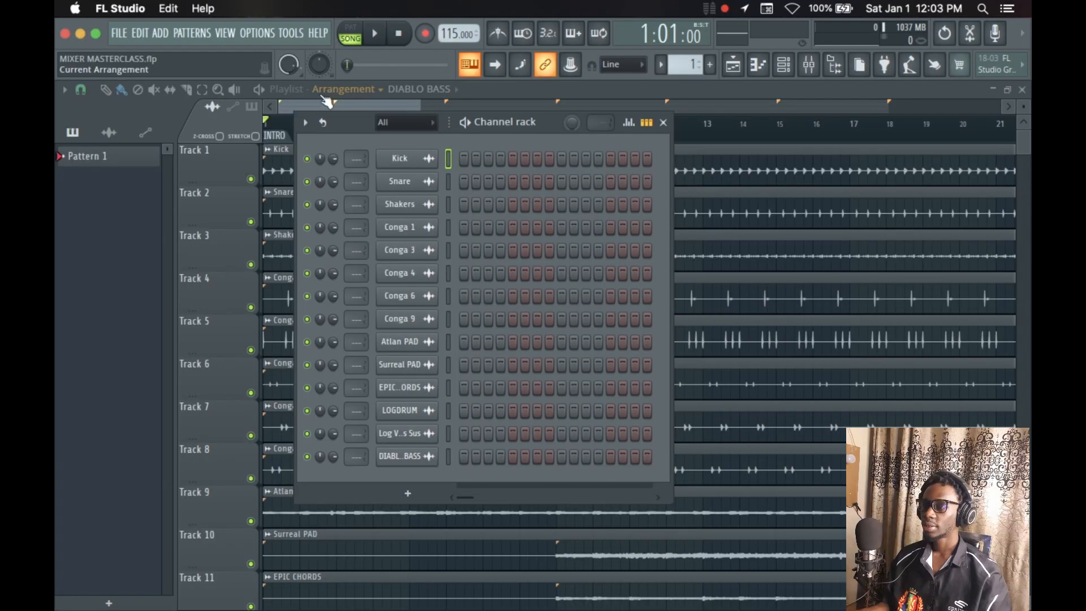
# Move the channel rack clear of the middle of the playlist and play the song from the intro.
pyautogui.moveTo(346, 123); pyautogui.dragTo(234, 111)
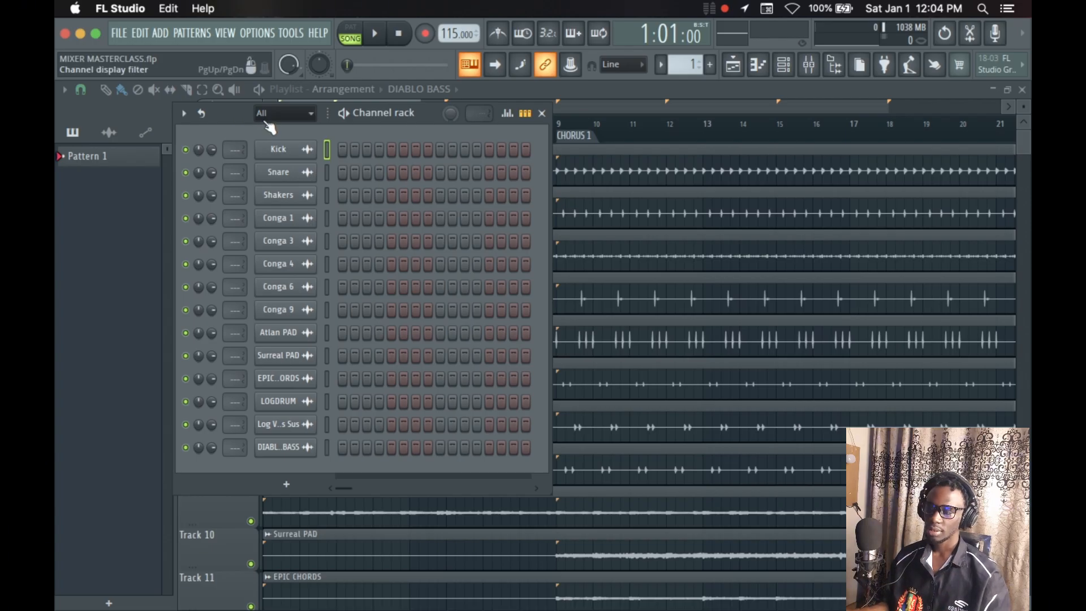
pyautogui.moveTo(230, 114)
pyautogui.mouseDown()
pyautogui.moveTo(242, 110)
pyautogui.moveTo(223, 93)
pyautogui.moveTo(226, 108)
pyautogui.mouseUp()
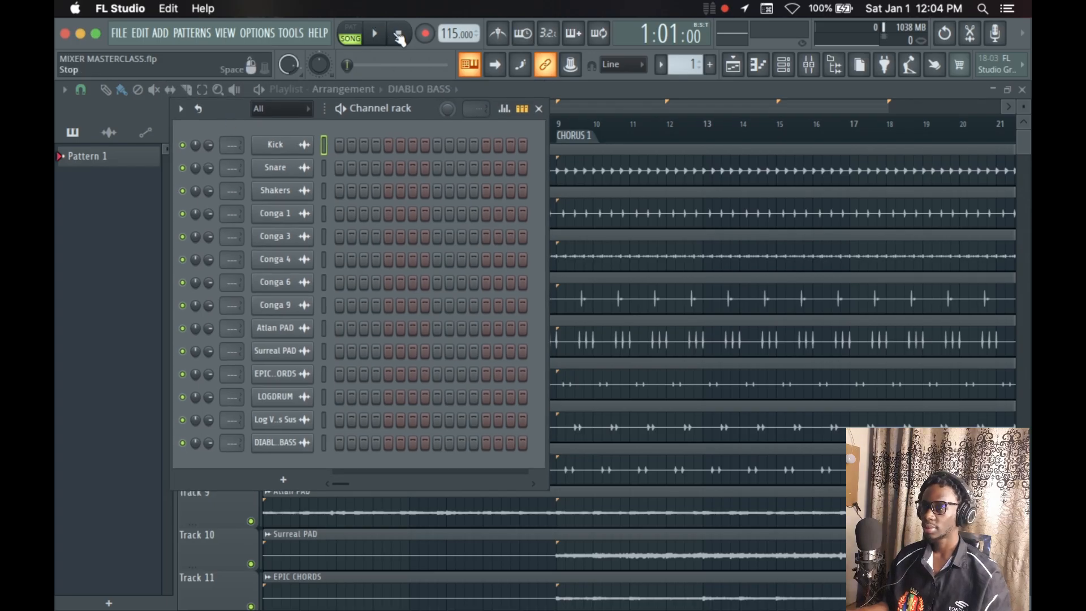
pyautogui.press('space')
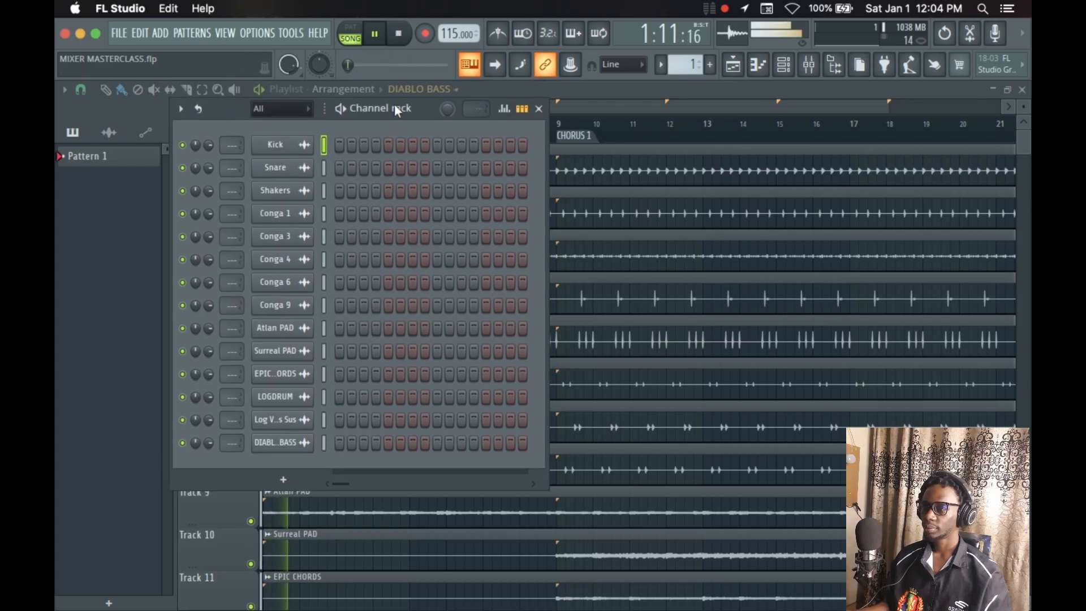
pyautogui.moveTo(376, 107); pyautogui.dragTo(393, 113)
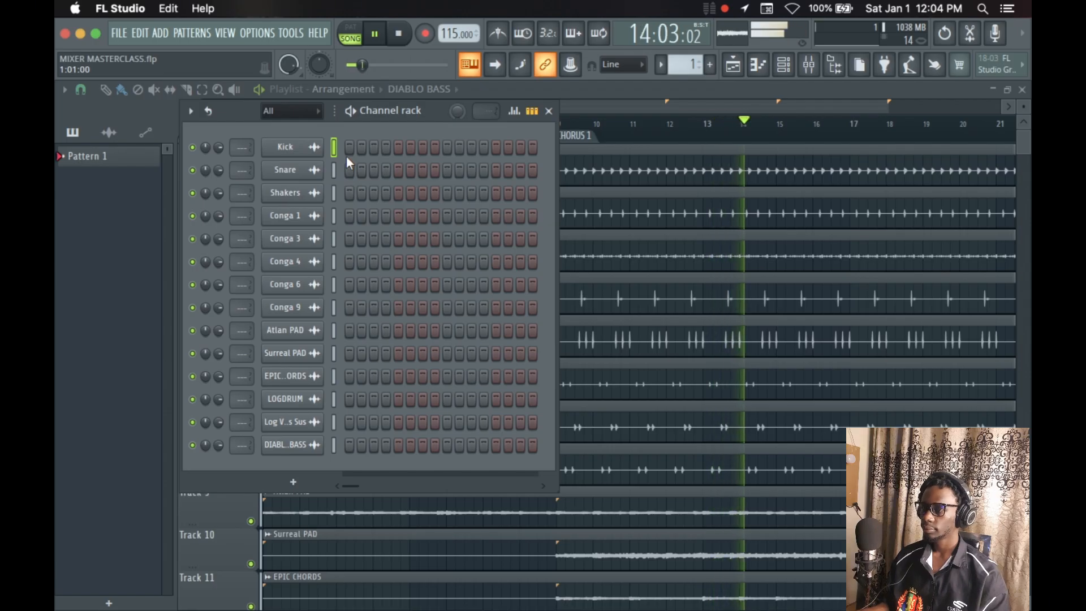
# Close the channel rack, examine the playlist tracks from Kick to DIABLO BASS during playback, and stop the song.
pyautogui.click(549, 111)
pyautogui.scroll(-6, 493, 133)
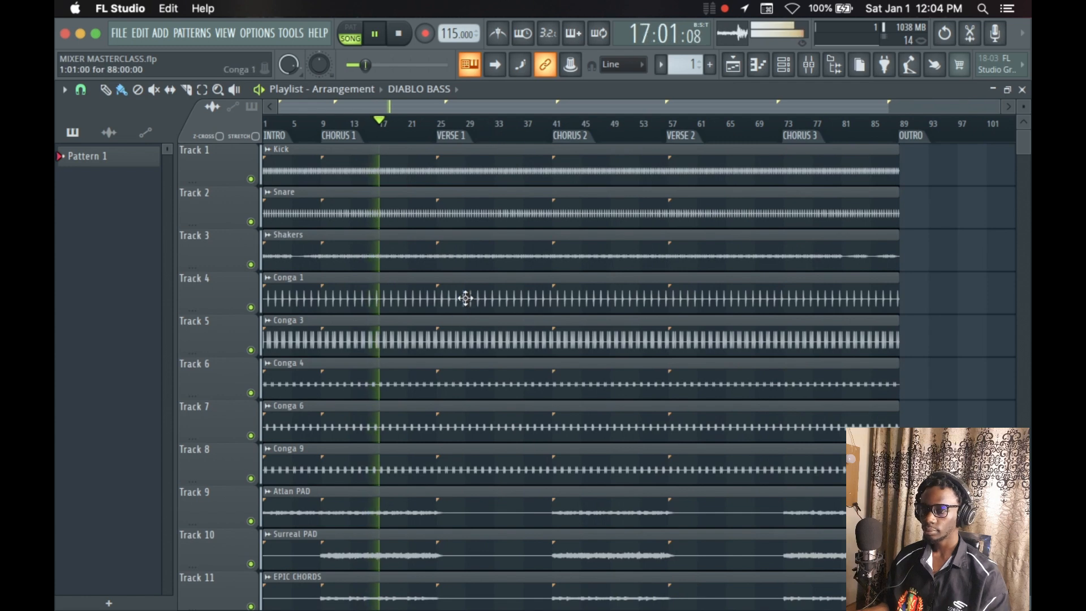
pyautogui.scroll(-4, 457, 293)
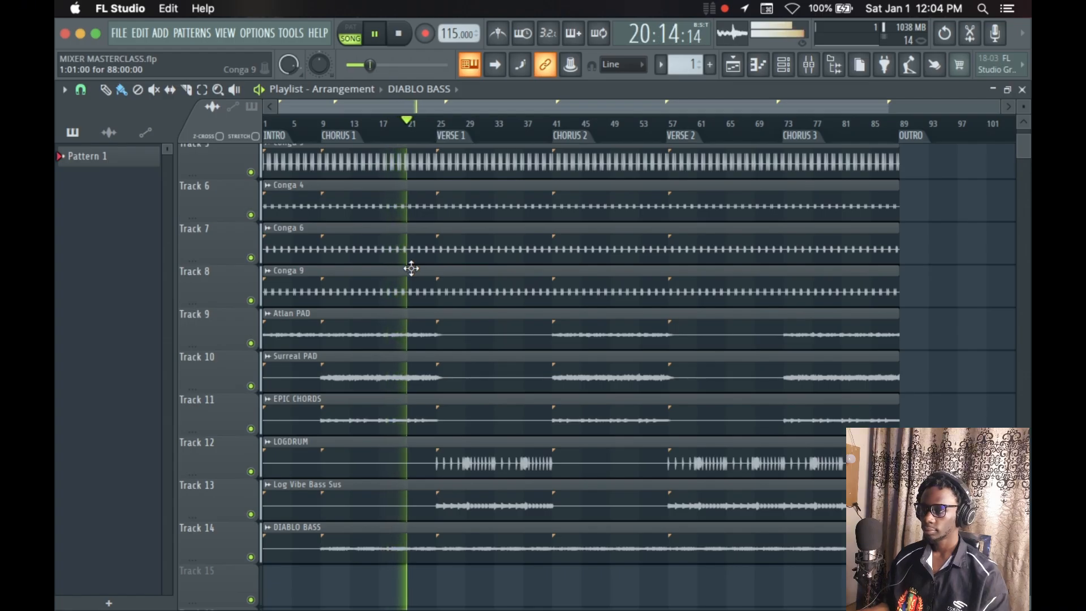
pyautogui.scroll(4, 411, 268)
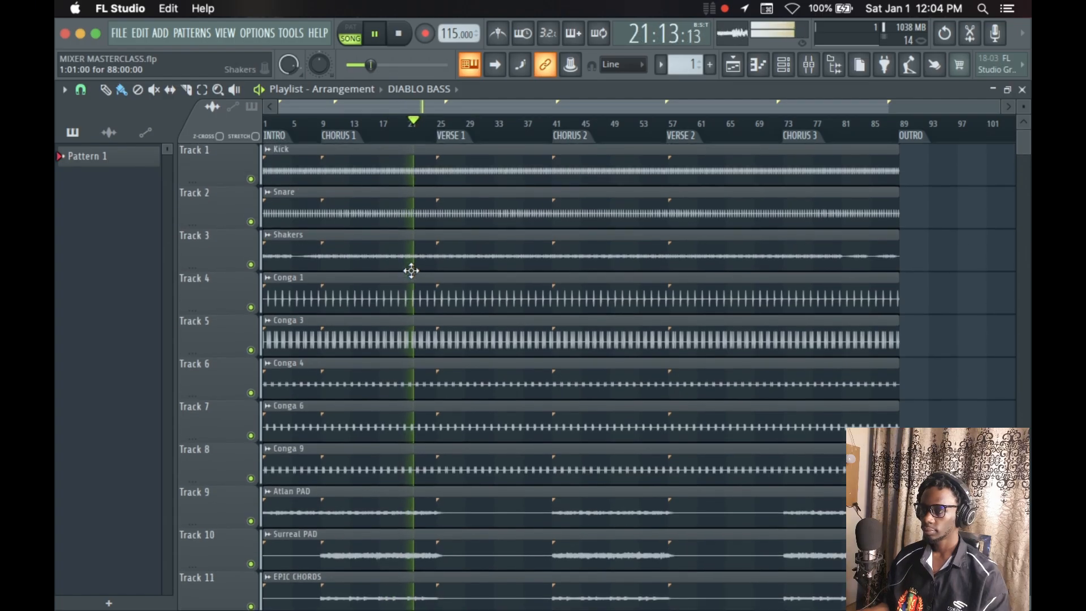
pyautogui.scroll(-3, 412, 271)
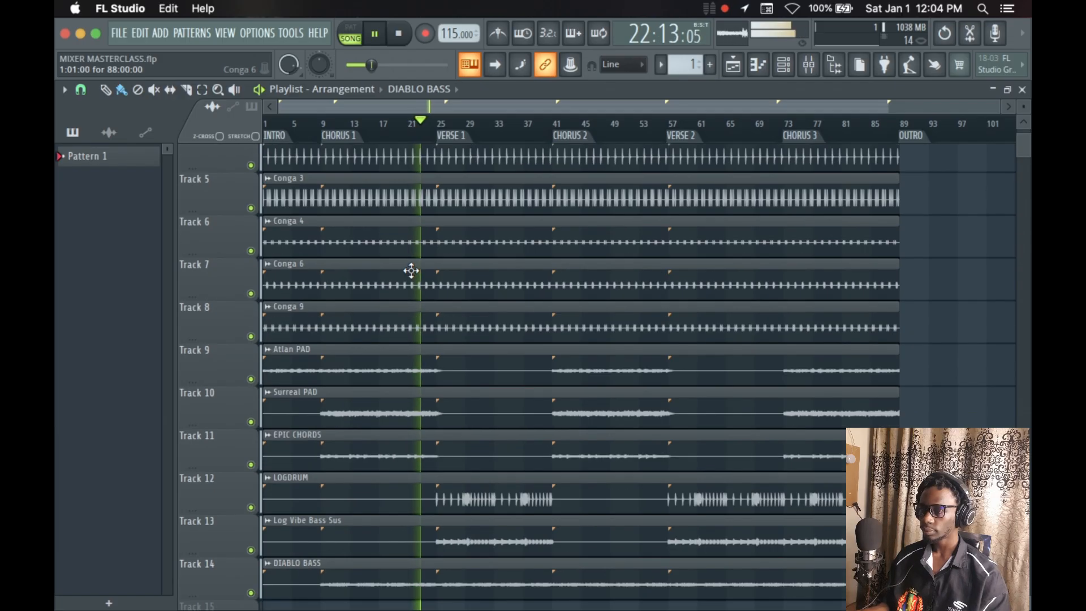
pyautogui.scroll(4, 411, 272)
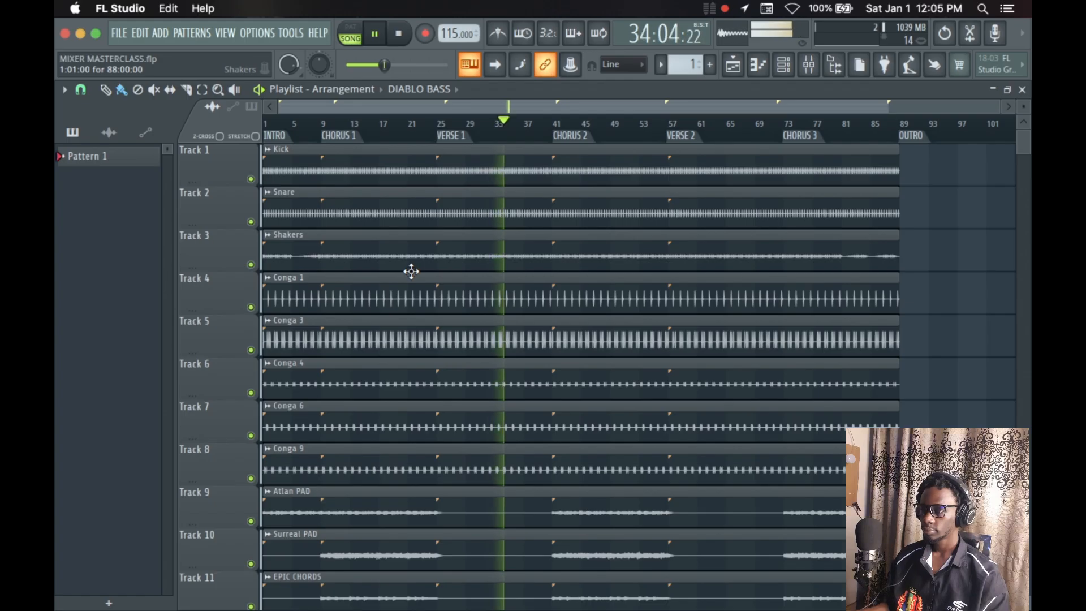
pyautogui.scroll(-3, 413, 276)
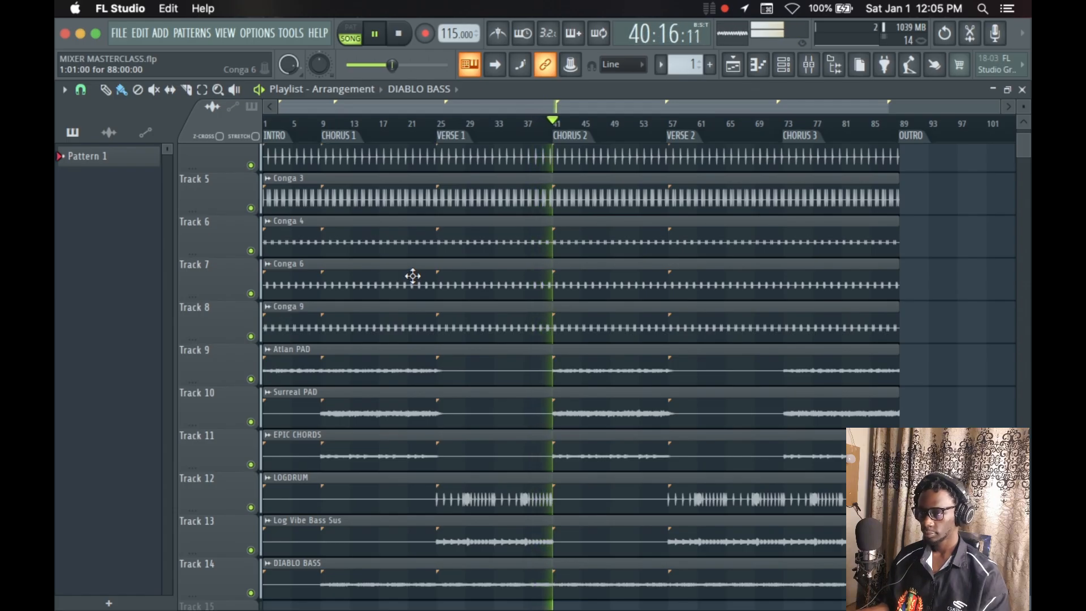
pyautogui.press('space')
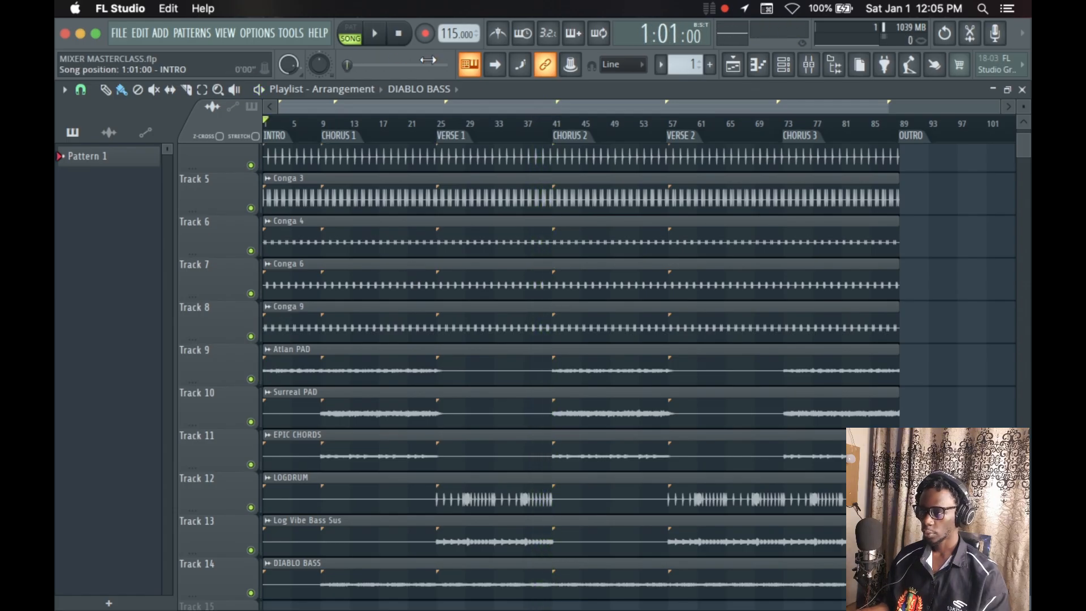
# Reopen the channel rack to review its channels, close it again and look over the playlist tracks.
pyautogui.press('F6')
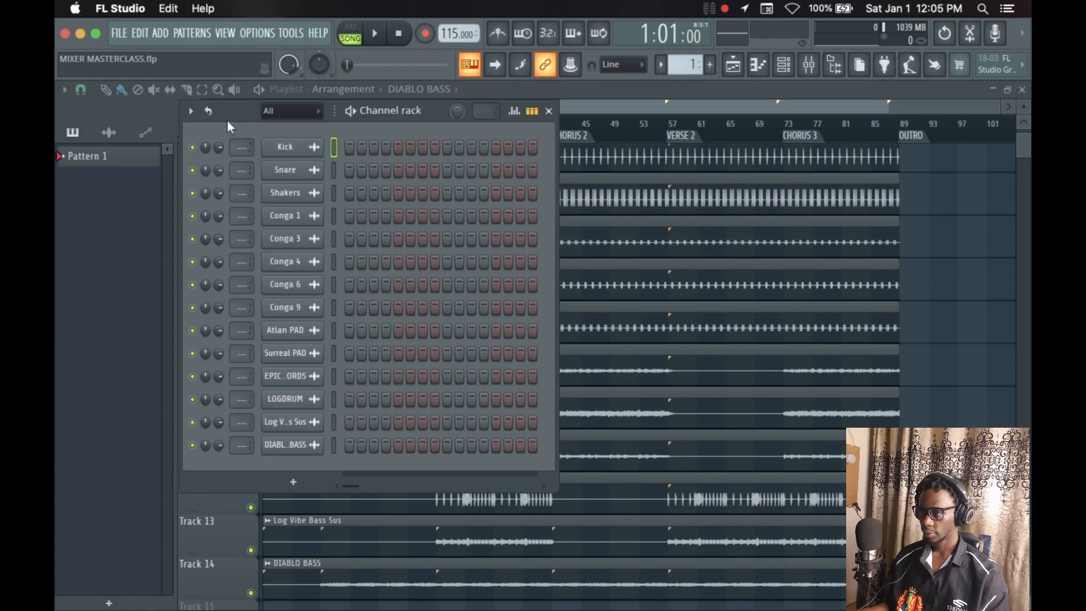
pyautogui.moveTo(249, 150)
pyautogui.mouseDown()
pyautogui.moveTo(246, 136)
pyautogui.moveTo(254, 150)
pyautogui.mouseUp()
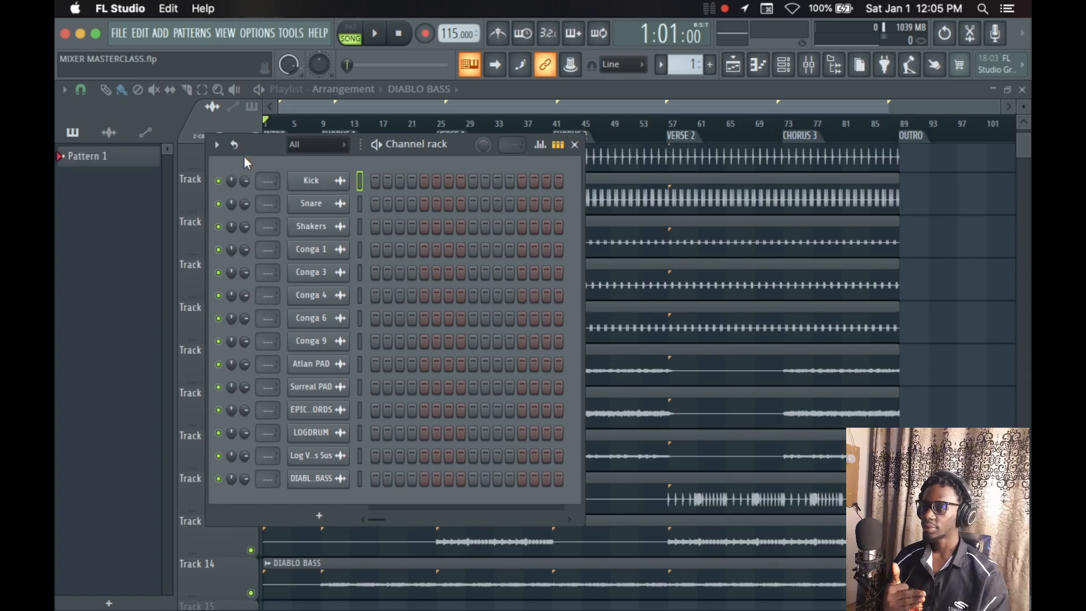
pyautogui.moveTo(254, 146)
pyautogui.mouseDown()
pyautogui.moveTo(253, 123)
pyautogui.moveTo(263, 129)
pyautogui.moveTo(263, 116)
pyautogui.moveTo(265, 128)
pyautogui.mouseUp()
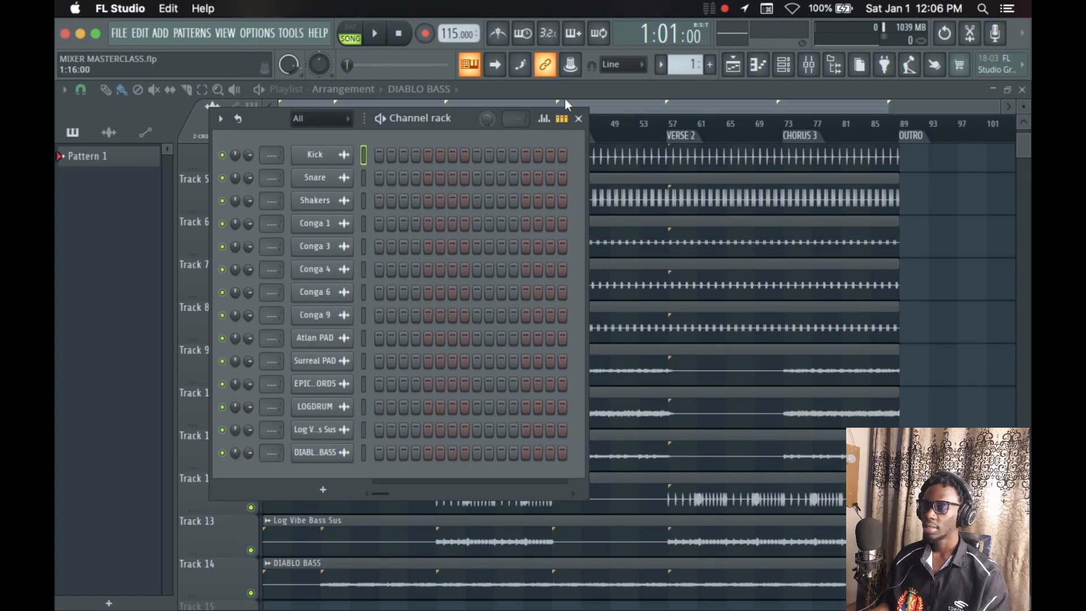
pyautogui.click(579, 119)
pyautogui.scroll(-4, 905, 243)
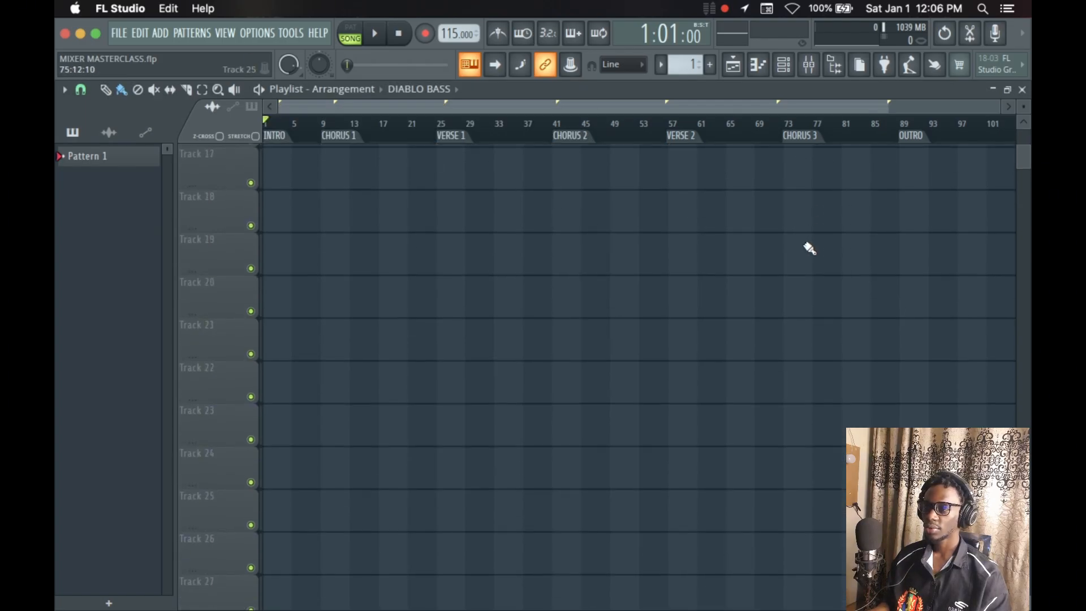
pyautogui.scroll(5, 810, 249)
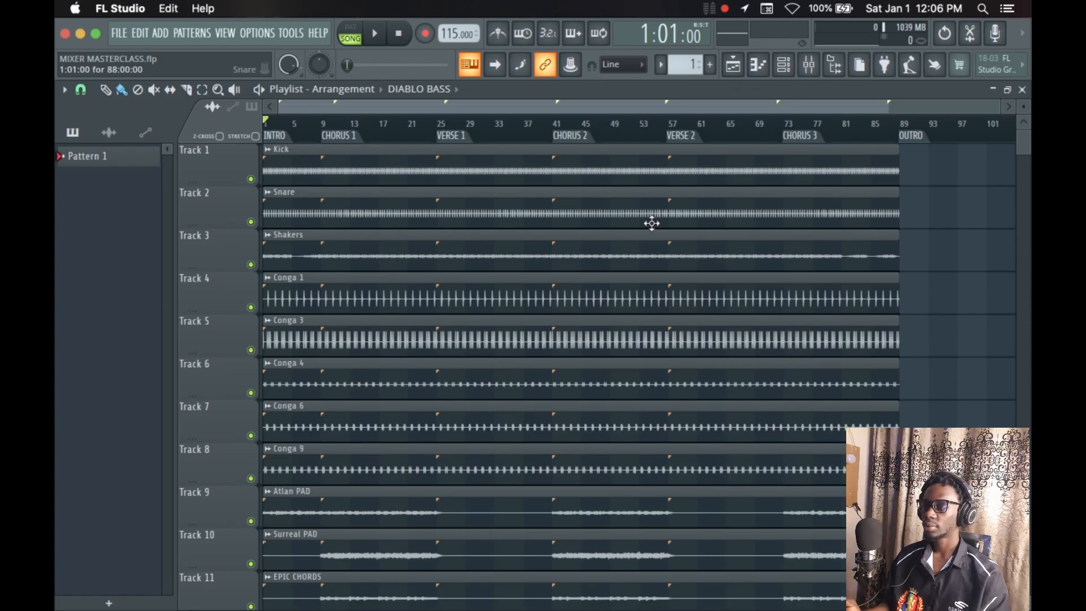
# Audition the Kick, Snare, Shakers and Conga 1 tracks by soloing each during playback, then restore all tracks and stop.
pyautogui.rightClick(251, 179)
pyautogui.press('space')
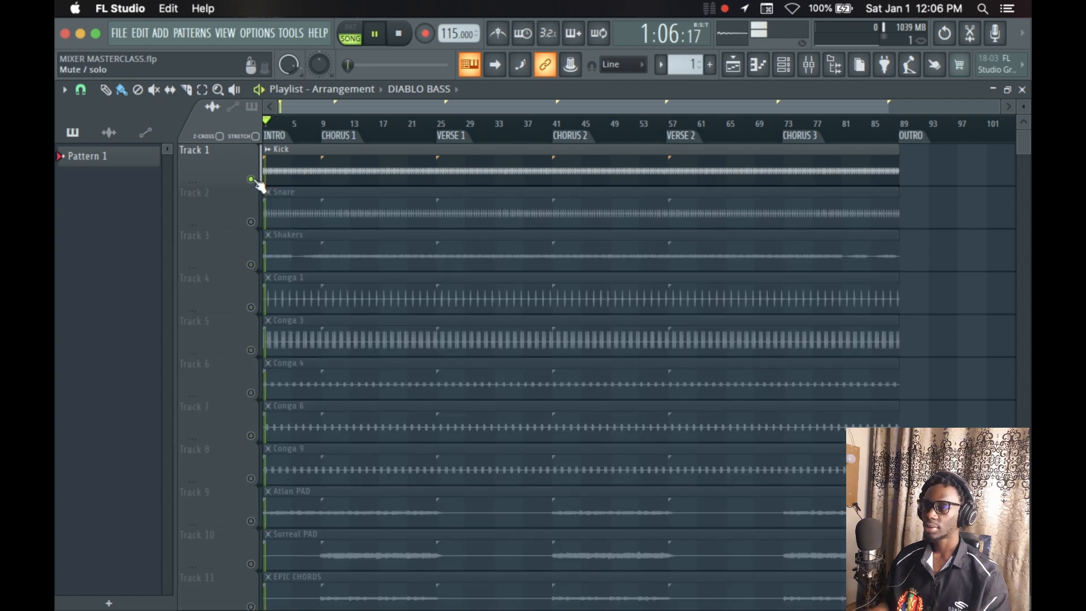
pyautogui.rightClick(251, 222)
pyautogui.rightClick(251, 264)
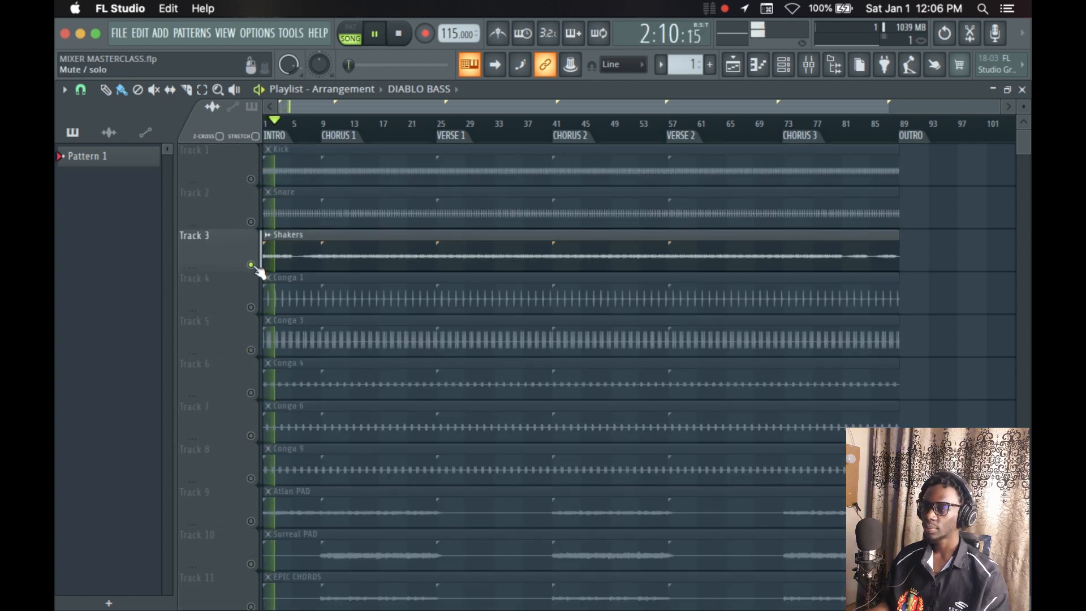
pyautogui.rightClick(251, 307)
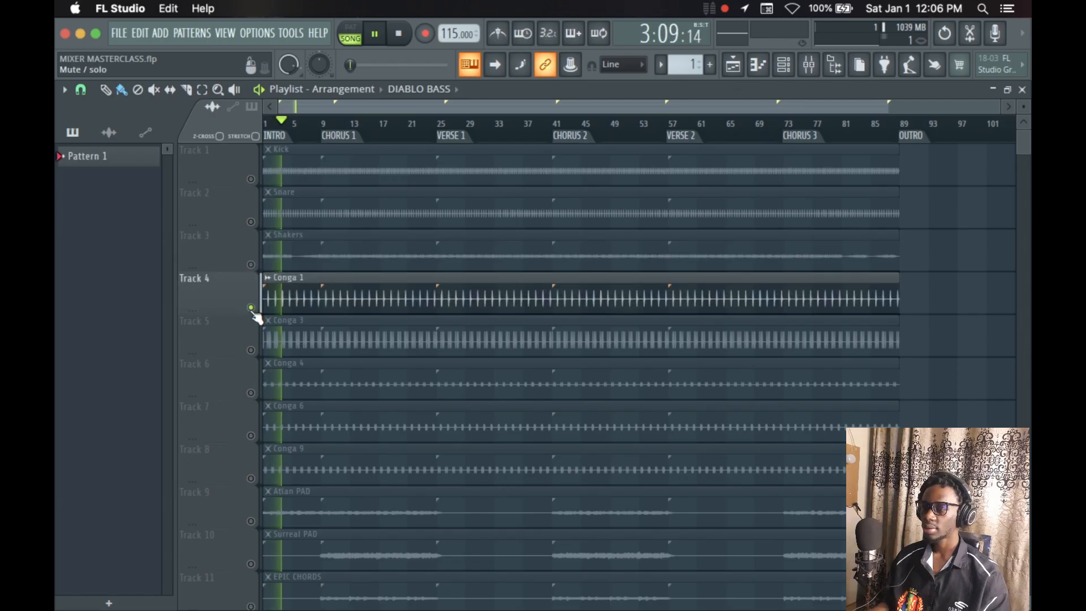
pyautogui.rightClick(252, 308)
pyautogui.press('space')
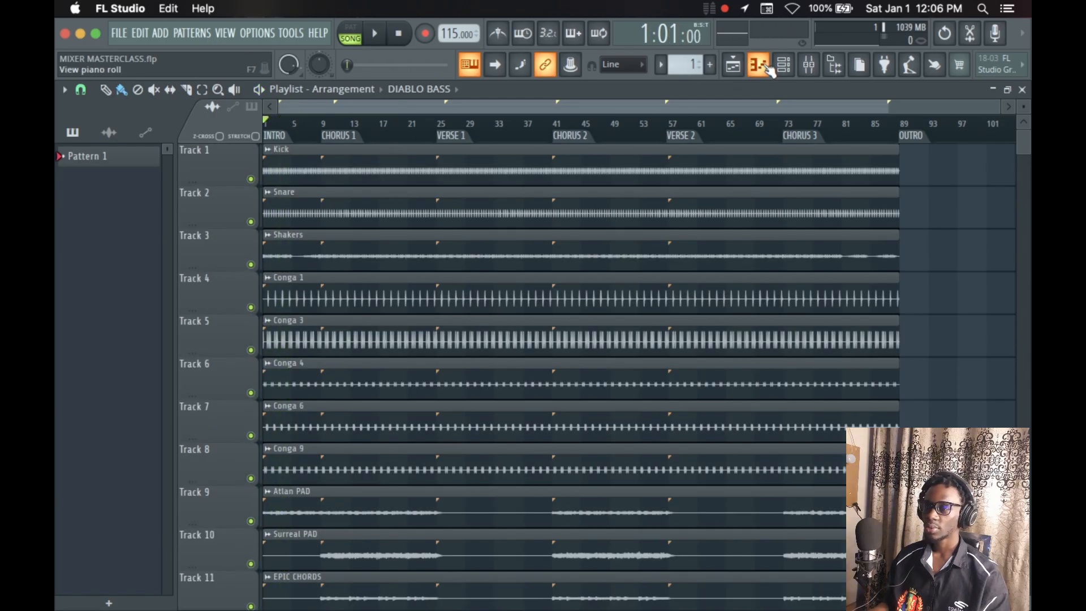
# Color the Kick through Conga 9 channels in the channel rack red (#D31813), using it for both gradient ends.
pyautogui.click(794, 67)
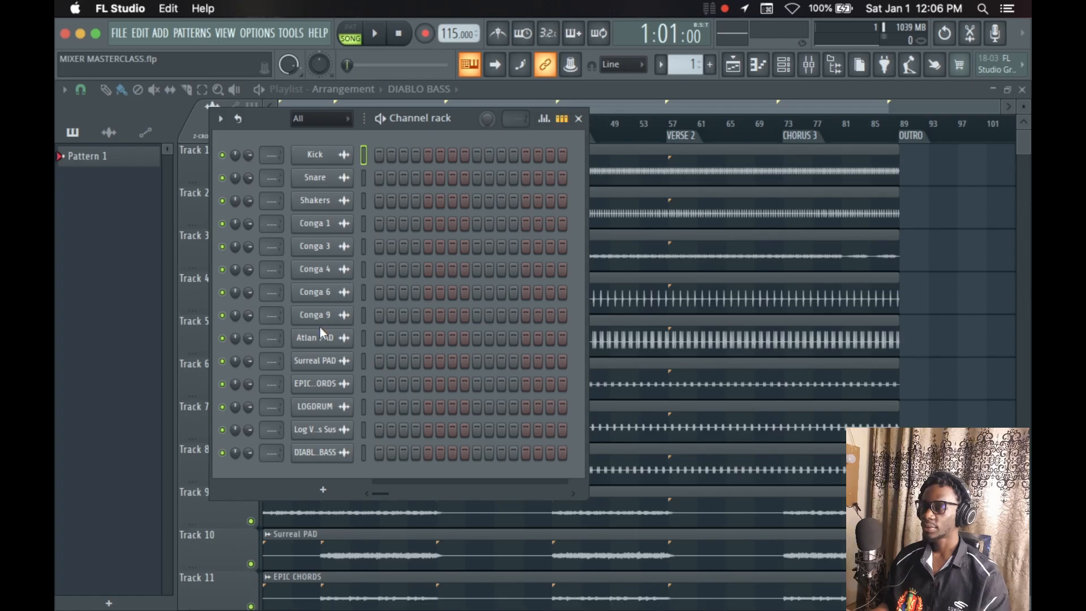
pyautogui.doubleClick(364, 152)
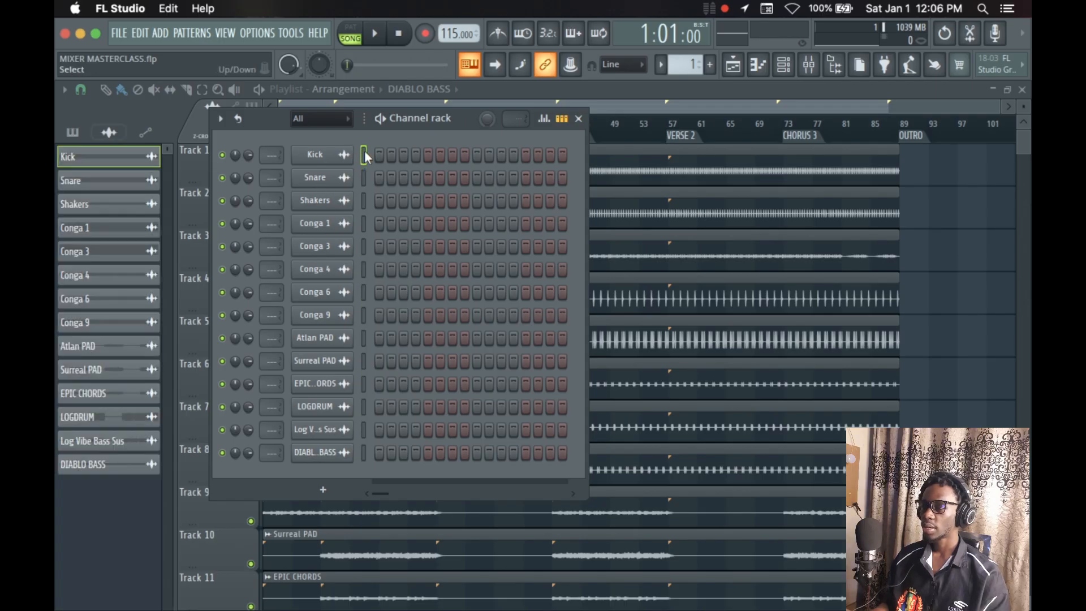
pyautogui.click(363, 153)
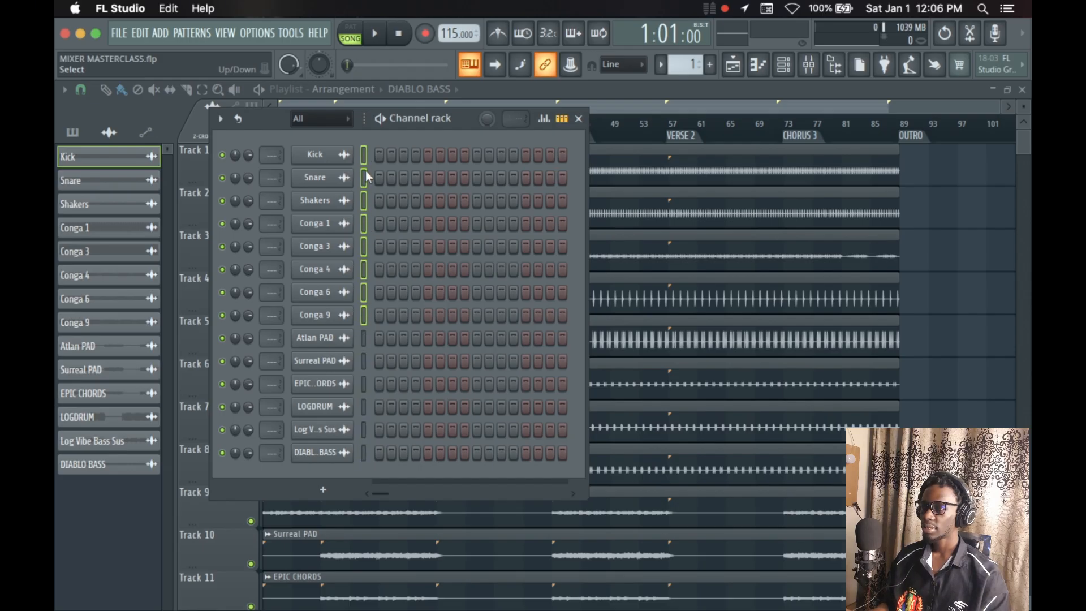
pyautogui.click(364, 154)
pyautogui.doubleClick(364, 154)
pyautogui.click(364, 154)
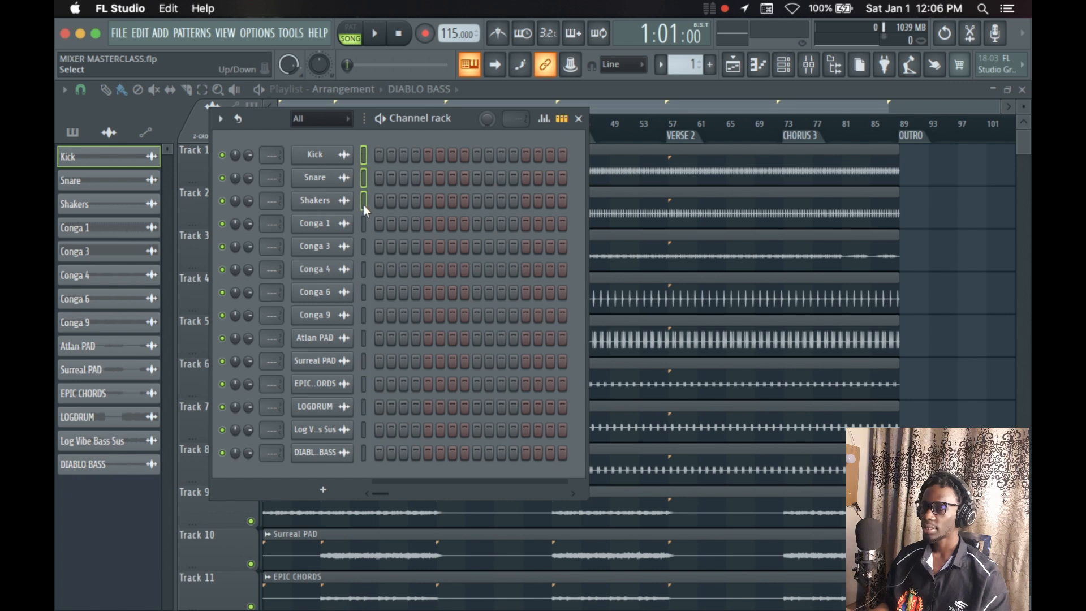
pyautogui.moveTo(359, 270); pyautogui.dragTo(356, 283)
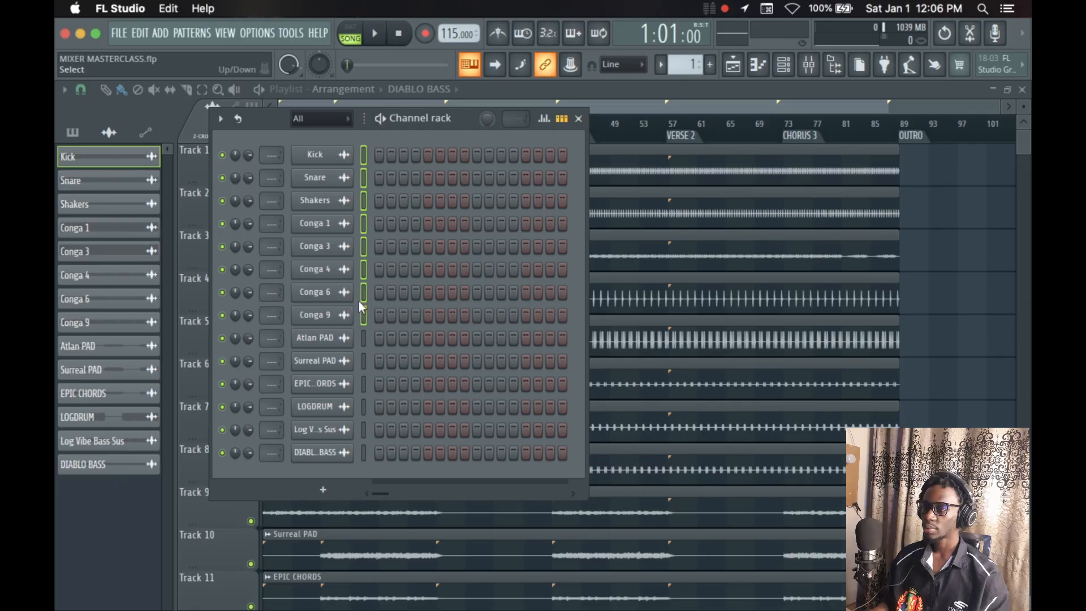
pyautogui.click(220, 118)
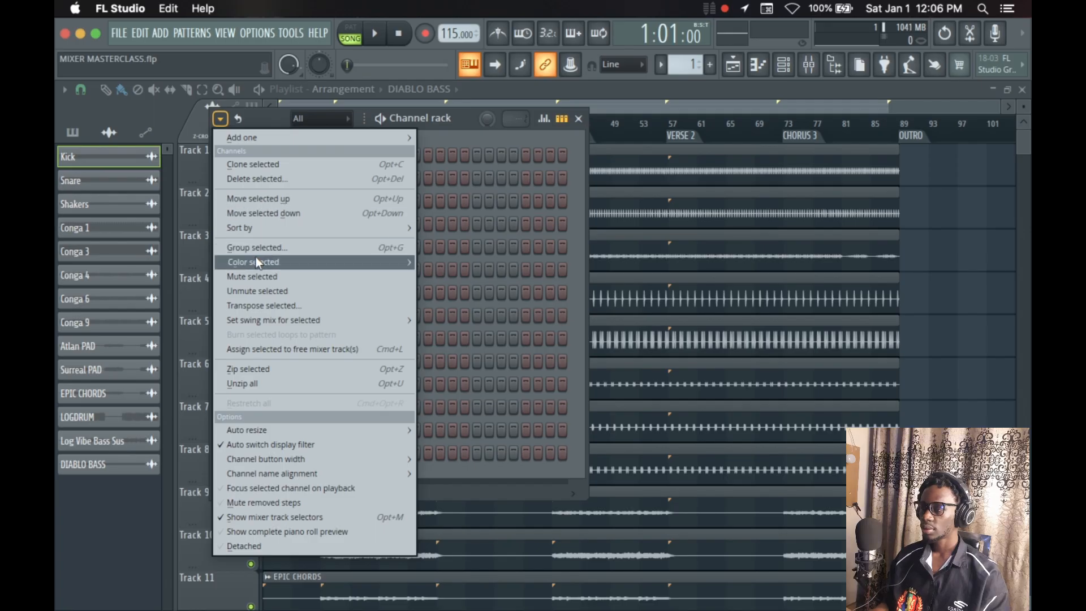
pyautogui.moveTo(256, 261)
pyautogui.click(503, 262)
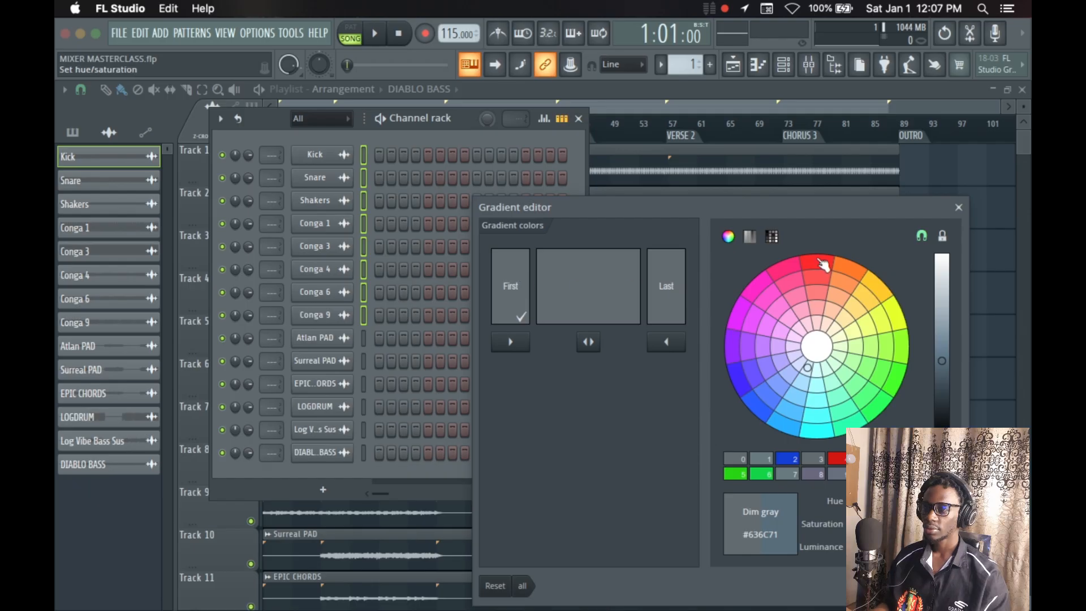
pyautogui.click(818, 262)
pyautogui.click(663, 290)
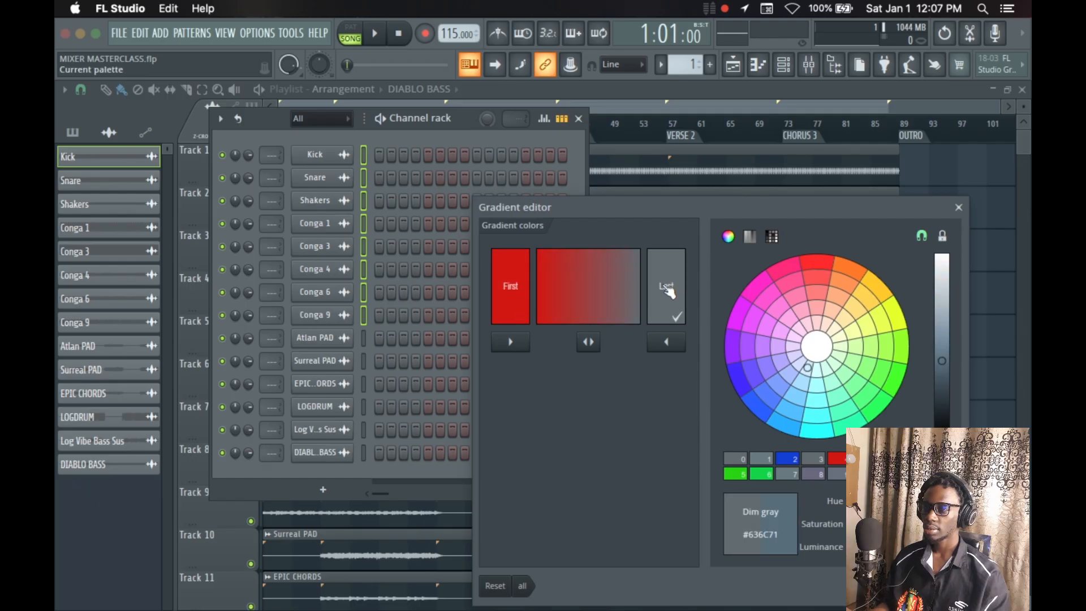
pyautogui.click(838, 460)
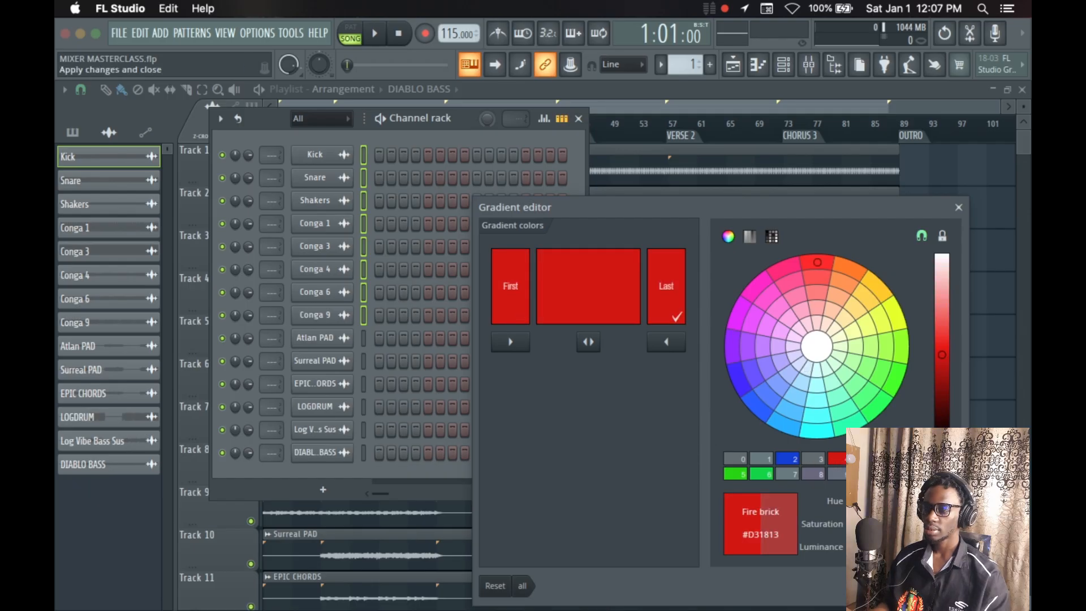
pyautogui.click(948, 586)
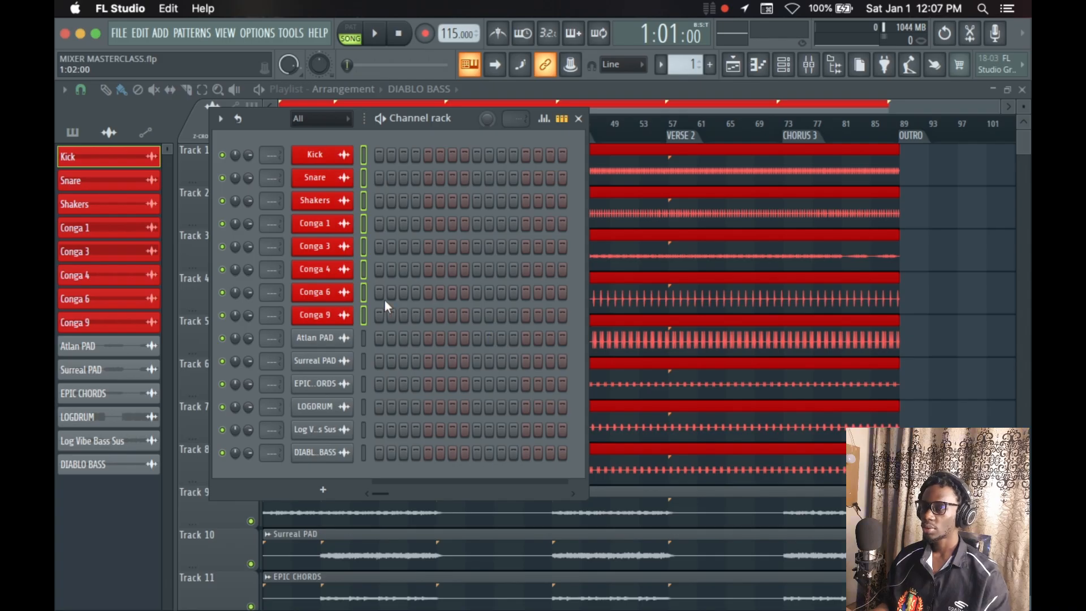
# Color the Atlan PAD, Surreal PAD and EPIC CHORDS channels blue (#133ED3), using it for both gradient ends.
pyautogui.moveTo(365, 334); pyautogui.dragTo(363, 385)
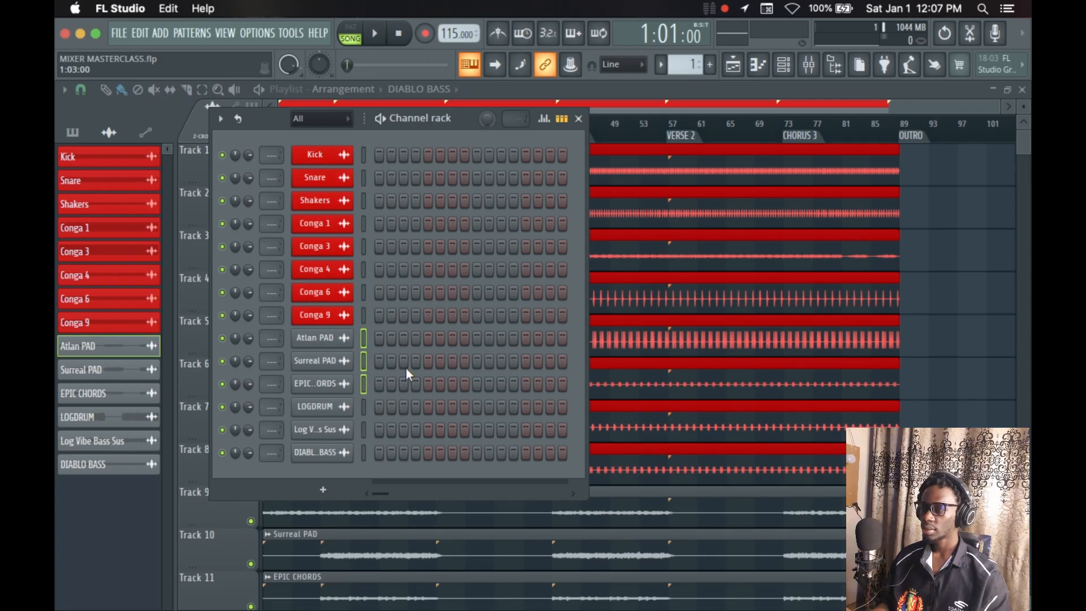
pyautogui.click(221, 119)
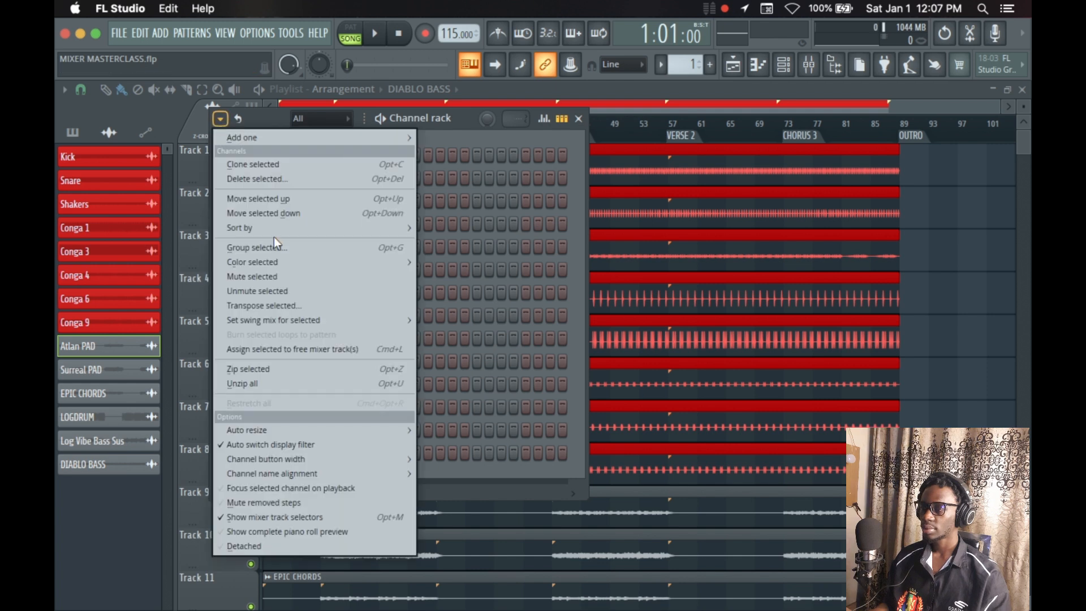
pyautogui.moveTo(286, 261)
pyautogui.click(447, 262)
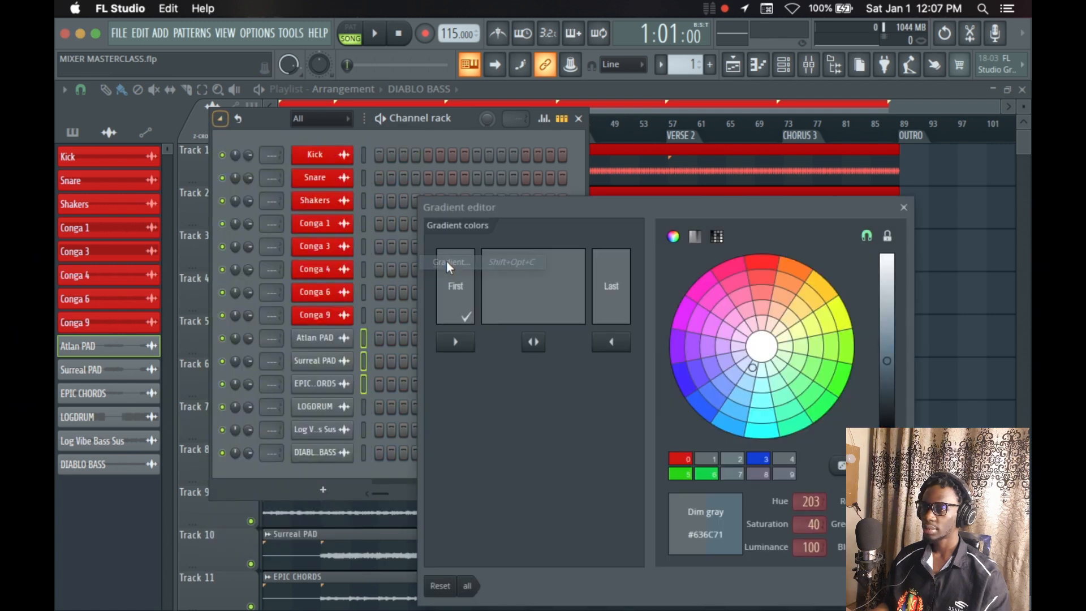
pyautogui.click(762, 464)
pyautogui.click(628, 277)
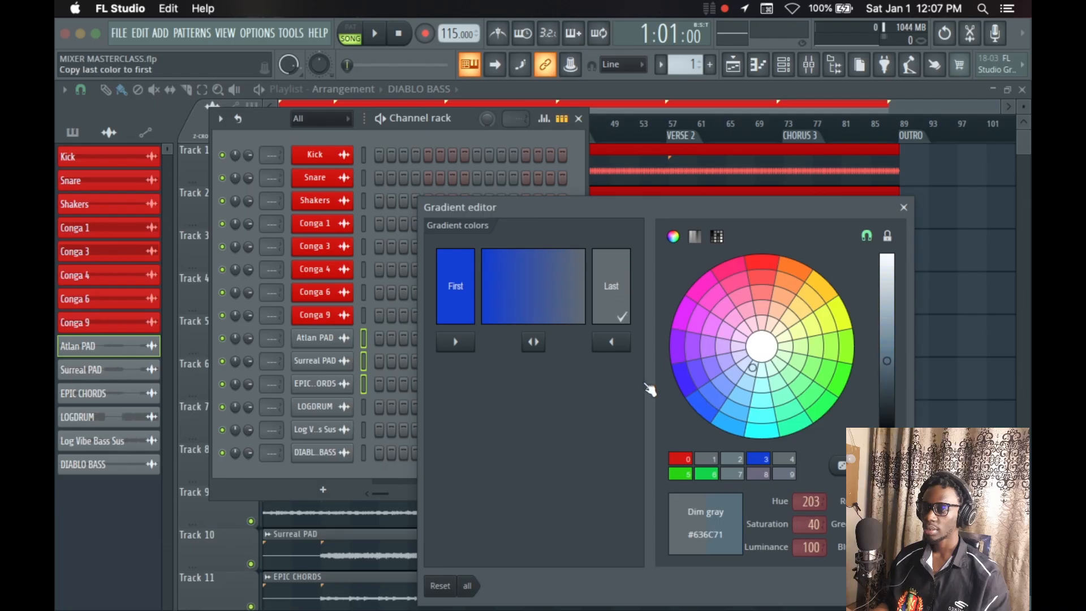
pyautogui.click(758, 462)
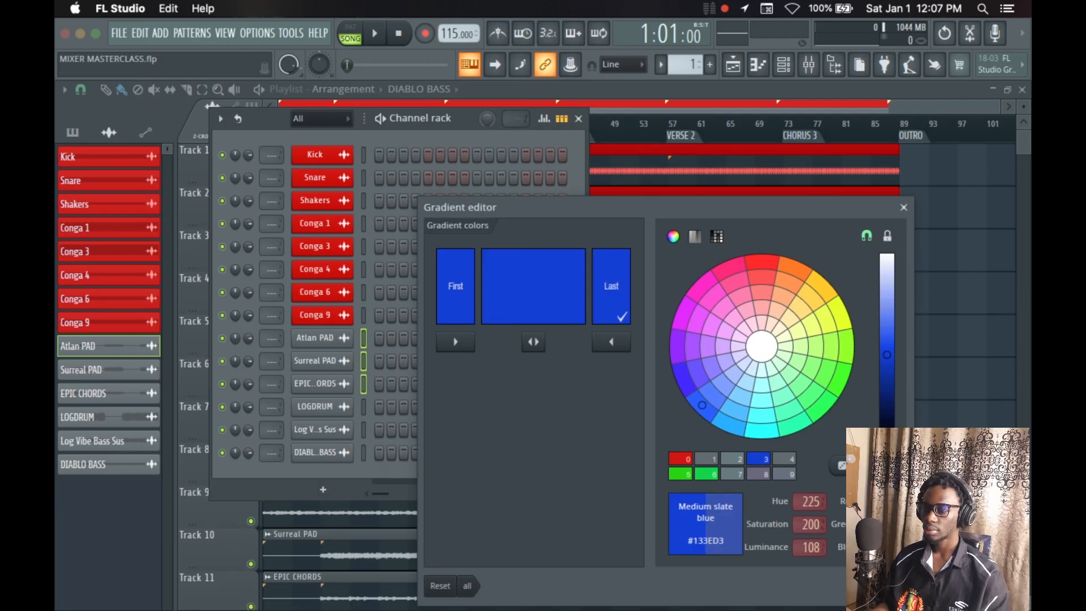
pyautogui.click(904, 207)
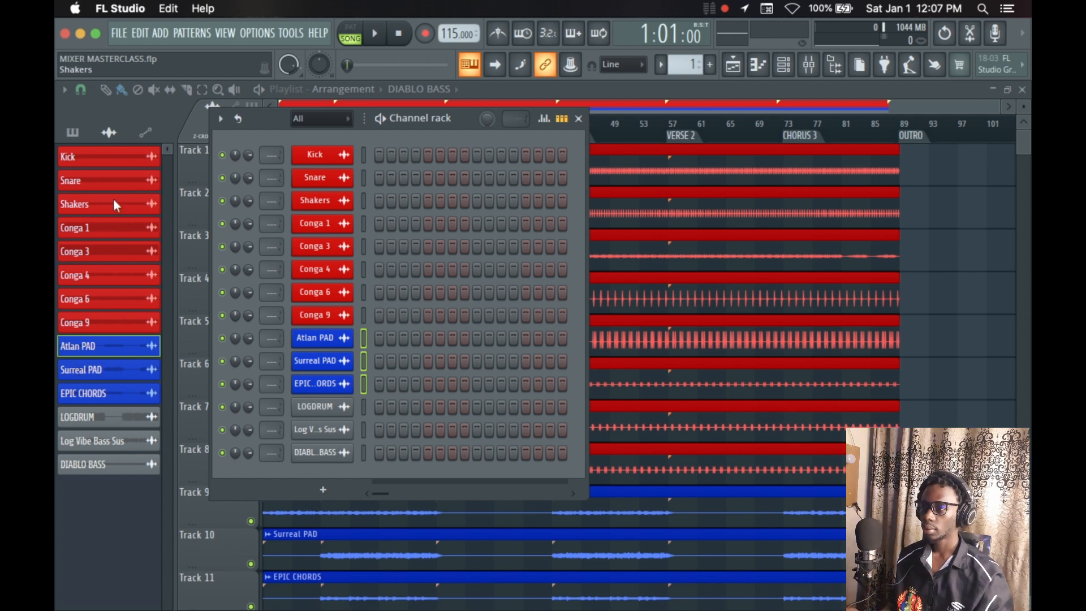
# Color the LOGDRUM, Log Vibe Bass Sus and DIABLO BASS channels lime green (#26D313), using it for both gradient ends.
pyautogui.click(364, 407)
pyautogui.moveTo(365, 410); pyautogui.dragTo(365, 440)
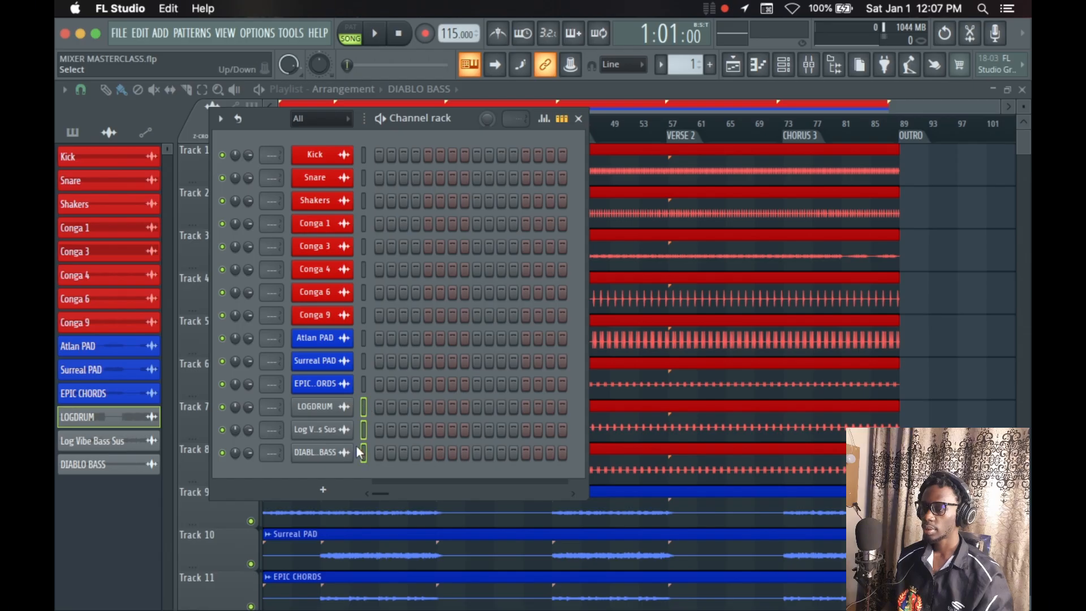
pyautogui.click(220, 119)
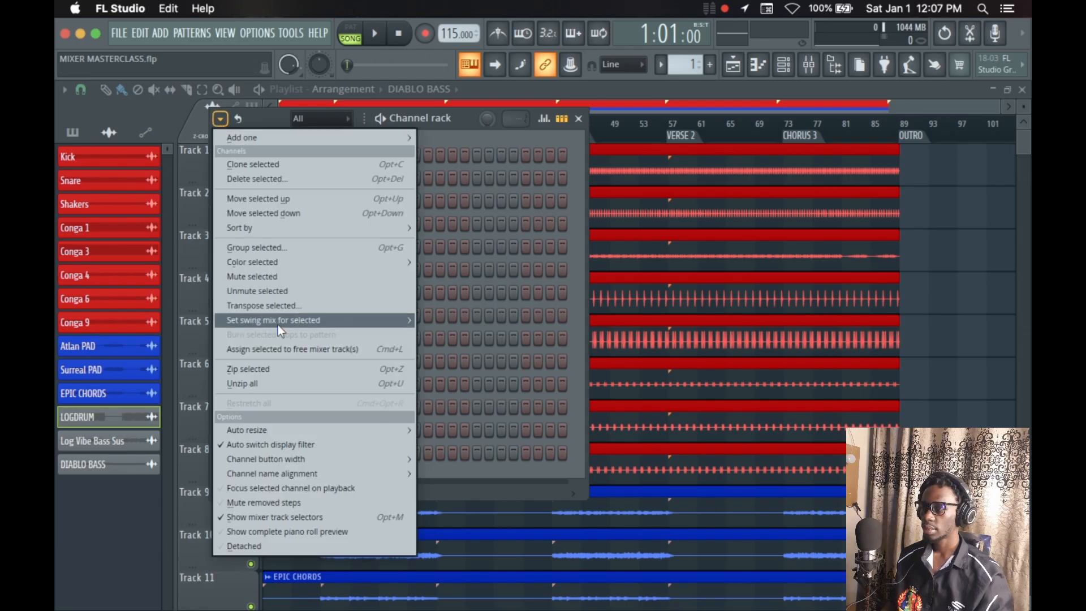
pyautogui.moveTo(290, 263)
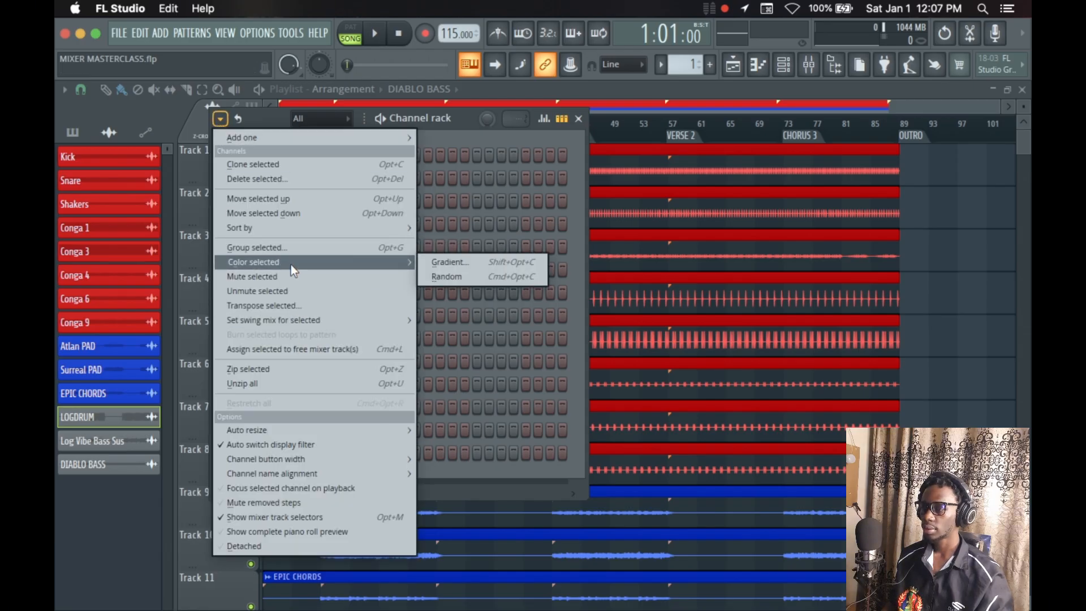
pyautogui.click(452, 262)
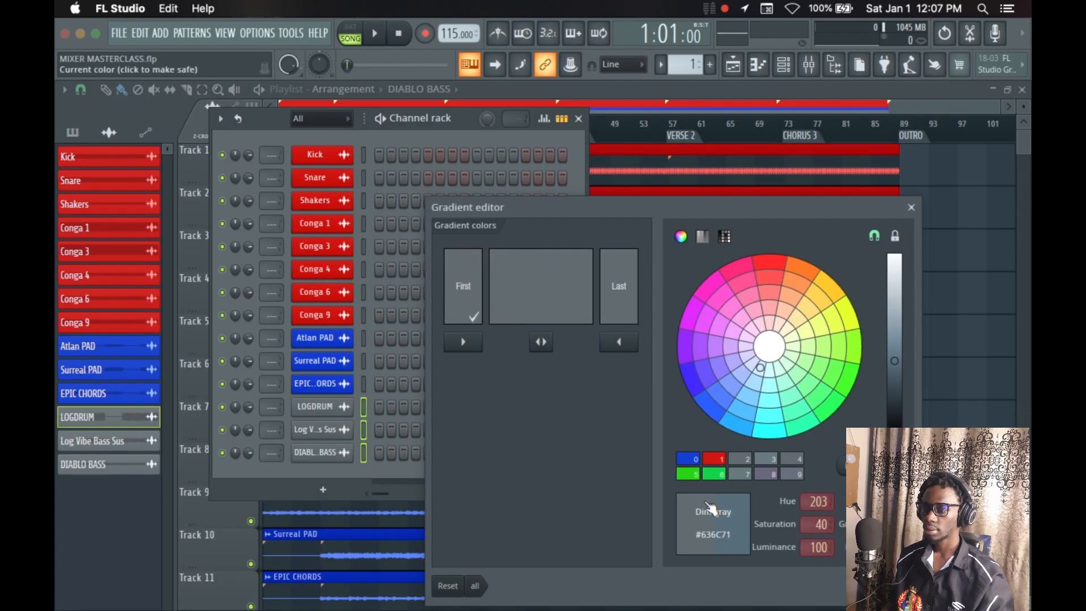
pyautogui.click(694, 474)
pyautogui.click(628, 313)
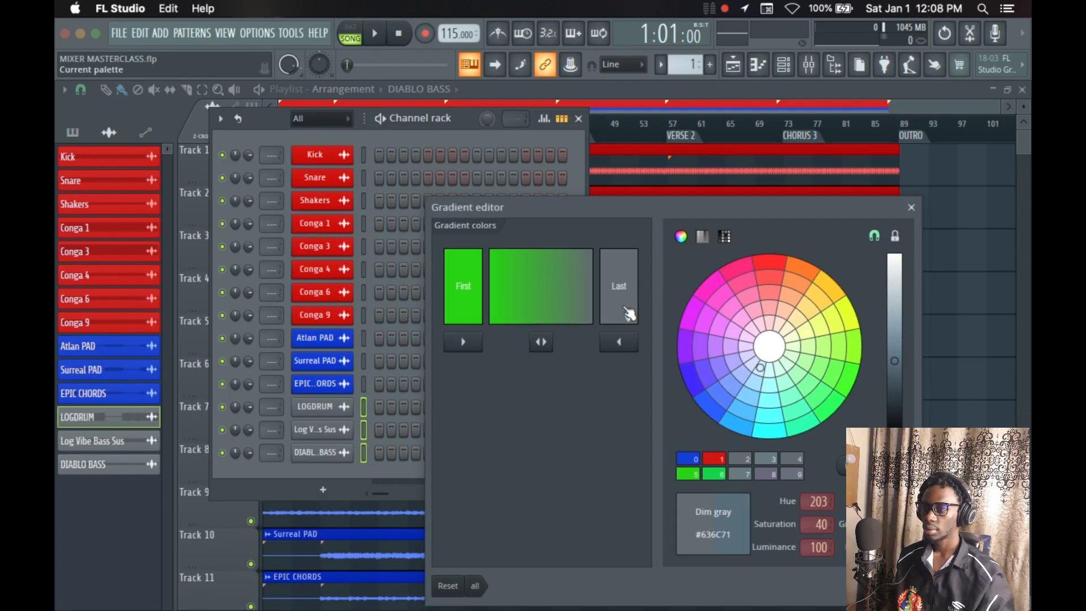
pyautogui.click(695, 474)
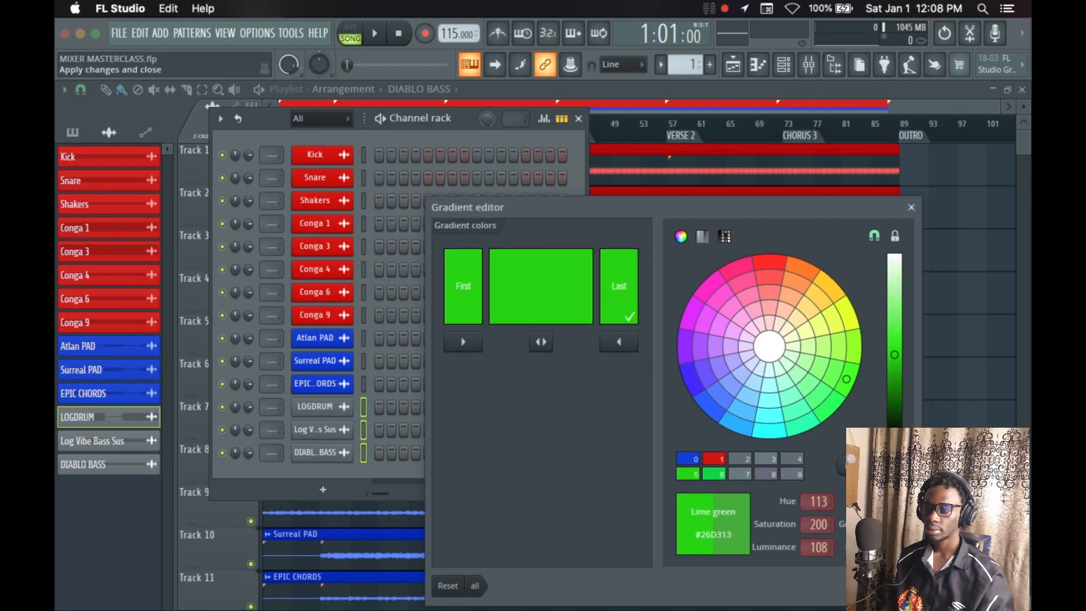
pyautogui.click(912, 207)
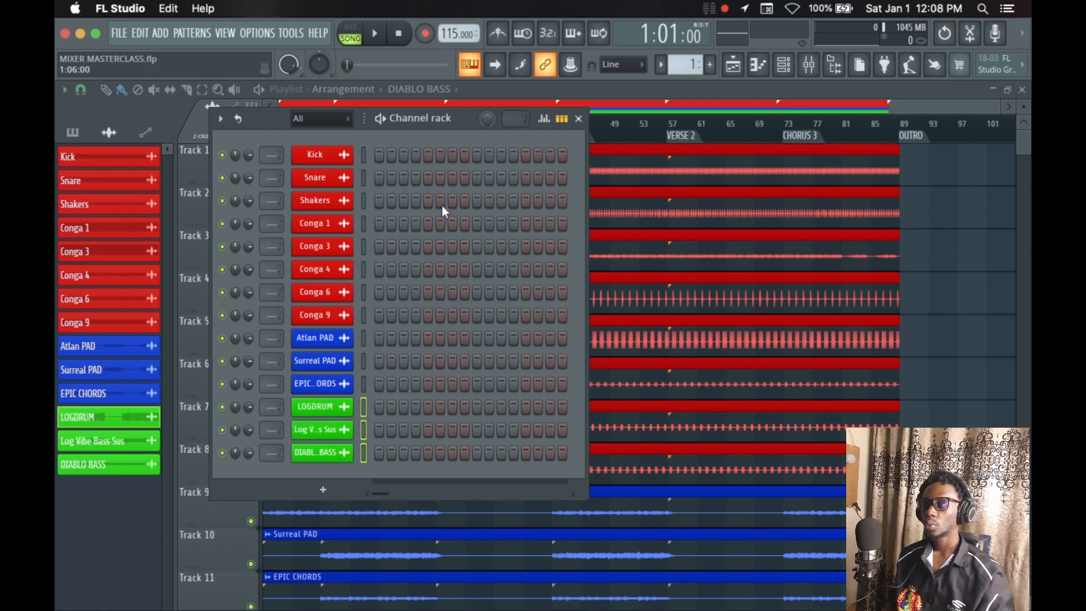
pyautogui.scroll(-7, 673, 285)
pyautogui.scroll(7, 667, 287)
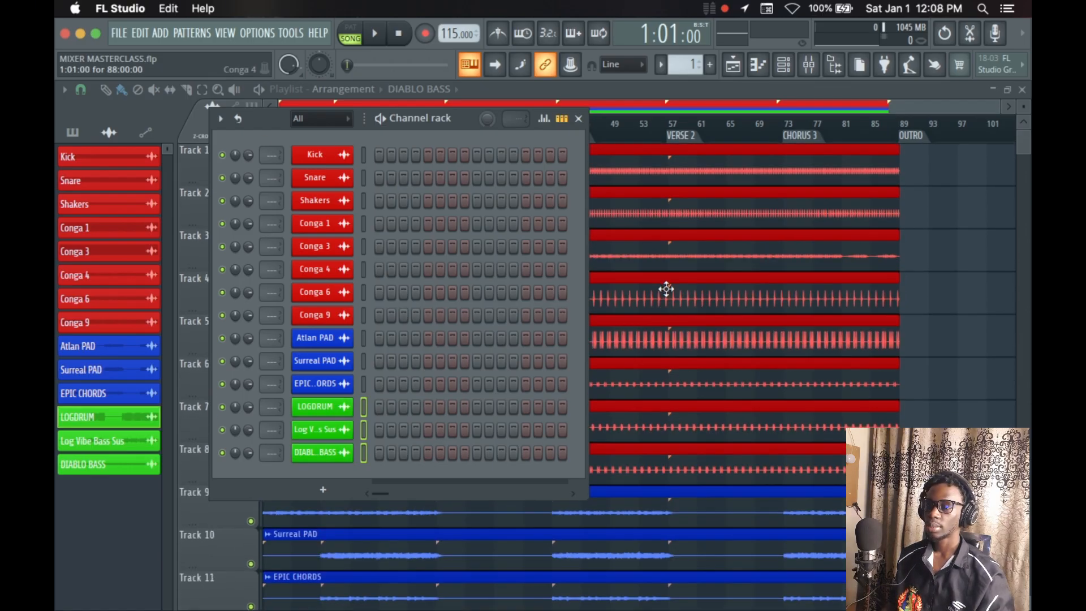
pyautogui.scroll(-7, 665, 290)
pyautogui.scroll(7, 660, 289)
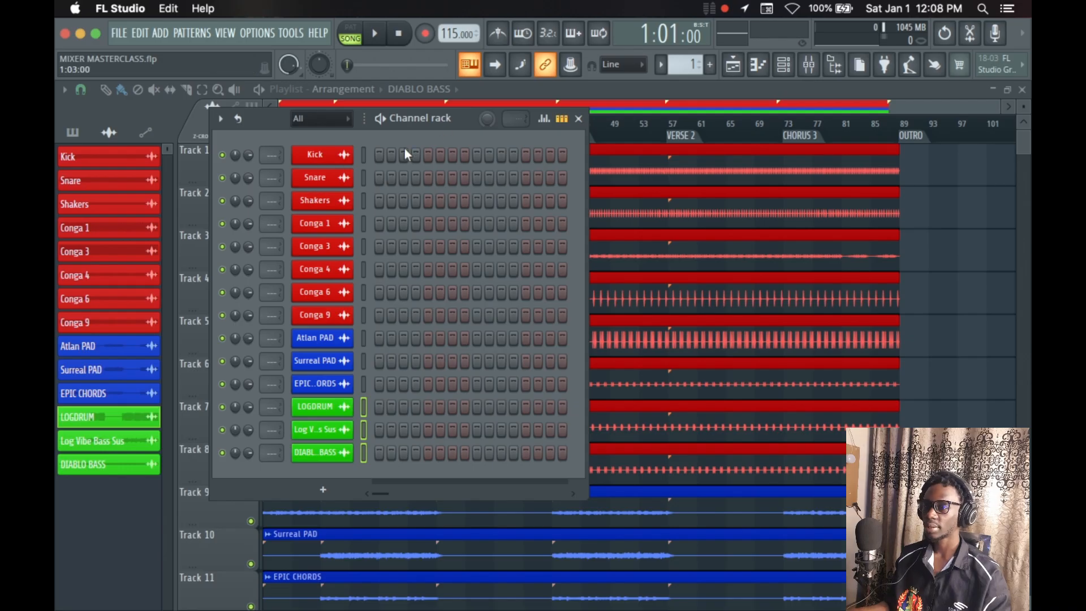
pyautogui.rightClick(219, 155)
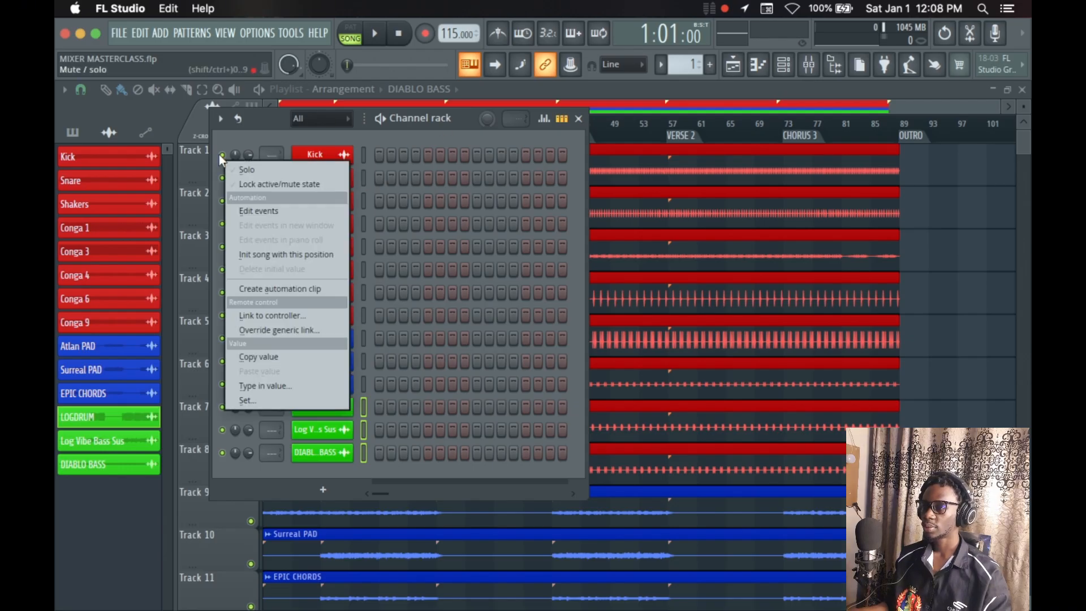
pyautogui.click(266, 168)
pyautogui.press('space')
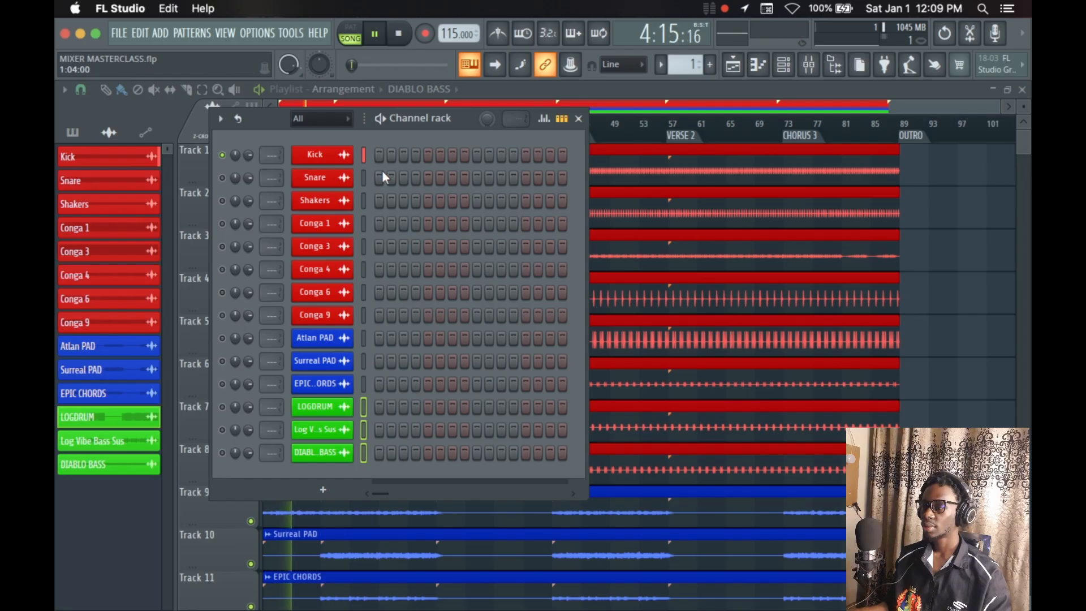
pyautogui.moveTo(244, 157); pyautogui.dragTo(244, 184)
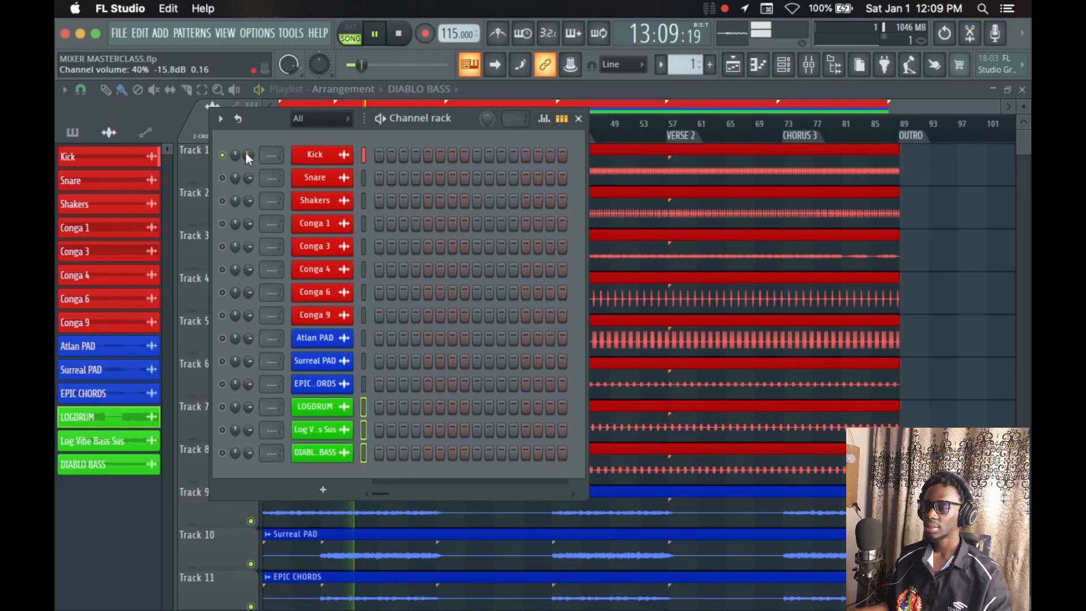
# Unmute the Snare and Shakers channels one after the other and lower each one's volume against the Kick during playback.
pyautogui.click(222, 178)
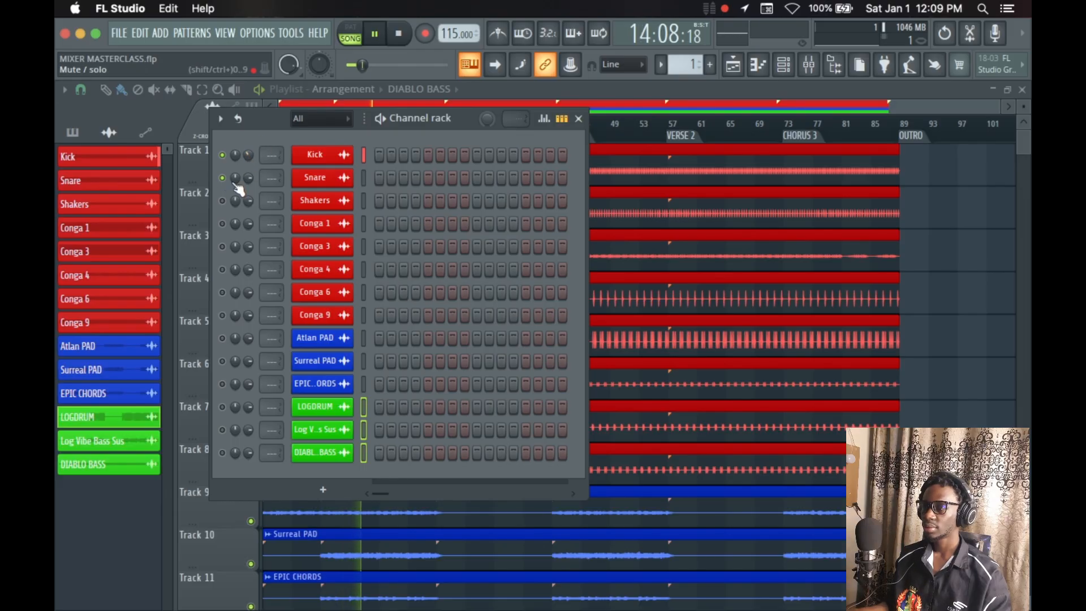
pyautogui.moveTo(251, 175); pyautogui.dragTo(251, 238)
pyautogui.click(224, 202)
pyautogui.press('space')
pyautogui.moveTo(249, 202); pyautogui.dragTo(249, 255)
pyautogui.press('space')
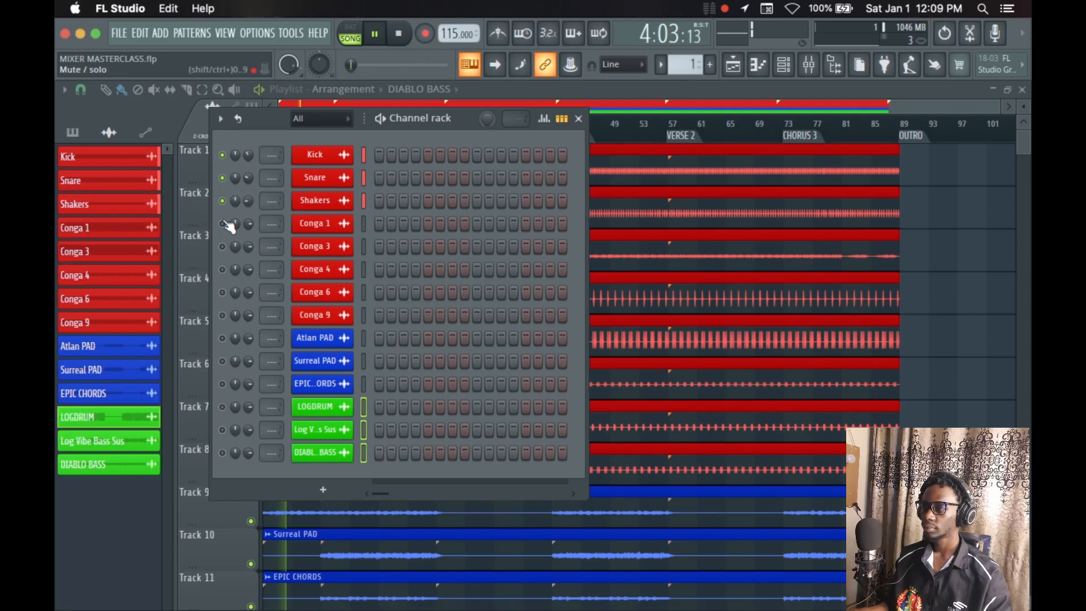
# Bring in Conga 1 at 20% channel volume, and unmute Conga 3 with its volume lowered.
pyautogui.moveTo(247, 222); pyautogui.dragTo(247, 245)
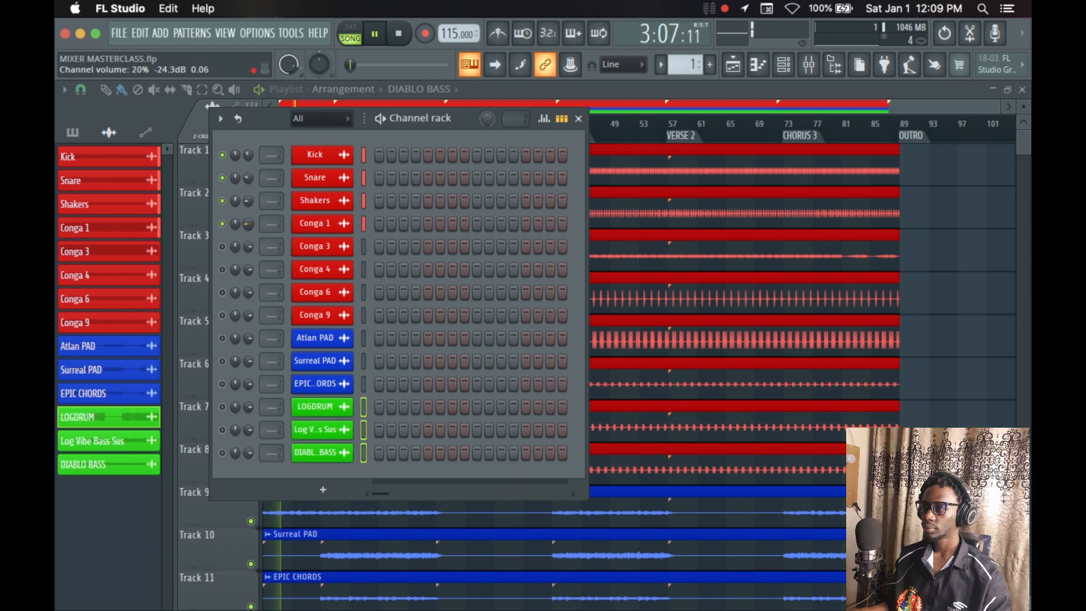
pyautogui.moveTo(246, 244); pyautogui.dragTo(249, 252)
pyautogui.click(221, 246)
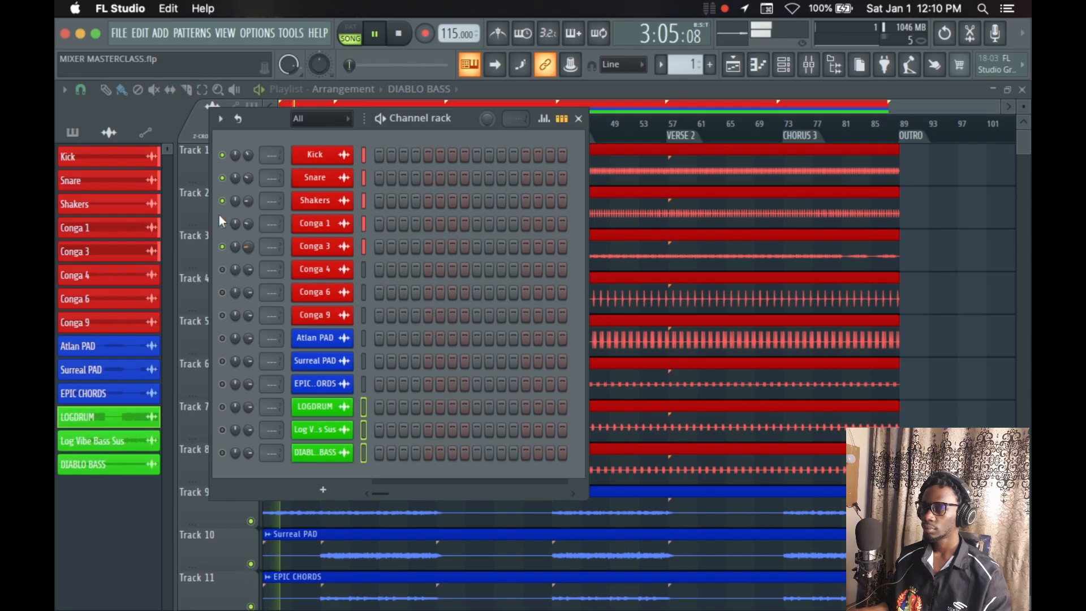
# Unmute Conga 4 and set its channel volume to 21%, and reduce Conga 3's volume to 14%.
pyautogui.click(221, 270)
pyautogui.press('space')
pyautogui.press('space')
pyautogui.moveTo(249, 271); pyautogui.dragTo(249, 285)
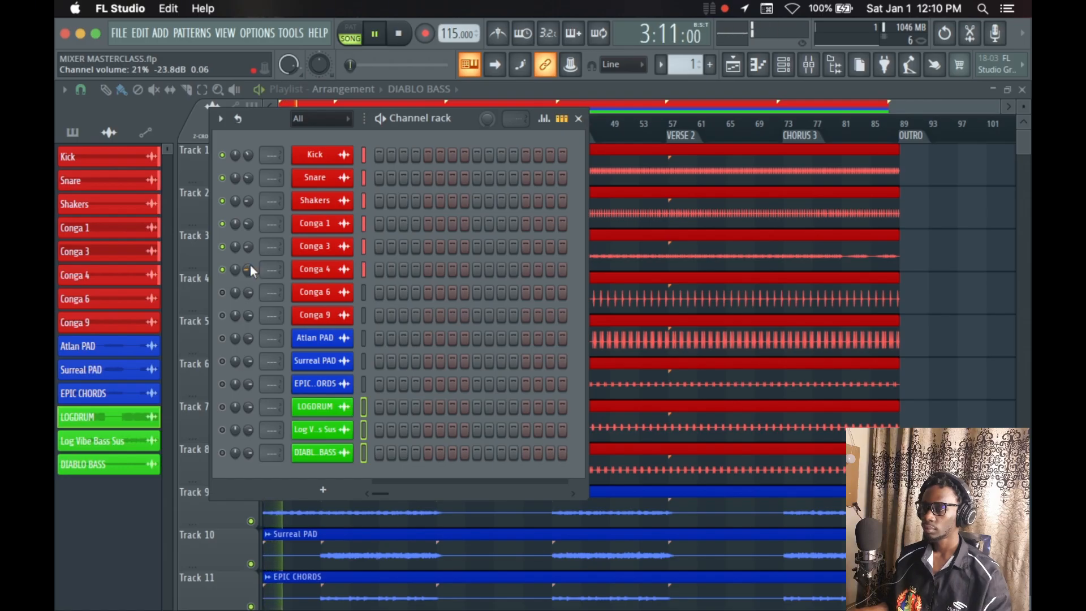
pyautogui.moveTo(249, 246); pyautogui.dragTo(249, 249)
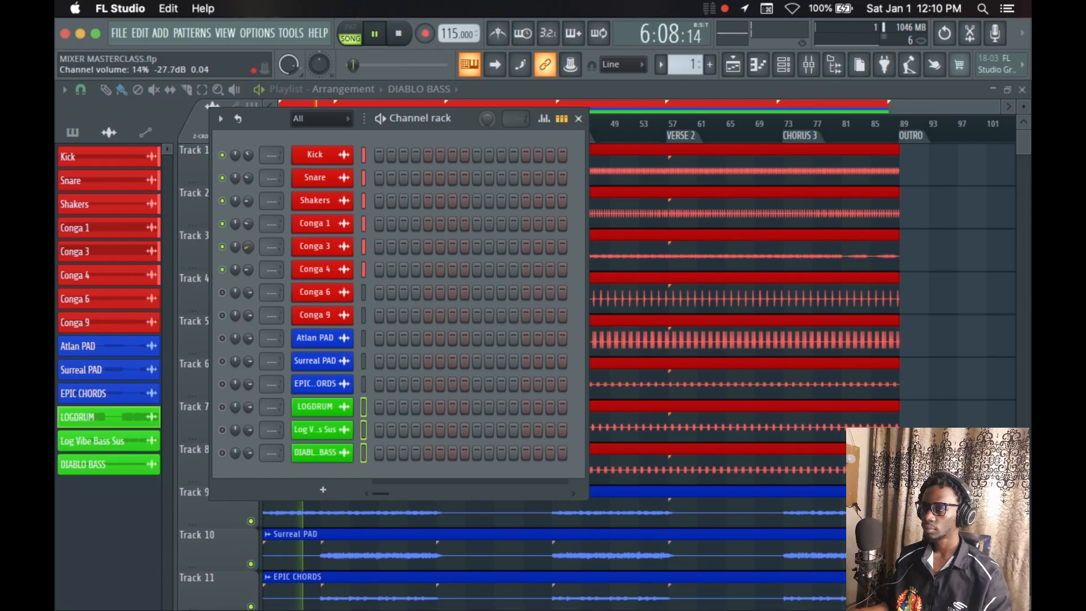
# Unmute Conga 6 and Conga 9 one after the other and lower each one's channel volume during playback.
pyautogui.click(222, 293)
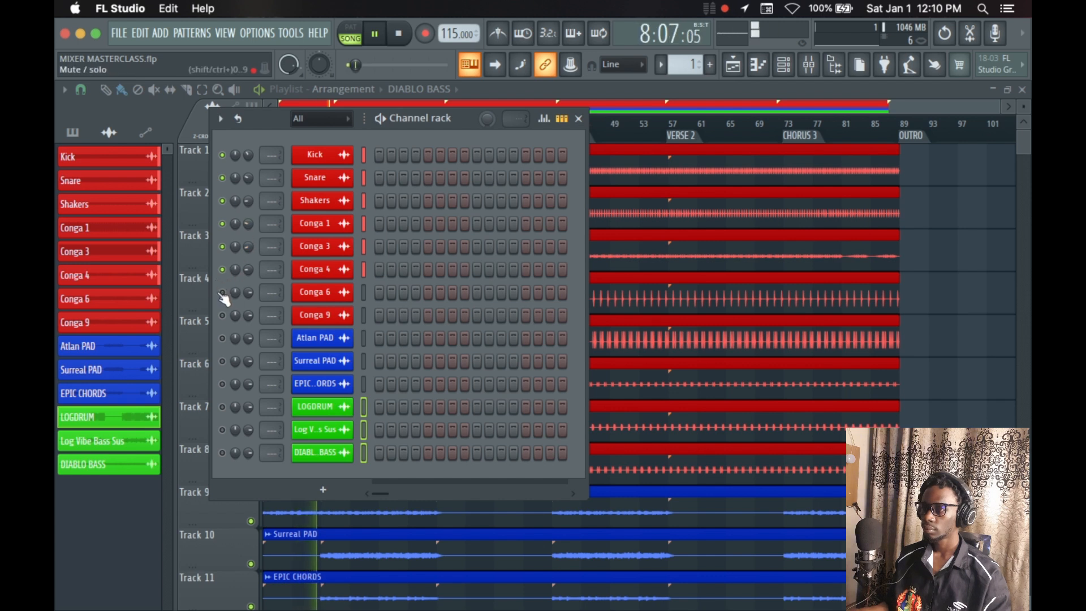
pyautogui.moveTo(249, 292); pyautogui.dragTo(249, 312)
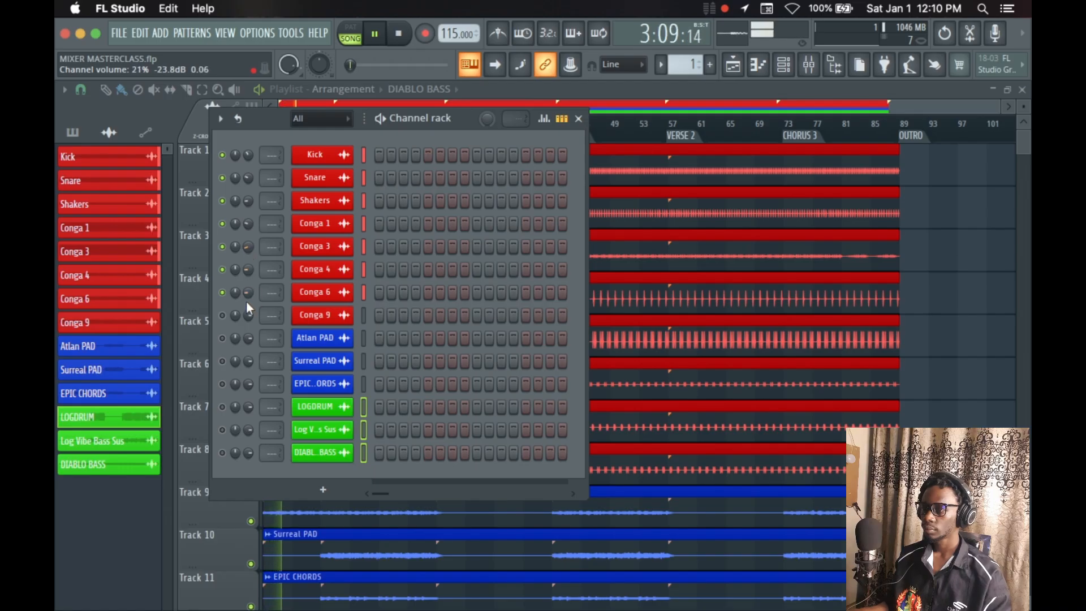
pyautogui.click(222, 315)
pyautogui.press('space')
pyautogui.press('space')
pyautogui.moveTo(249, 315); pyautogui.dragTo(249, 356)
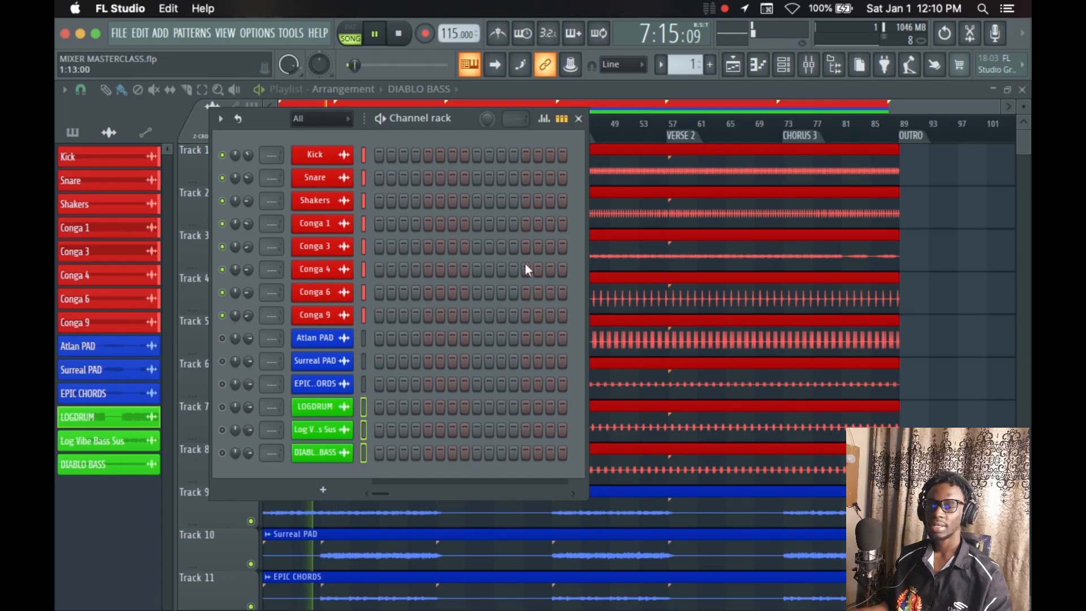
# Unmute Atlan PAD and balance it with the percussion, setting Conga 9 to 15% and Atlan PAD to 20% channel volume.
pyautogui.click(222, 339)
pyautogui.moveTo(248, 338); pyautogui.dragTo(248, 371)
pyautogui.press('space')
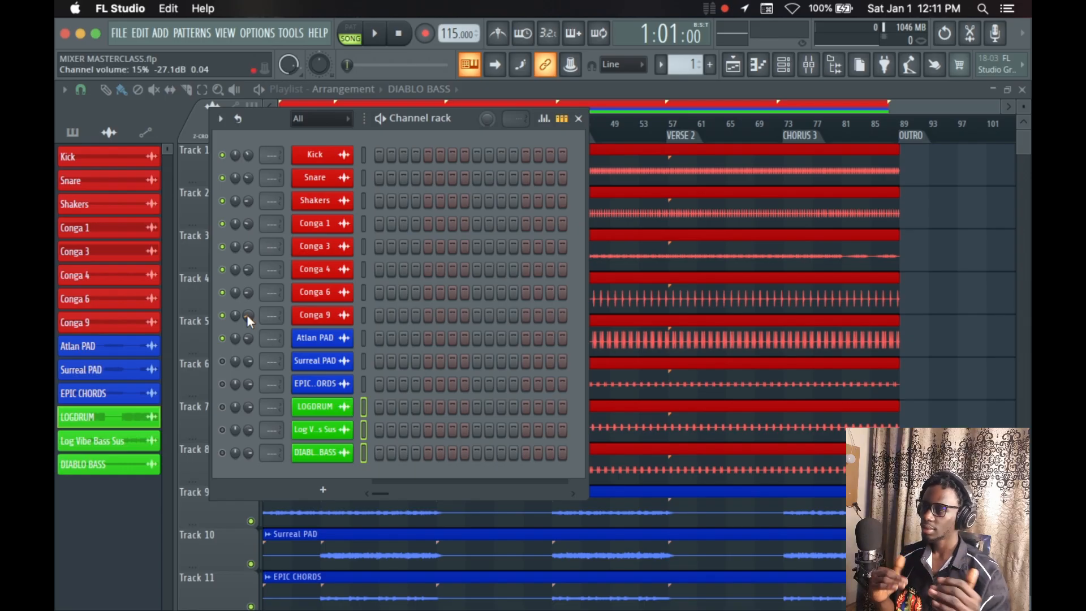
pyautogui.press('space')
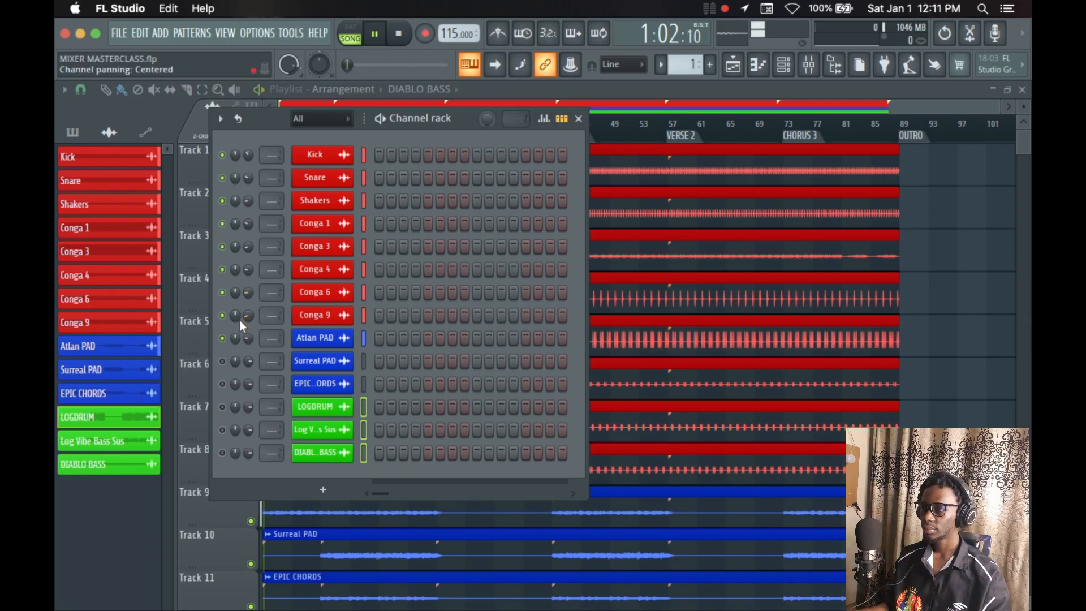
pyautogui.moveTo(245, 338); pyautogui.dragTo(245, 348)
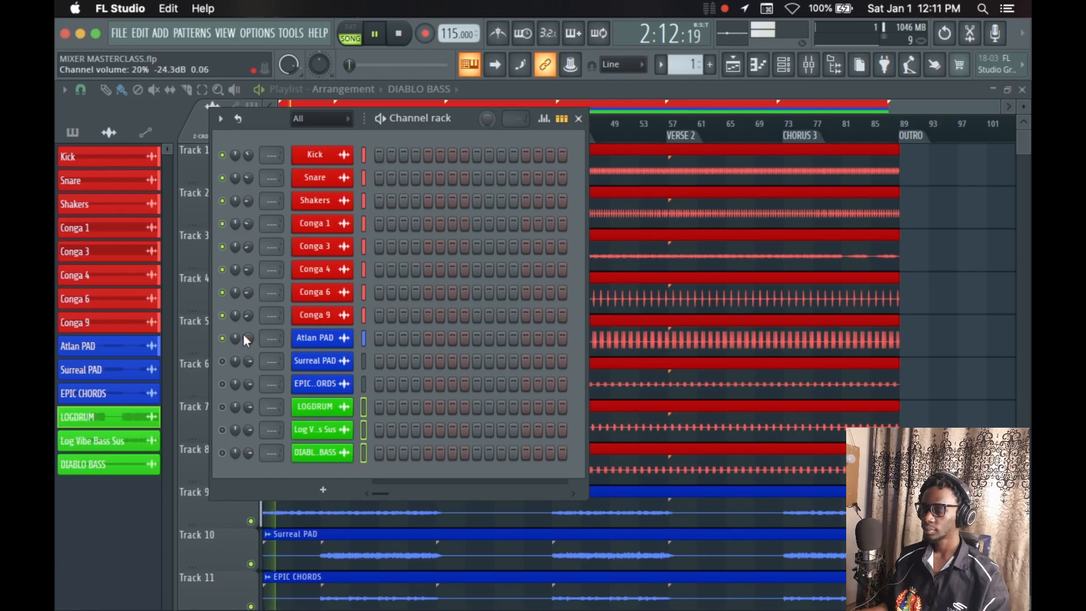
pyautogui.press('space')
pyautogui.press('space')
# Unmute Surreal PAD, move playback to the start of CHORUS 1 at bar 9 in the playlist, and return to the channel rack.
pyautogui.click(224, 362)
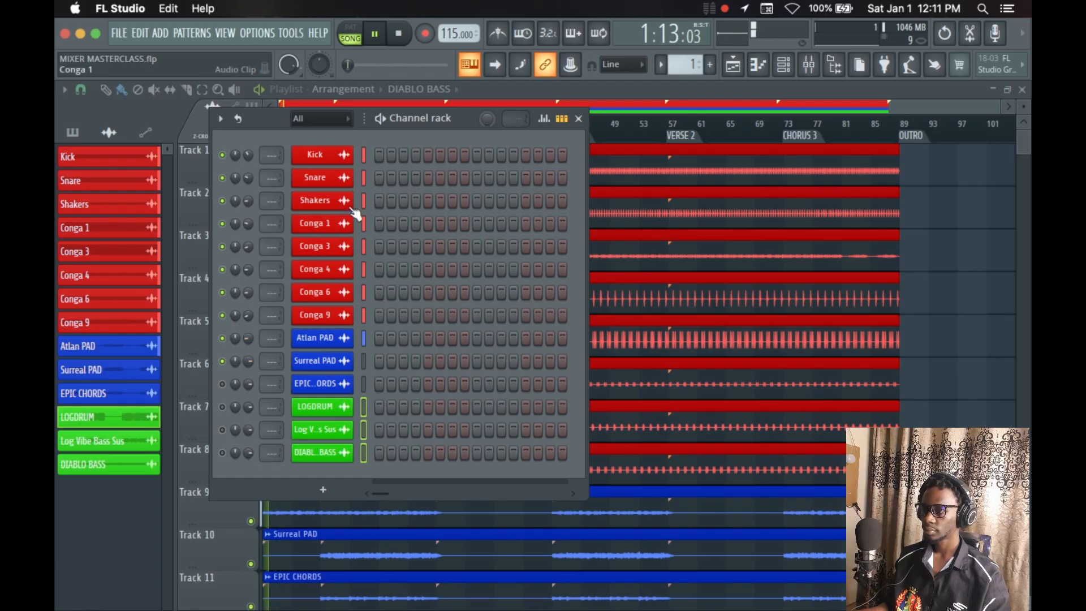
pyautogui.click(579, 118)
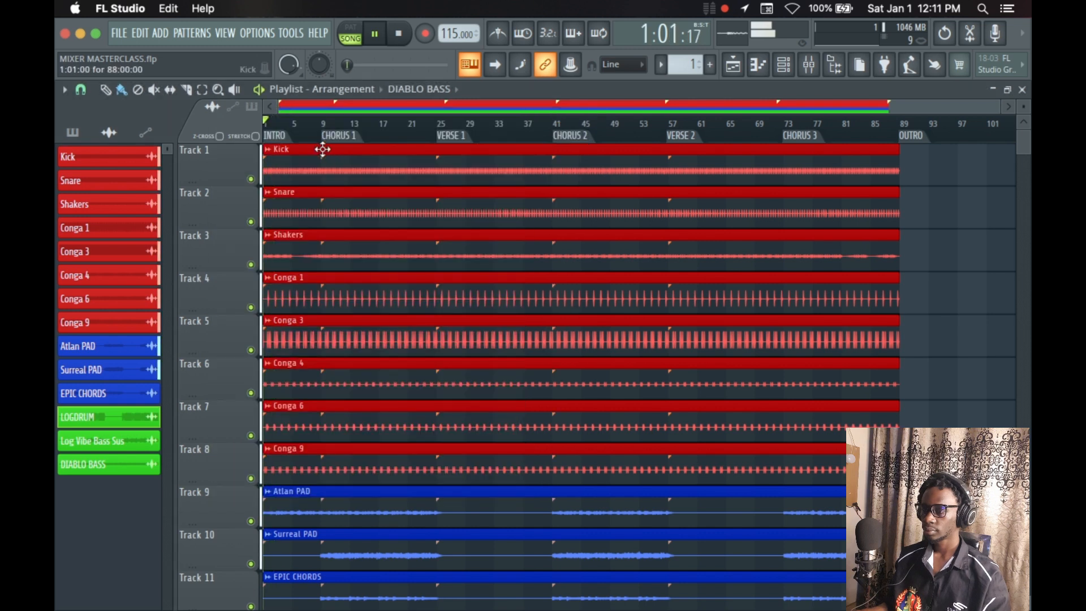
pyautogui.click(322, 122)
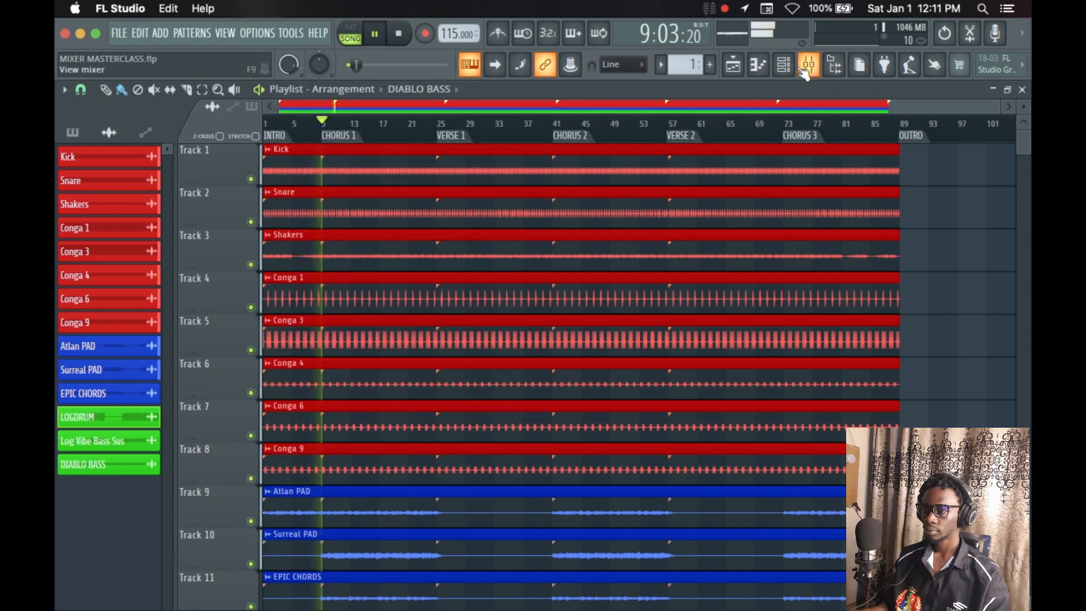
pyautogui.click(784, 64)
# Adjust Surreal PAD's channel volume while replaying the chorus, and raise Atlan PAD's volume slightly.
pyautogui.press('space')
pyautogui.press('space')
pyautogui.moveTo(245, 361)
pyautogui.mouseDown()
pyautogui.moveTo(245, 391)
pyautogui.moveTo(247, 360)
pyautogui.mouseUp()
pyautogui.press('space')
pyautogui.press('space')
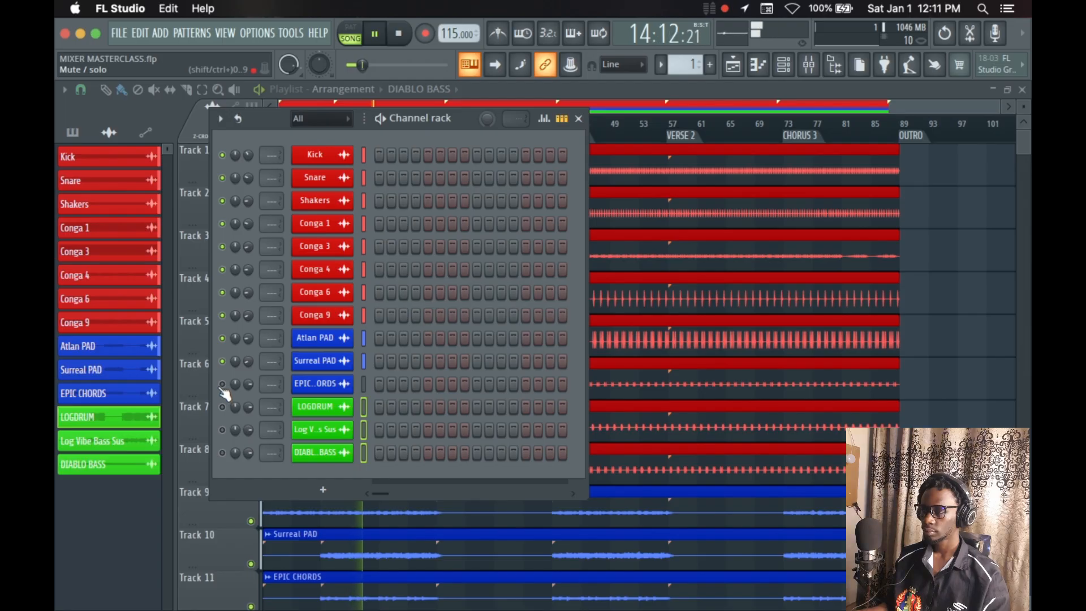
pyautogui.moveTo(248, 338); pyautogui.dragTo(248, 333)
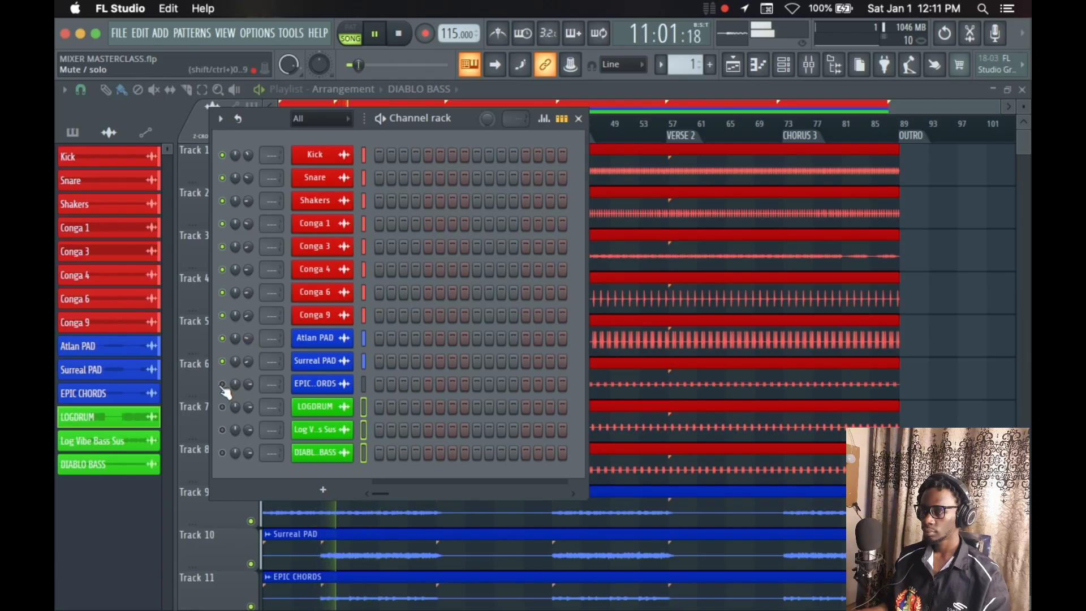
# Unmute EPIC CHORDS and adjust its channel volume, then move playback to VERSE 1 in the playlist and return to the channel rack.
pyautogui.moveTo(247, 385)
pyautogui.mouseDown()
pyautogui.moveTo(247, 407)
pyautogui.moveTo(248, 384)
pyautogui.mouseUp()
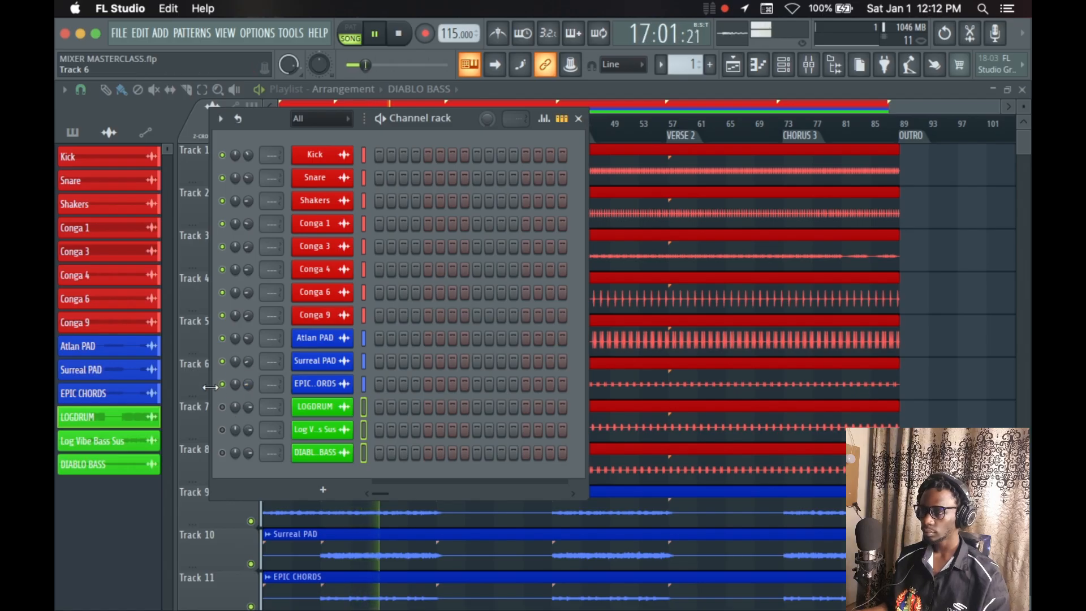
pyautogui.click(578, 118)
pyautogui.scroll(-4, 483, 262)
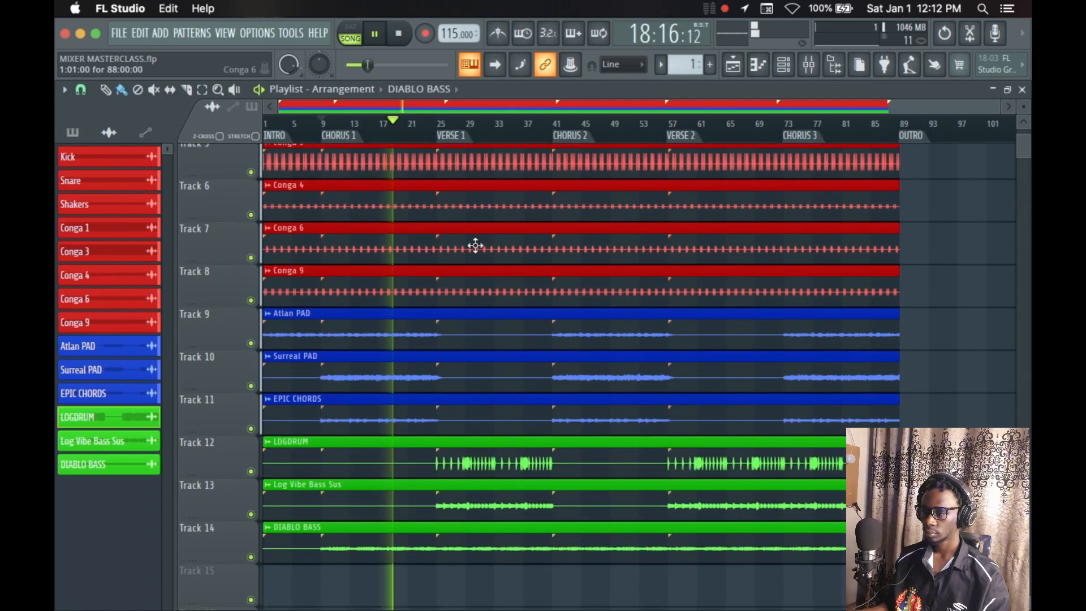
pyautogui.click(441, 133)
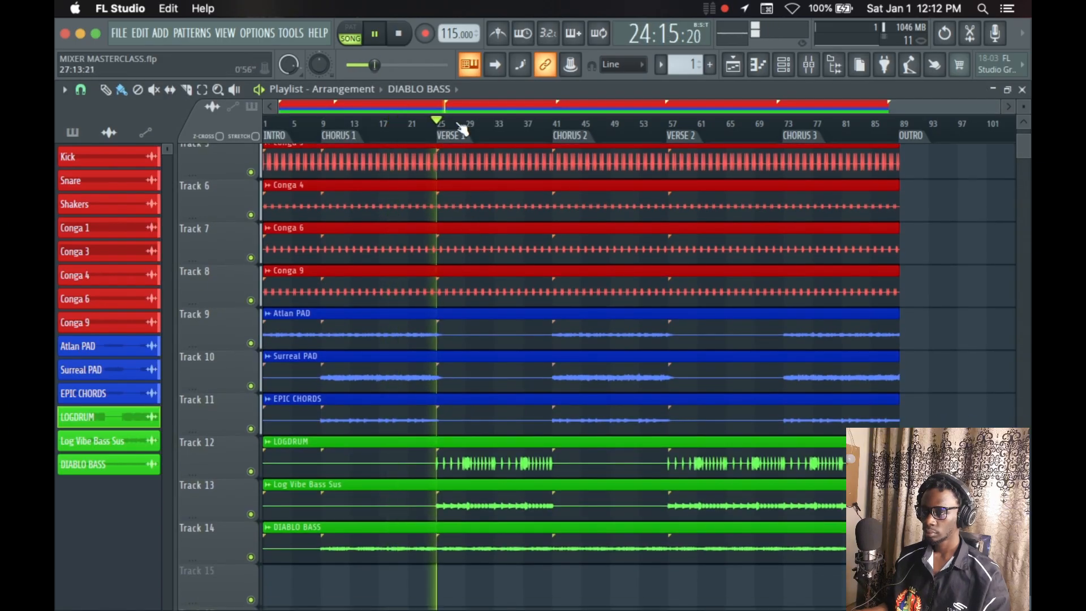
pyautogui.click(791, 67)
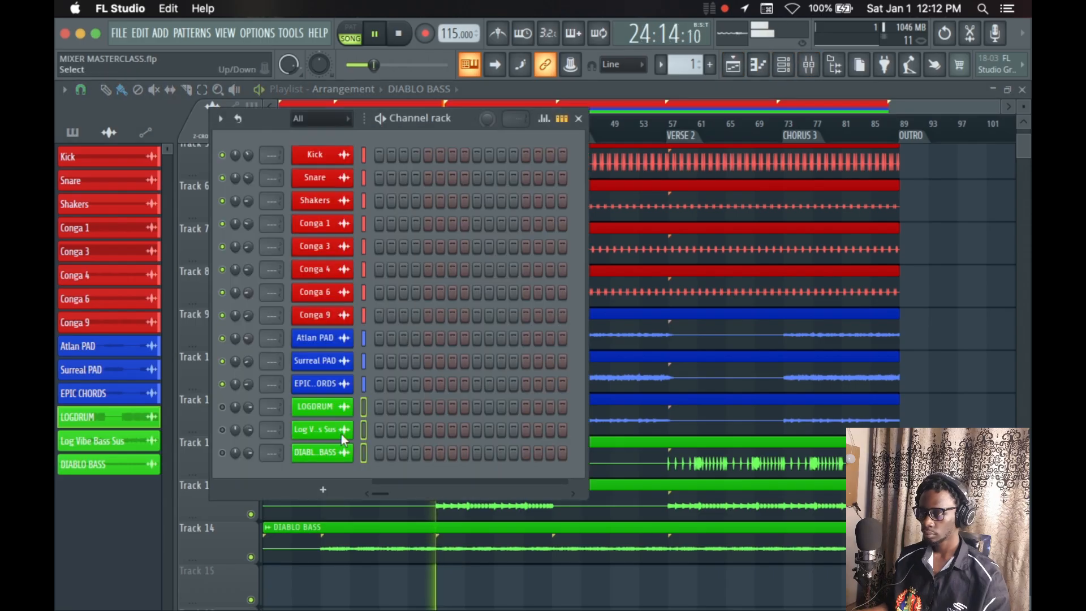
# Unmute LOGDRUM and set its channel volume to 40% while replaying the verse.
pyautogui.press('space')
pyautogui.click(223, 406)
pyautogui.press('space')
pyautogui.press('space')
pyautogui.press('space')
pyautogui.moveTo(247, 408)
pyautogui.mouseDown()
pyautogui.moveTo(248, 439)
pyautogui.moveTo(247, 407)
pyautogui.mouseUp()
pyautogui.press('space')
pyautogui.press('space')
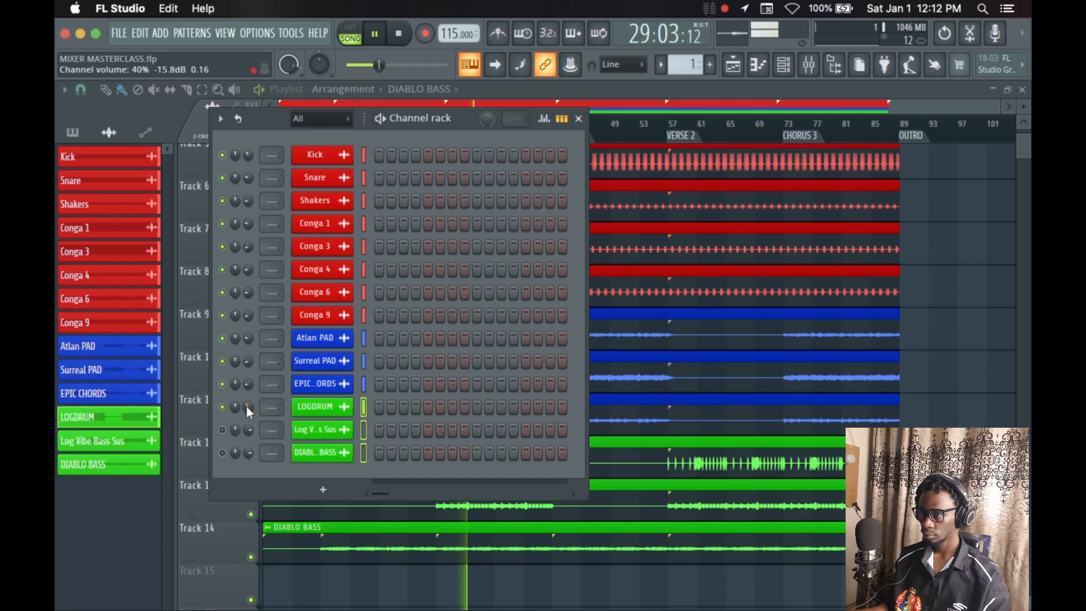
# Unmute Log Vibe Bass Sus and DIABLO BASS, lower their channel volumes during verse playback, and save the project.
pyautogui.click(222, 430)
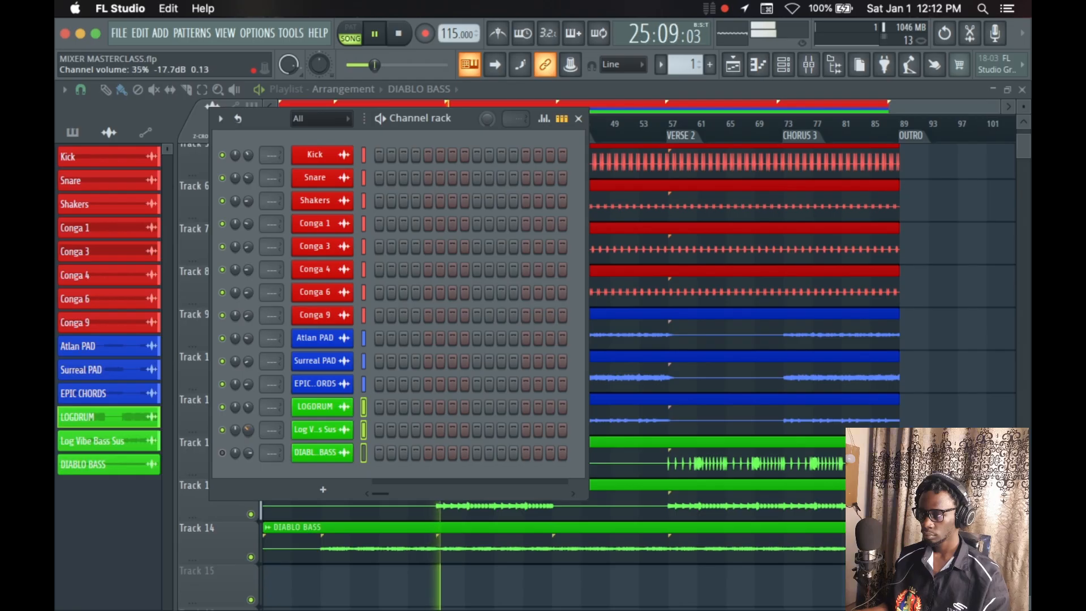
pyautogui.click(222, 453)
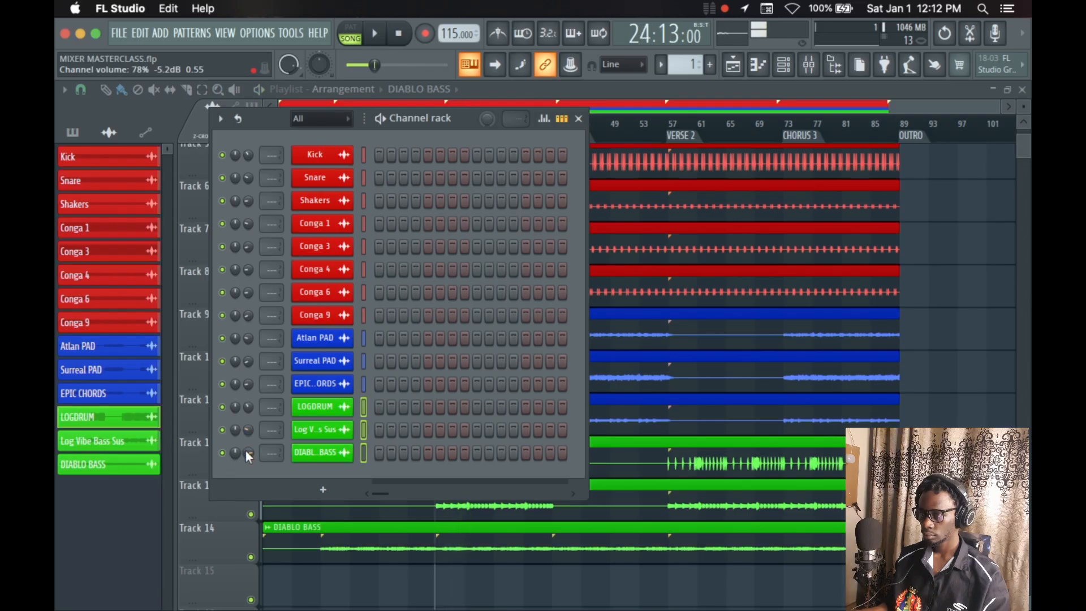
pyautogui.moveTo(248, 453); pyautogui.dragTo(248, 471)
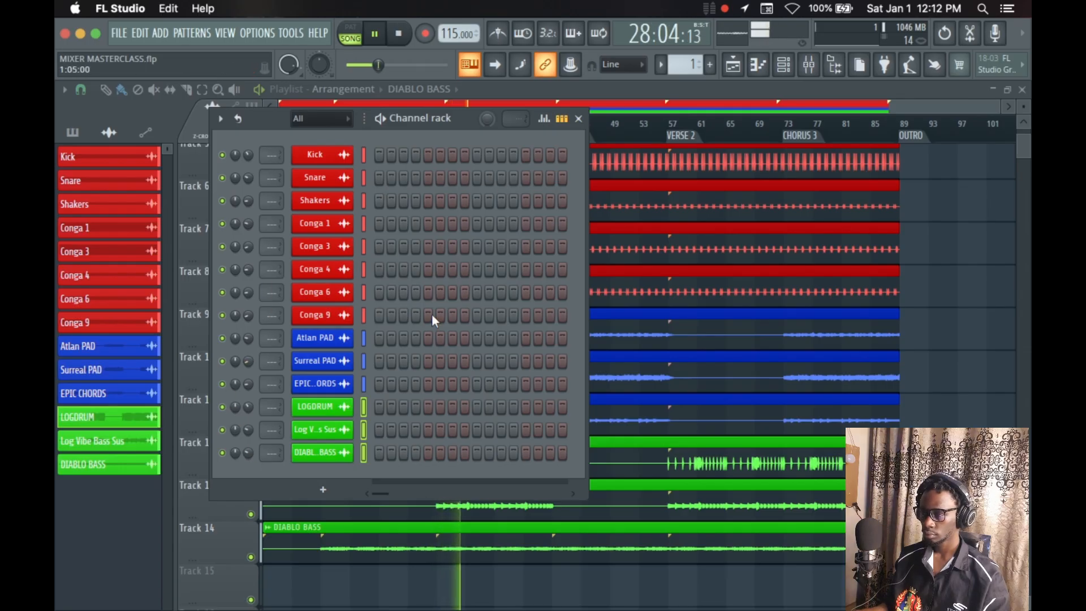
pyautogui.moveTo(249, 426); pyautogui.dragTo(249, 437)
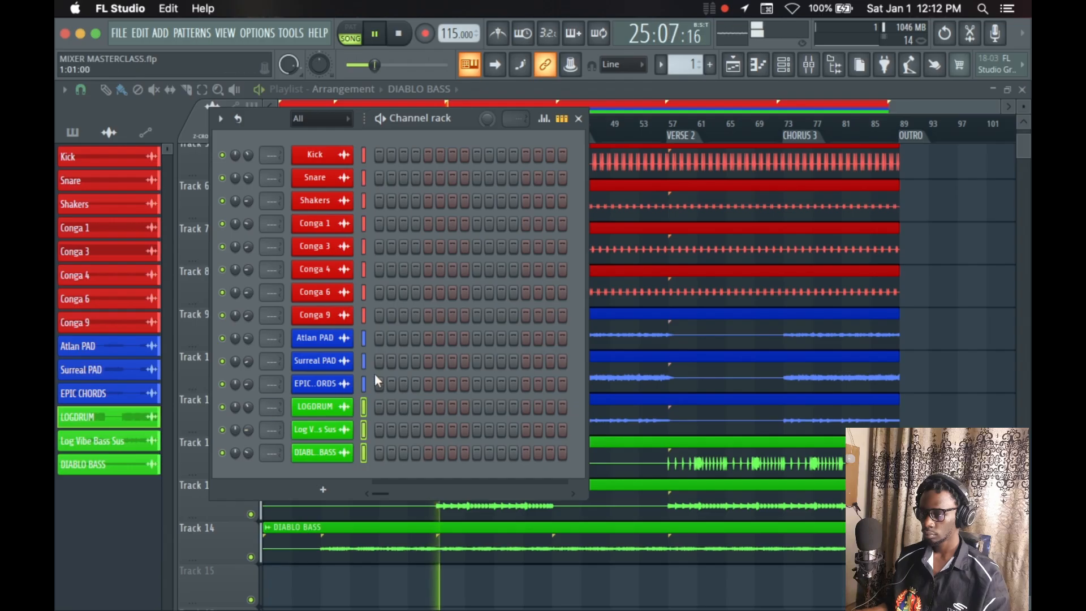
pyautogui.press('super+s')
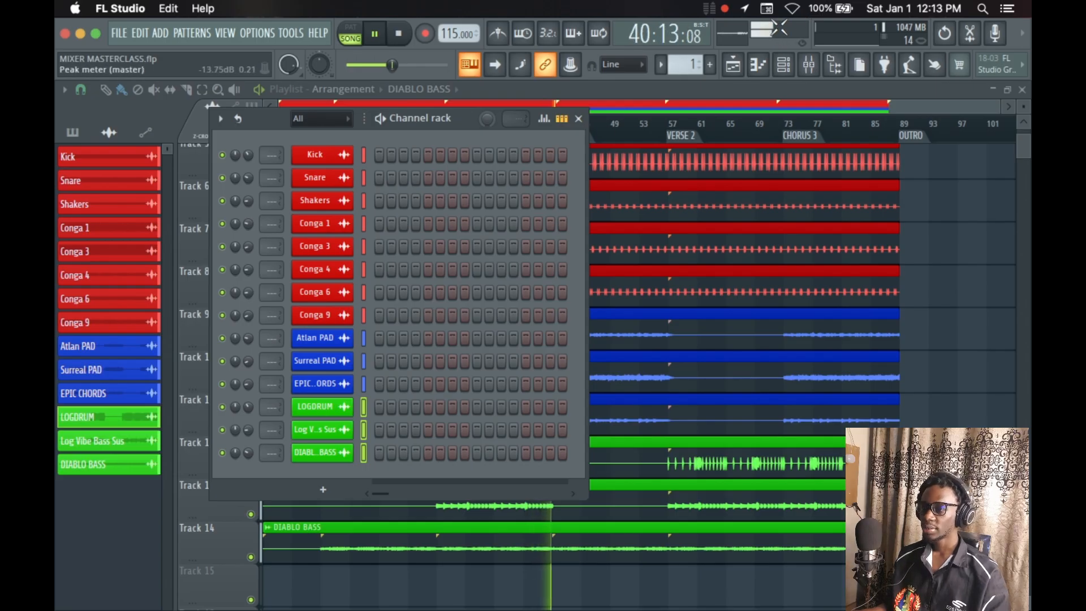
pyautogui.press('space')
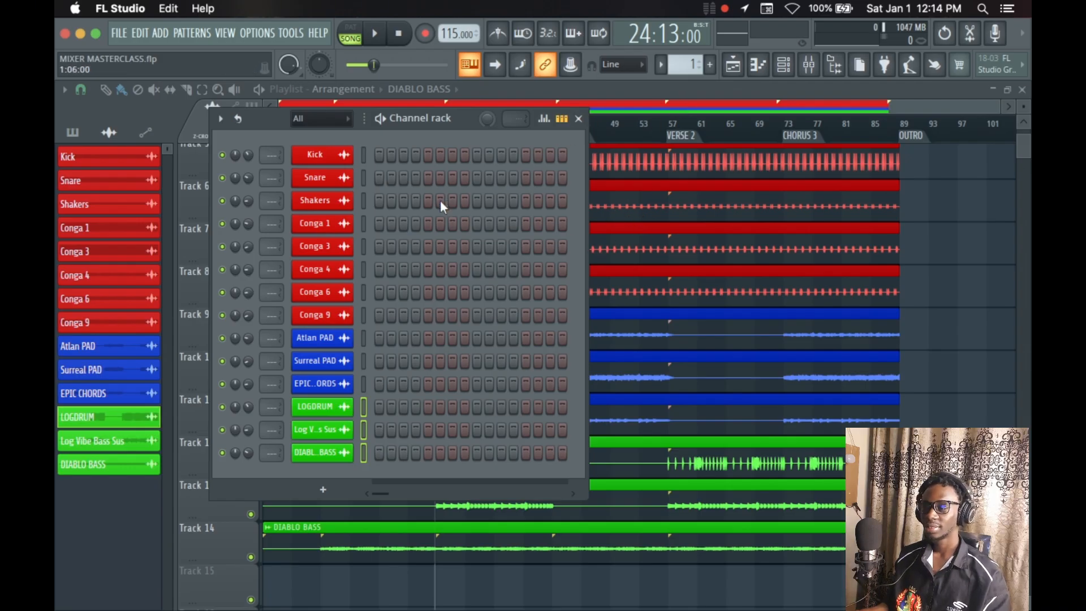
# Select all channels from Kick to DIABLO BASS in the channel rack.
pyautogui.moveTo(268, 122); pyautogui.dragTo(345, 111)
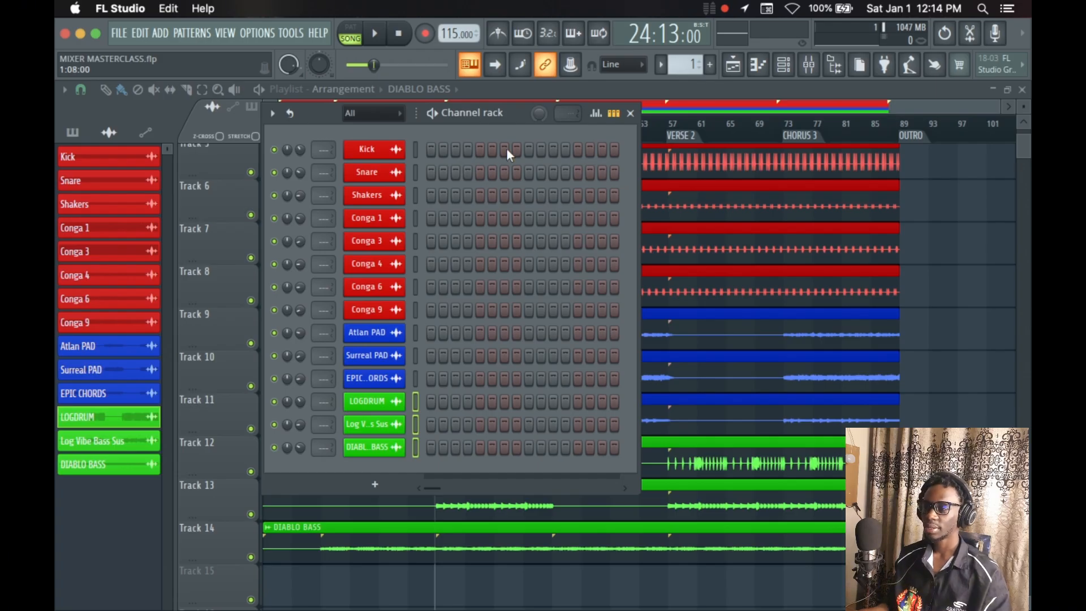
pyautogui.keyDown('shift'); pyautogui.click(416, 148); pyautogui.keyUp('shift')
pyautogui.click(413, 146)
pyautogui.click(414, 146)
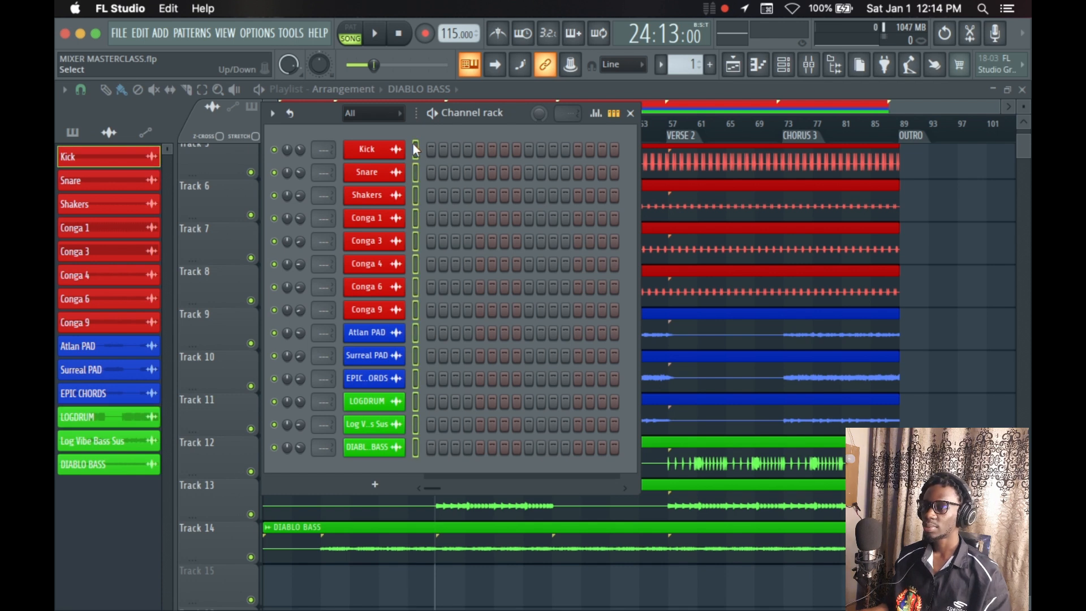
# Route the selected channels to consecutive mixer tracks starting from Insert 1, and check the track assignments in the channel rack.
pyautogui.click(809, 65)
pyautogui.click(270, 218)
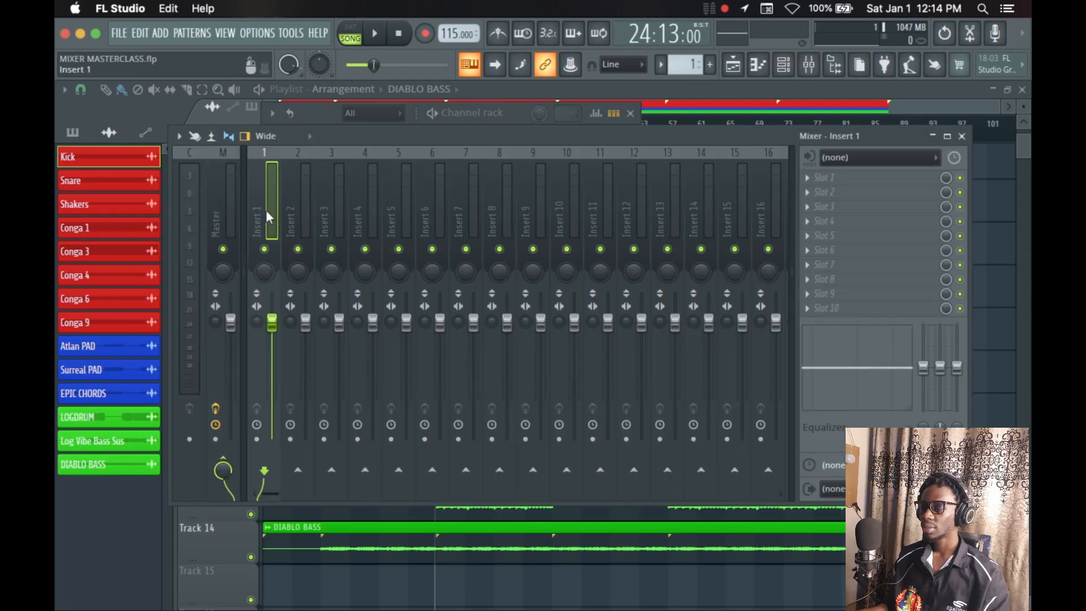
pyautogui.rightClick(272, 205)
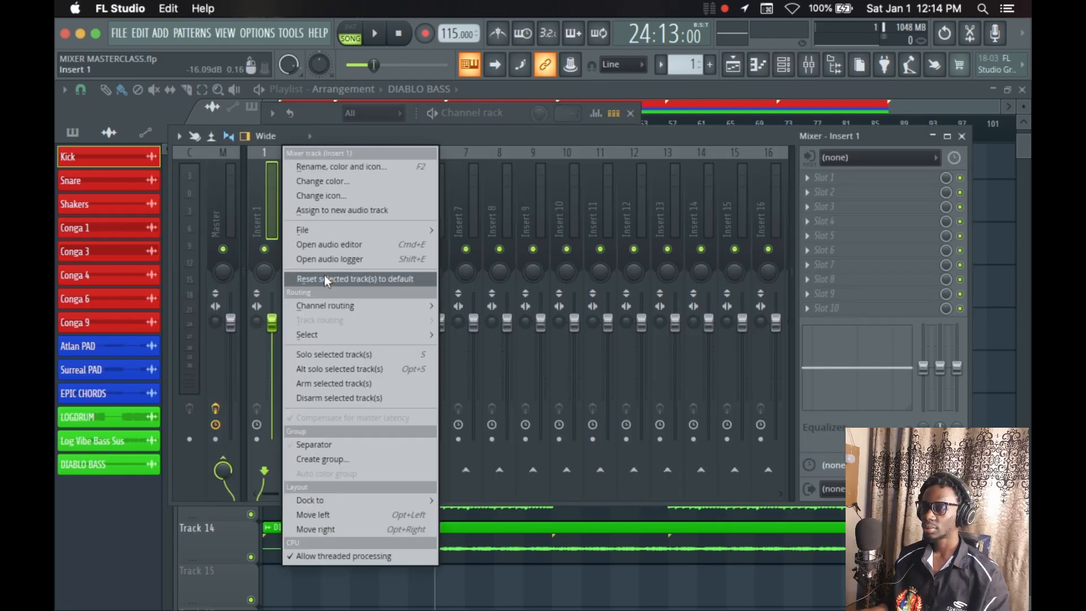
pyautogui.moveTo(336, 304)
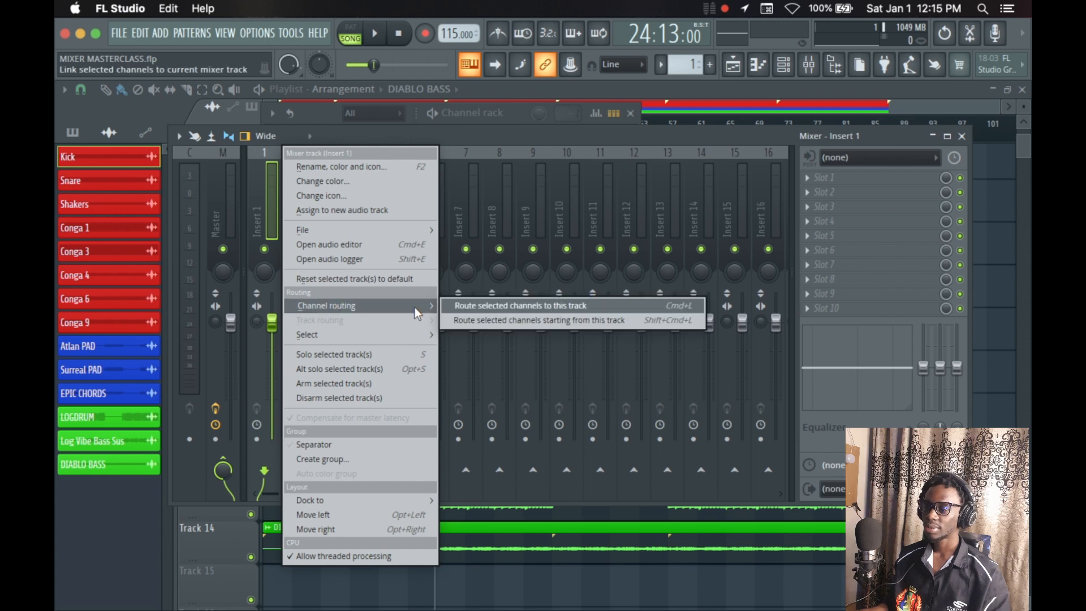
pyautogui.click(597, 321)
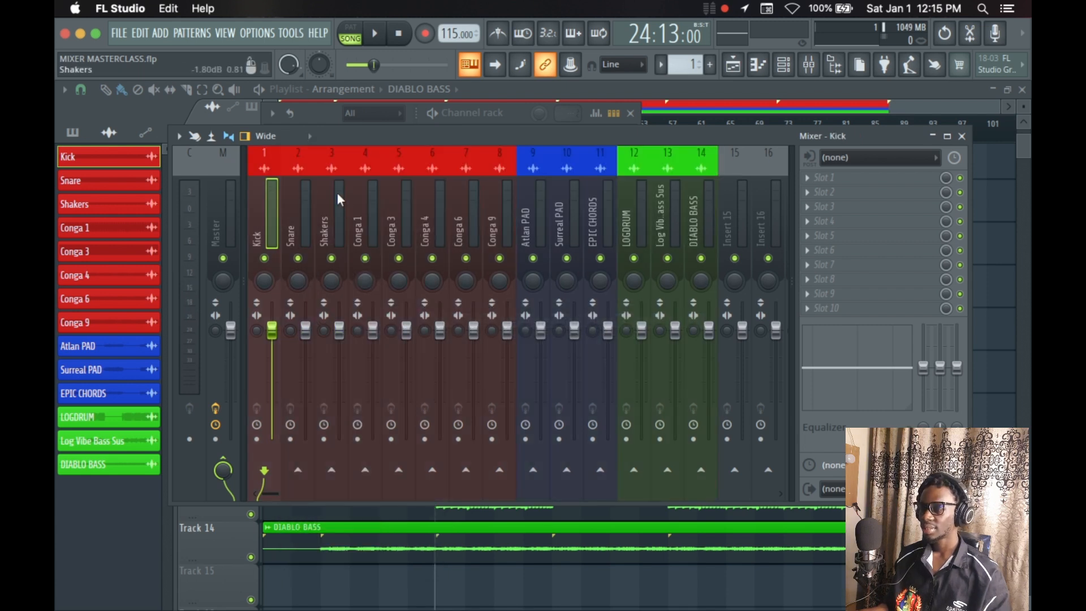
pyautogui.click(784, 65)
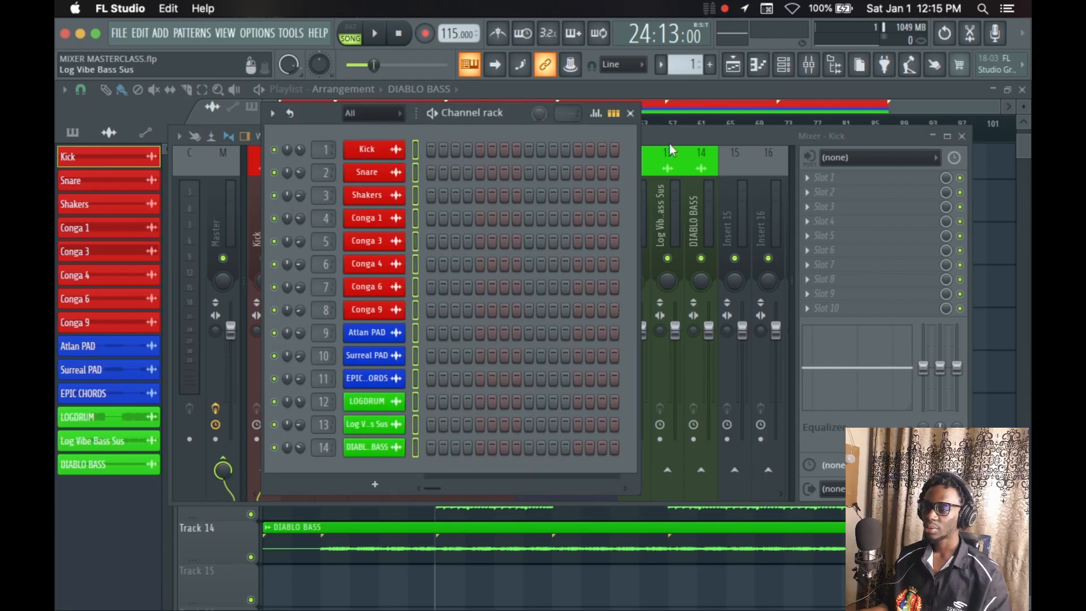
pyautogui.click(631, 113)
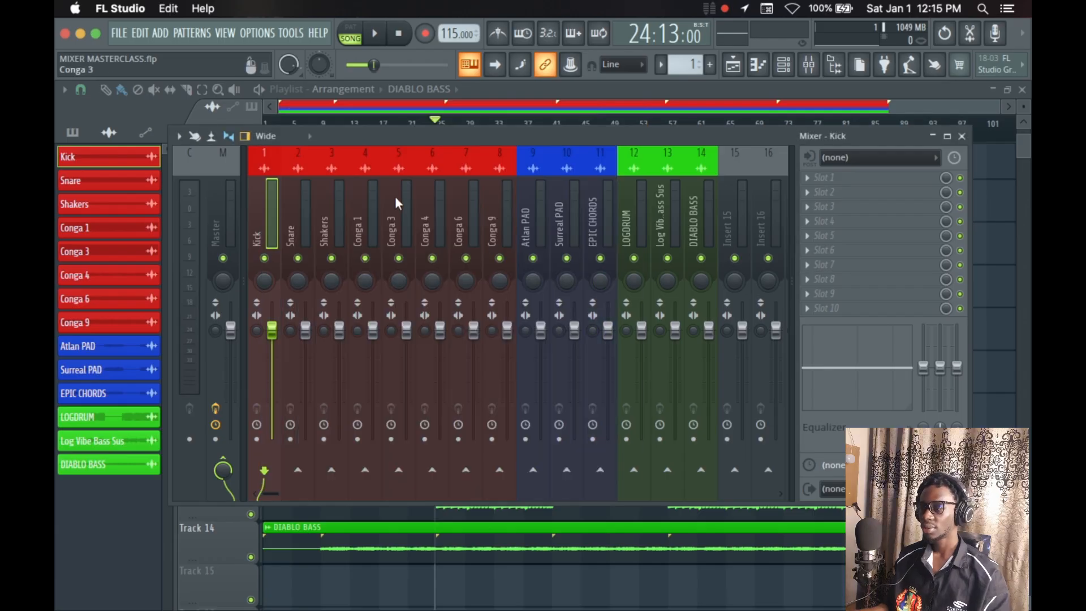
# Play the song from VERSE 1 and again from the beginning, watching the level meters of the routed mixer tracks.
pyautogui.press('space')
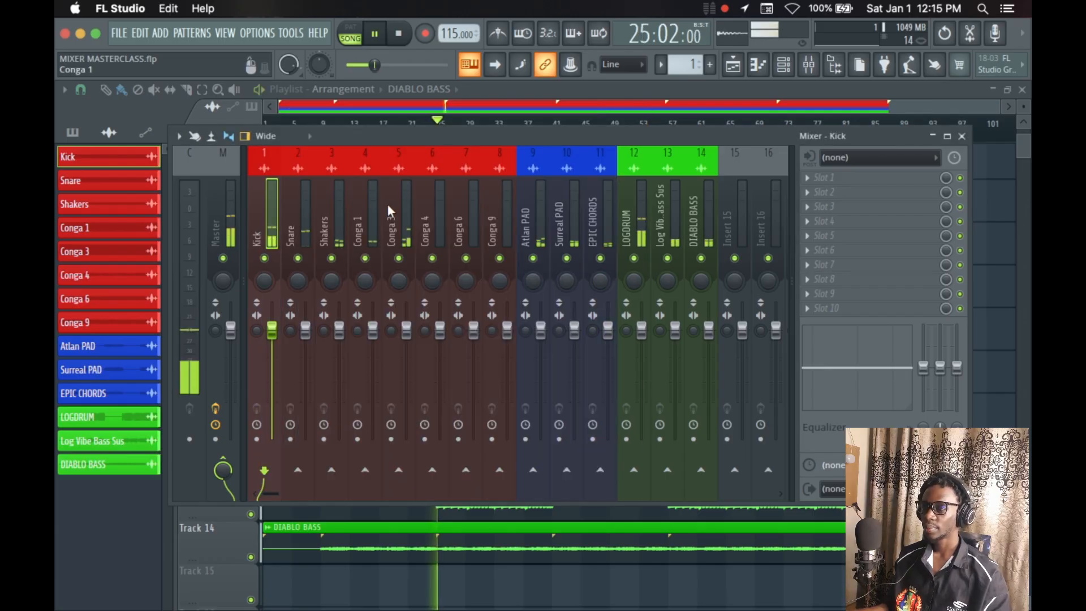
pyautogui.click(402, 34)
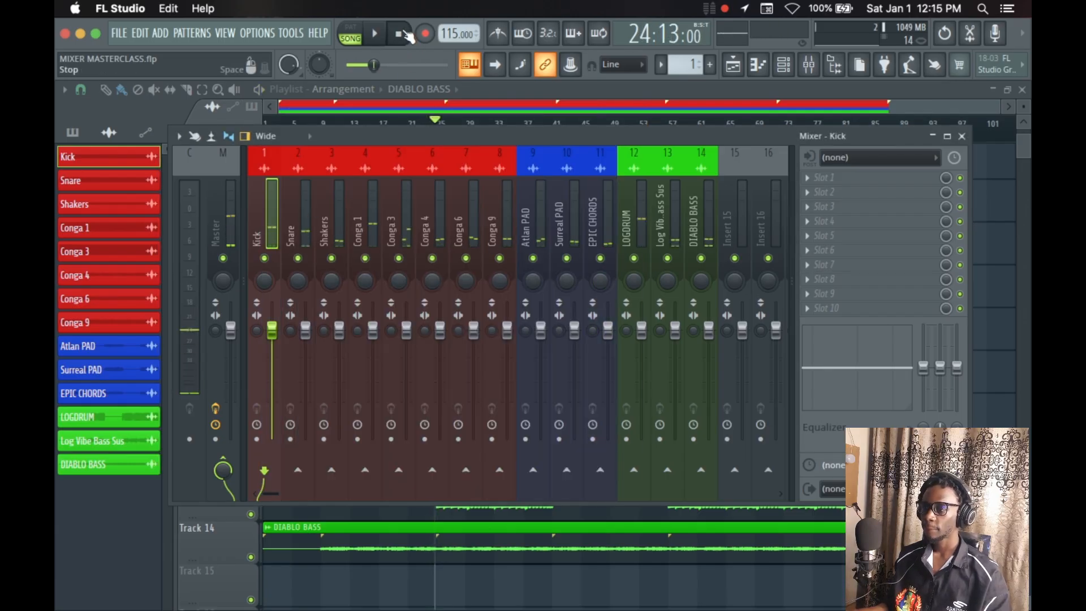
pyautogui.click(402, 34)
pyautogui.press('space')
pyautogui.scroll(-3, 350, 217)
pyautogui.scroll(3, 361, 214)
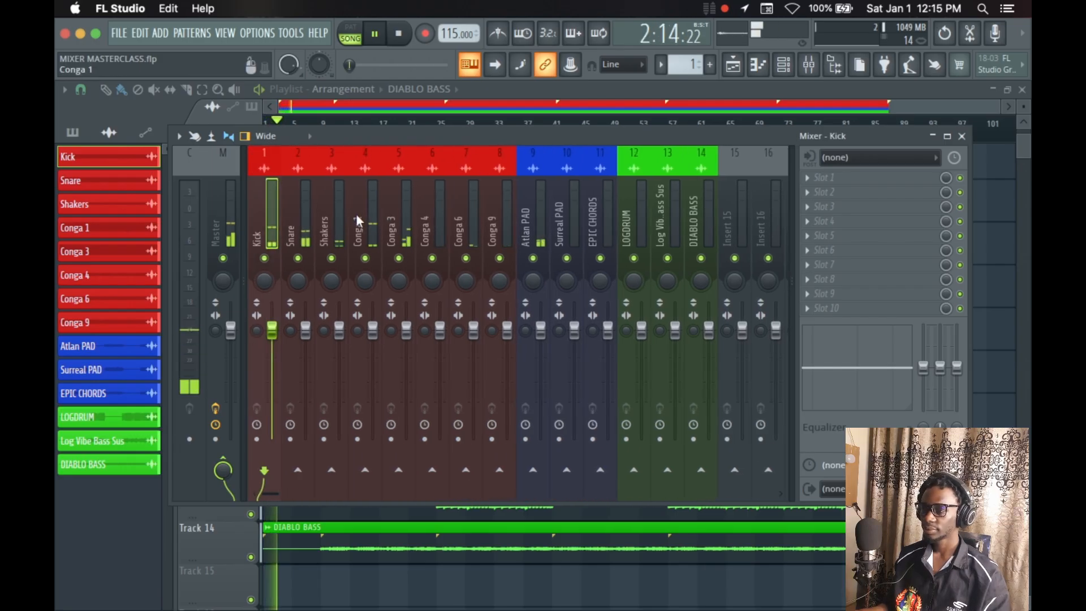
# Replace the Fruity Limiter on the Master track with Fruity Soft Clipper and close the plugin window.
pyautogui.click(226, 215)
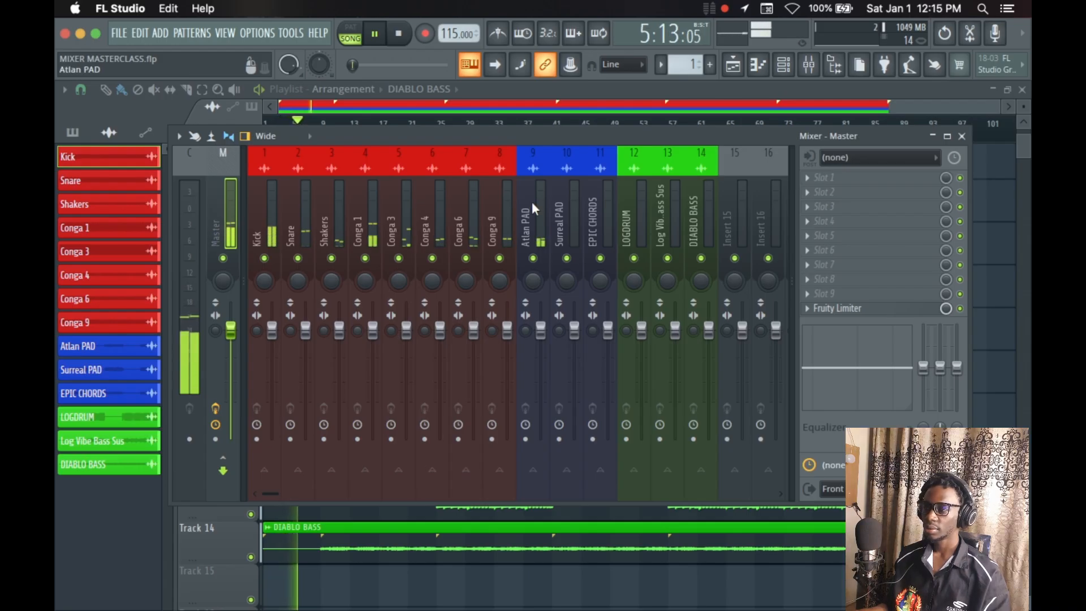
pyautogui.click(806, 308)
pyautogui.moveTo(832, 249)
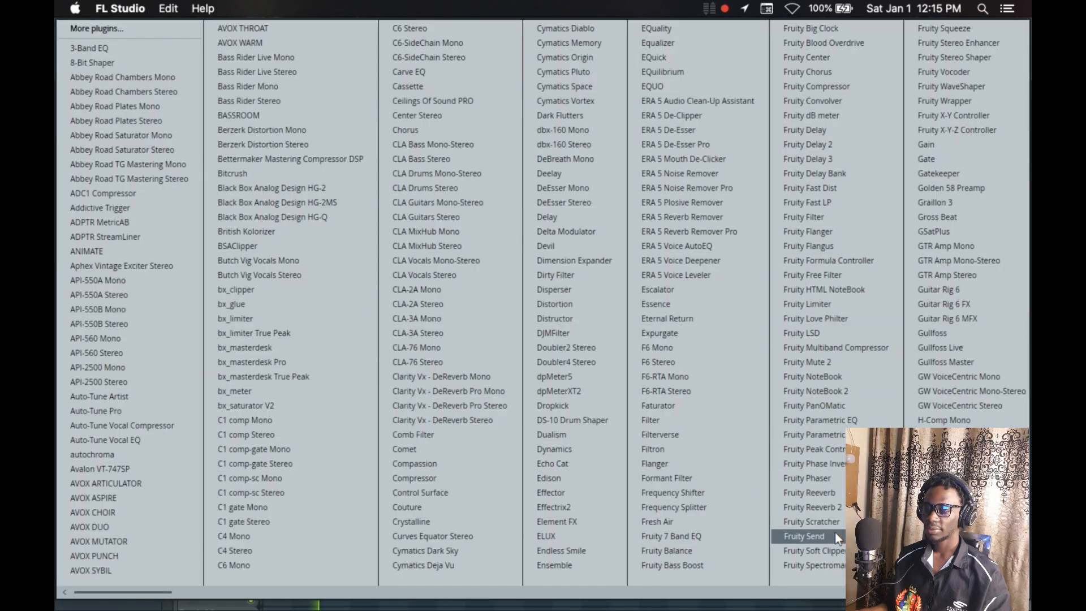
pyautogui.click(839, 551)
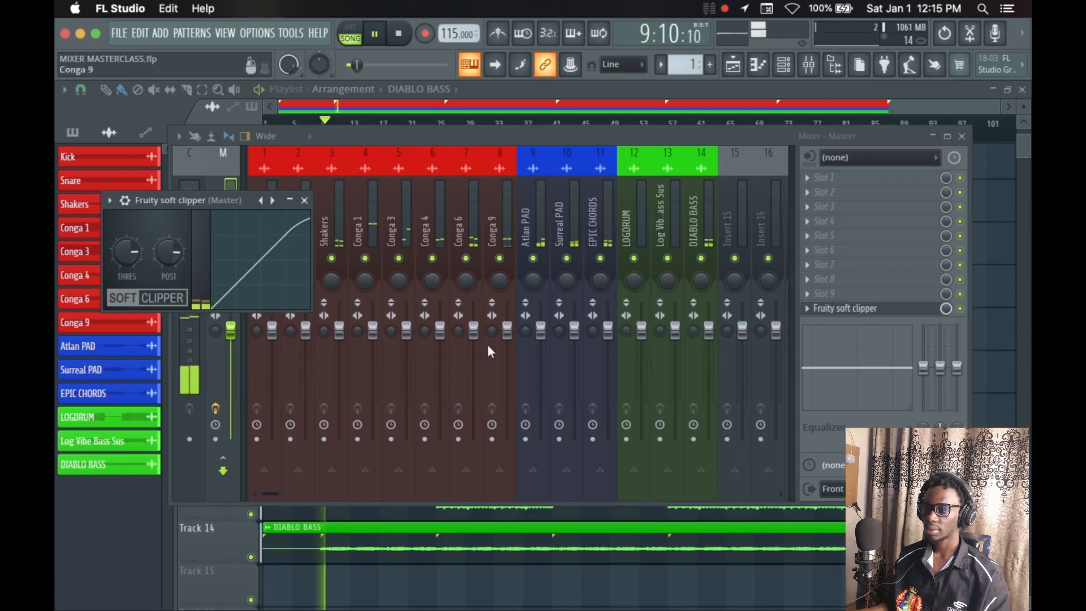
pyautogui.click(304, 201)
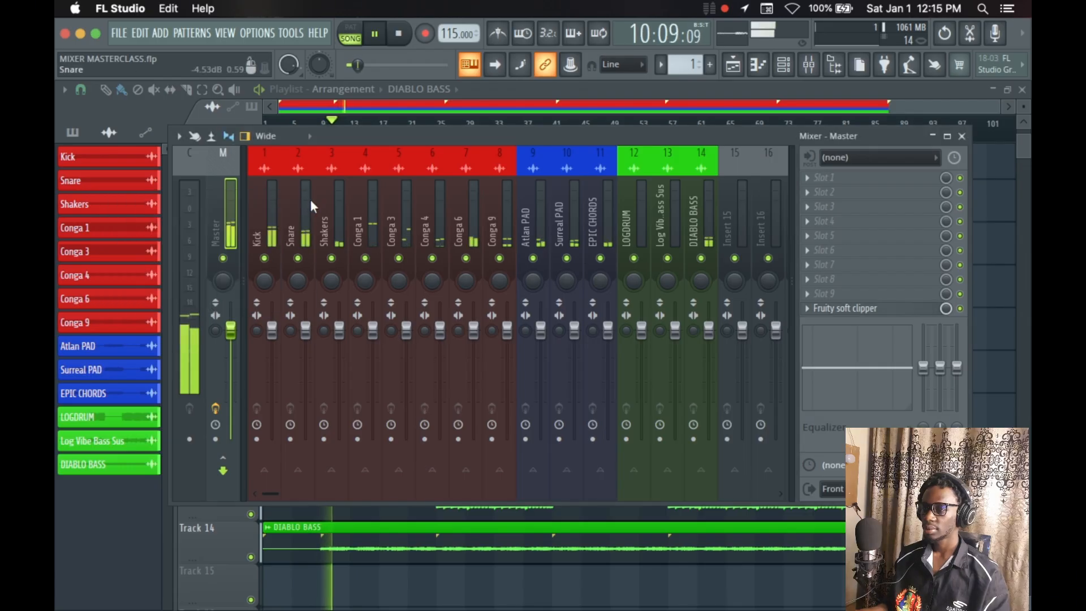
# Set the Master track's stereo separation to 100% merged during playback, and stop the song.
pyautogui.click(266, 213)
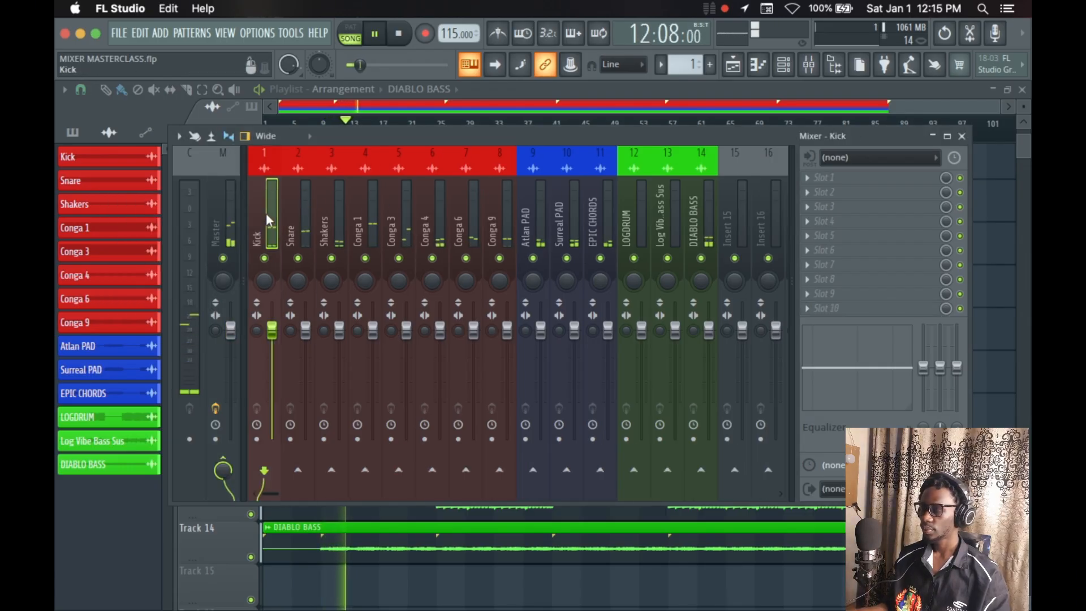
pyautogui.moveTo(277, 212); pyautogui.dragTo(702, 213)
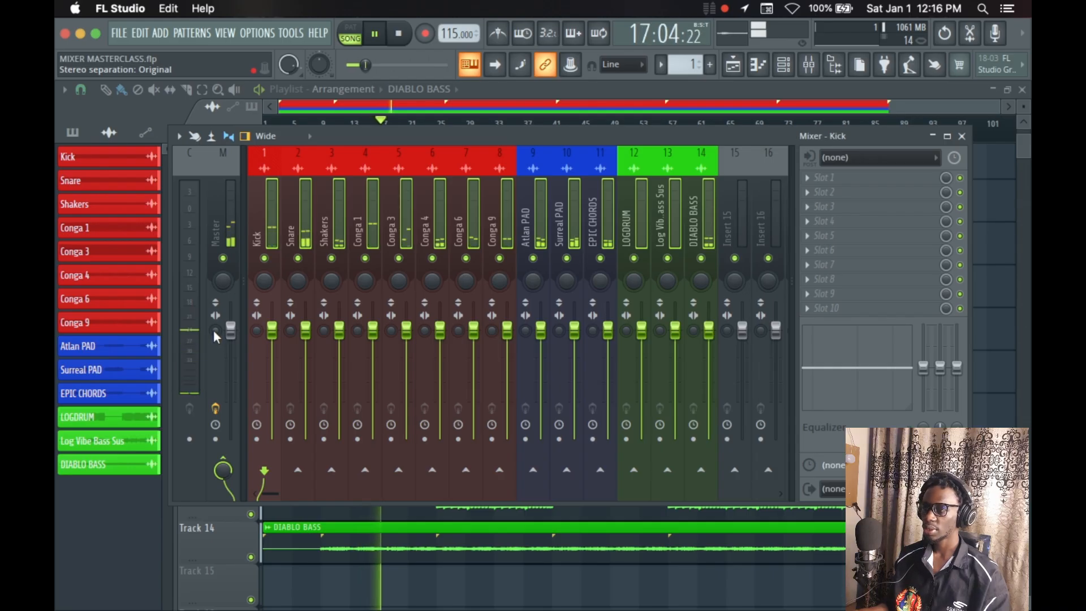
pyautogui.moveTo(213, 331); pyautogui.dragTo(212, 363)
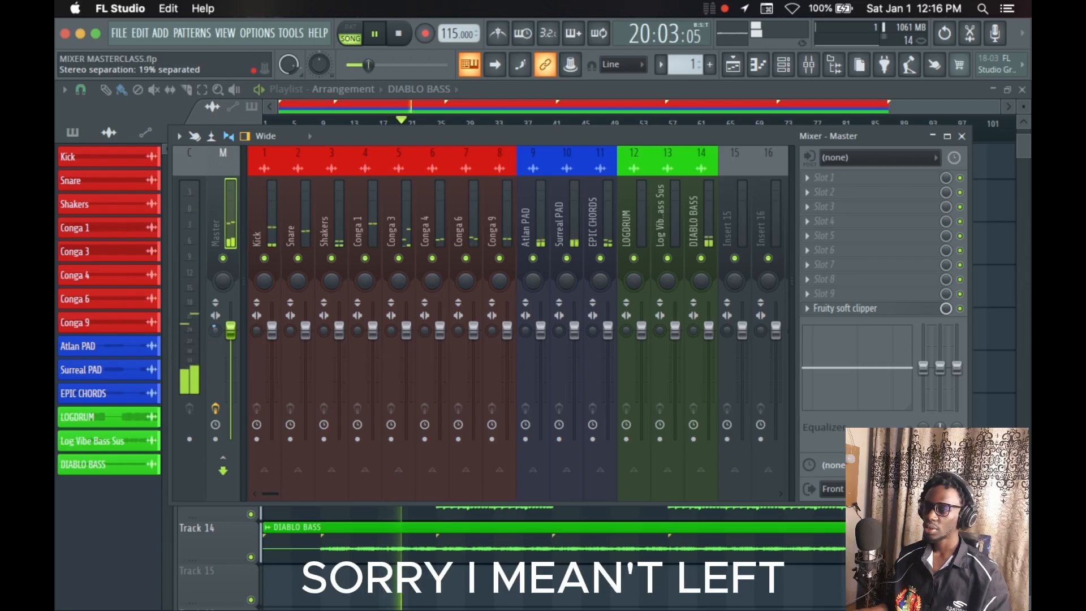
pyautogui.moveTo(215, 331); pyautogui.dragTo(215, 263)
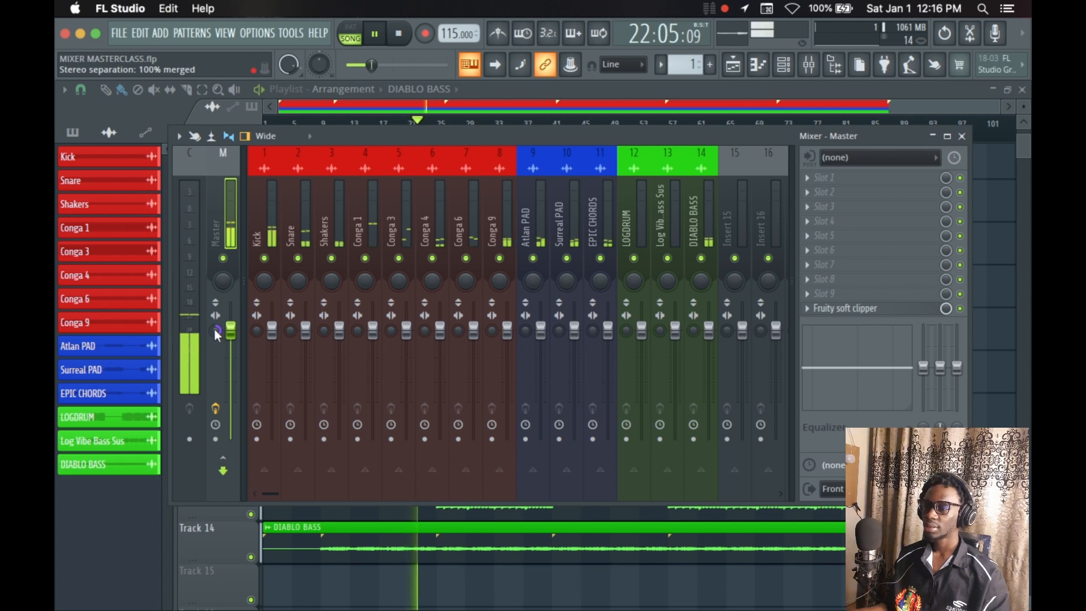
pyautogui.press('space')
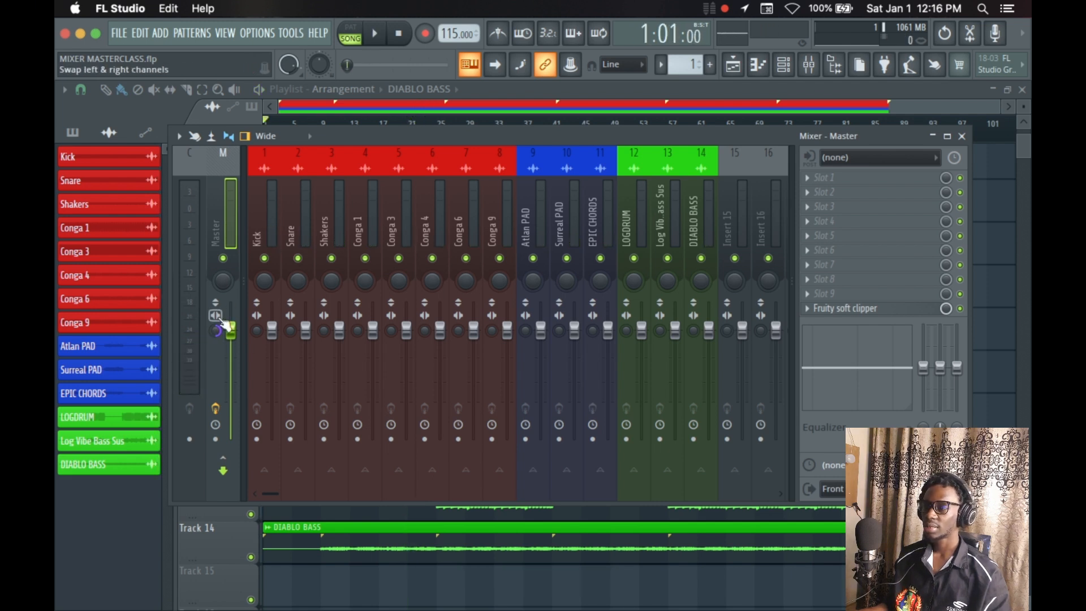
# Pull the faders of all mixer tracks from Kick to DIABLO BASS fully down together, and select only the Kick track.
pyautogui.click(268, 226)
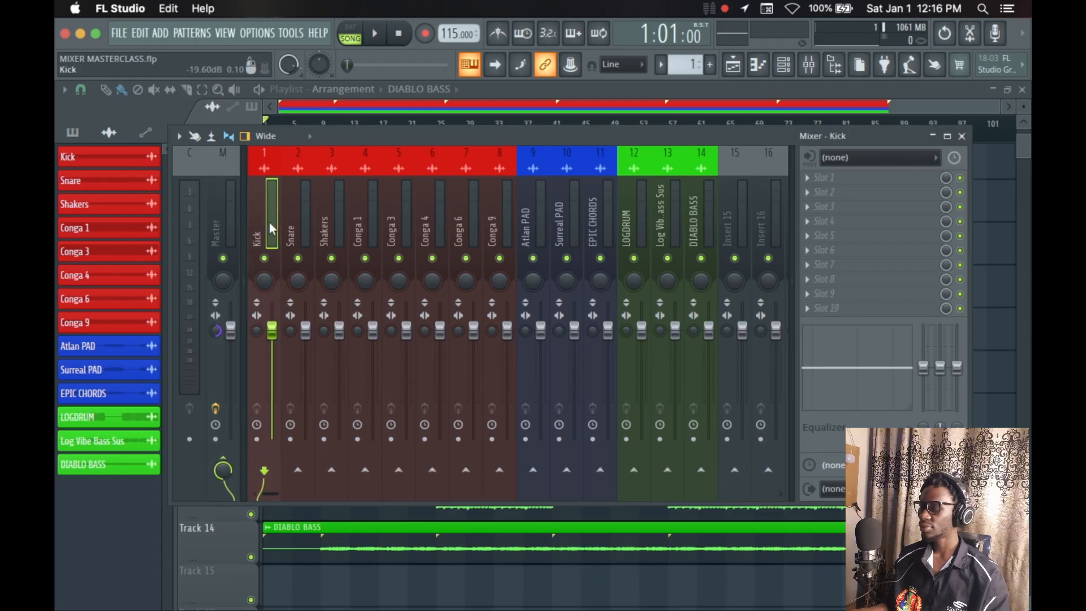
pyautogui.keyDown('shift'); pyautogui.click(335, 215); pyautogui.keyUp('shift')
pyautogui.moveTo(335, 215); pyautogui.dragTo(700, 211)
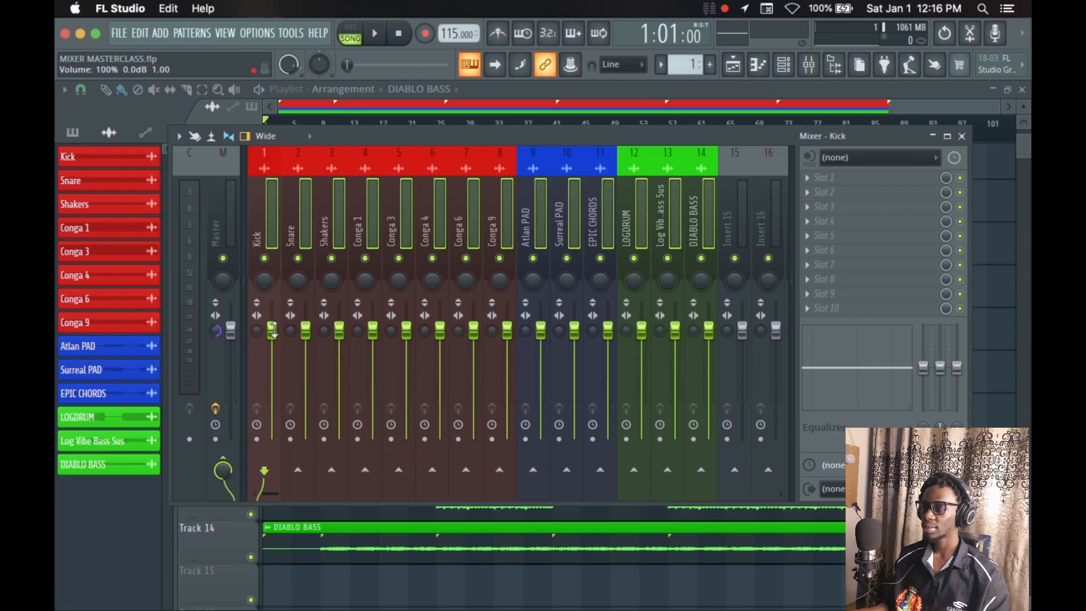
pyautogui.moveTo(273, 326); pyautogui.dragTo(273, 439)
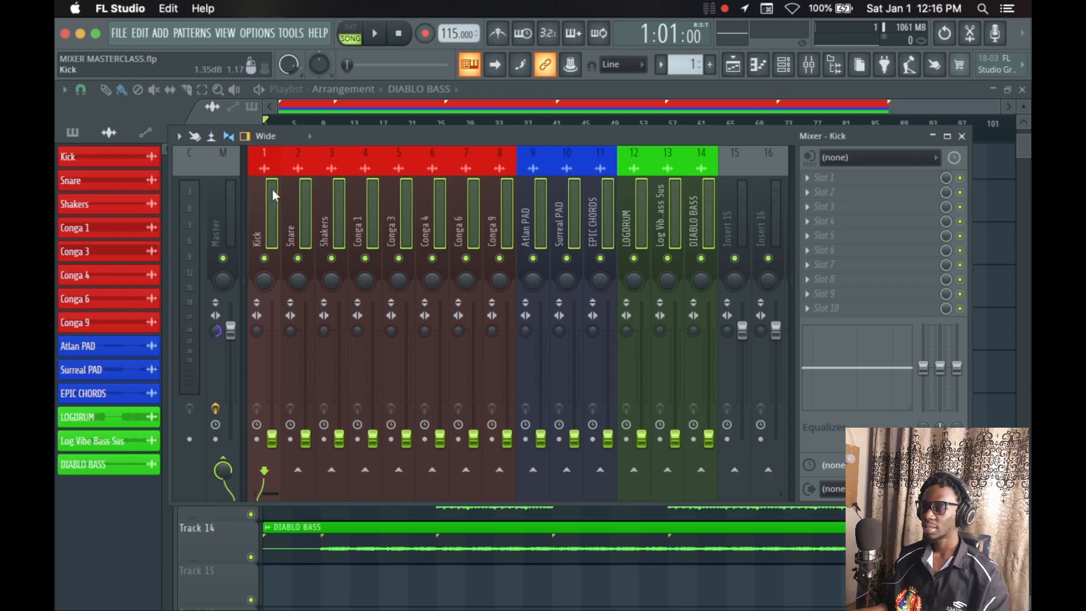
pyautogui.click(311, 201)
pyautogui.click(266, 213)
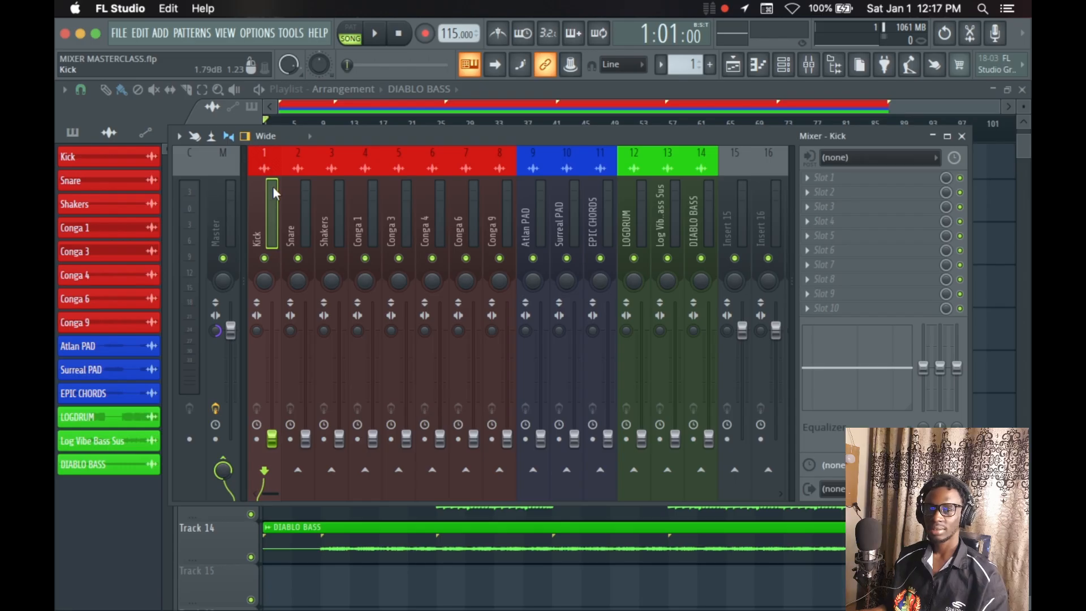
# Play the song and raise the Kick and Snare faders to matching levels, Shakers to -4.0 dB and Conga 1 to -6.0 dB.
pyautogui.press('space')
pyautogui.moveTo(272, 439); pyautogui.dragTo(272, 344)
pyautogui.moveTo(305, 439); pyautogui.dragTo(305, 344)
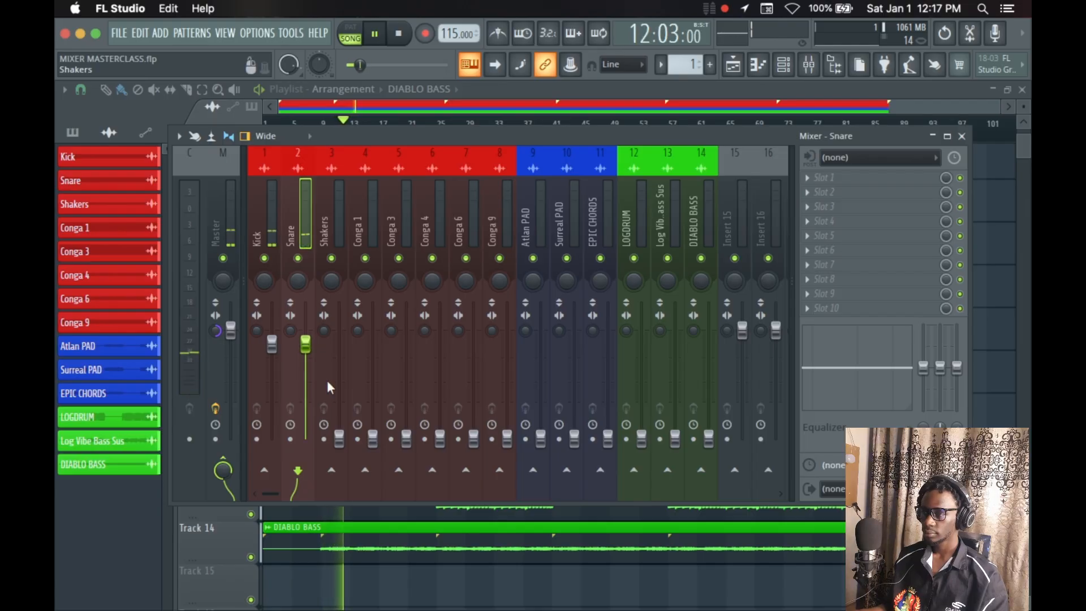
pyautogui.moveTo(340, 440); pyautogui.dragTo(339, 349)
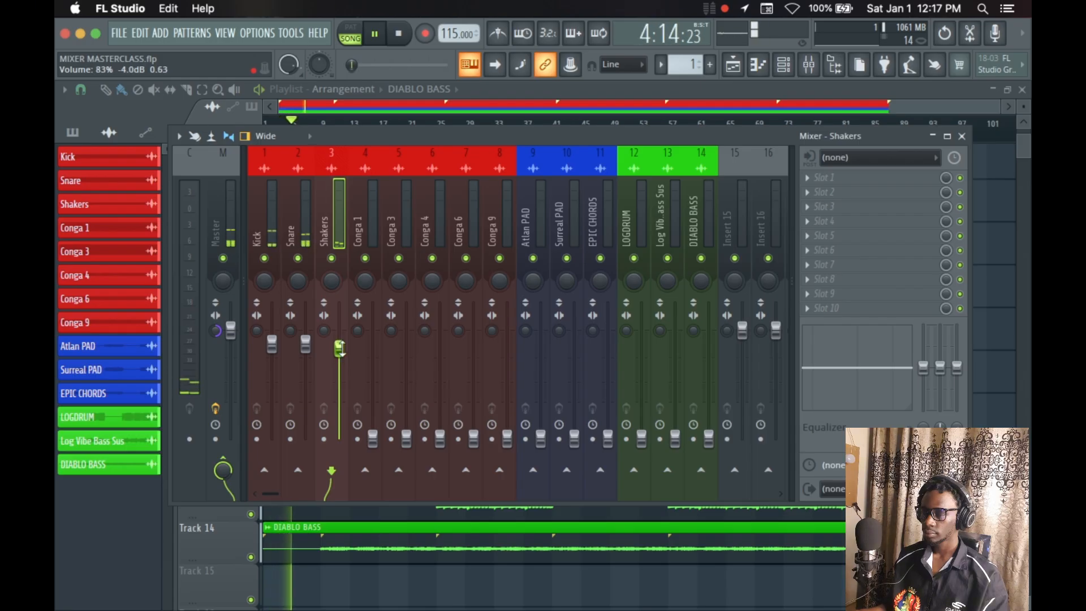
pyautogui.moveTo(372, 439); pyautogui.dragTo(373, 362)
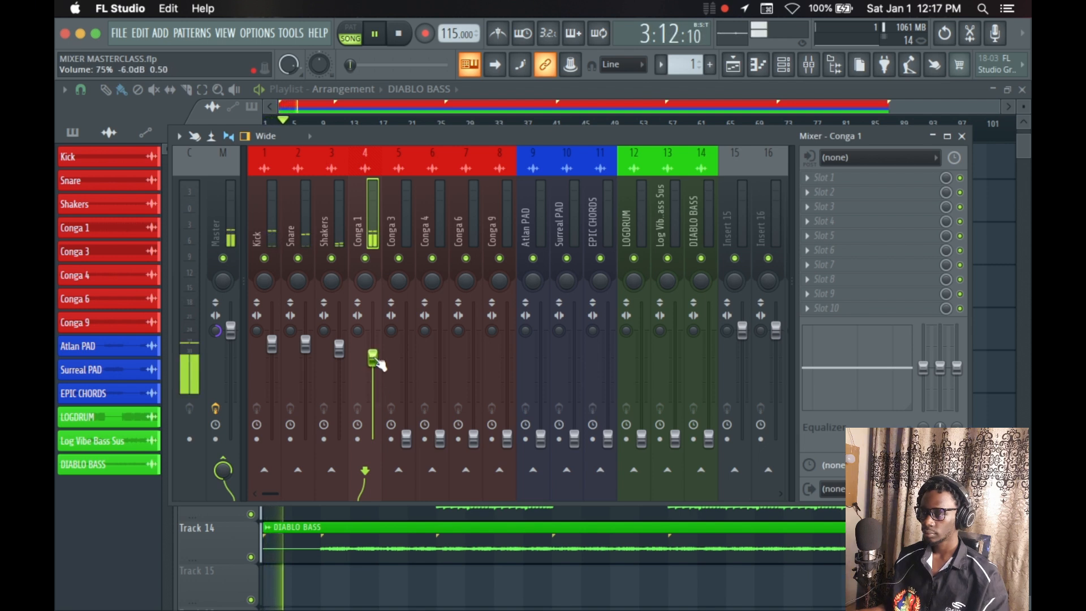
# Raise the Conga 3 fader to -3.9 dB, and bring Conga 4, Conga 6 and Conga 9 up level with the Kick fader.
pyautogui.click(406, 439)
pyautogui.moveTo(406, 437); pyautogui.dragTo(406, 357)
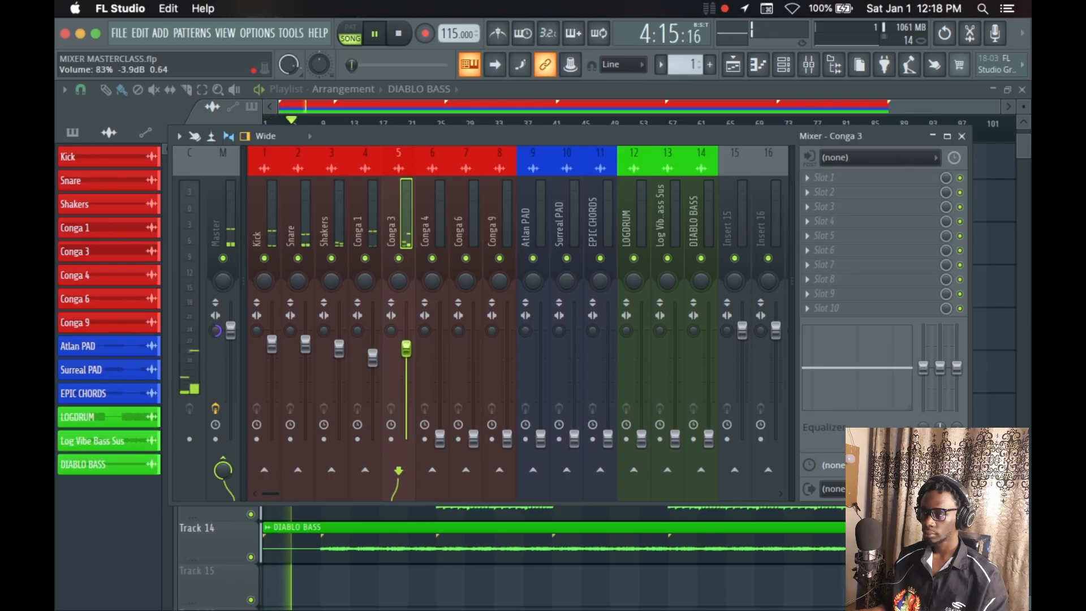
pyautogui.moveTo(441, 438); pyautogui.dragTo(440, 356)
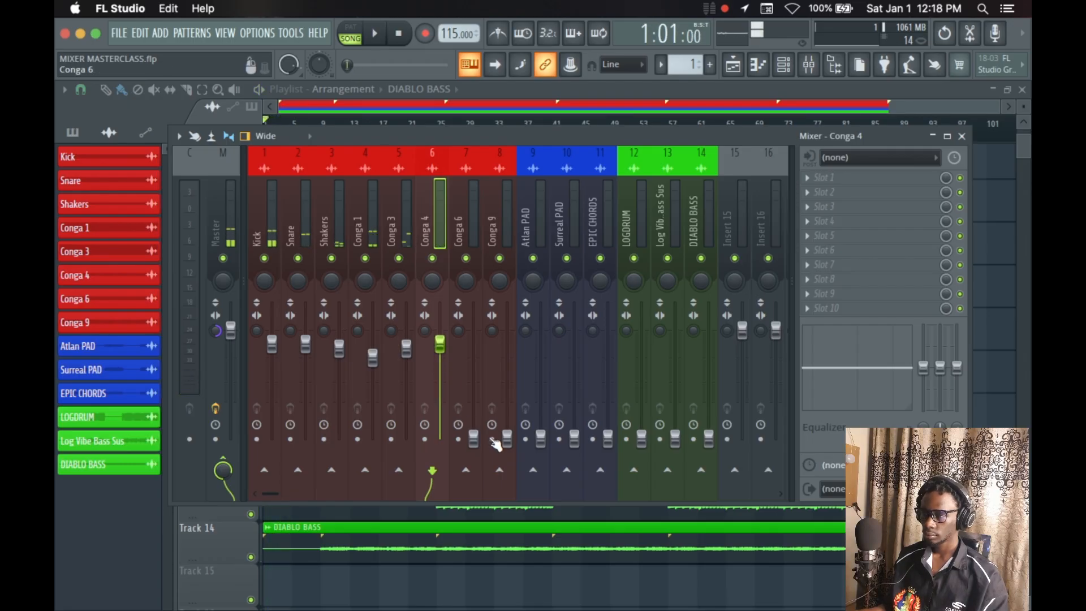
pyautogui.moveTo(474, 439); pyautogui.dragTo(475, 358)
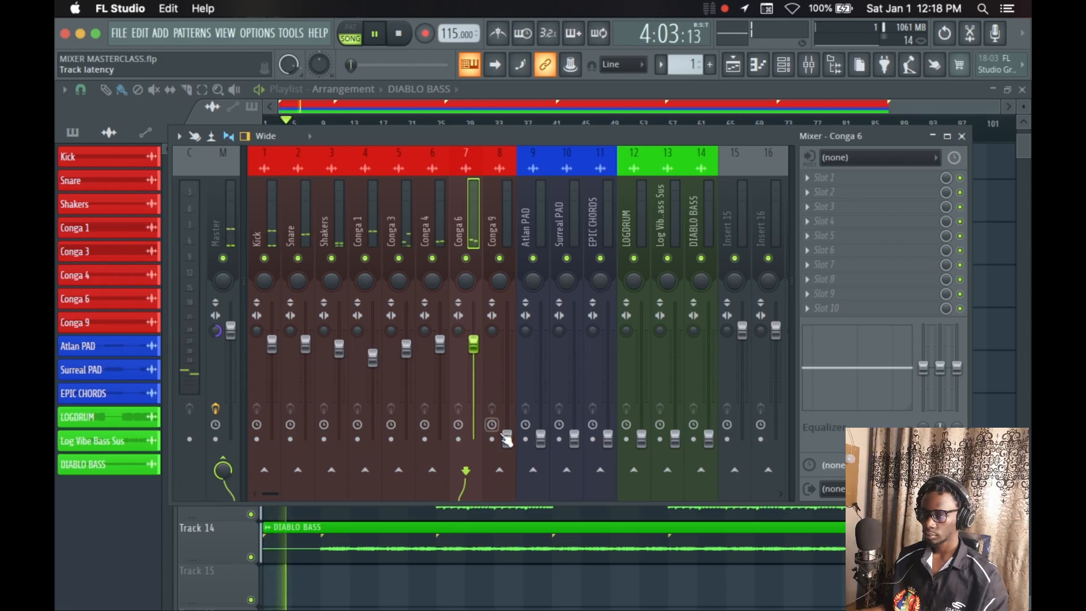
pyautogui.moveTo(507, 440); pyautogui.dragTo(508, 348)
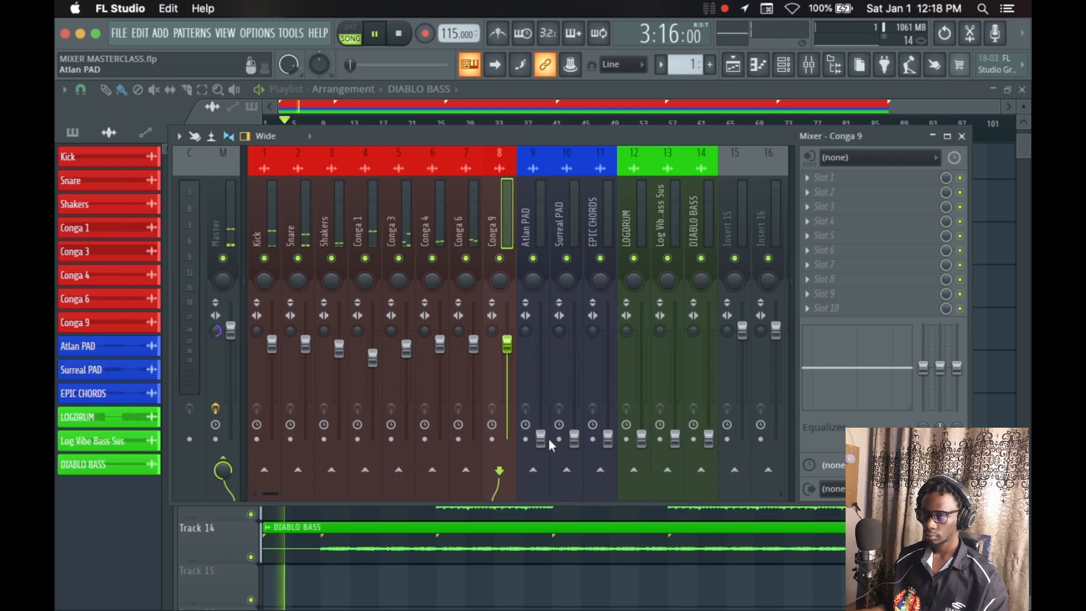
# Raise the Atlan PAD fader, and set Surreal PAD to about -3 dB while playing later parts of the intro.
pyautogui.hscroll(3, 529, 213)
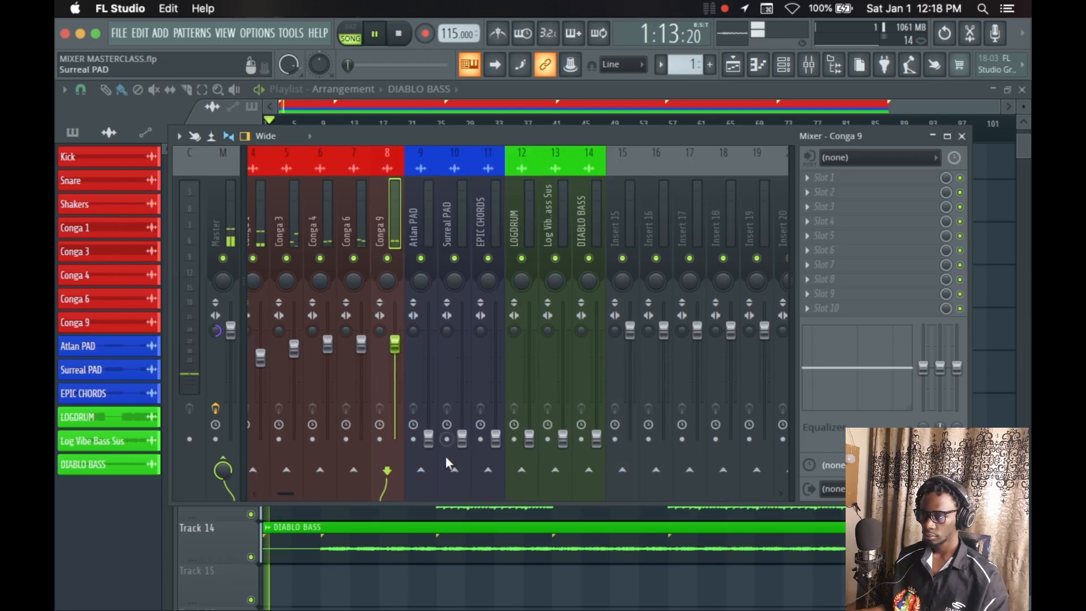
pyautogui.moveTo(433, 445); pyautogui.dragTo(428, 338)
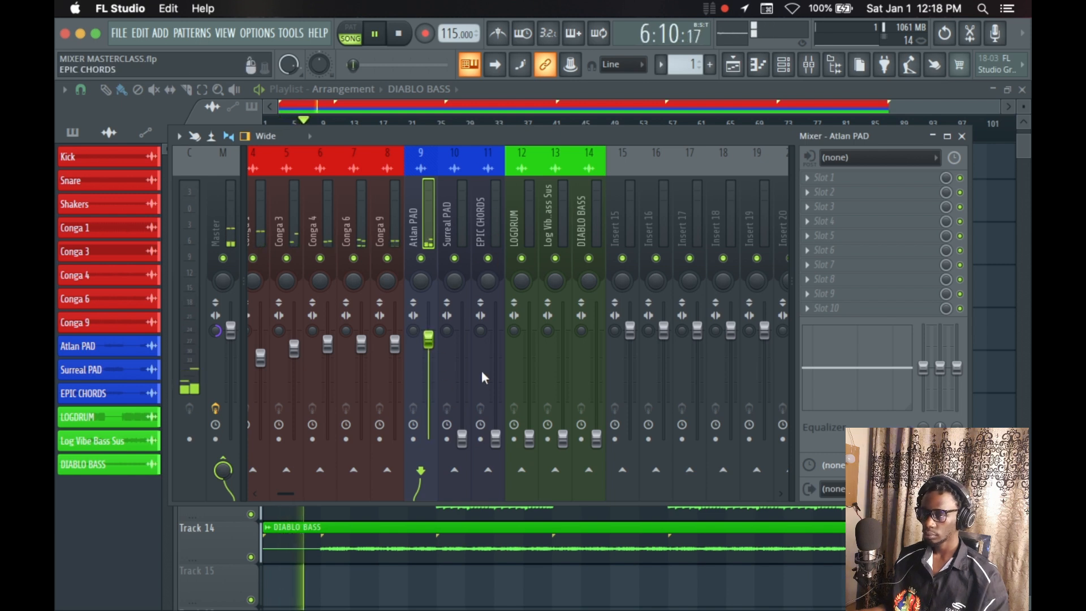
pyautogui.moveTo(462, 440); pyautogui.dragTo(463, 376)
pyautogui.click(350, 64)
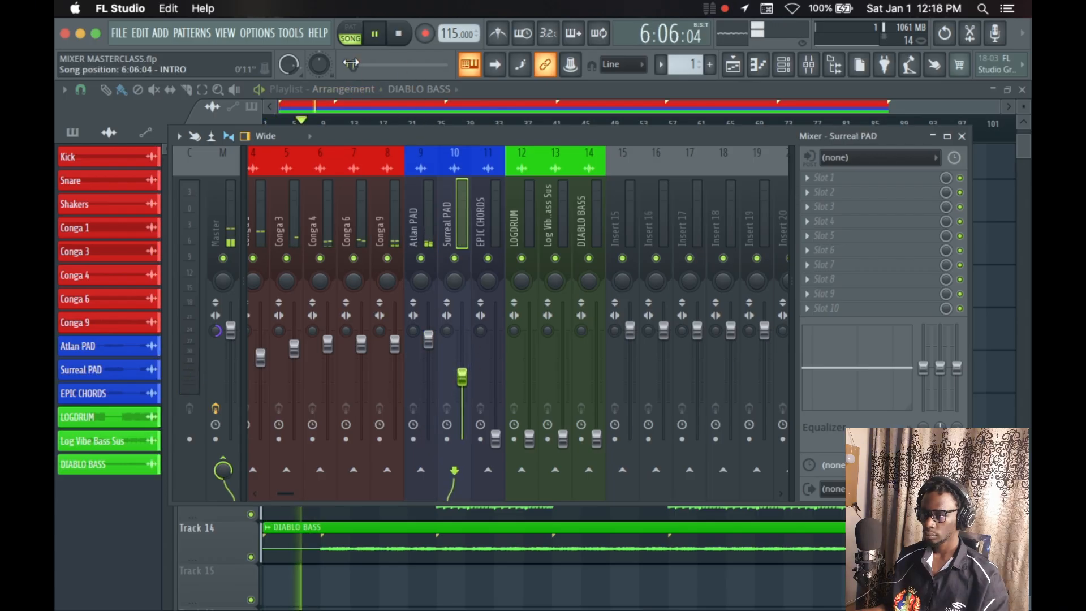
pyautogui.click(356, 64)
pyautogui.moveTo(467, 374); pyautogui.dragTo(467, 350)
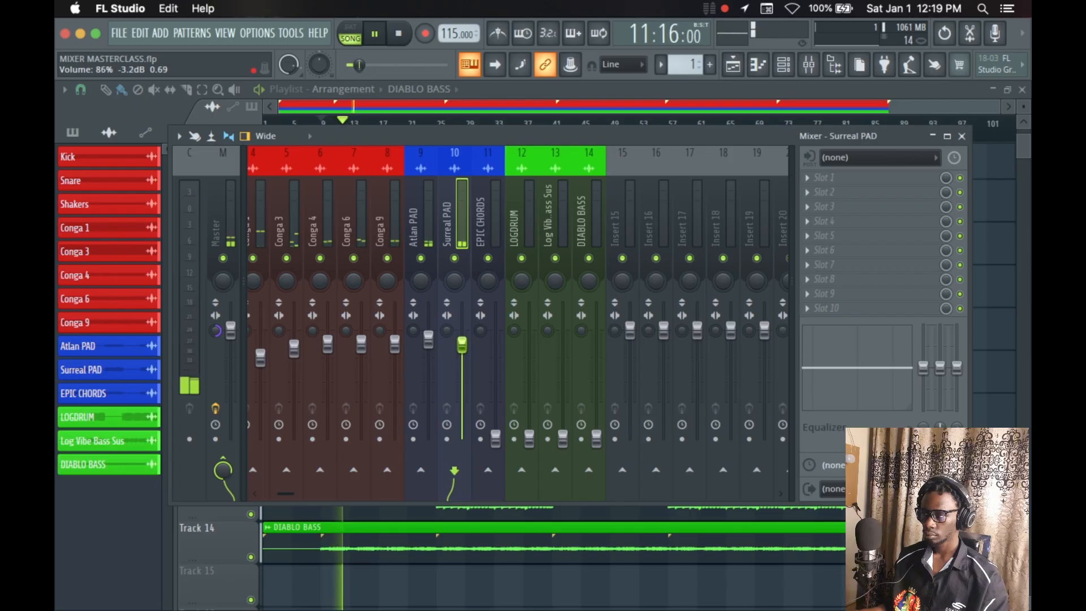
pyautogui.moveTo(462, 344); pyautogui.dragTo(462, 344)
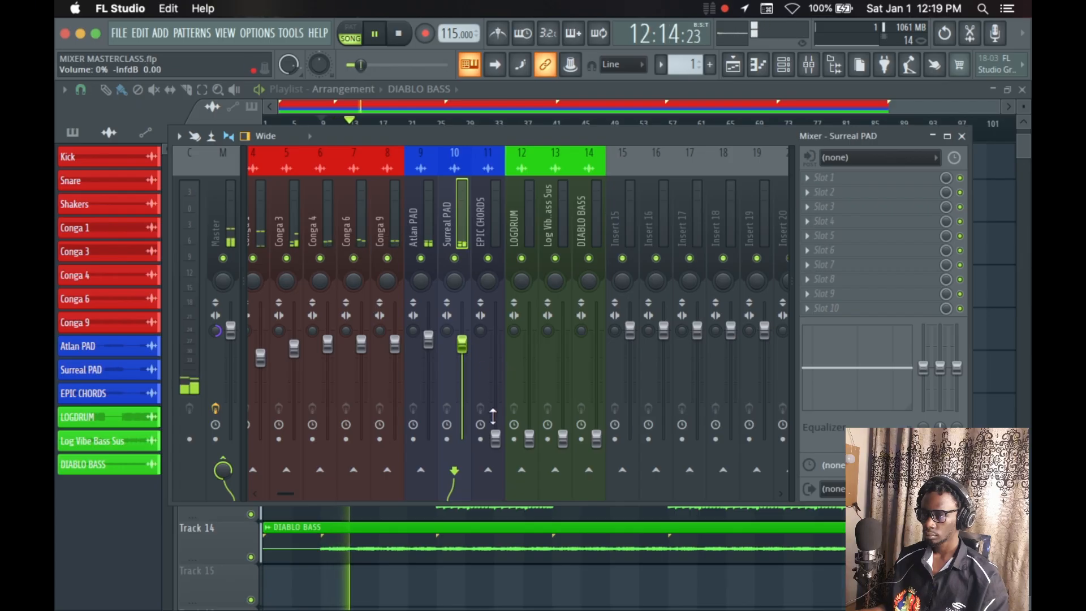
# Raise the EPIC CHORDS fader and fine-tune it to the same height as the Conga 1 fader, about -6 dB.
pyautogui.moveTo(495, 438); pyautogui.dragTo(495, 357)
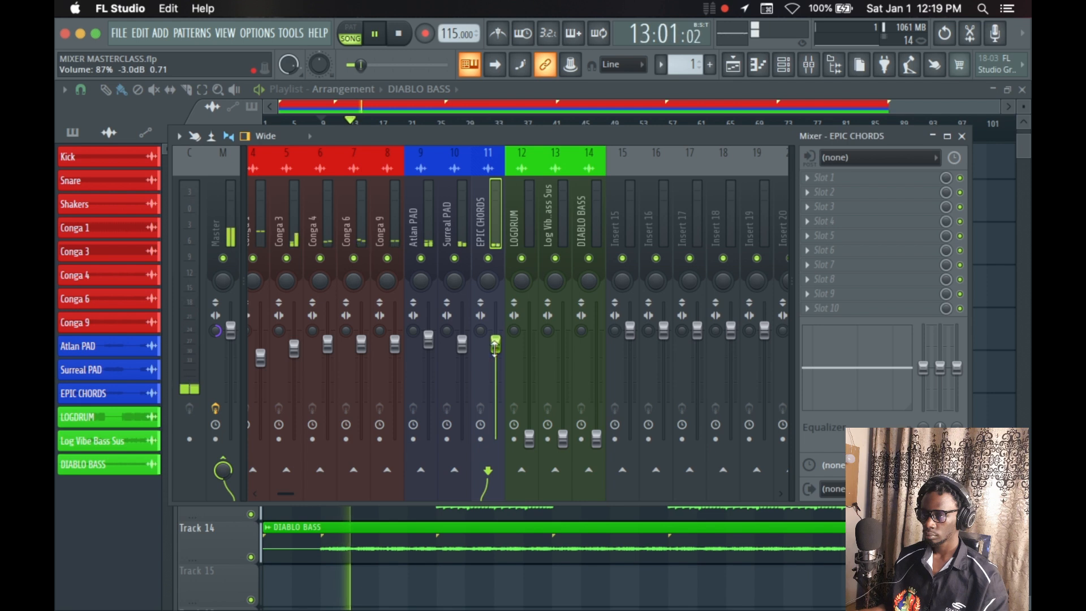
pyautogui.moveTo(495, 346); pyautogui.dragTo(496, 353)
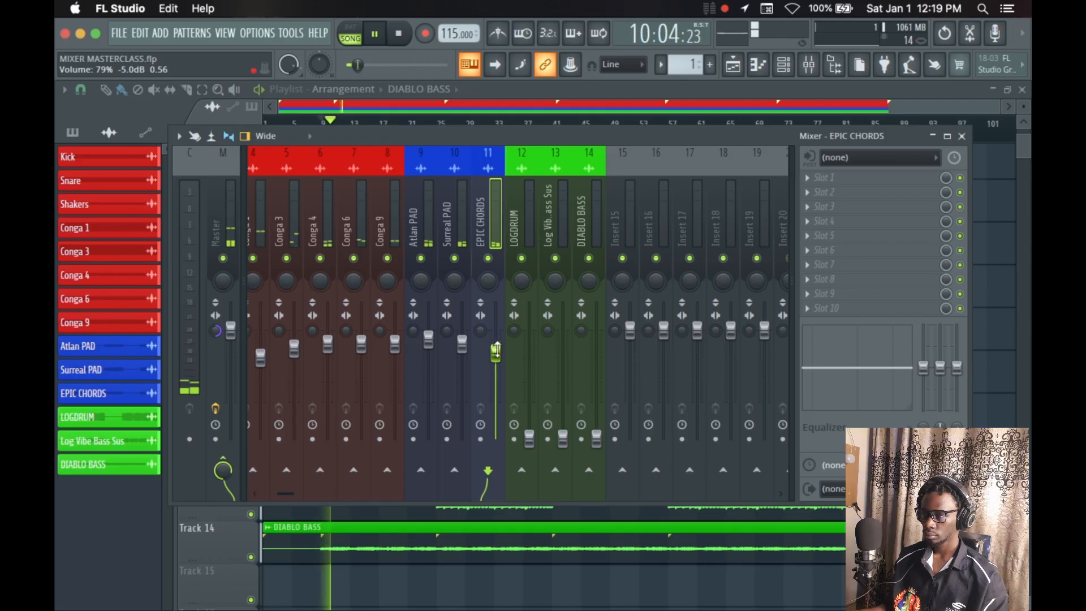
pyautogui.moveTo(496, 357); pyautogui.dragTo(495, 358)
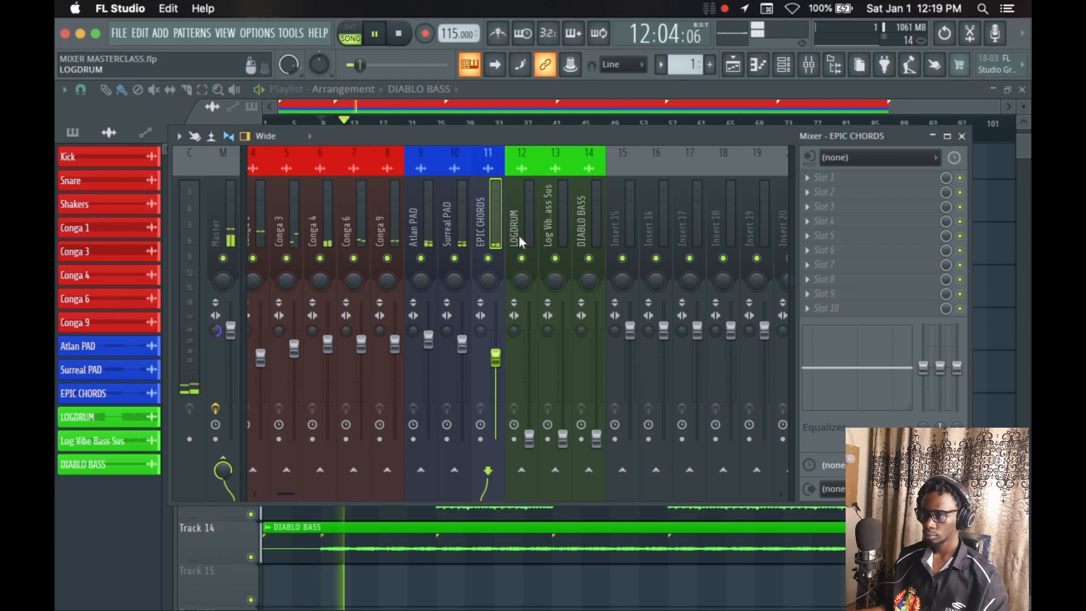
# Play from VERSE 1 and raise the LOGDRUM and DIABLO BASS faders to matching levels, with Log Vibe Bass Sus at -2.0 dB.
pyautogui.hscroll(4, 511, 220)
pyautogui.moveTo(362, 64); pyautogui.dragTo(369, 64)
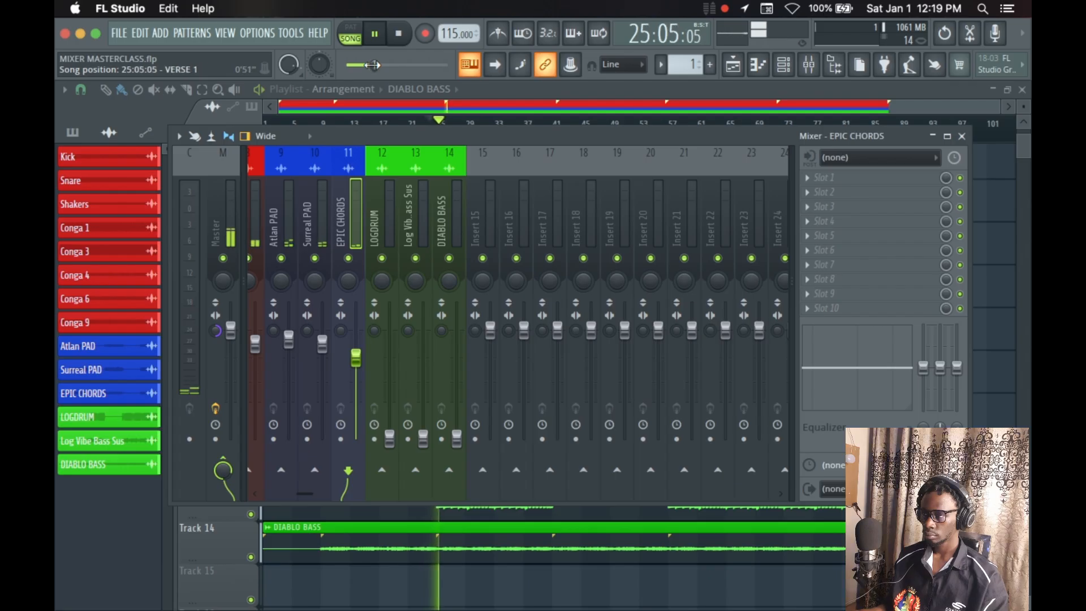
pyautogui.moveTo(389, 439); pyautogui.dragTo(390, 377)
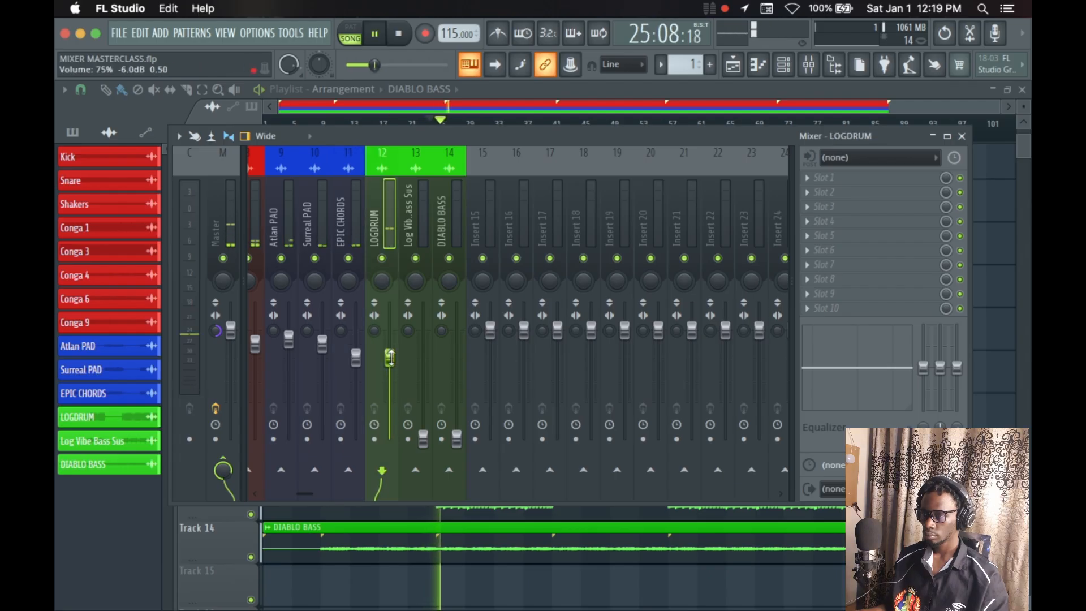
pyautogui.moveTo(389, 358); pyautogui.dragTo(390, 356)
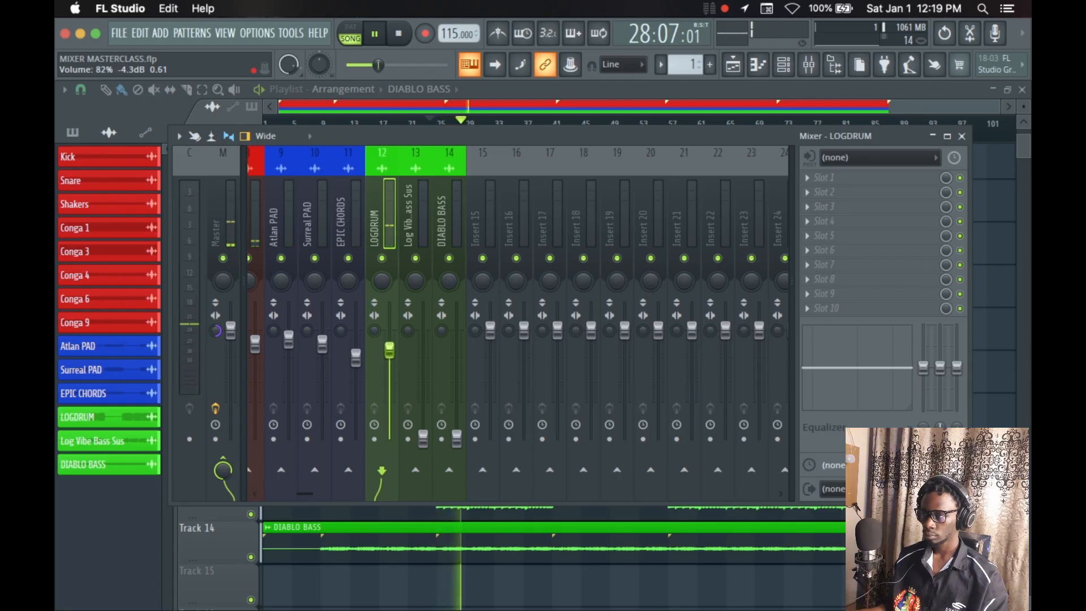
pyautogui.moveTo(389, 349); pyautogui.dragTo(389, 345)
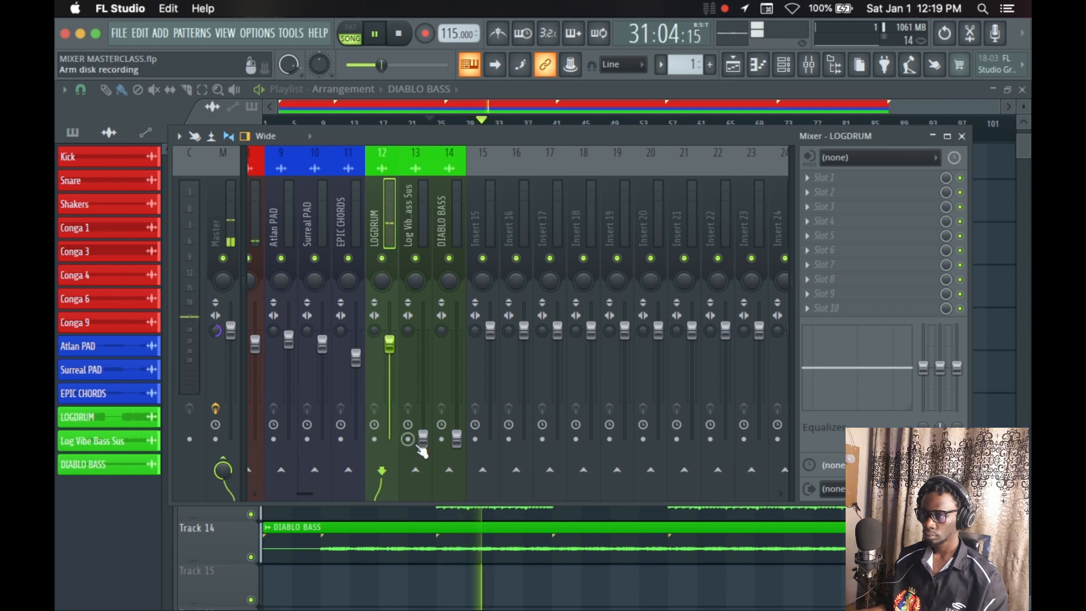
pyautogui.moveTo(423, 439); pyautogui.dragTo(423, 342)
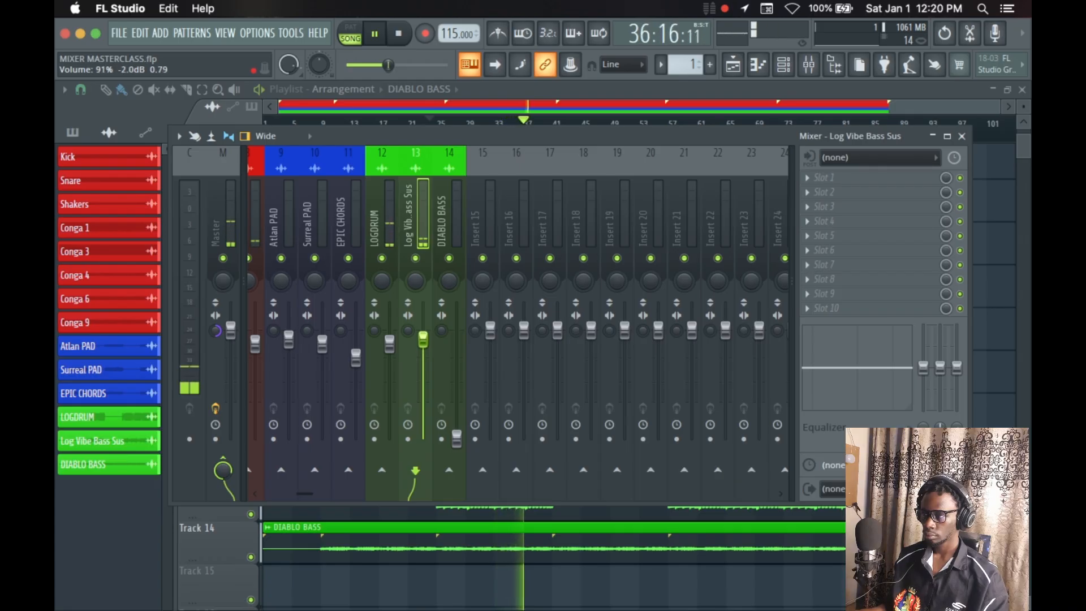
pyautogui.moveTo(456, 439); pyautogui.dragTo(457, 347)
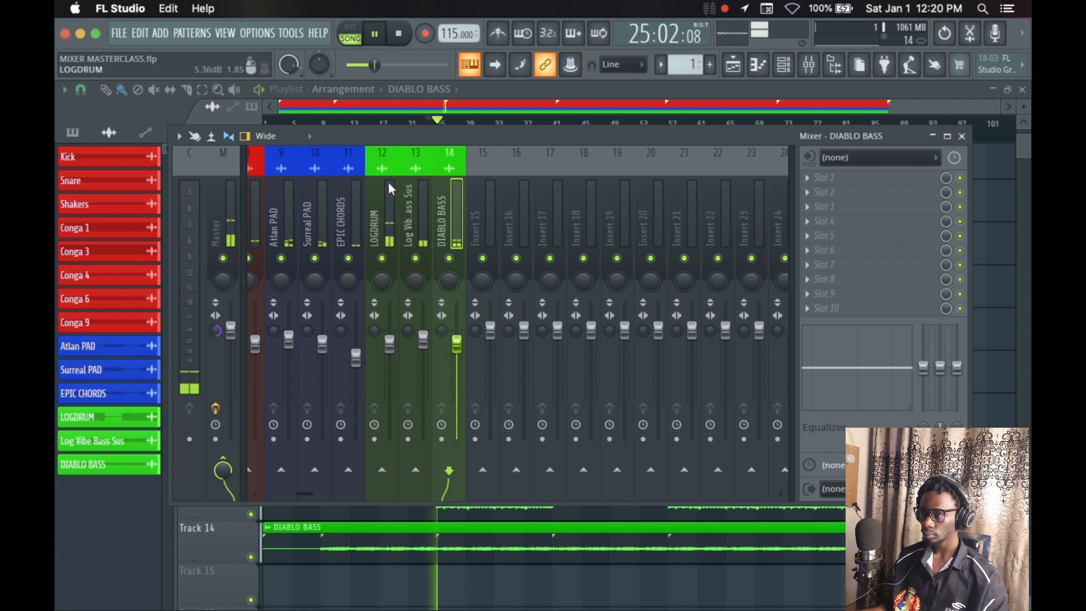
# Reset the Master track's stereo separation to its original centered setting to return the mix to stereo.
pyautogui.hscroll(-5, 388, 192)
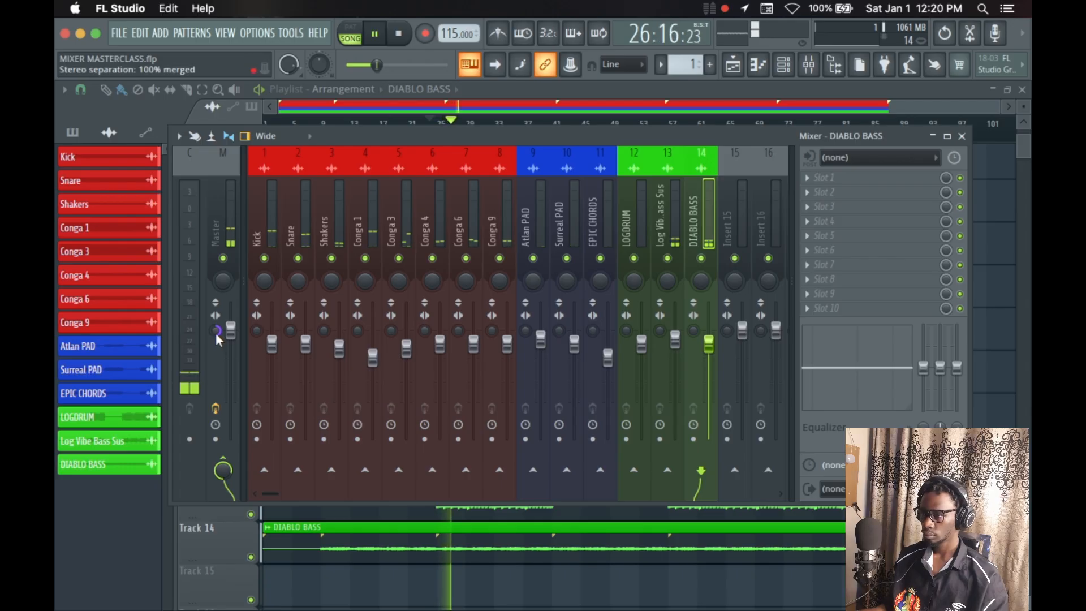
pyautogui.click(216, 332)
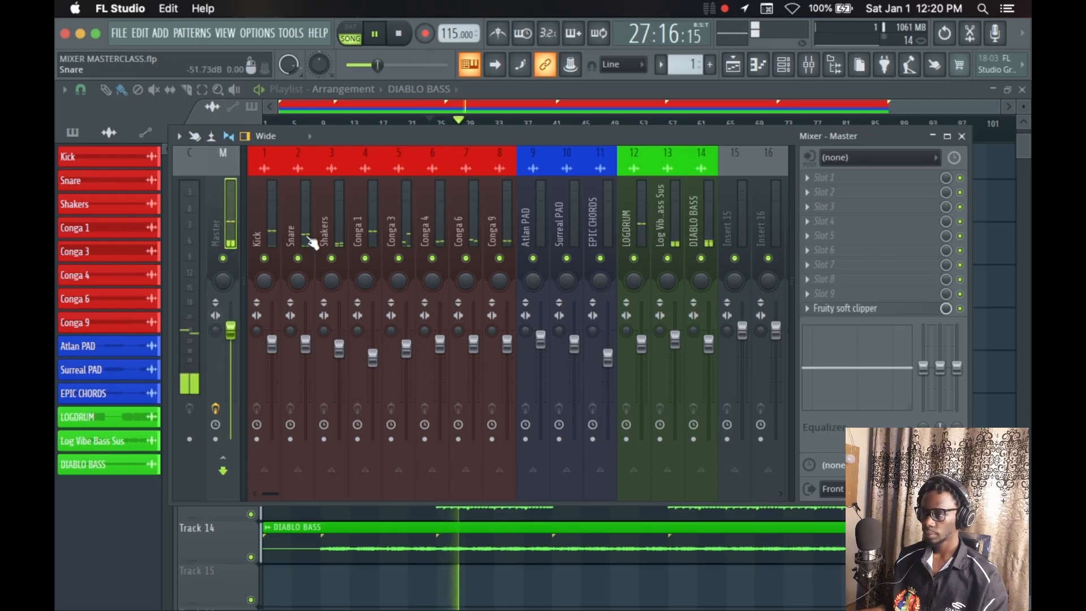
# Listen to the balanced mix in stereo while checking the level meters across all routed mixer tracks, and stop playback.
pyautogui.hscroll(2, 324, 215)
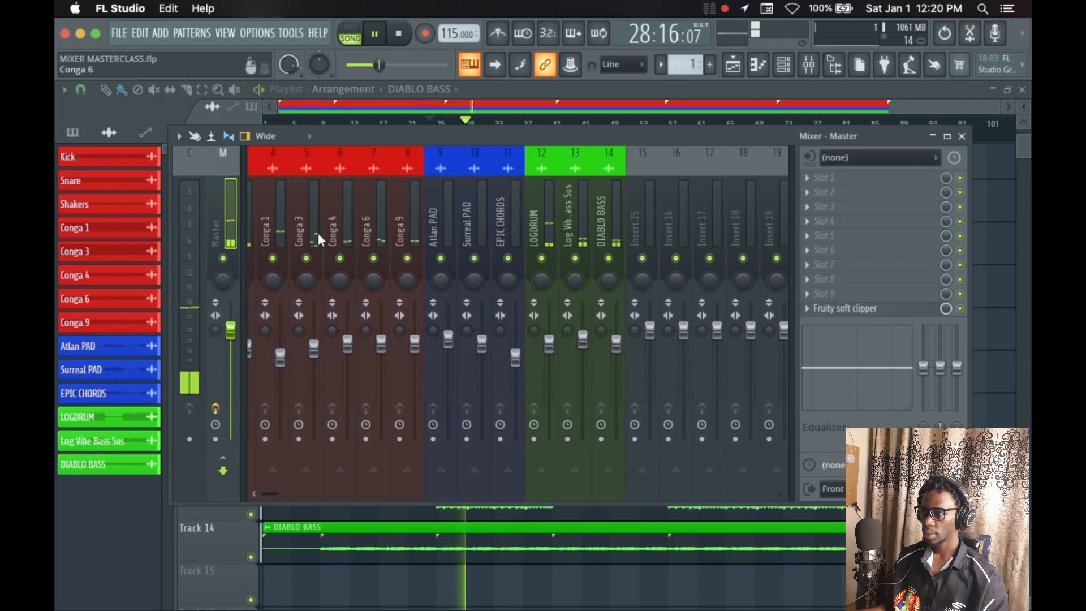
pyautogui.hscroll(-2, 318, 233)
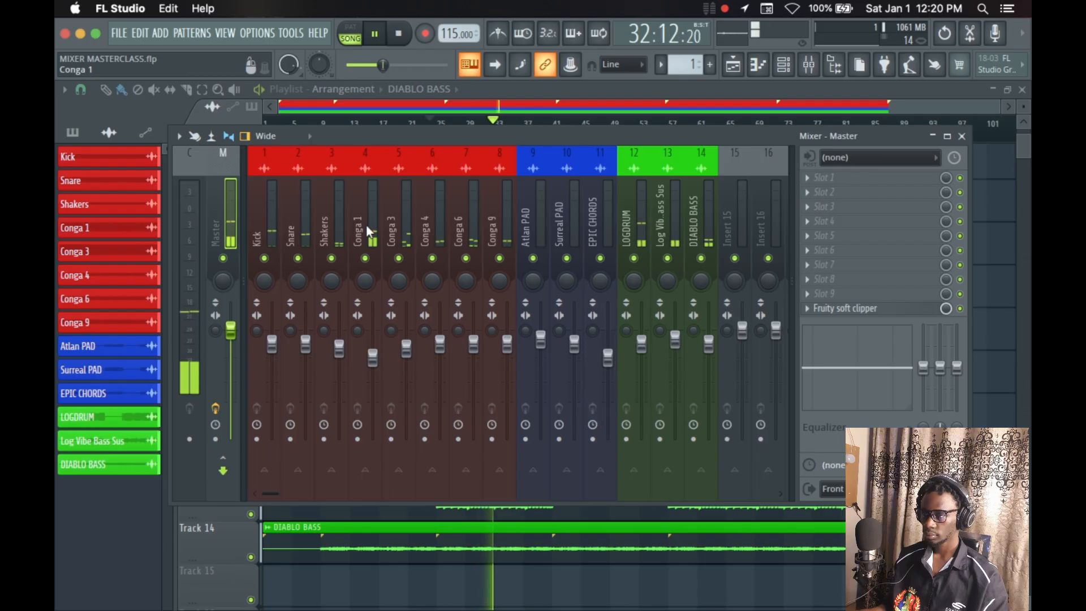
pyautogui.hscroll(3, 367, 230)
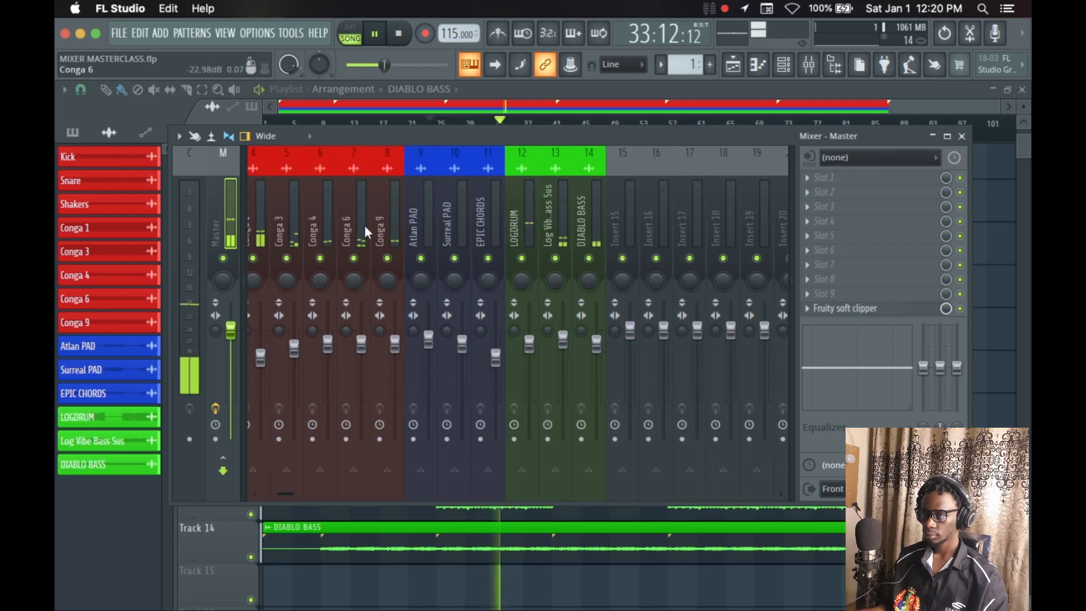
pyautogui.hscroll(4, 365, 225)
pyautogui.hscroll(-3, 365, 226)
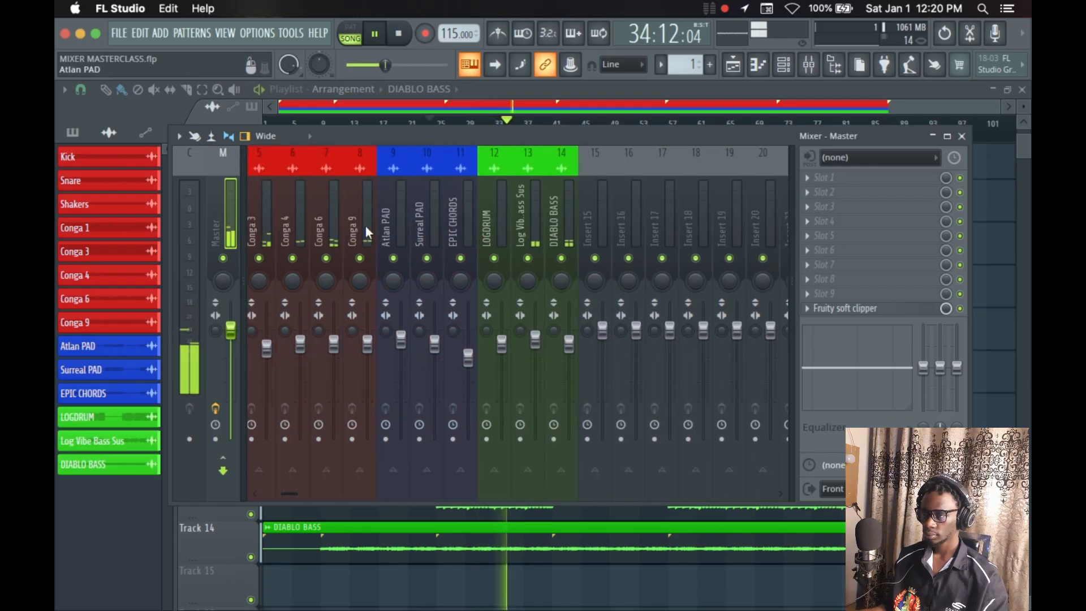
pyautogui.hscroll(-4, 366, 226)
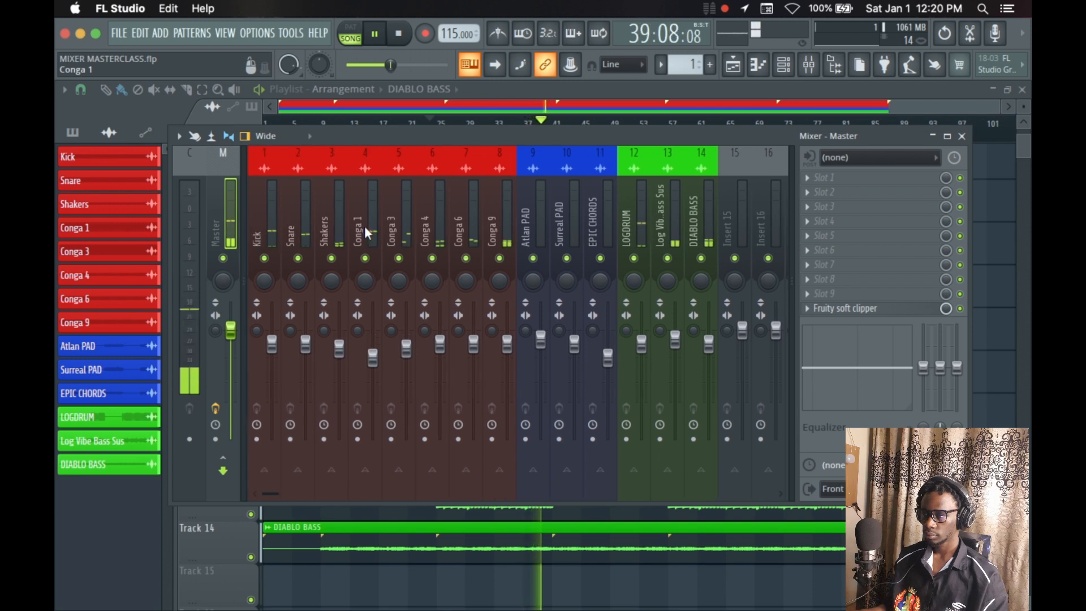
pyautogui.hscroll(3, 365, 226)
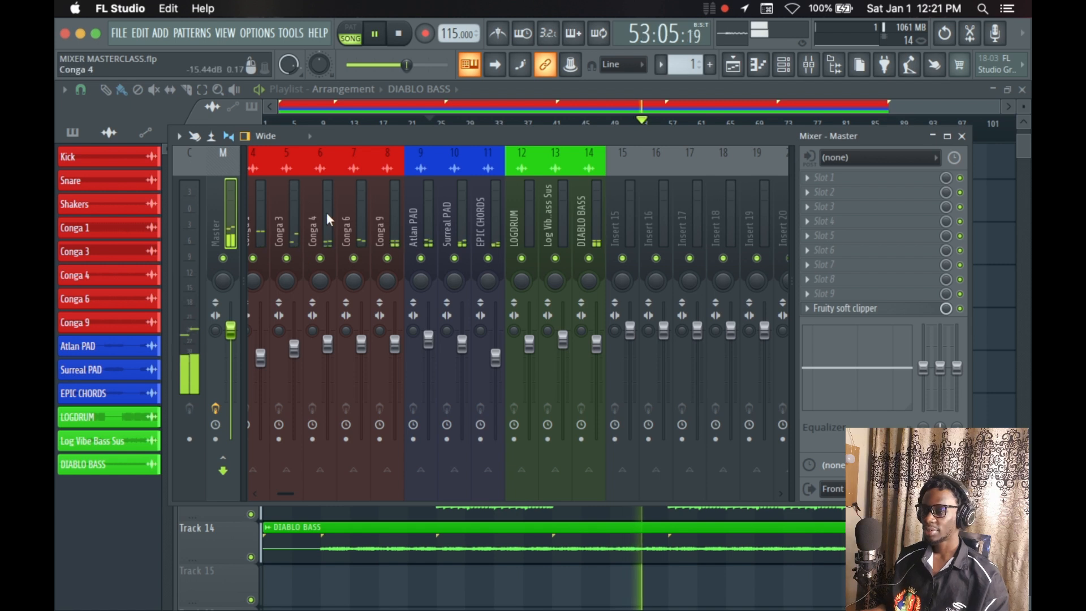
pyautogui.scroll(-10, 327, 216)
pyautogui.scroll(4, 331, 219)
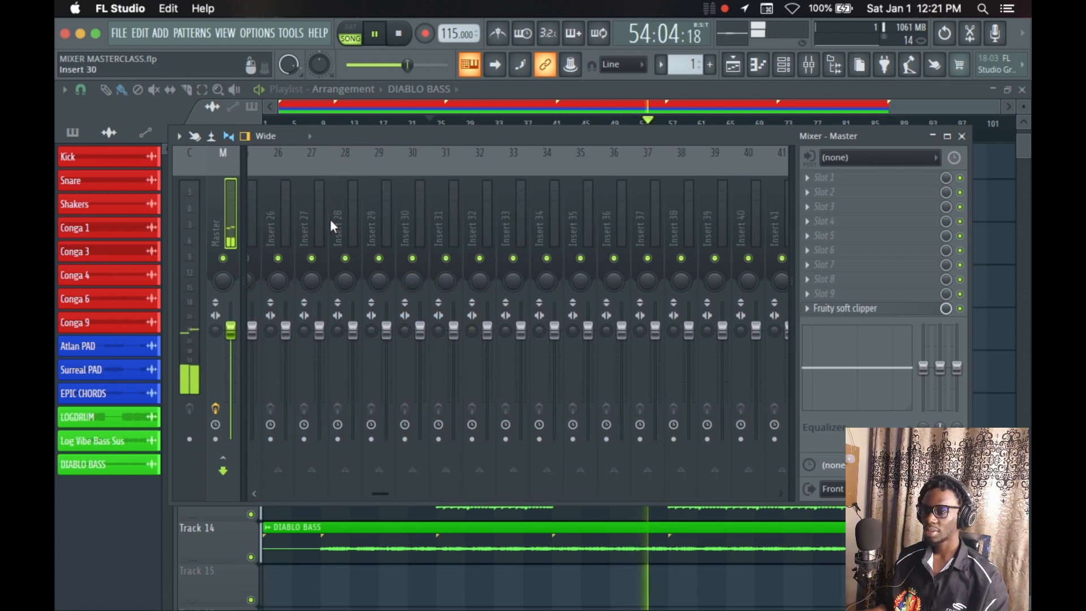
pyautogui.scroll(7, 332, 225)
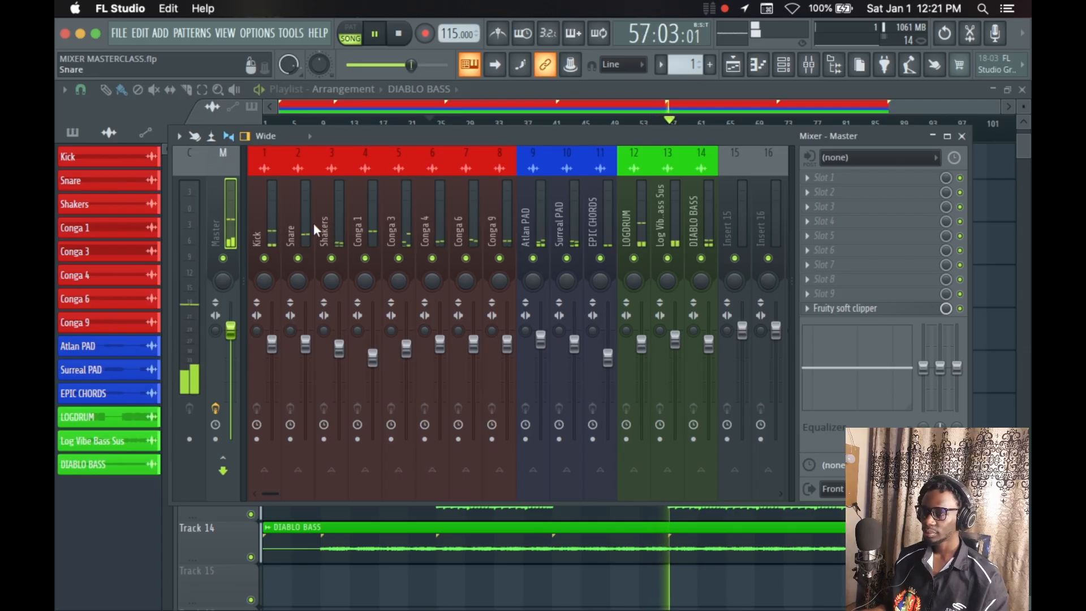
pyautogui.scroll(-1, 312, 225)
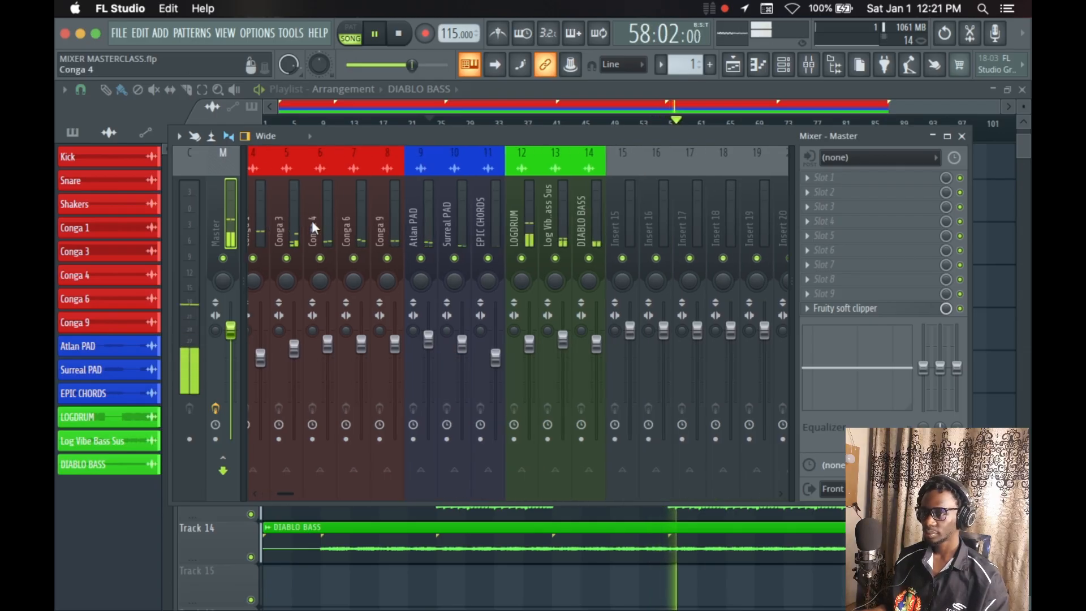
pyautogui.scroll(-2, 312, 226)
pyautogui.scroll(3, 313, 226)
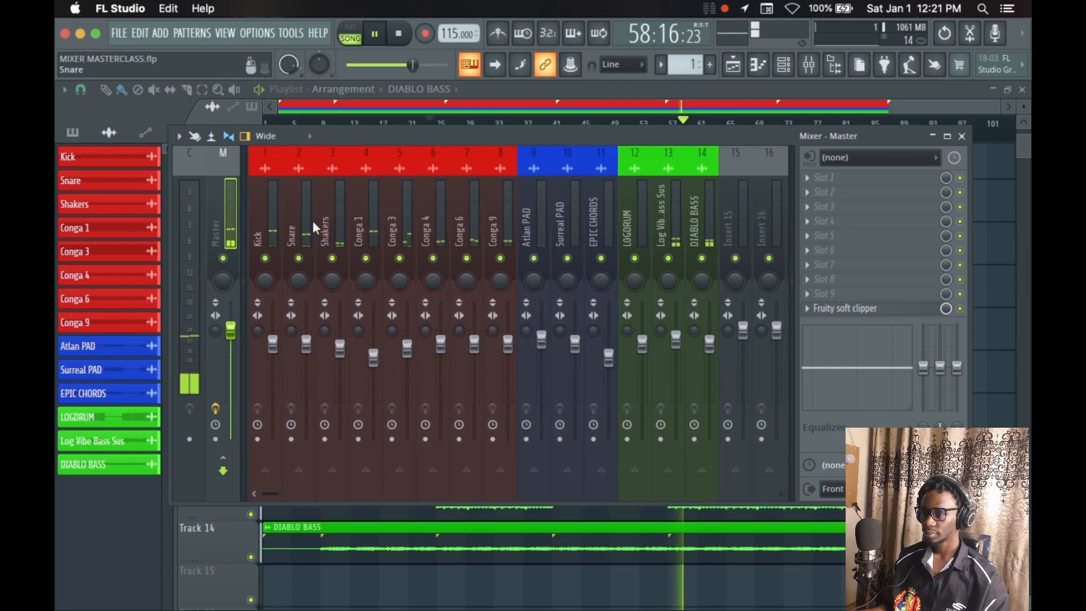
pyautogui.press('space')
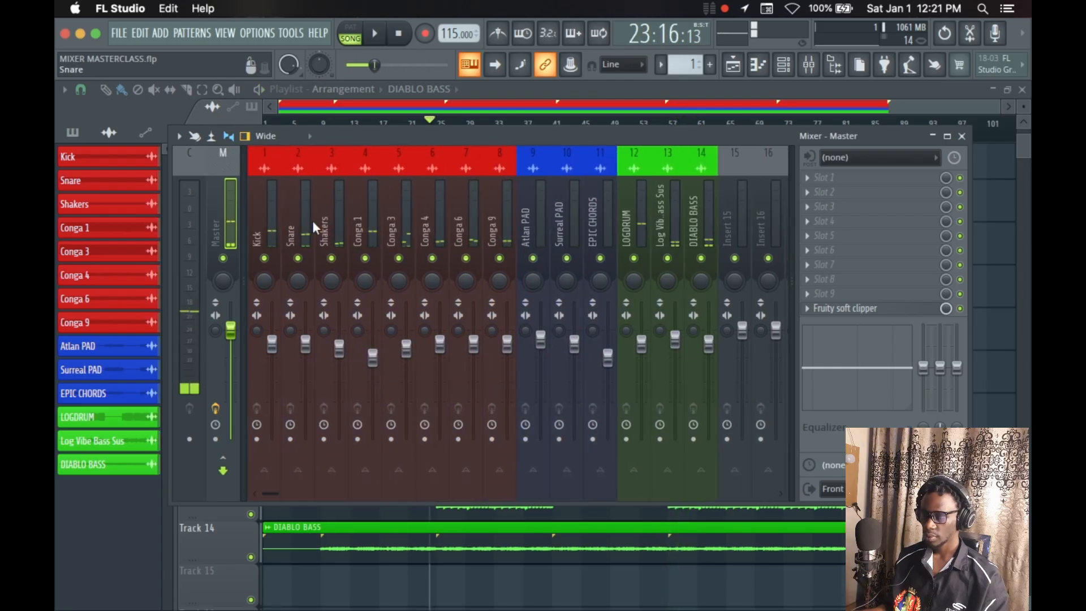
pyautogui.scroll(-1, 370, 214)
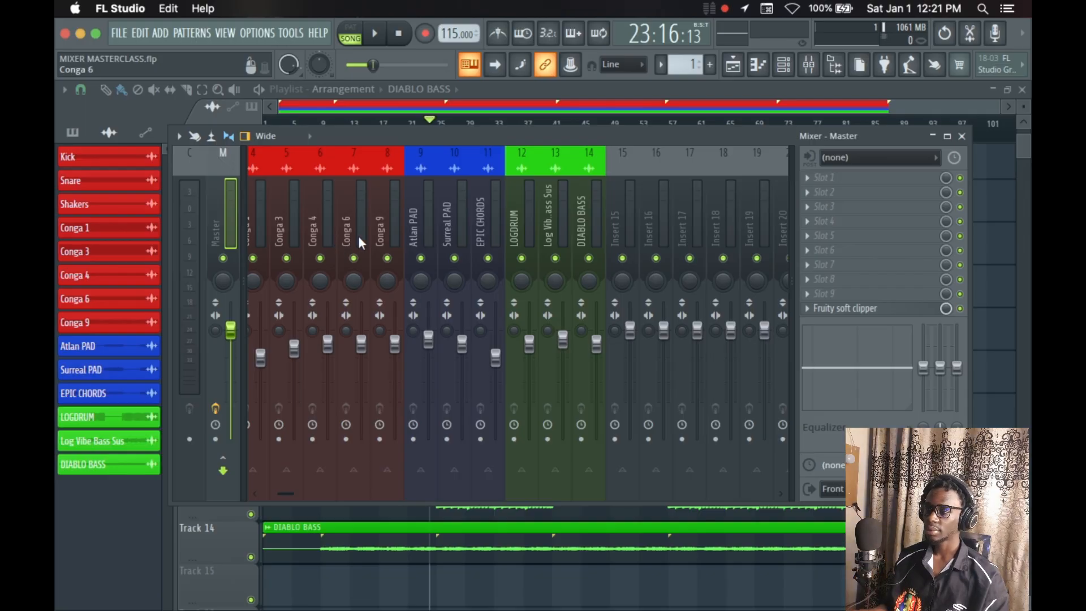
# Insert Fruity parametric EQ 2 in the Kick mixer track's first effect slot, reposition its window, and start playback.
pyautogui.scroll(3, 359, 215)
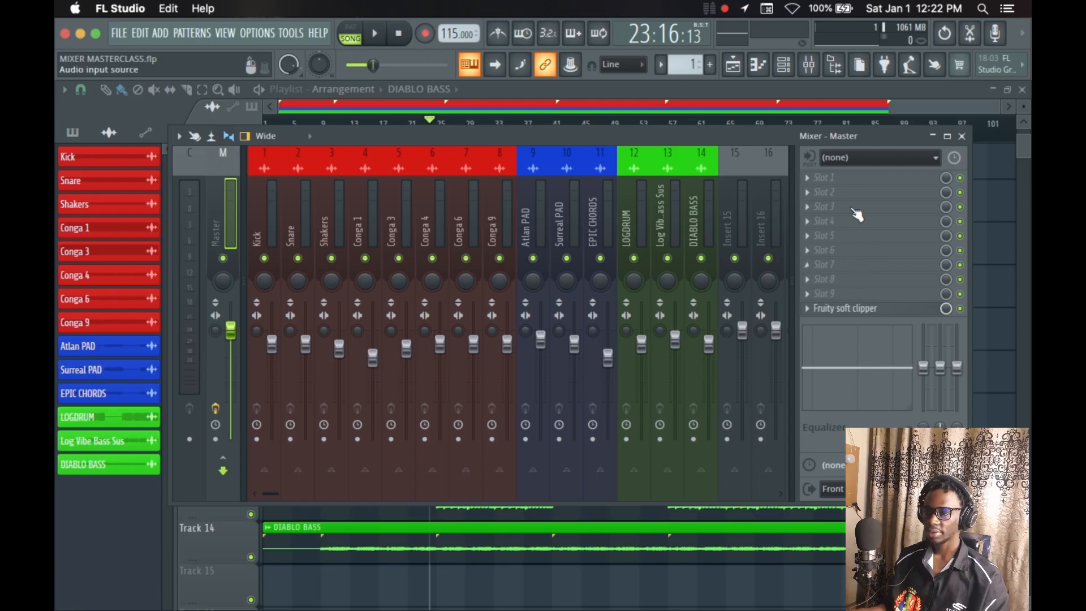
pyautogui.click(265, 215)
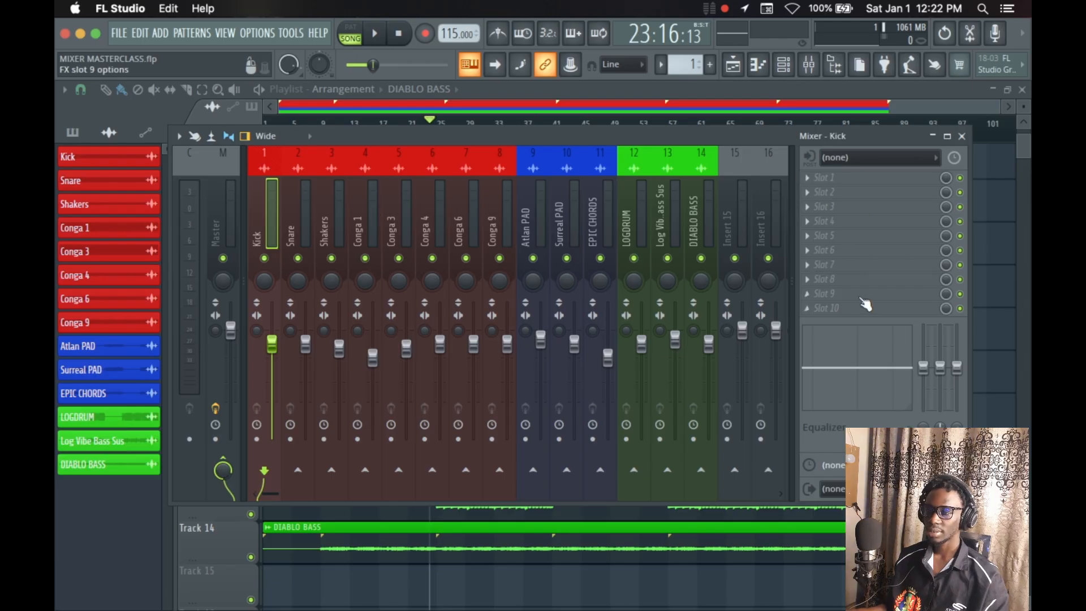
pyautogui.click(845, 187)
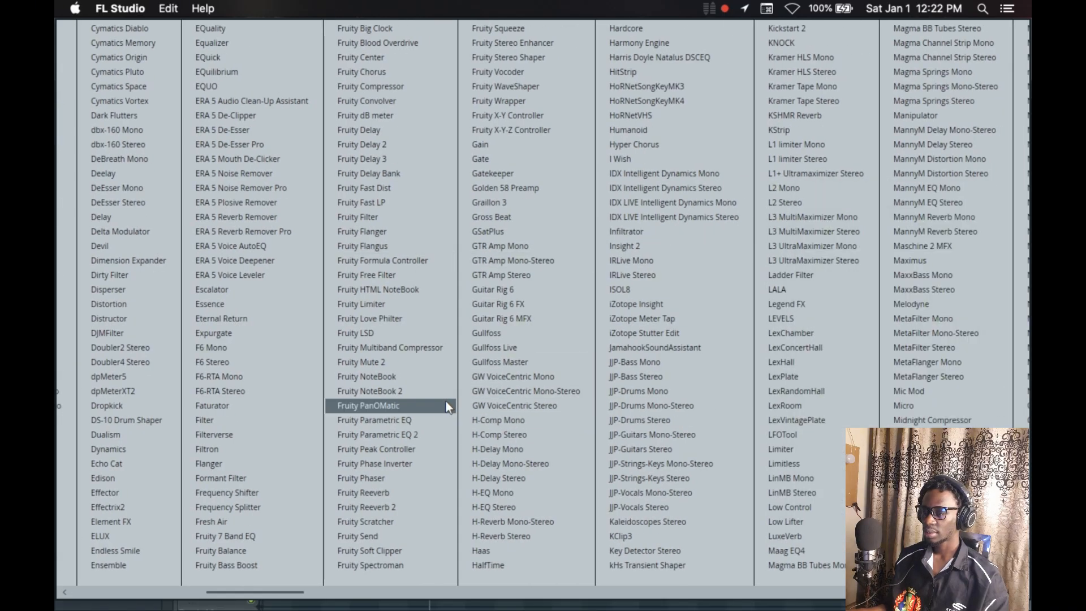
pyautogui.click(420, 433)
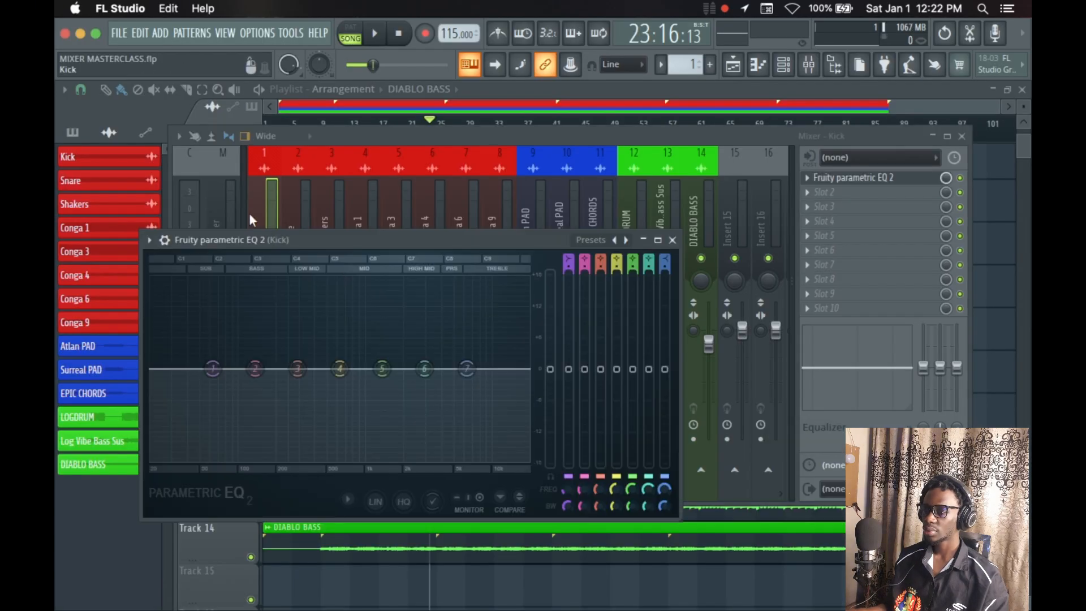
pyautogui.moveTo(290, 237); pyautogui.dragTo(317, 166)
pyautogui.press('space')
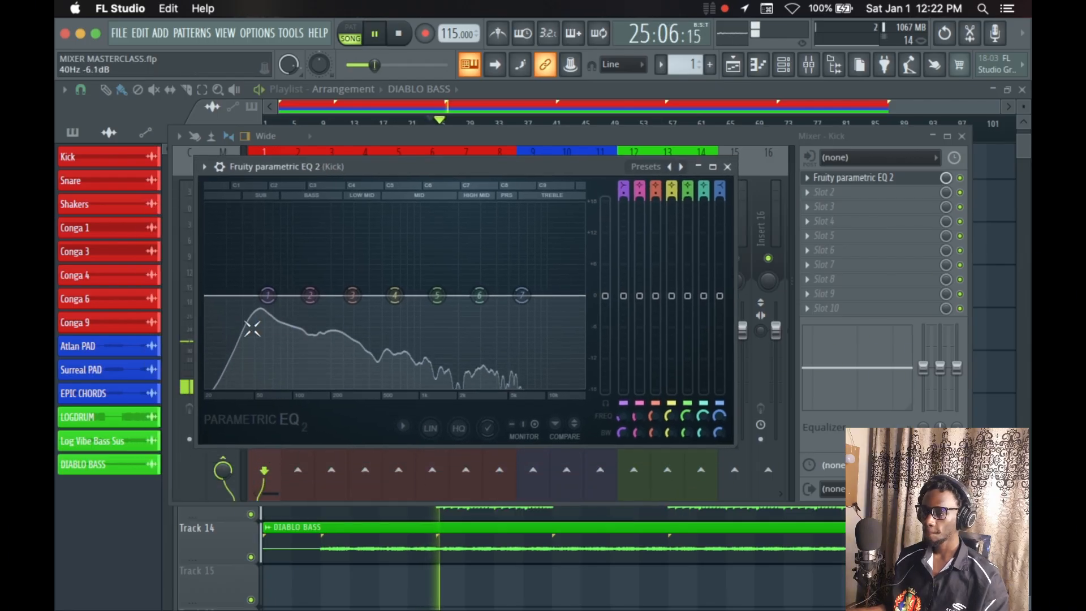
# Cut the Kick EQ's band 3 in the low mids to about -12 dB and boost band 2 in the sub range about 6 dB.
pyautogui.moveTo(353, 296); pyautogui.dragTo(396, 207)
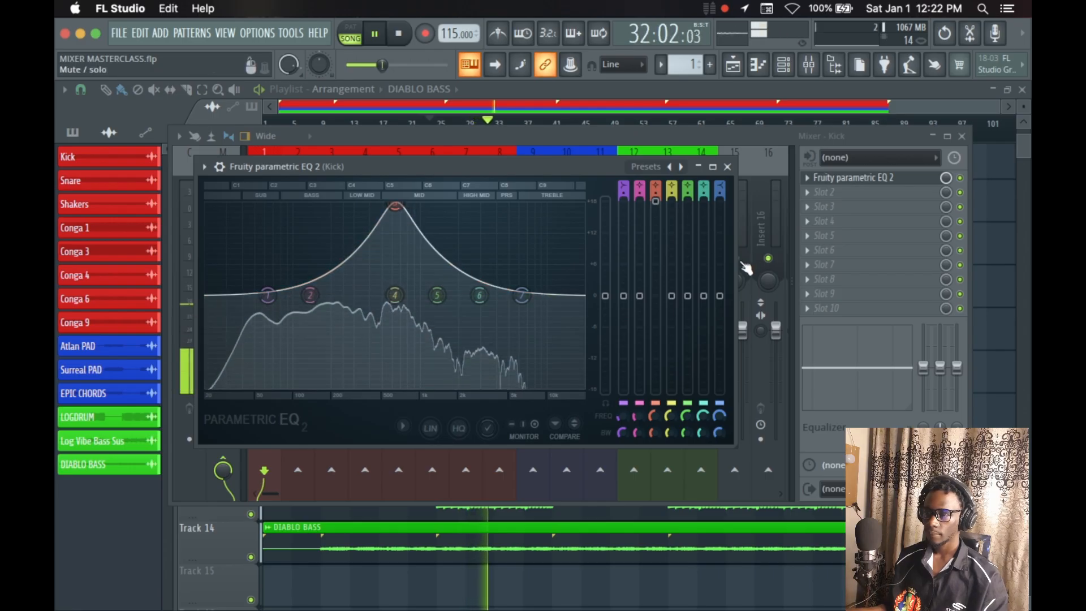
pyautogui.moveTo(656, 201); pyautogui.dragTo(656, 359)
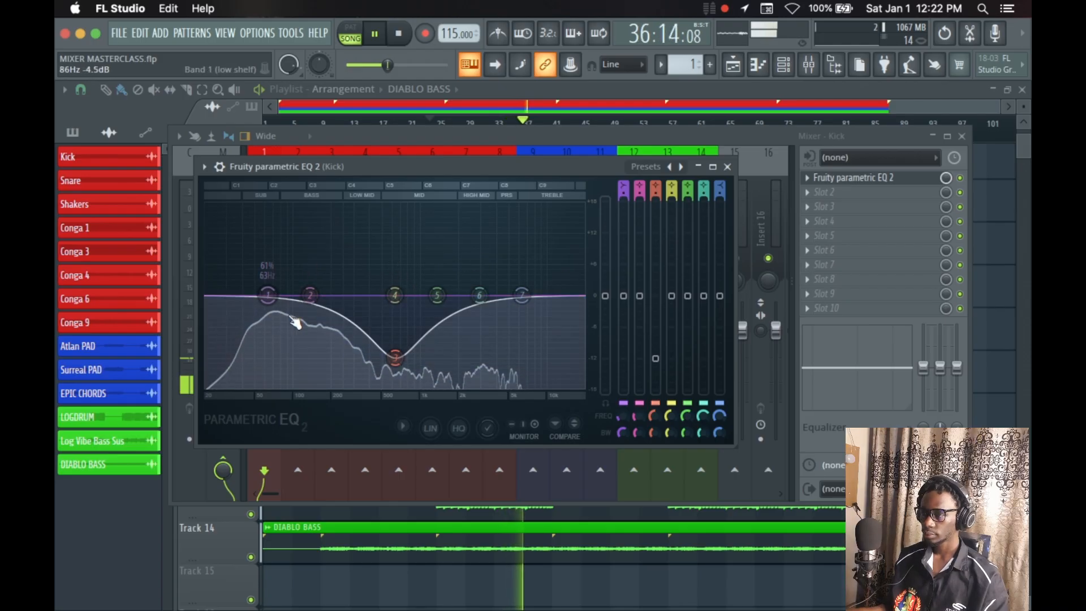
pyautogui.moveTo(270, 298); pyautogui.dragTo(255, 244)
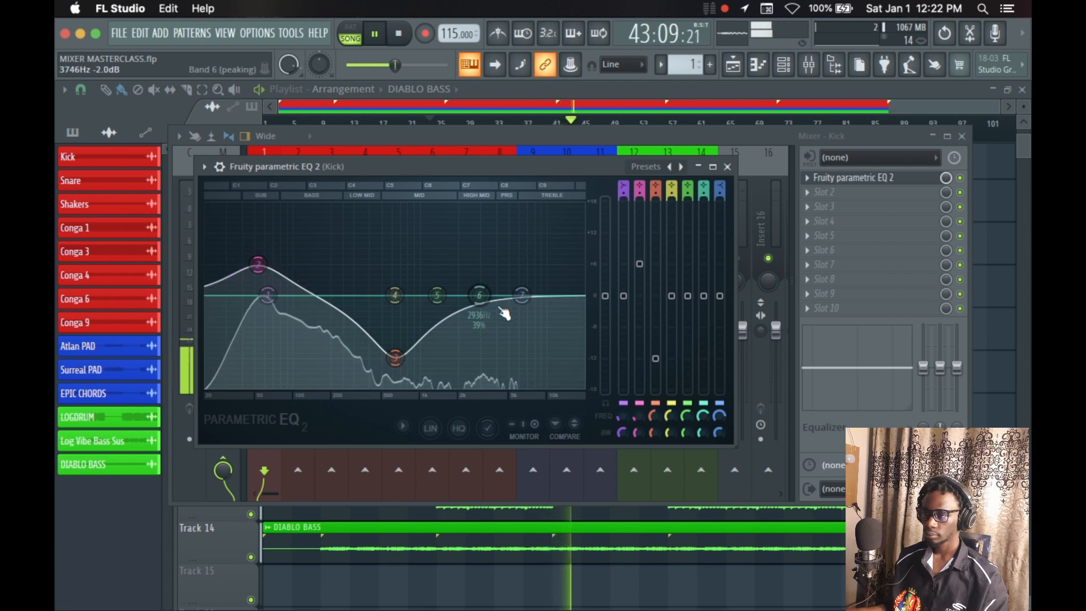
# Solo the Kick track and cut band 6 of its EQ by about 9 dB near 3 kHz.
pyautogui.click(727, 167)
pyautogui.rightClick(265, 259)
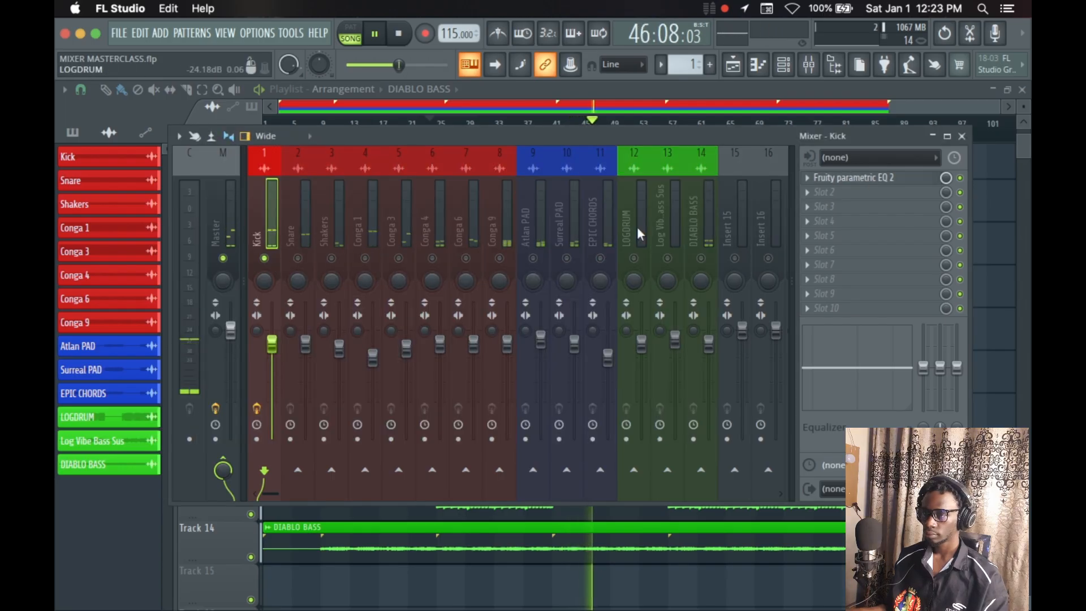
pyautogui.click(854, 178)
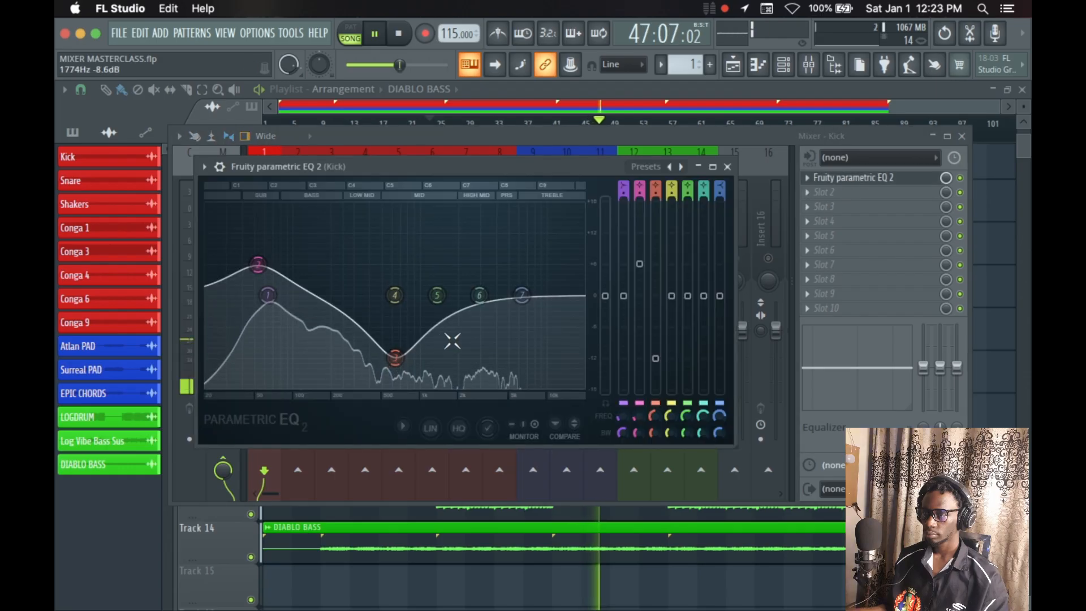
pyautogui.moveTo(656, 360)
pyautogui.mouseDown()
pyautogui.moveTo(655, 213)
pyautogui.moveTo(656, 358)
pyautogui.mouseUp()
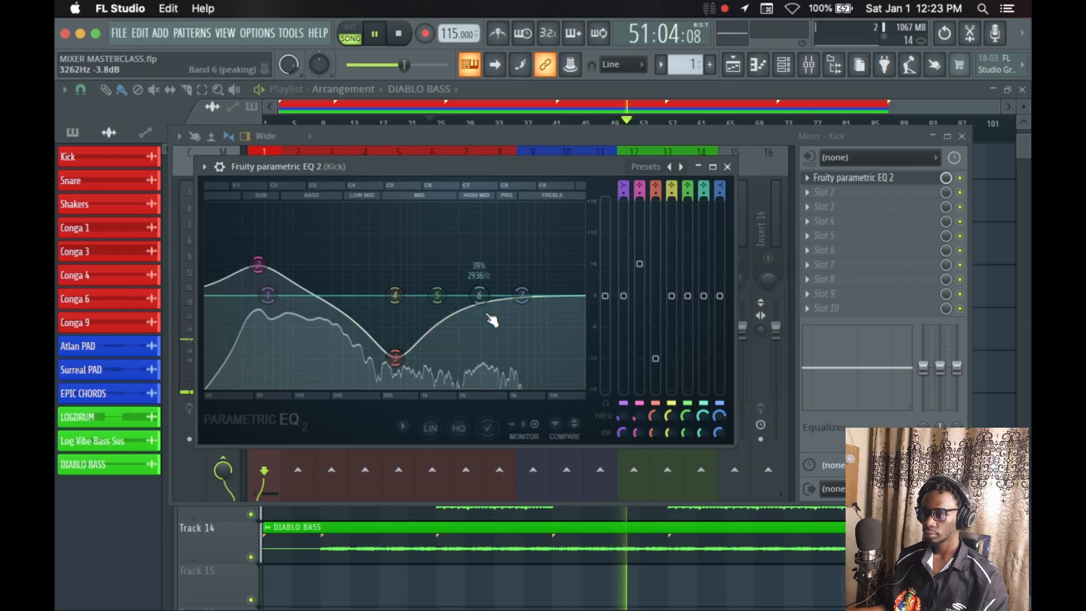
pyautogui.moveTo(480, 295); pyautogui.dragTo(481, 342)
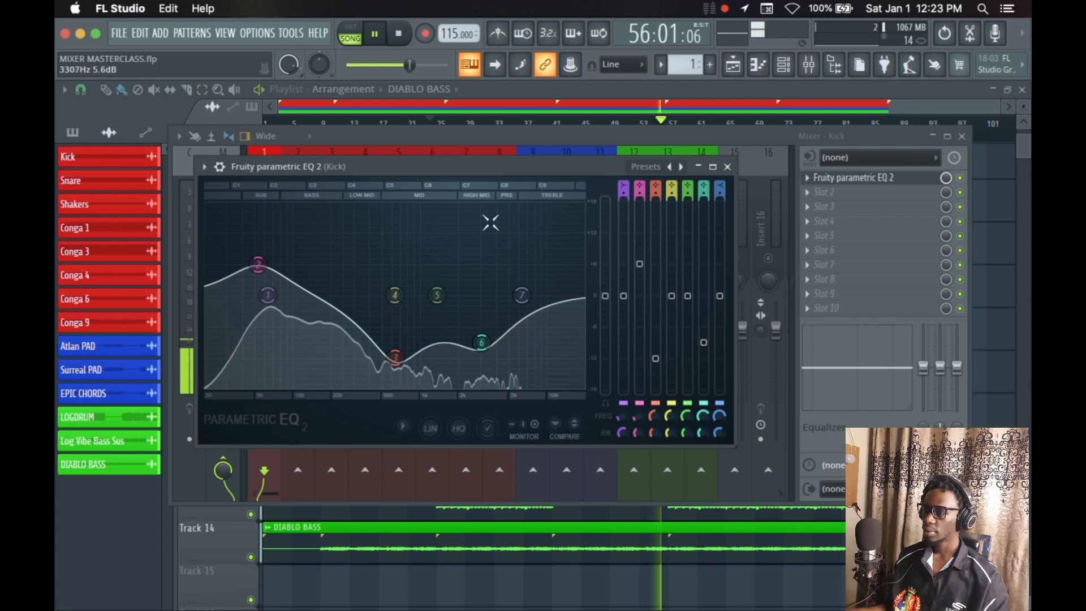
pyautogui.click(727, 167)
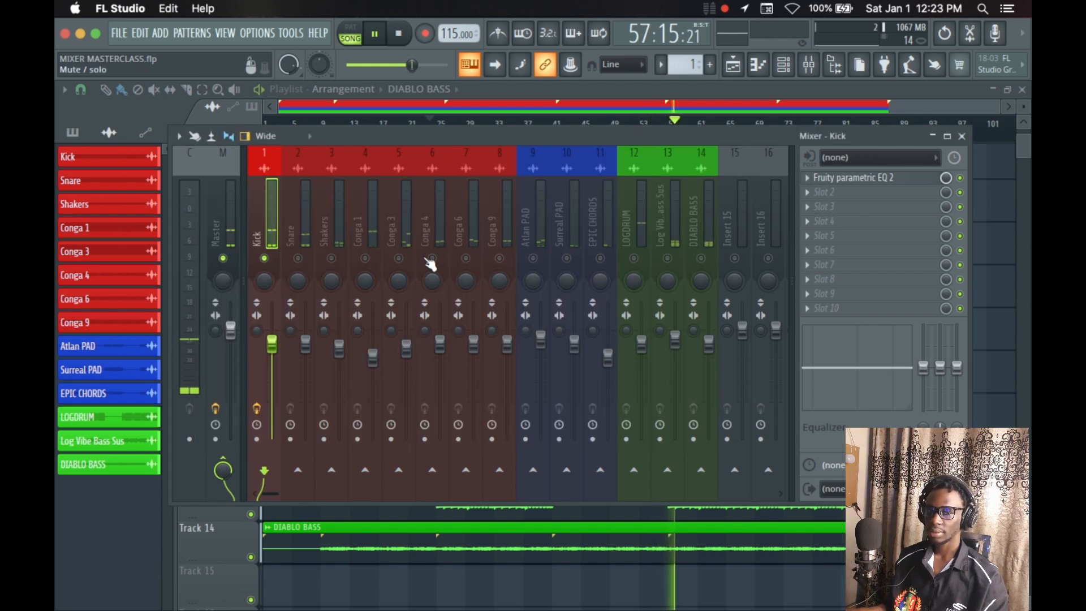
# Unsolo the Kick track, listen to its EQ curve in the full mix, stop playback, and close the equalizer.
pyautogui.rightClick(264, 259)
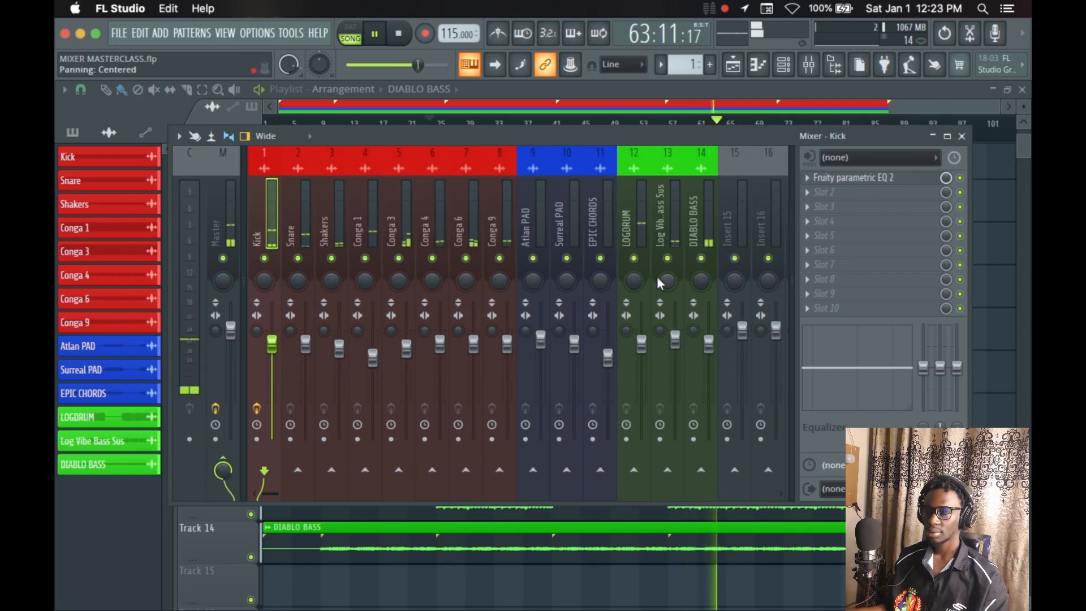
pyautogui.click(854, 177)
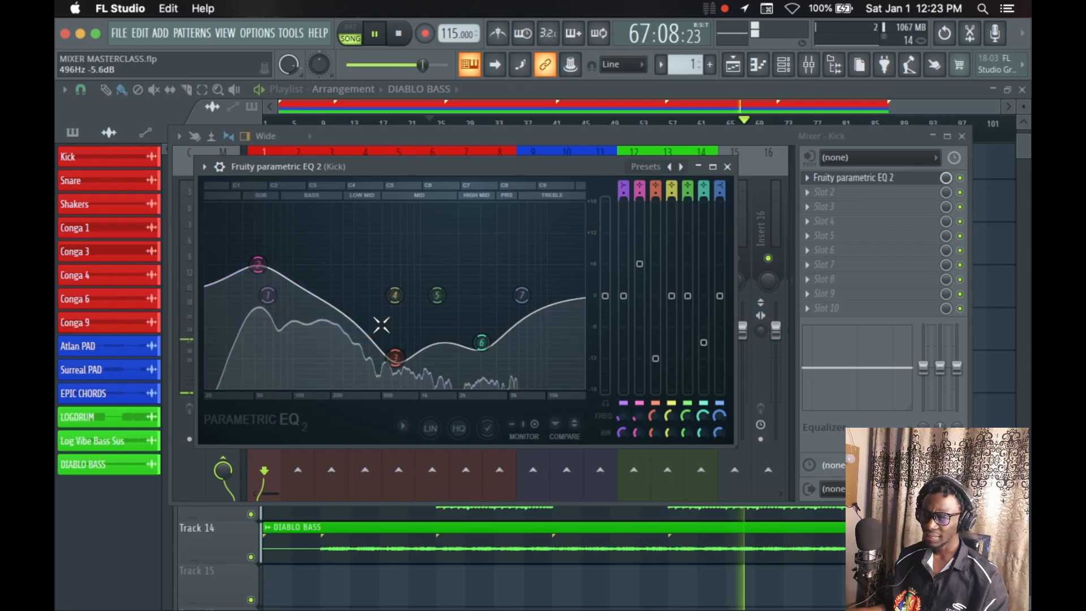
pyautogui.press('space')
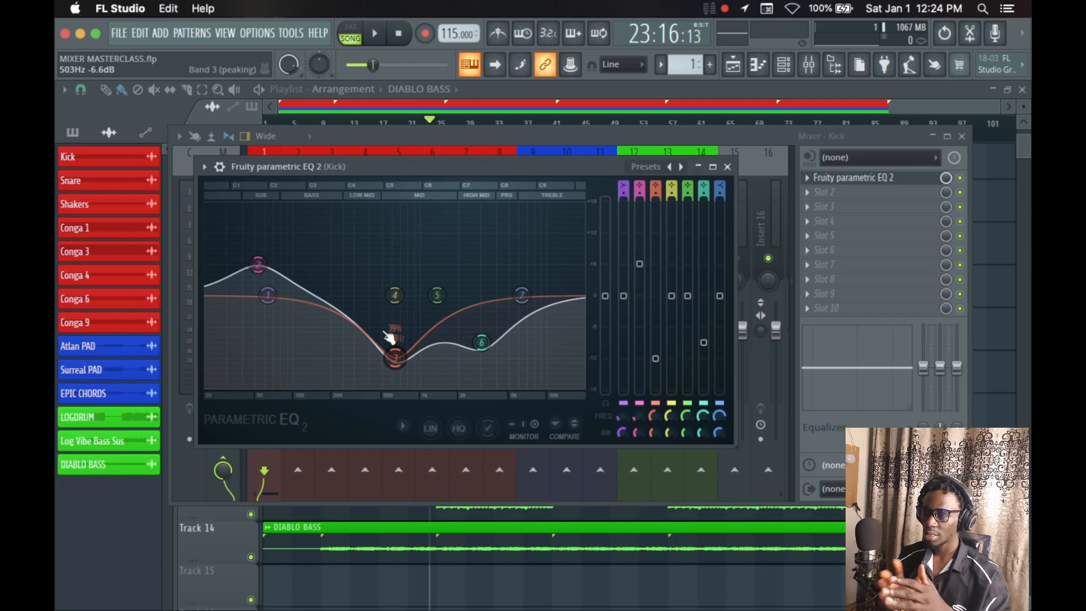
pyautogui.press('space')
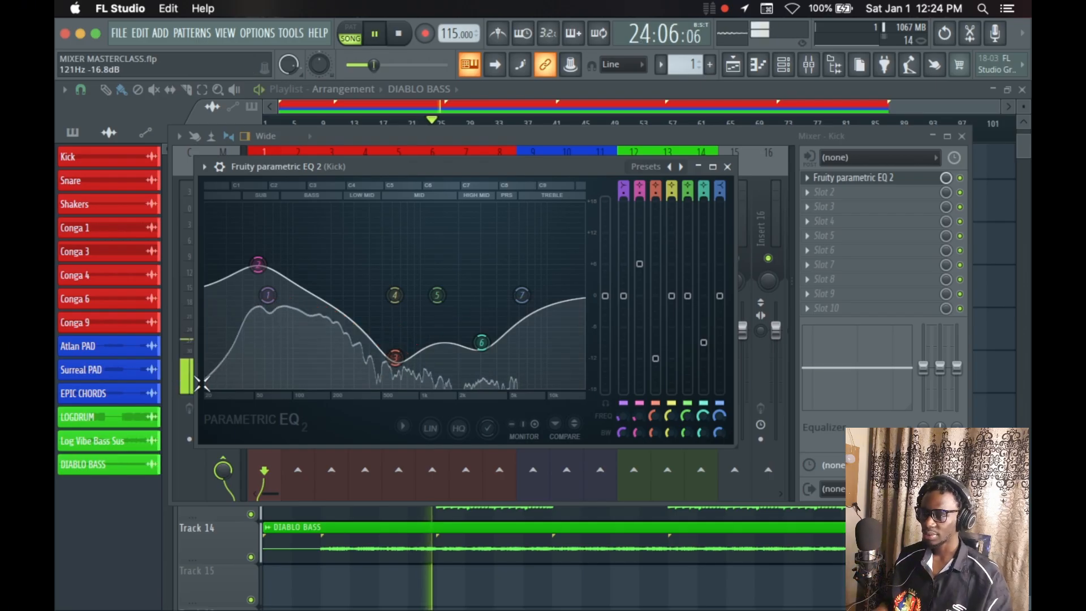
pyautogui.press('space')
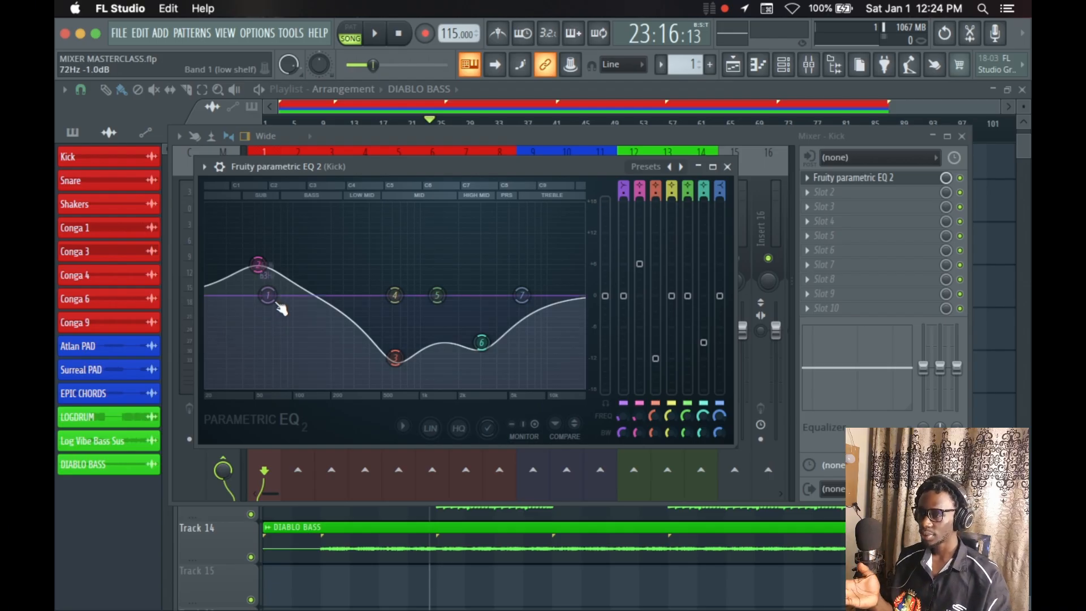
pyautogui.moveTo(265, 304)
pyautogui.mouseDown()
pyautogui.moveTo(260, 273)
pyautogui.moveTo(267, 323)
pyautogui.moveTo(262, 296)
pyautogui.mouseUp()
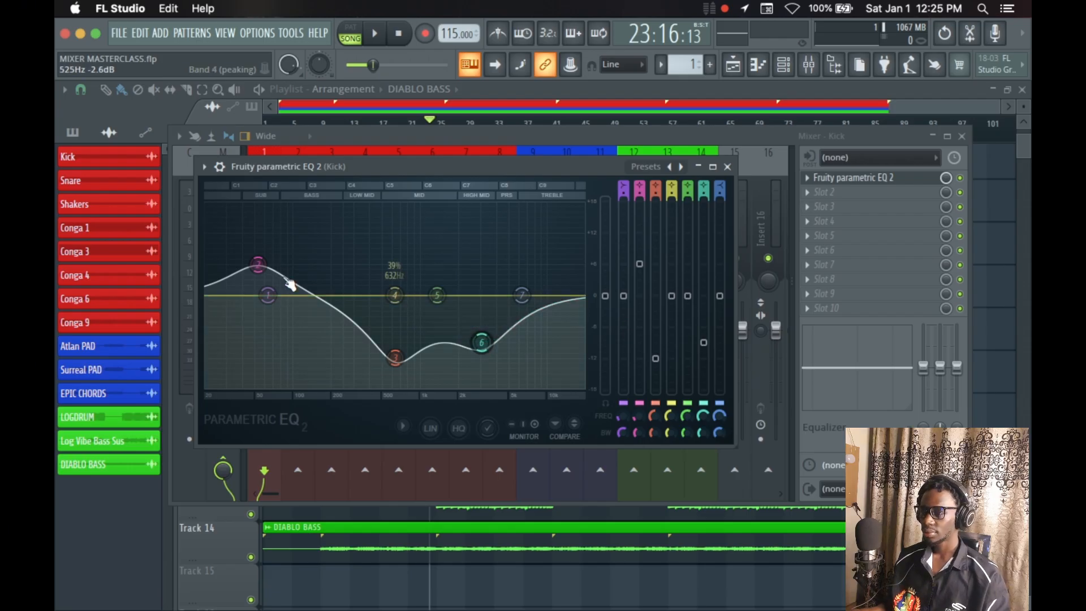
pyautogui.click(728, 167)
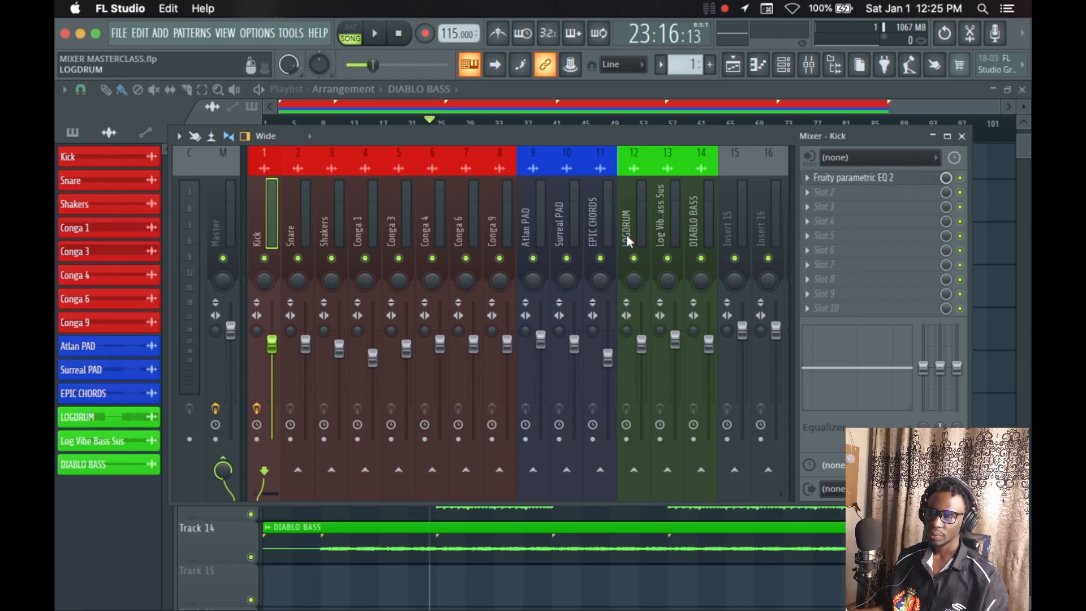
# Save the project and review the color-coded channels and their mixer track numbers in the channel rack.
pyautogui.press('super+s')
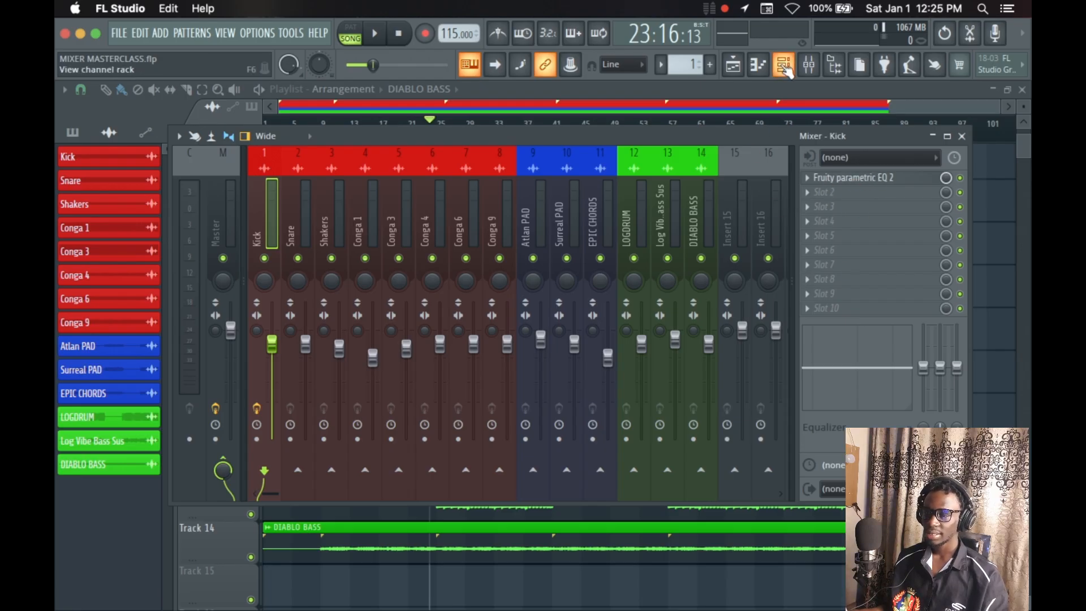
pyautogui.click(783, 65)
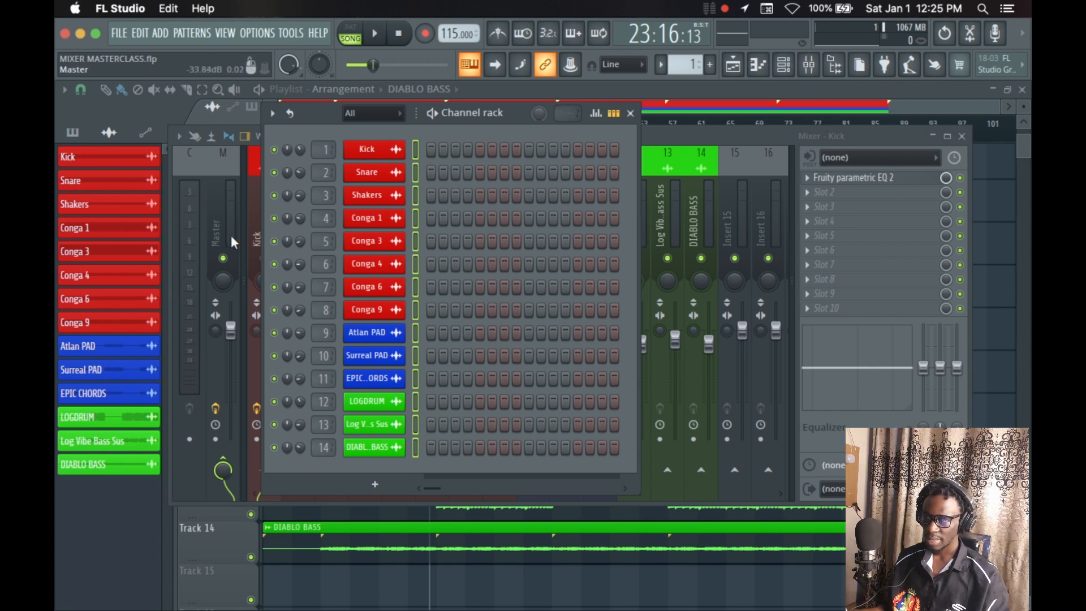
pyautogui.click(631, 113)
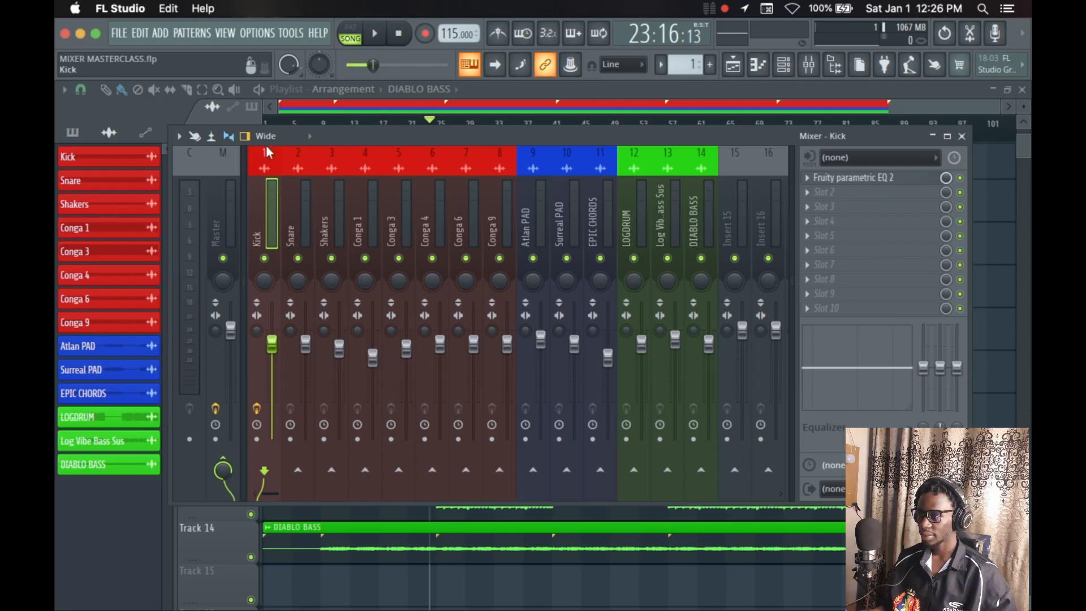
# Place the mixer's track inspector on the left side and shift the mixer window slightly up and left.
pyautogui.click(180, 136)
pyautogui.moveTo(202, 155)
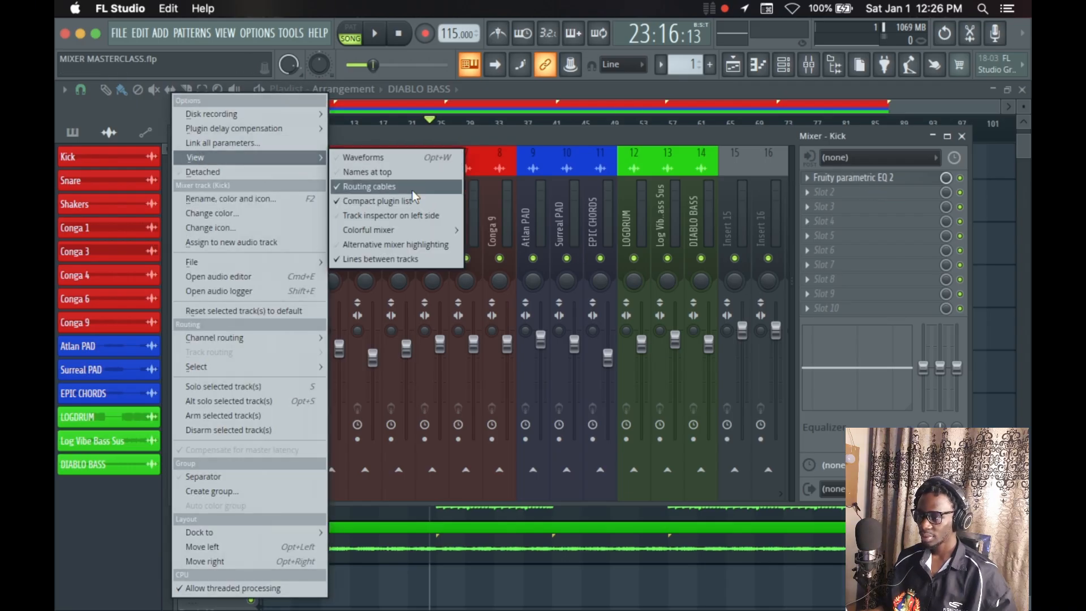
pyautogui.click(388, 215)
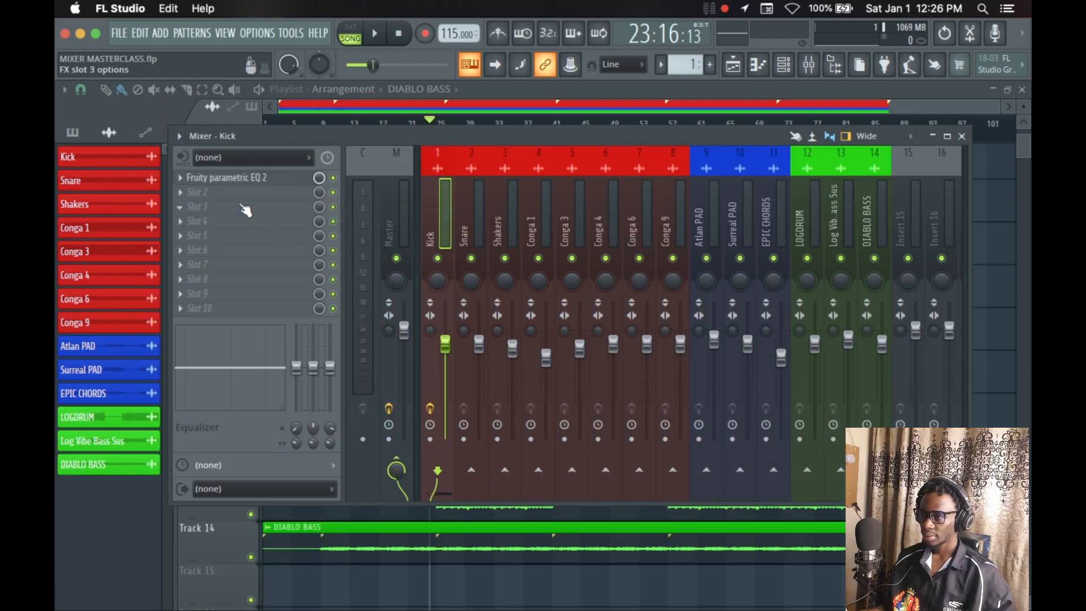
pyautogui.moveTo(277, 138)
pyautogui.mouseDown()
pyautogui.moveTo(335, 134)
pyautogui.moveTo(238, 142)
pyautogui.moveTo(261, 124)
pyautogui.mouseUp()
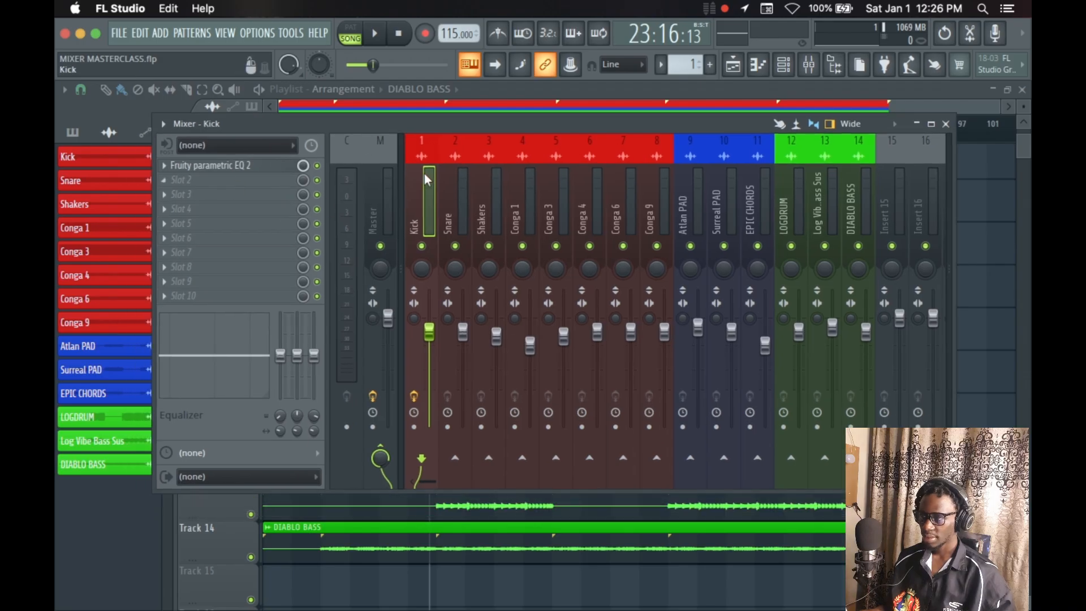
# Try the waveform display on the mixer tracks while the song plays, and restore the level meters.
pyautogui.click(163, 124)
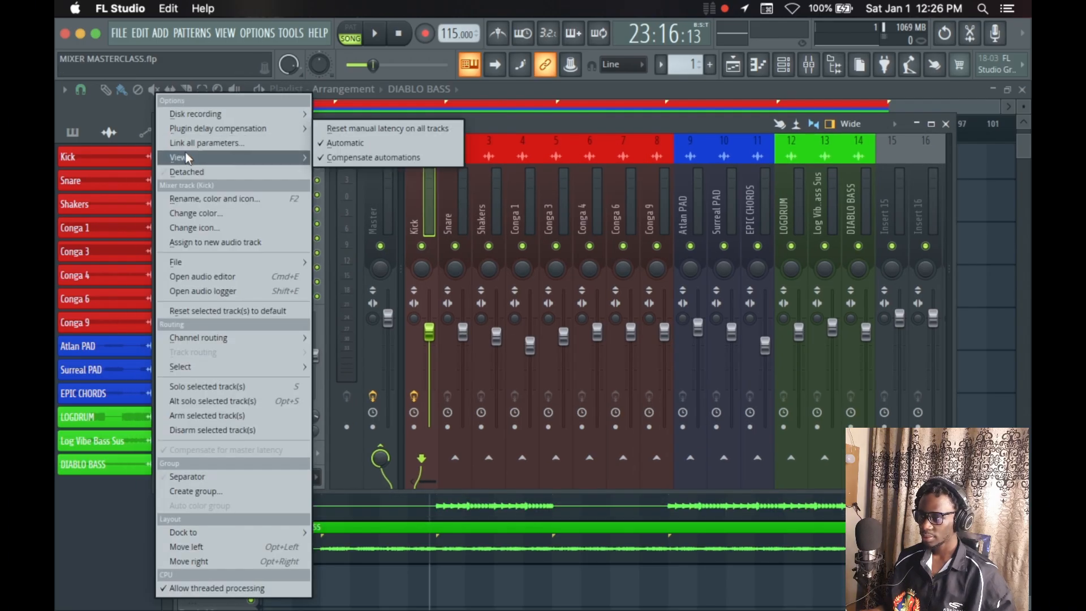
pyautogui.moveTo(185, 158)
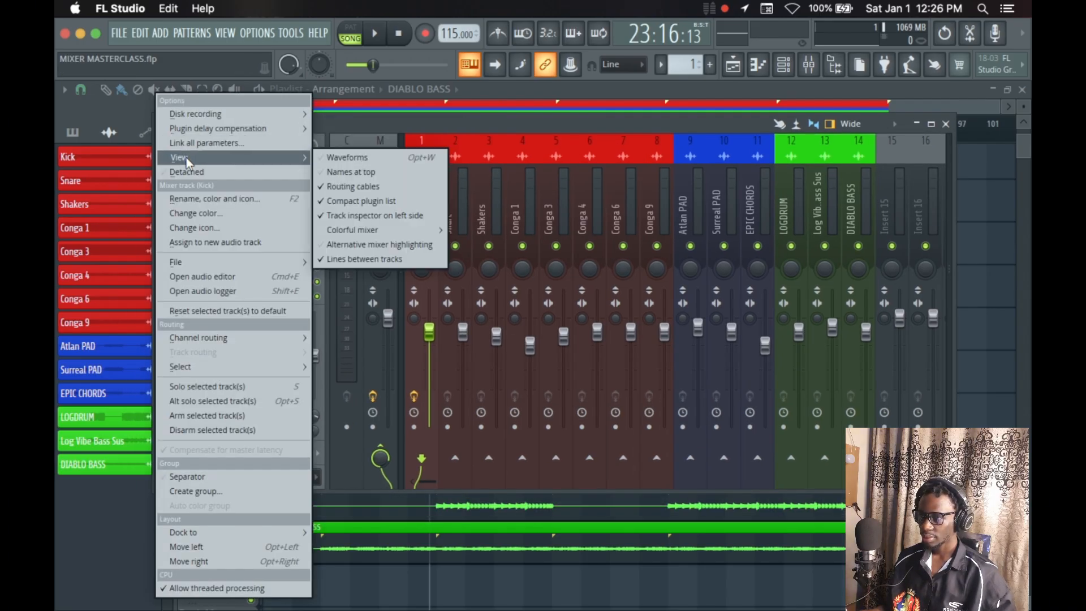
pyautogui.click(375, 158)
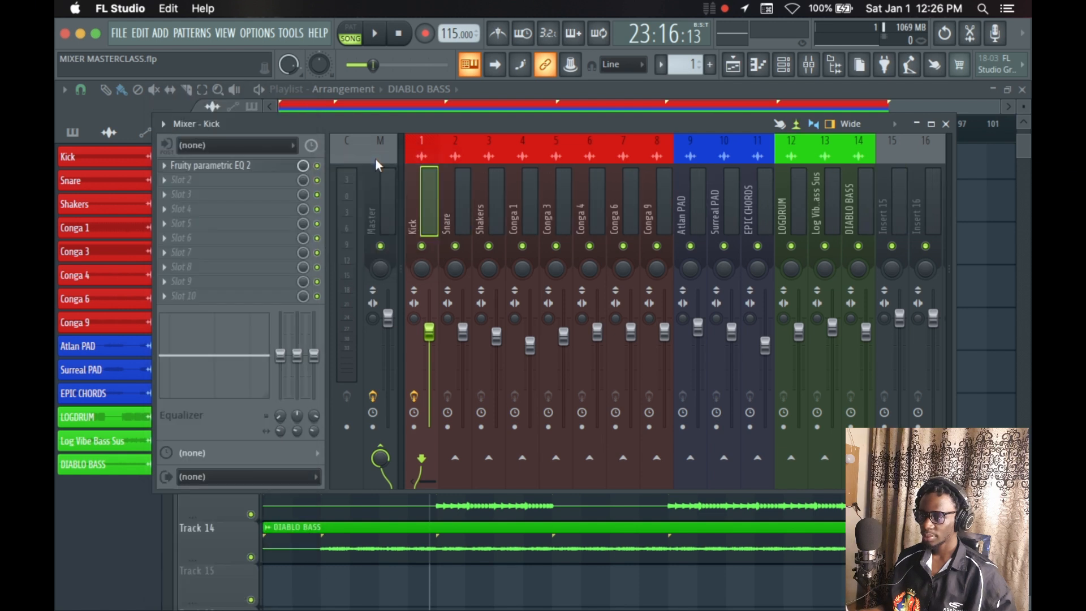
pyautogui.press('space')
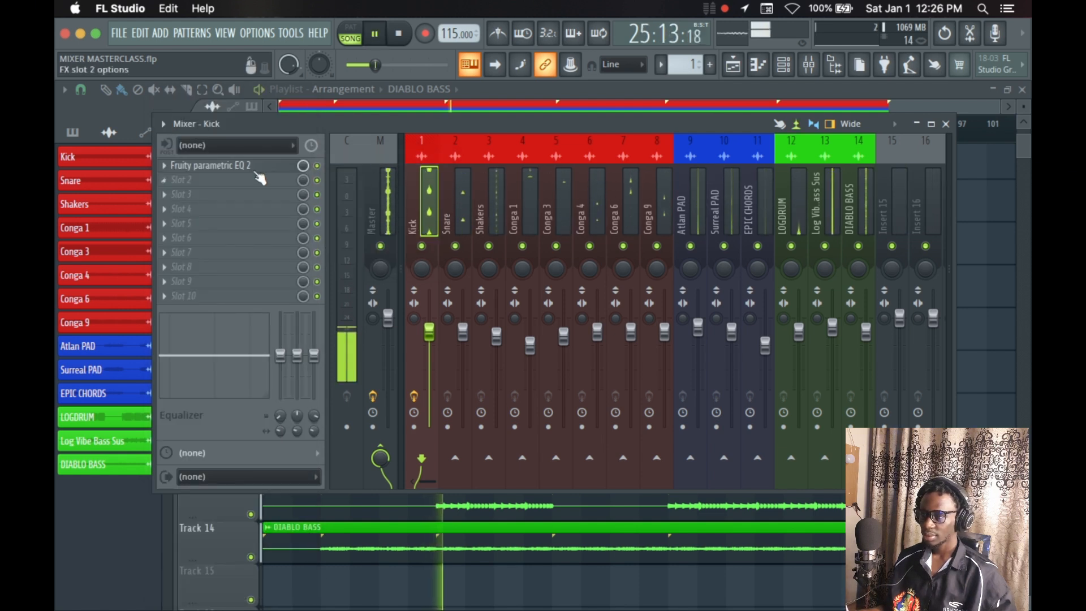
pyautogui.click(163, 123)
pyautogui.moveTo(195, 163)
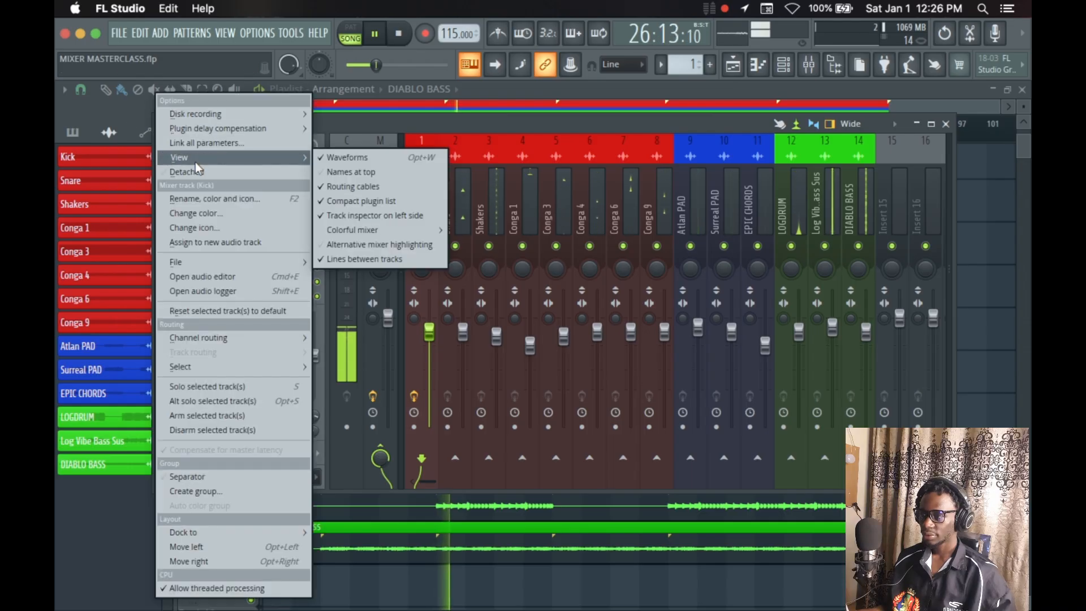
pyautogui.click(367, 162)
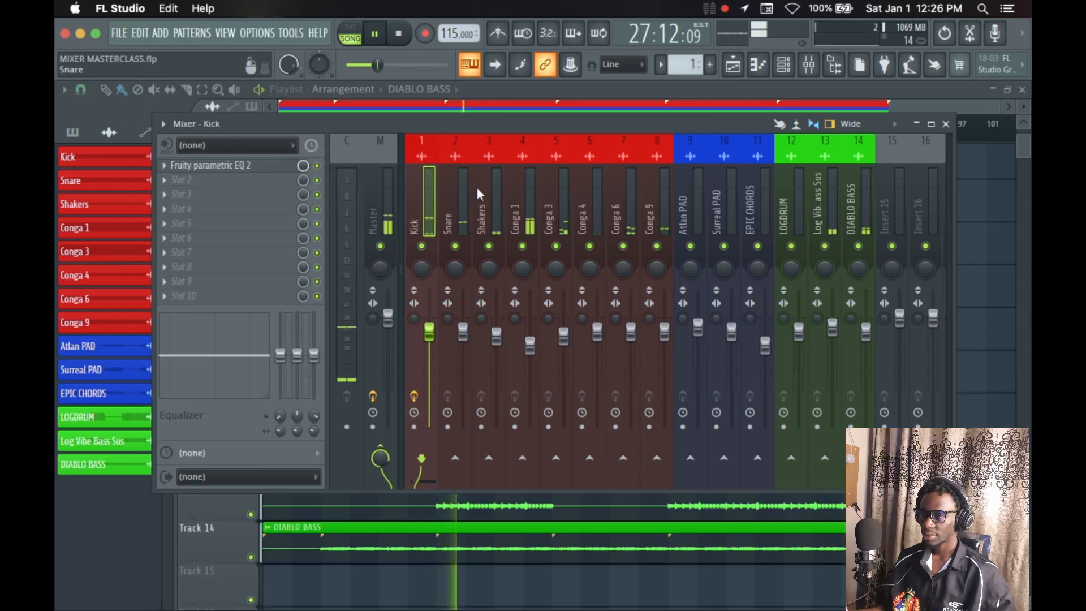
pyautogui.click(162, 124)
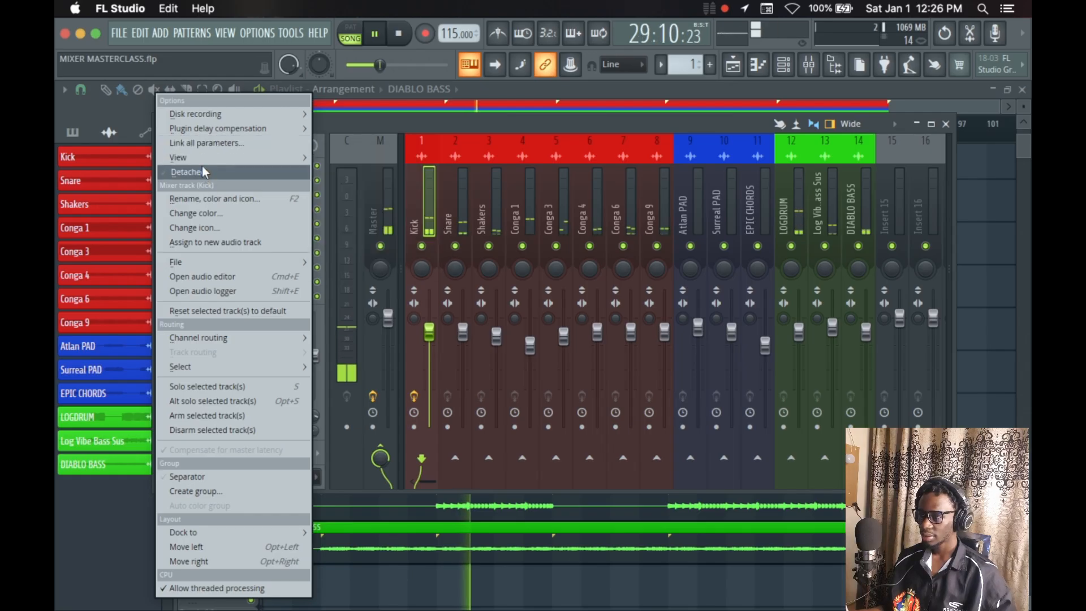
pyautogui.moveTo(206, 160)
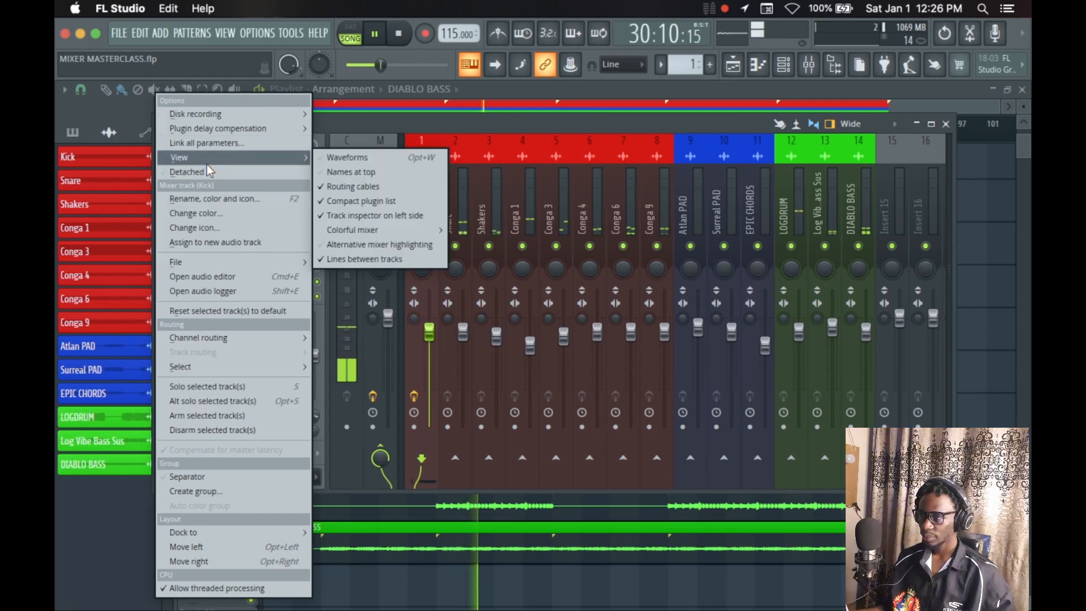
pyautogui.click(467, 117)
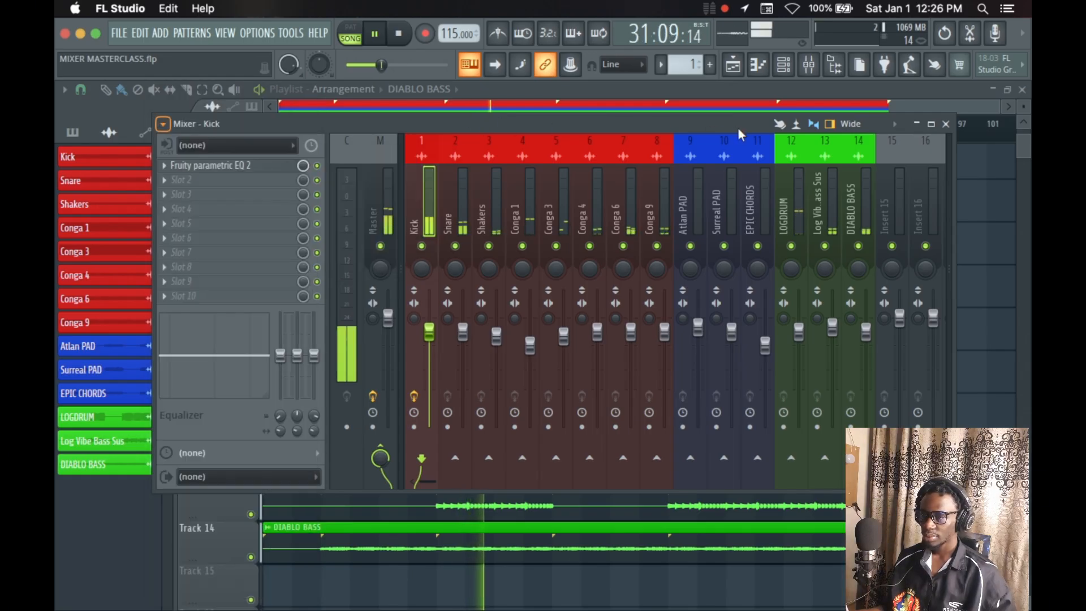
# Try the Compact, Compact 2 and Compact alt mixer layouts while the song plays, and return to Wide.
pyautogui.click(891, 124)
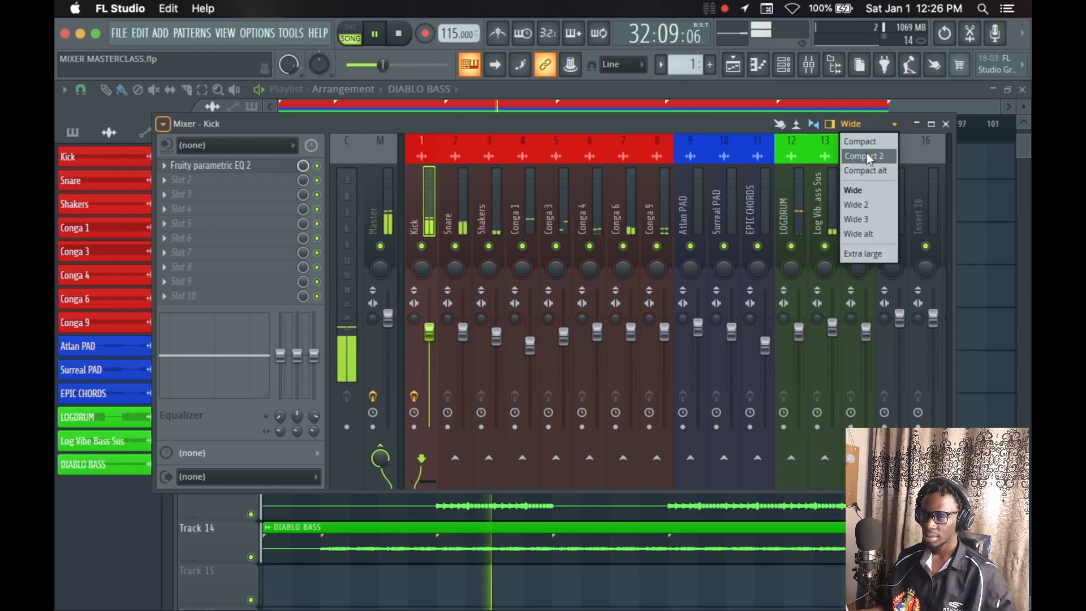
pyautogui.click(870, 144)
pyautogui.click(880, 124)
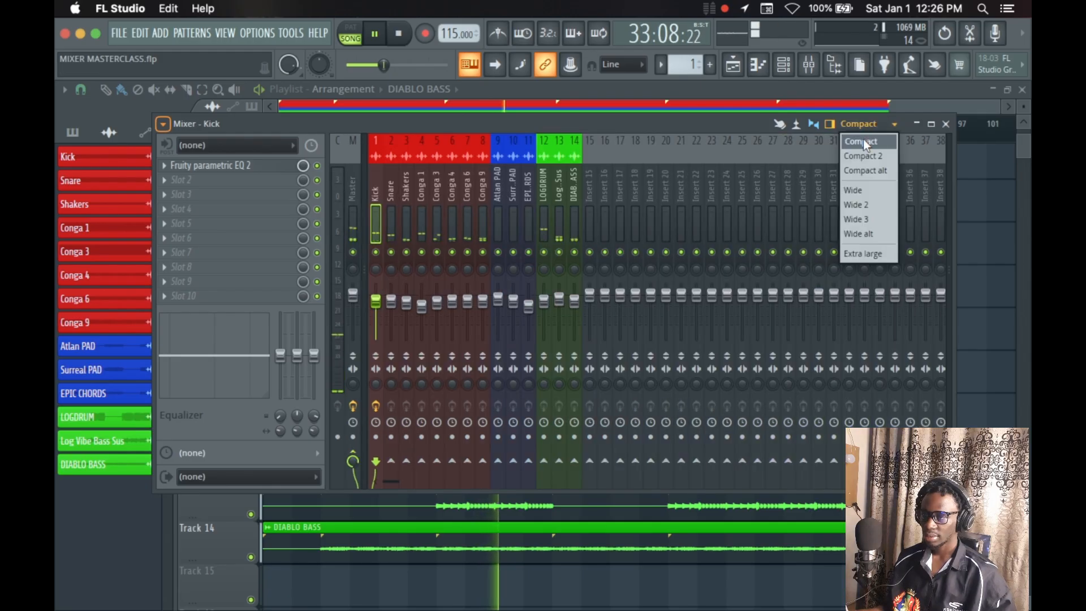
pyautogui.click(865, 157)
pyautogui.click(869, 122)
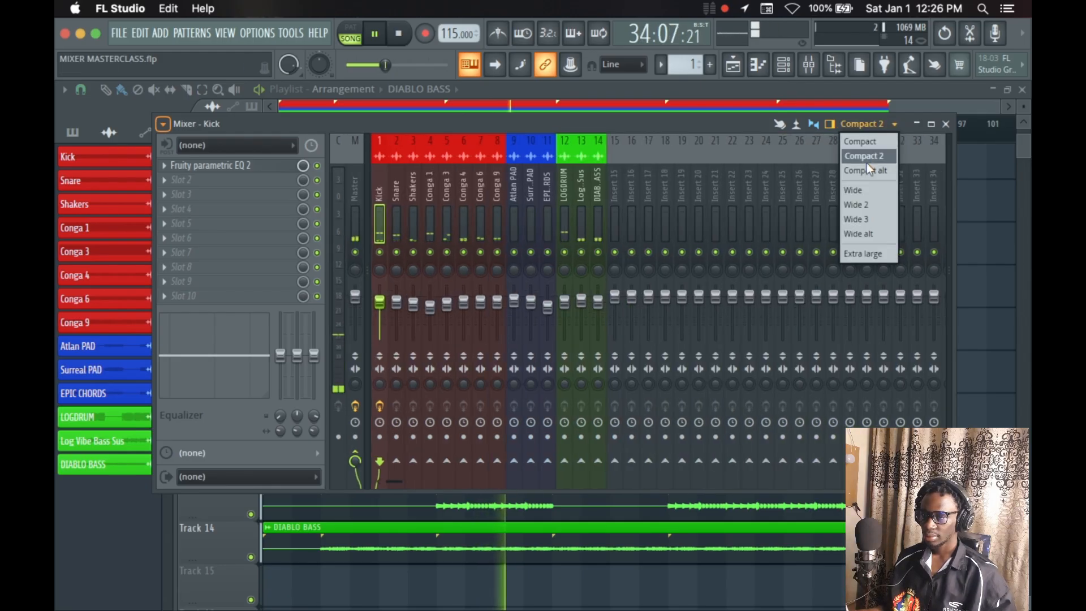
pyautogui.click(869, 170)
pyautogui.click(864, 123)
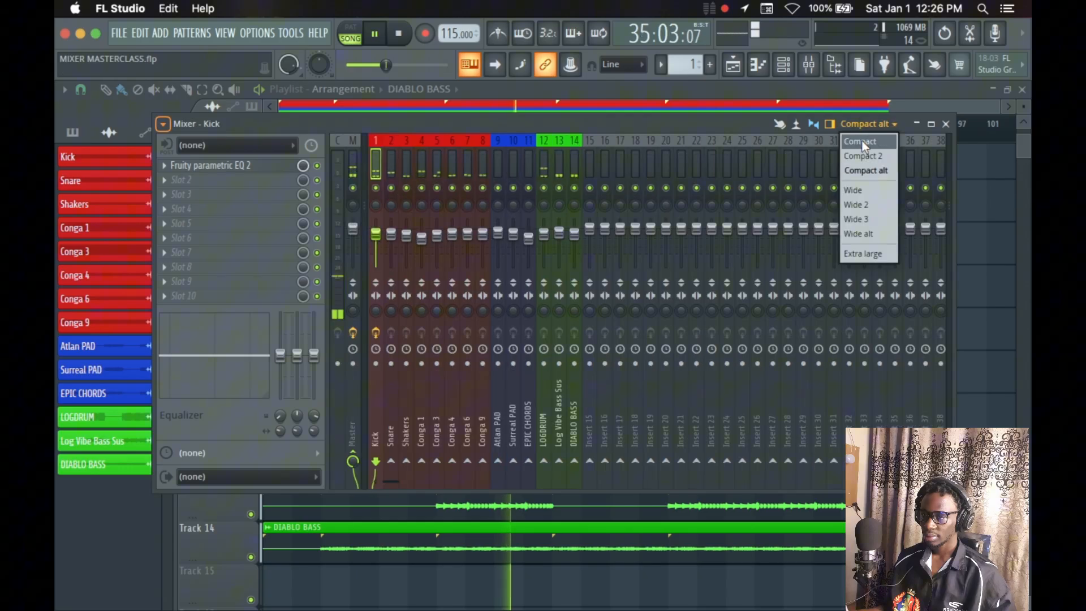
pyautogui.click(863, 191)
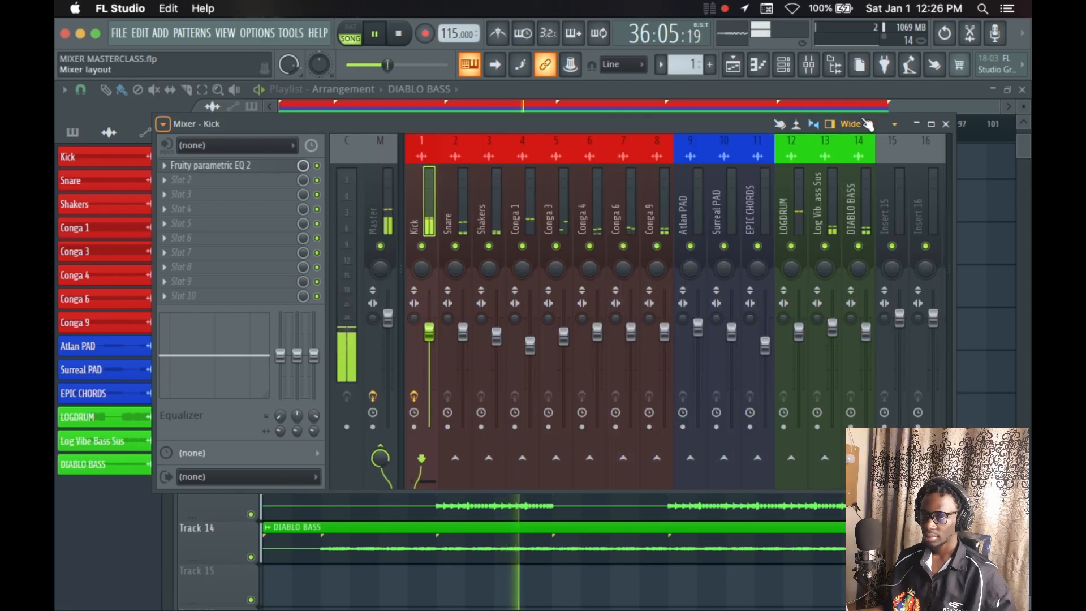
# Try the Wide 3 mixer layout and switch back to the Wide layout.
pyautogui.click(865, 124)
pyautogui.click(861, 214)
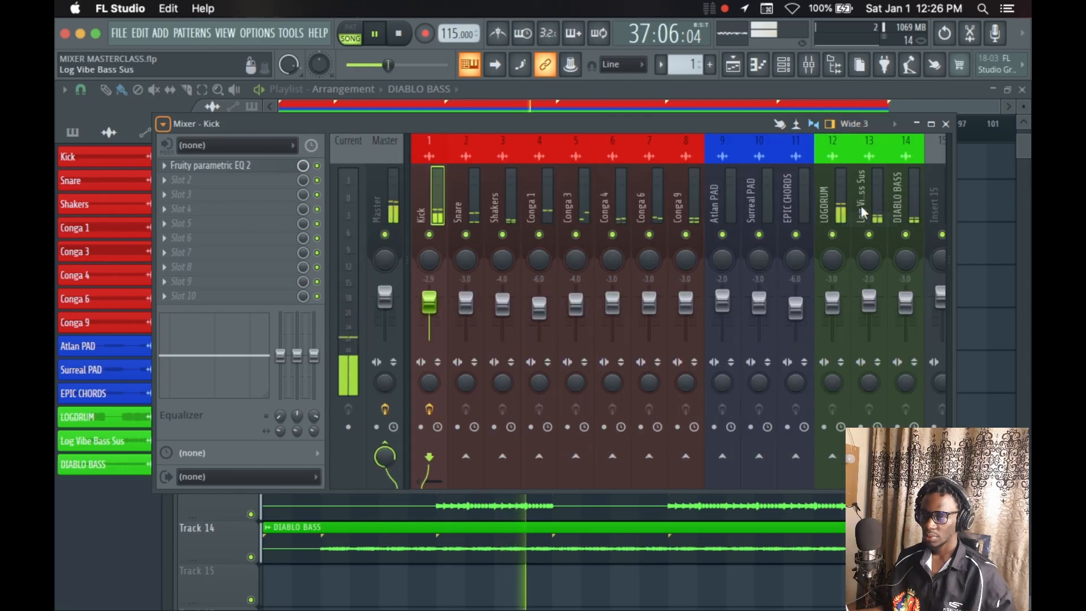
pyautogui.click(864, 123)
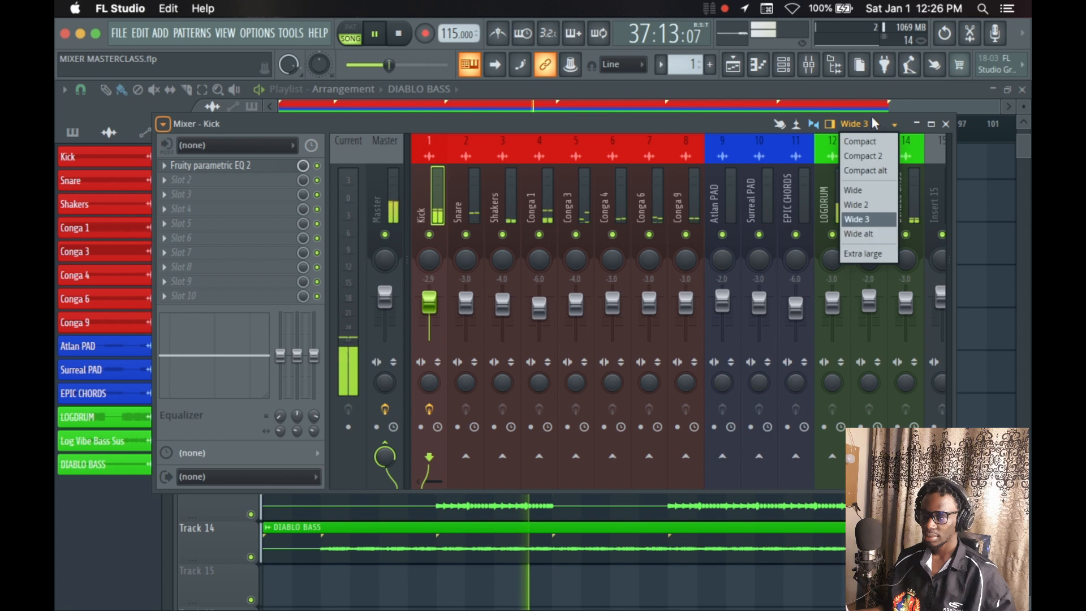
pyautogui.click(866, 192)
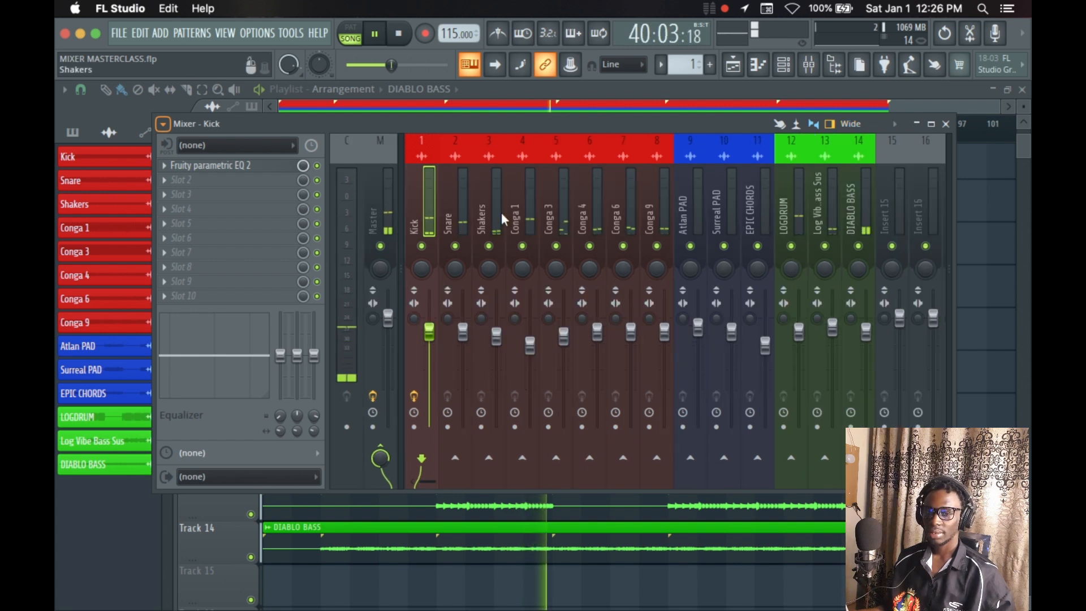
# Load Fruity Compressor into the Kick track's second effect slot, set its ratio to 4.0:1, and stop playback.
pyautogui.click(226, 189)
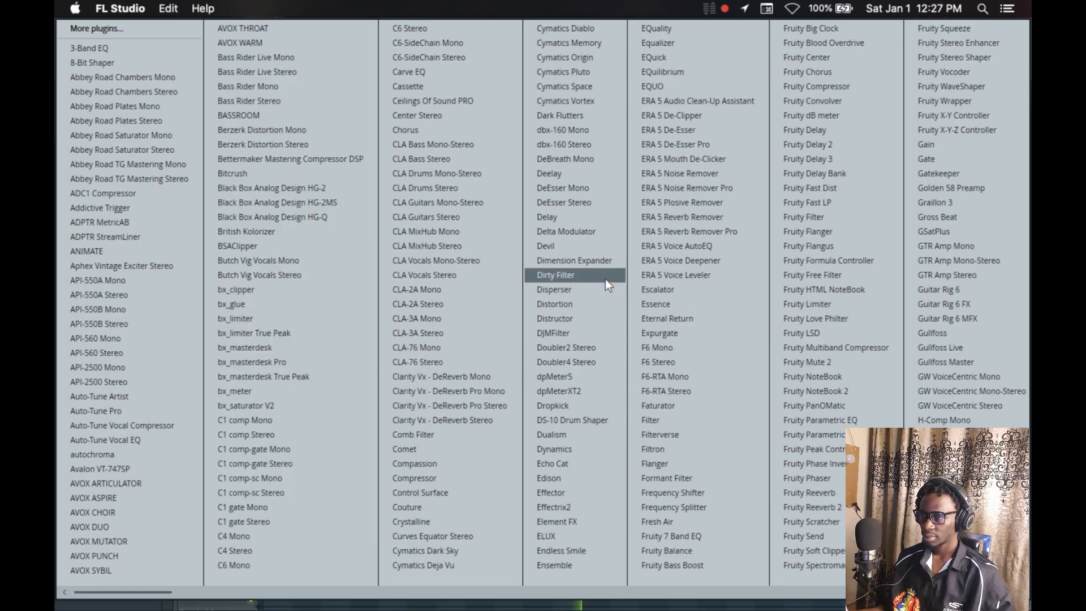
pyautogui.scroll(-2, 651, 263)
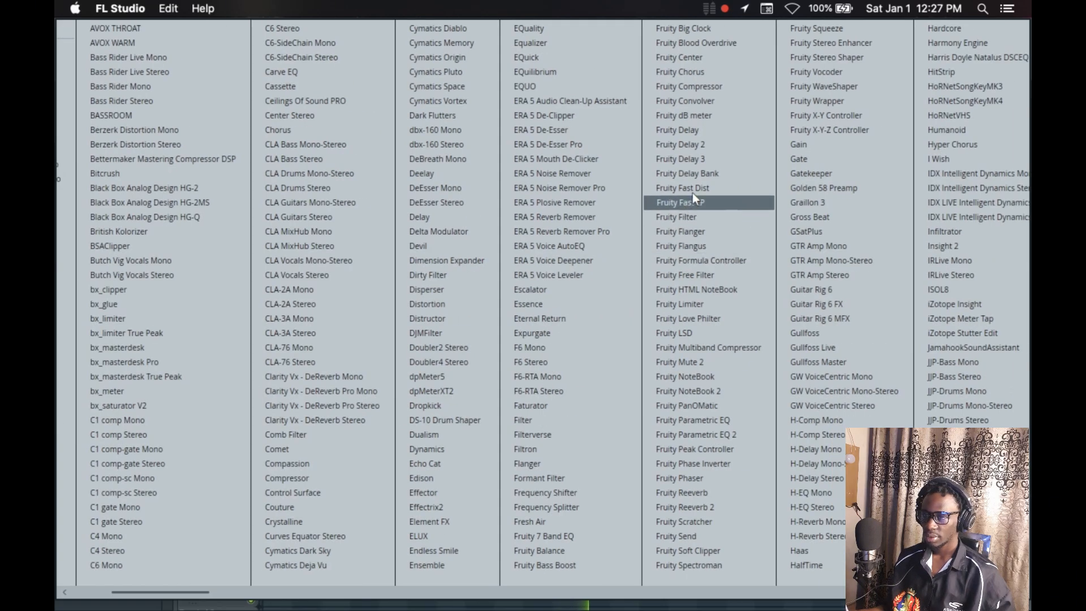
pyautogui.click(711, 85)
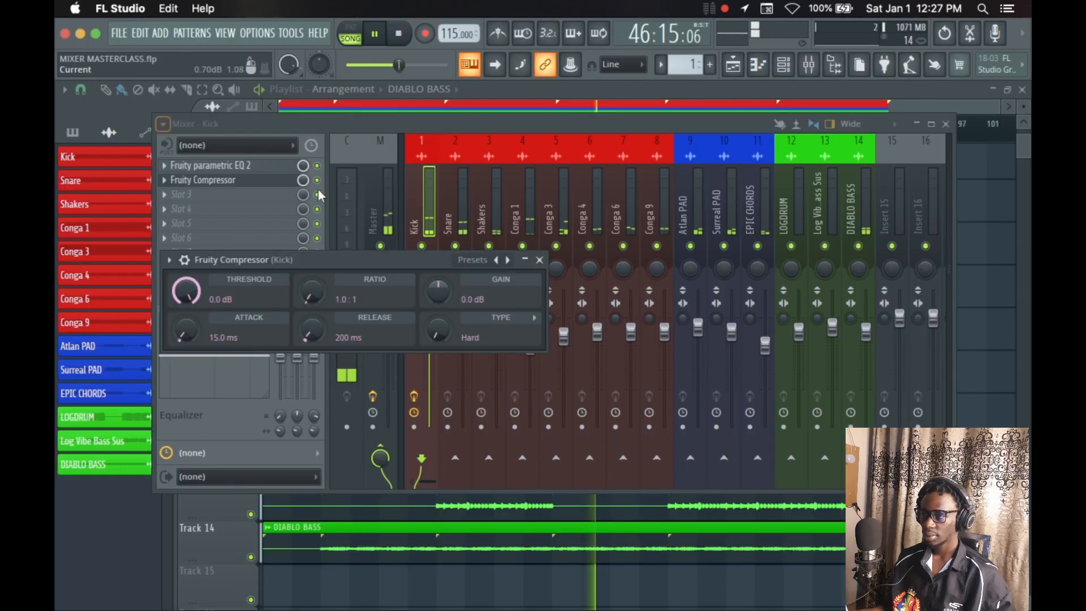
pyautogui.moveTo(260, 258); pyautogui.dragTo(445, 226)
pyautogui.press('space')
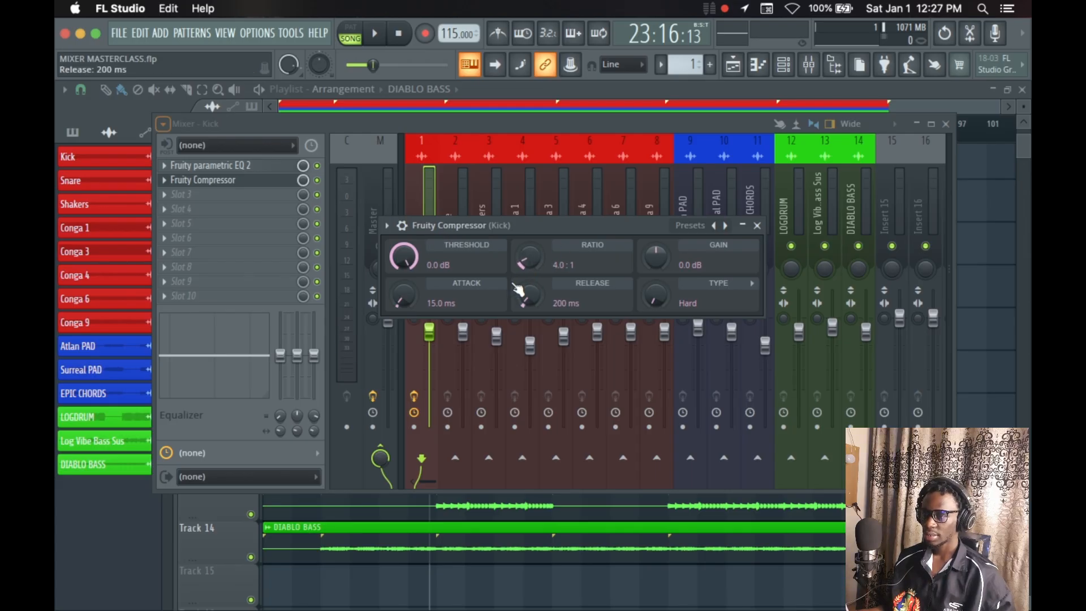
# Show the detailed wrapper settings of the Kick's Fruity Compressor and close its window.
pyautogui.moveTo(429, 226); pyautogui.dragTo(508, 256)
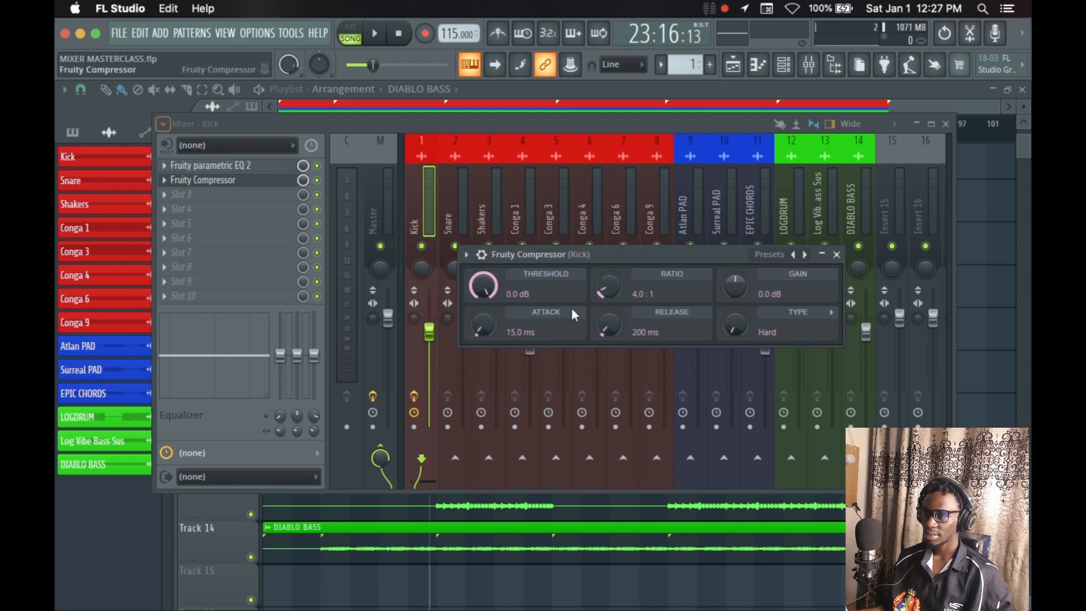
pyautogui.click(482, 255)
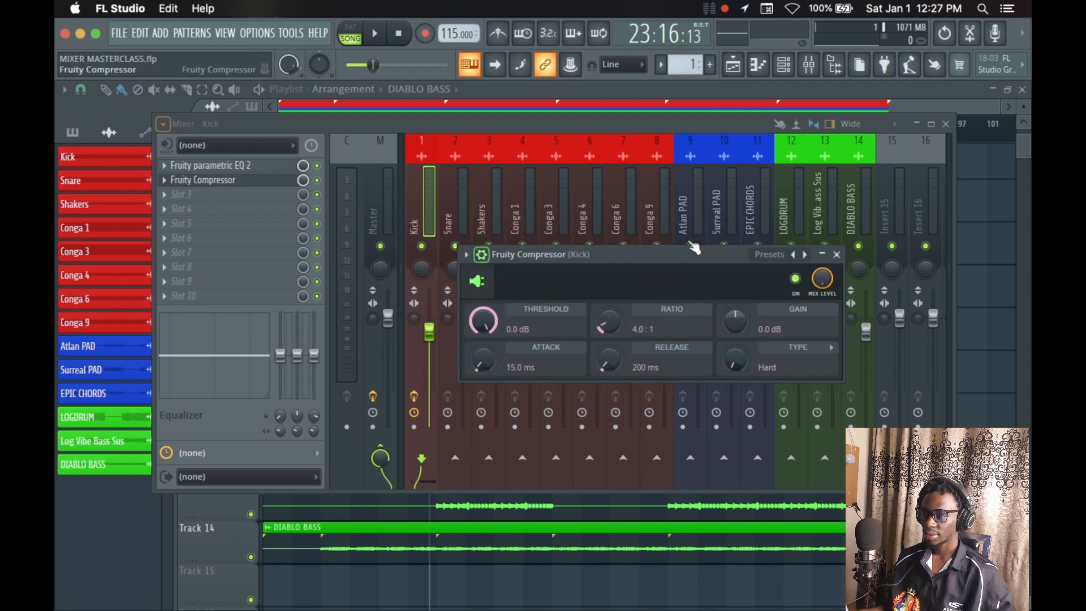
pyautogui.click(836, 256)
# Load Pro-C 2 into the Kick track's third effect slot, watch its display during playback, and close it.
pyautogui.click(203, 206)
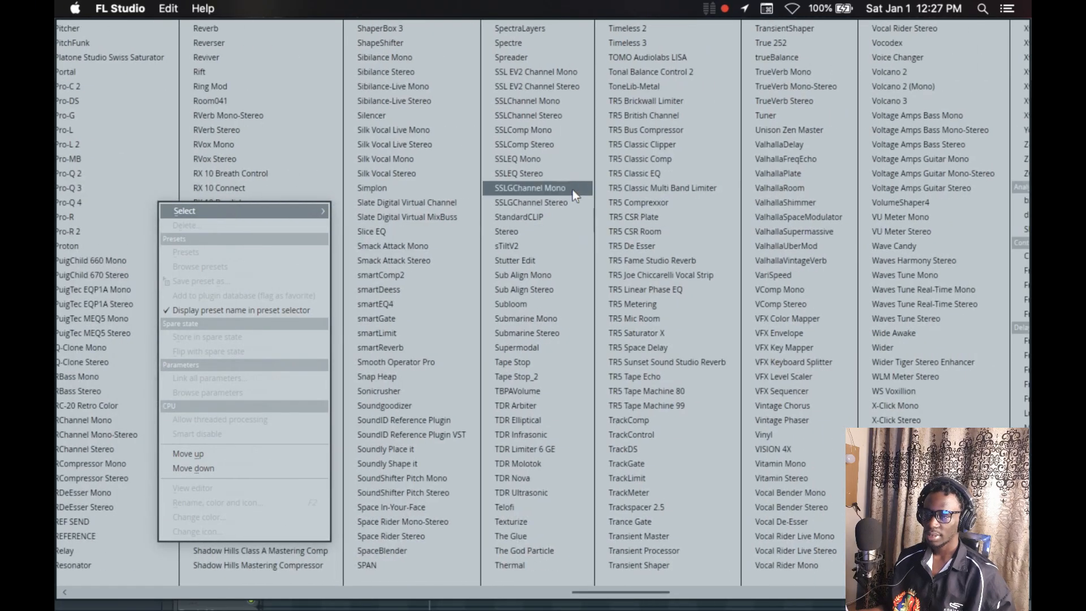
pyautogui.hscroll(-2, 467, 215)
pyautogui.hscroll(-2, 467, 215)
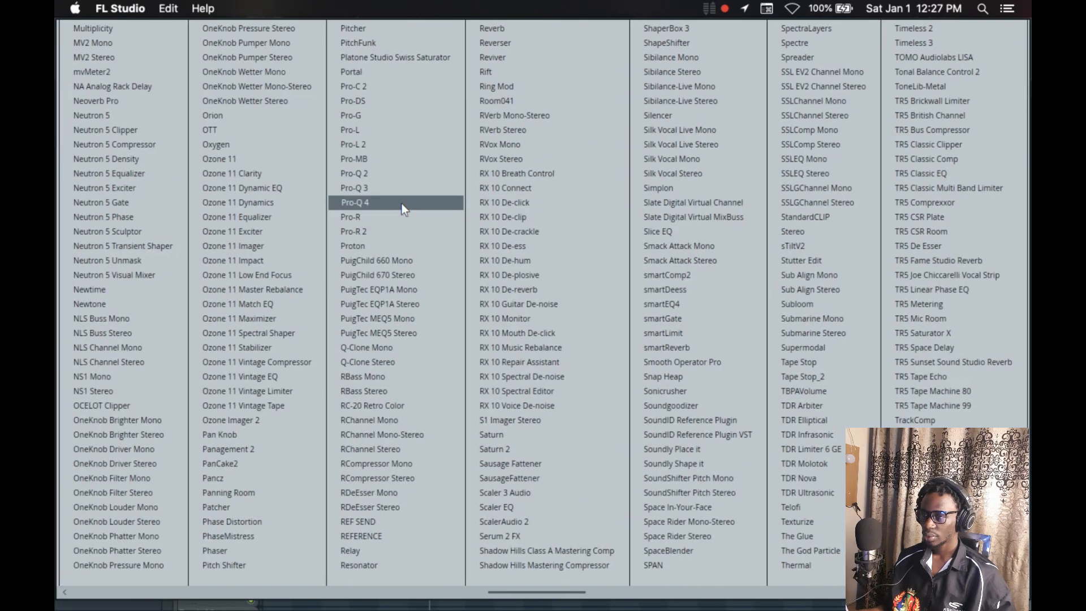
pyautogui.click(398, 88)
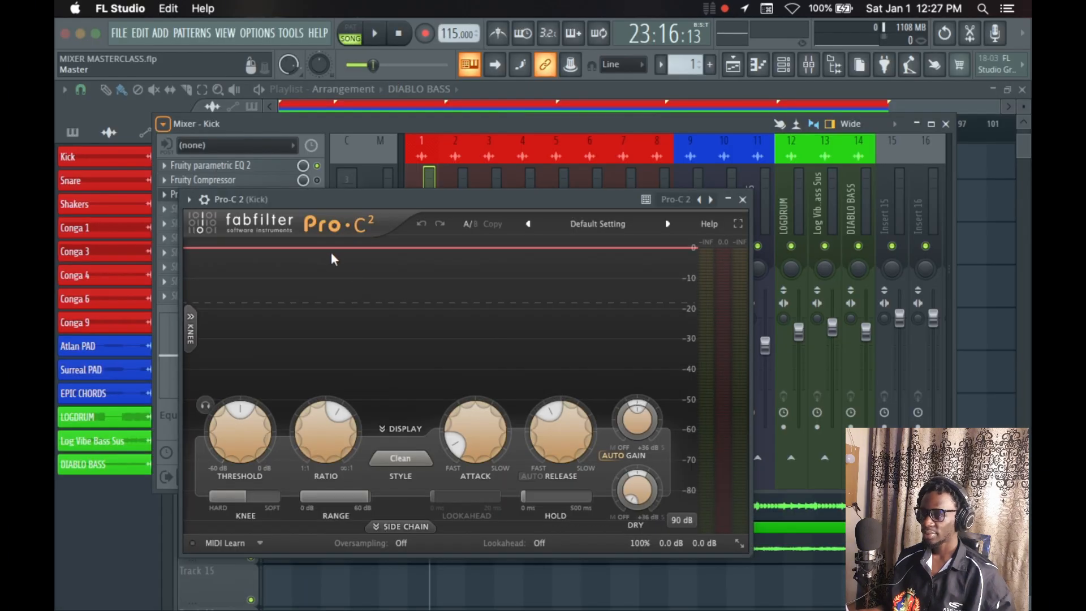
pyautogui.press('space')
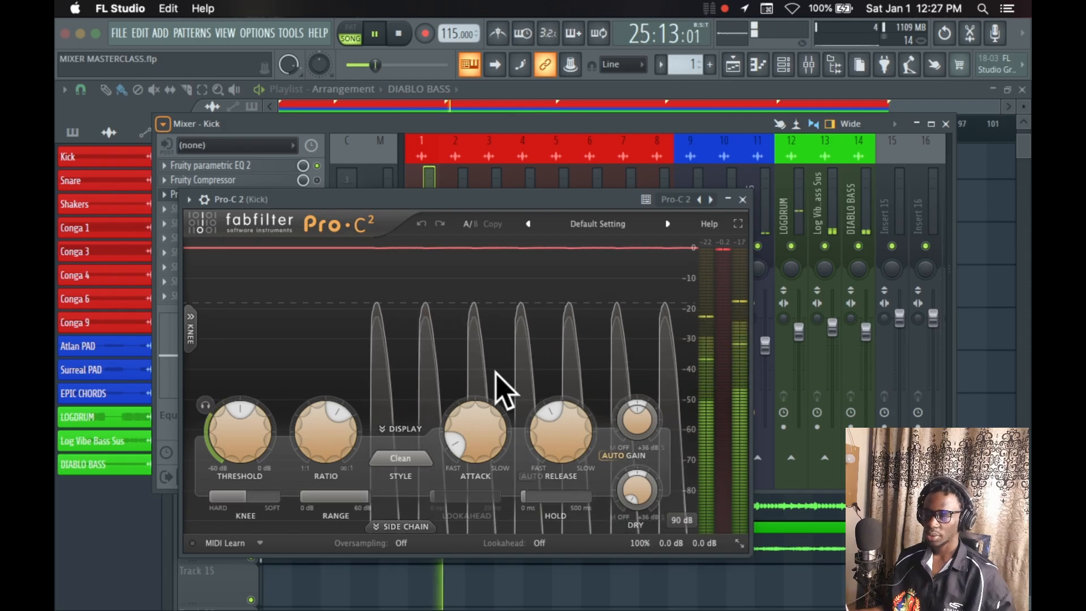
pyautogui.click(743, 200)
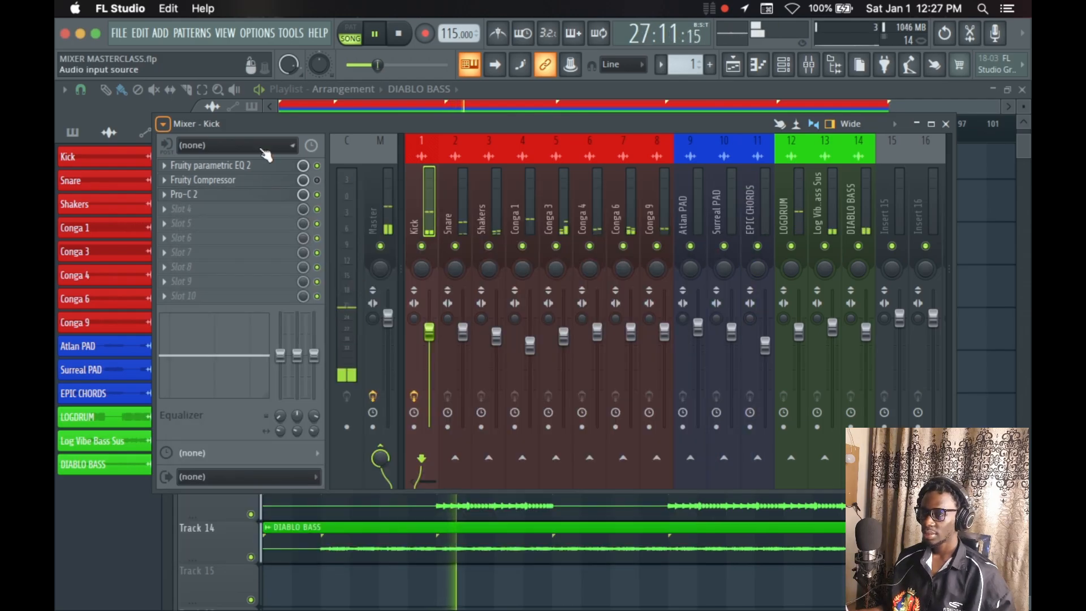
# Disable Pro-C 2 on the Kick track and delete it from the effect slot.
pyautogui.click(318, 194)
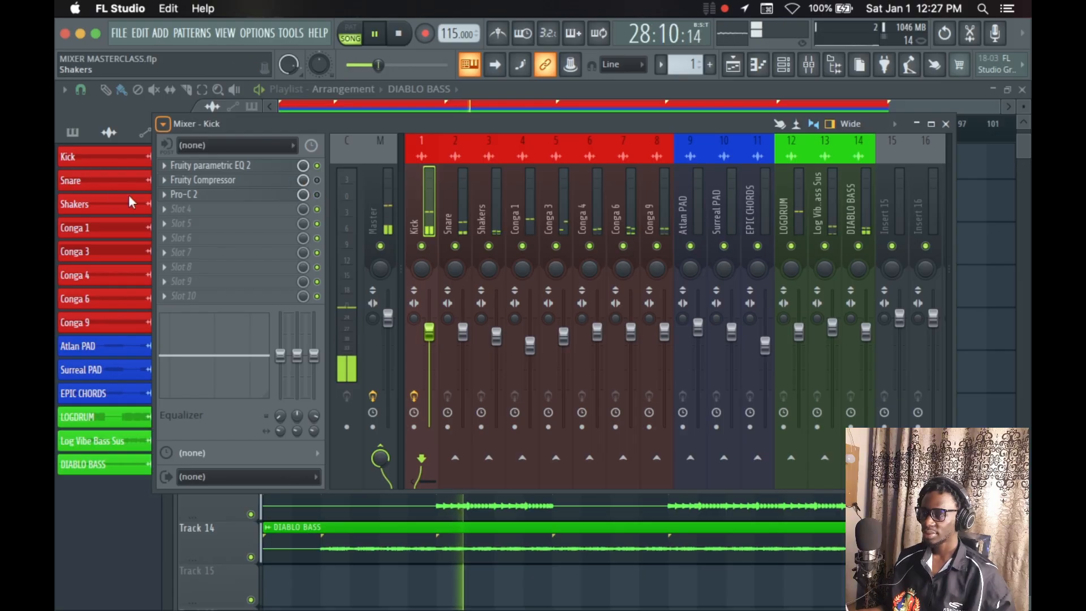
pyautogui.click(163, 195)
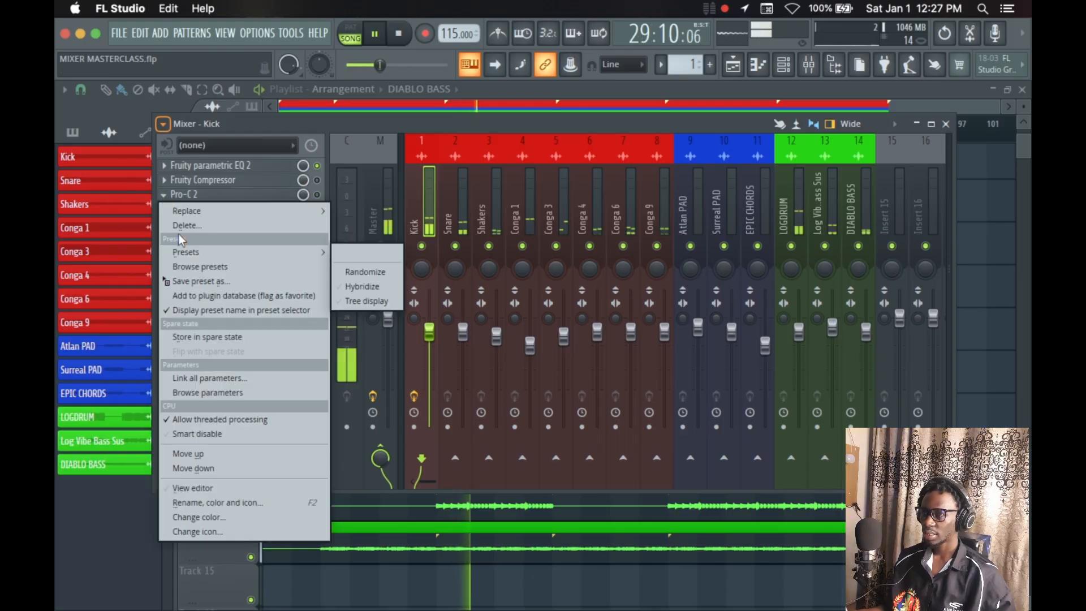
pyautogui.click(181, 225)
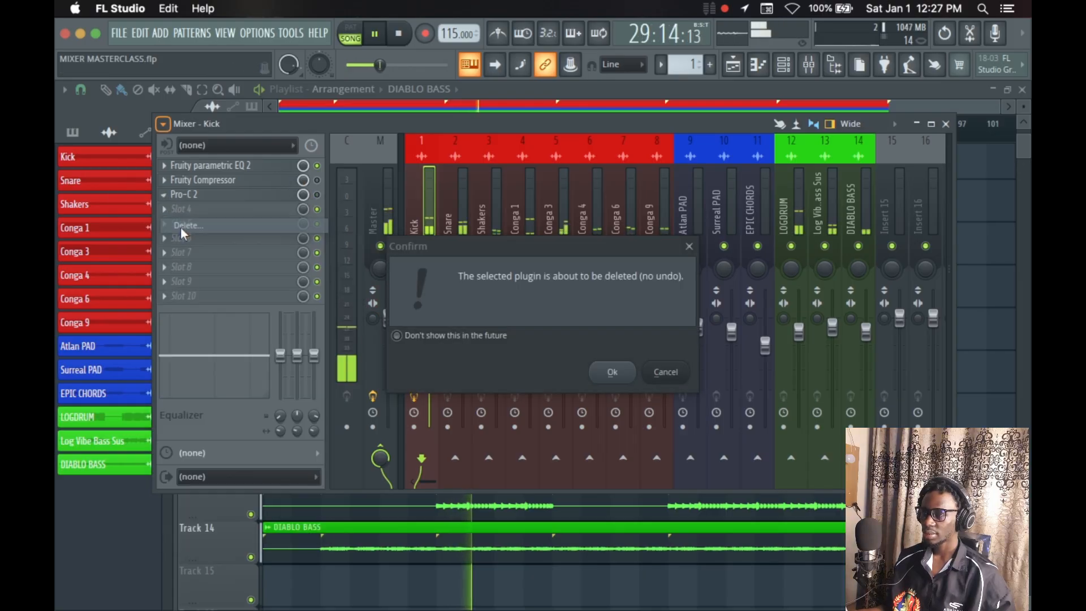
pyautogui.click(611, 372)
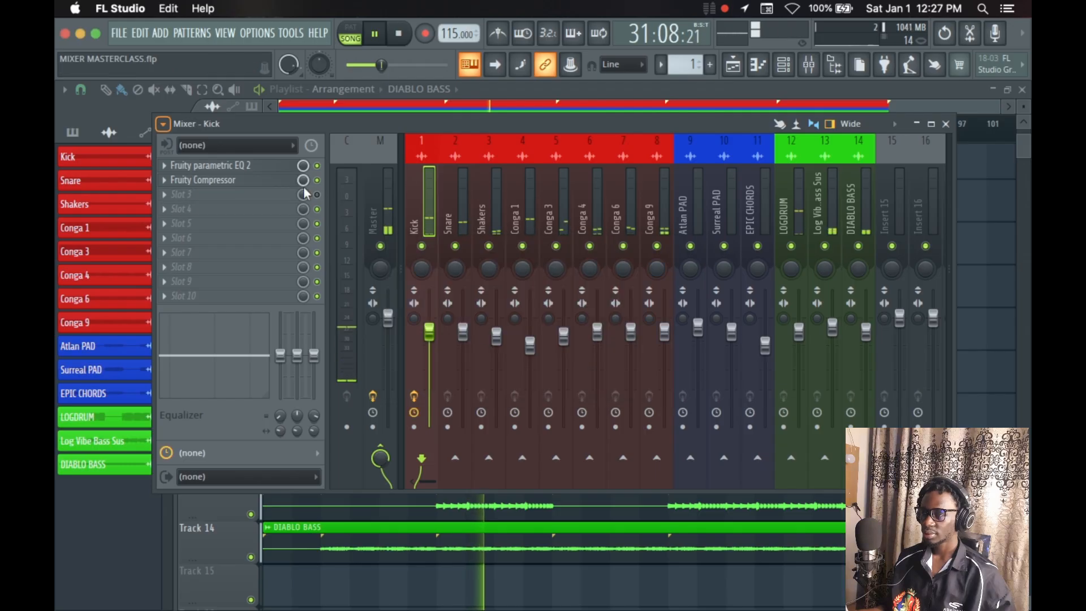
# Move the Kick's reopened Fruity Compressor clear of the meters, and compare the current level meter for Snare, Shakers and Kick.
pyautogui.click(254, 180)
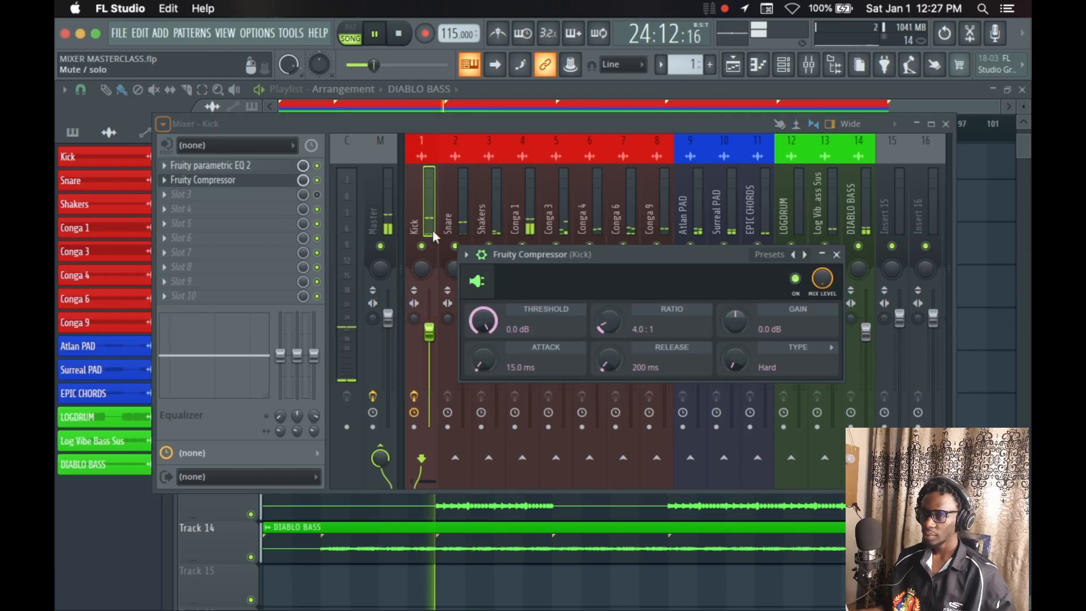
pyautogui.moveTo(517, 254); pyautogui.dragTo(464, 172)
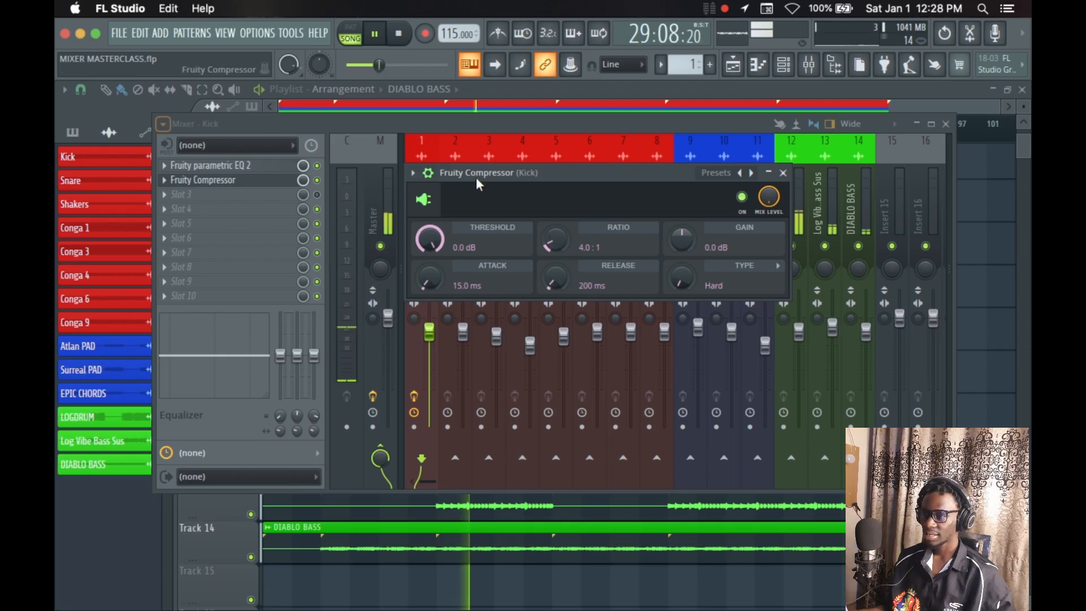
pyautogui.moveTo(477, 178); pyautogui.dragTo(565, 204)
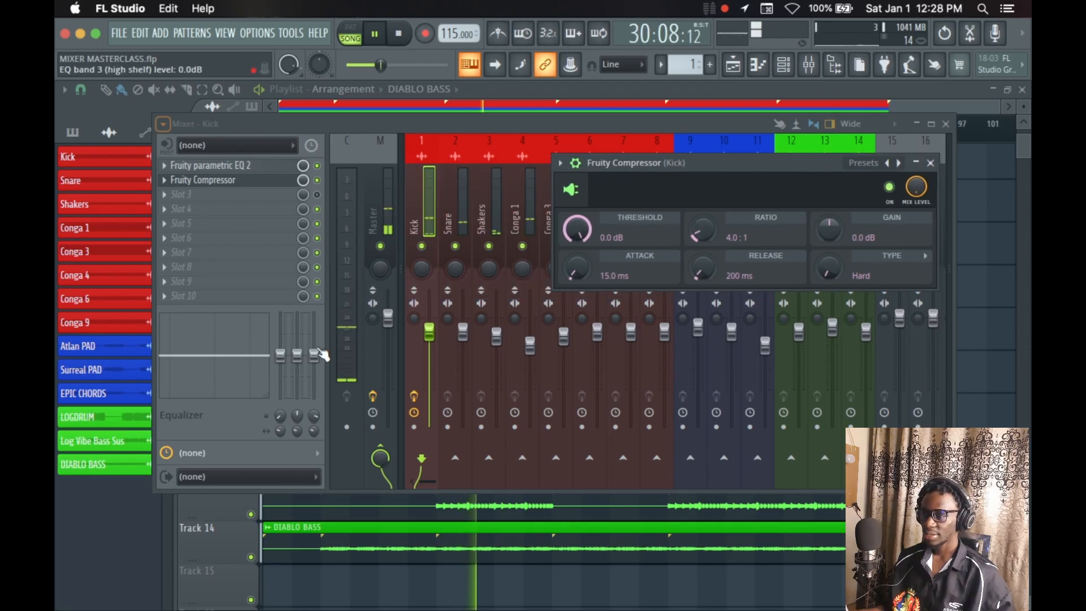
pyautogui.click(468, 184)
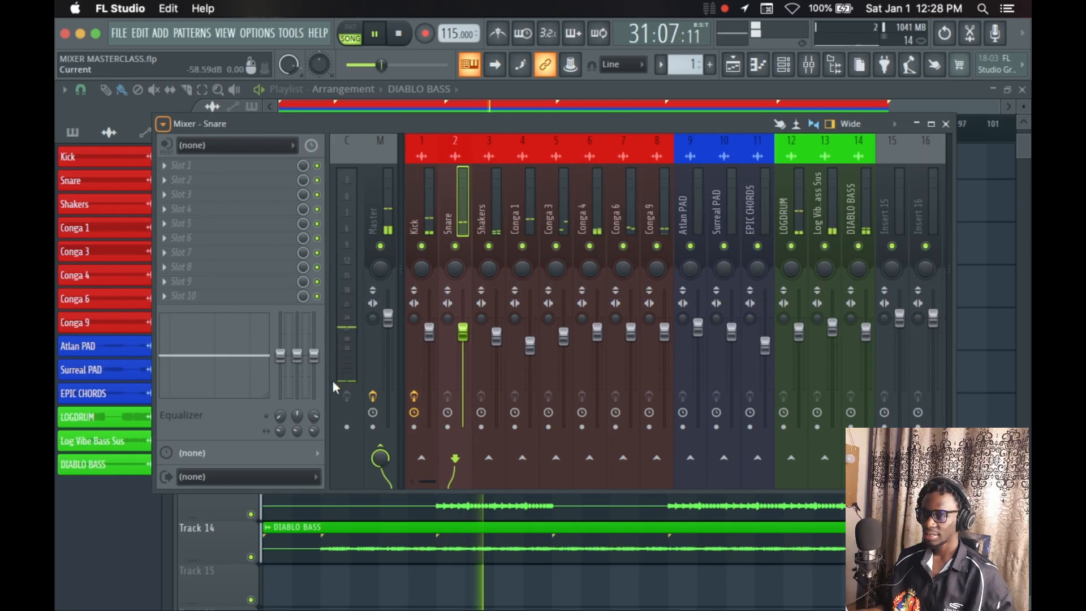
pyautogui.click(488, 206)
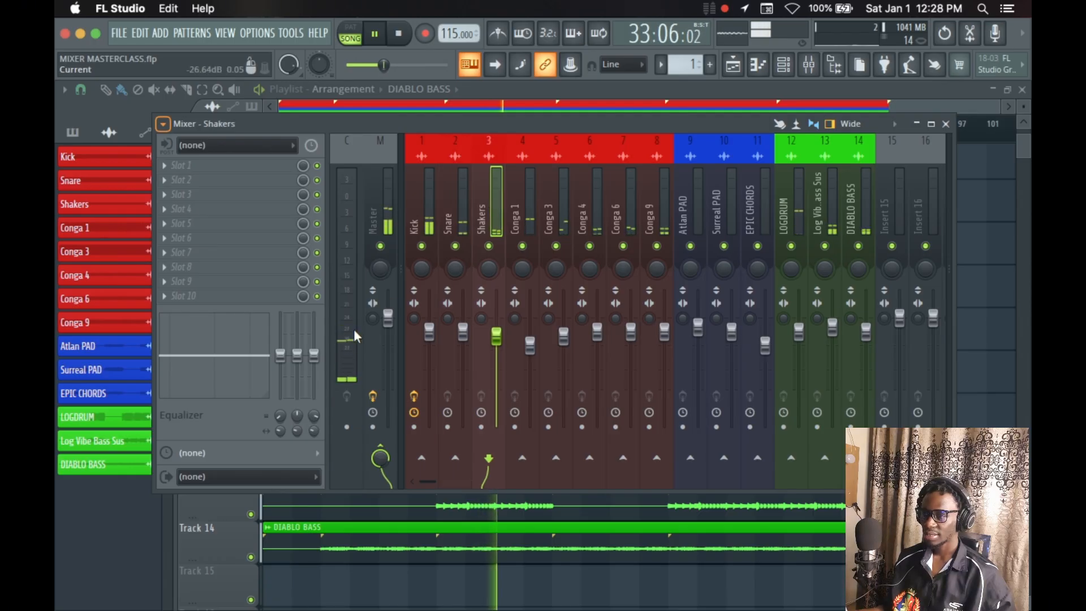
pyautogui.click(433, 207)
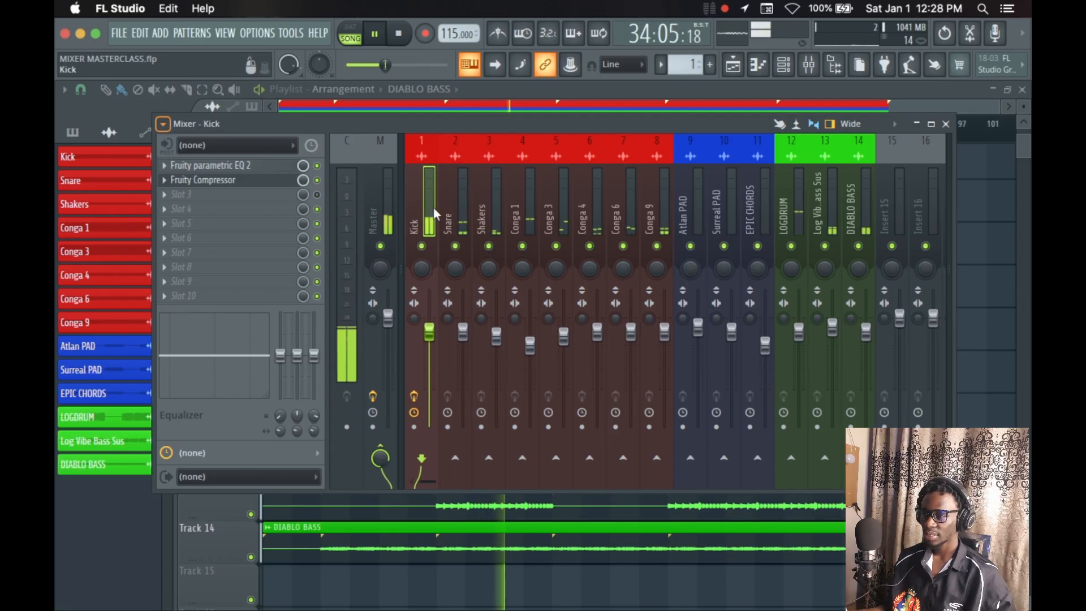
# Reopen the Kick's Fruity Compressor, set its threshold to -33.0 dB during playback, and stop the song.
pyautogui.click(247, 180)
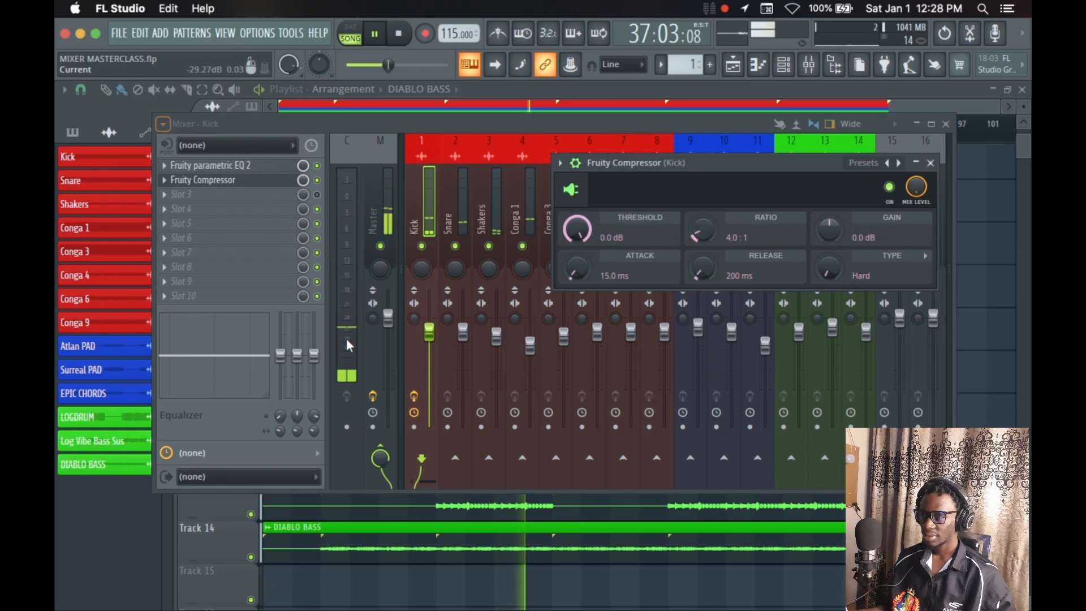
pyautogui.press('space')
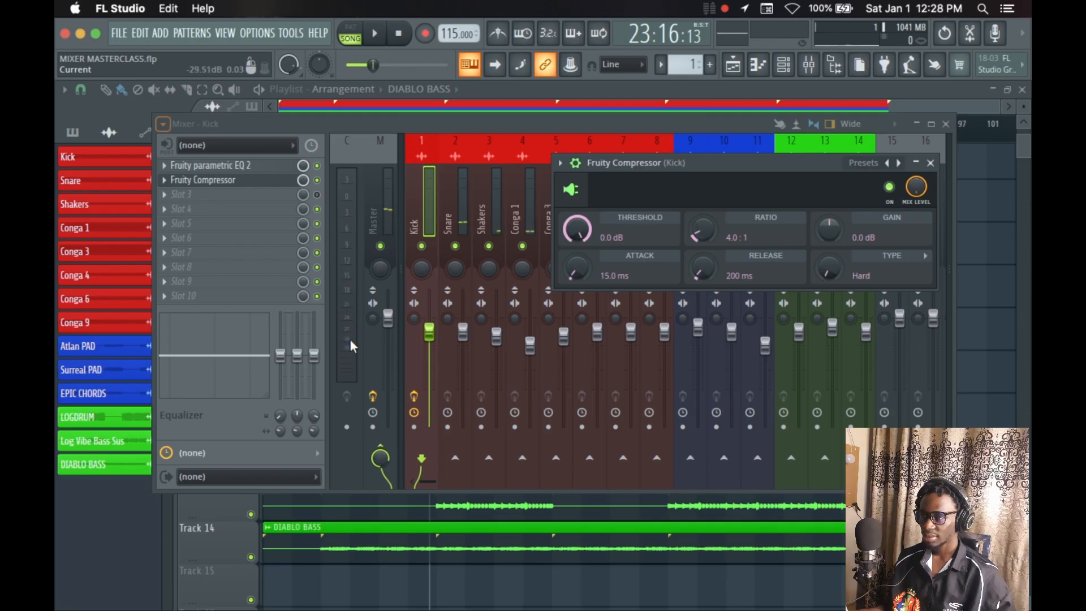
pyautogui.press('space')
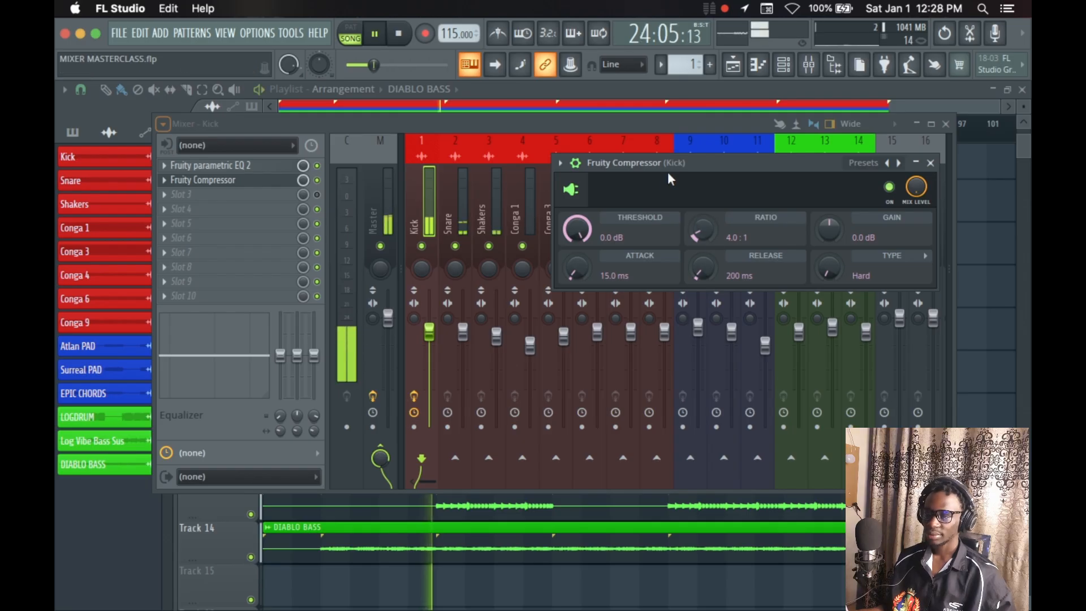
pyautogui.moveTo(657, 161); pyautogui.dragTo(564, 162)
pyautogui.moveTo(465, 222); pyautogui.dragTo(465, 276)
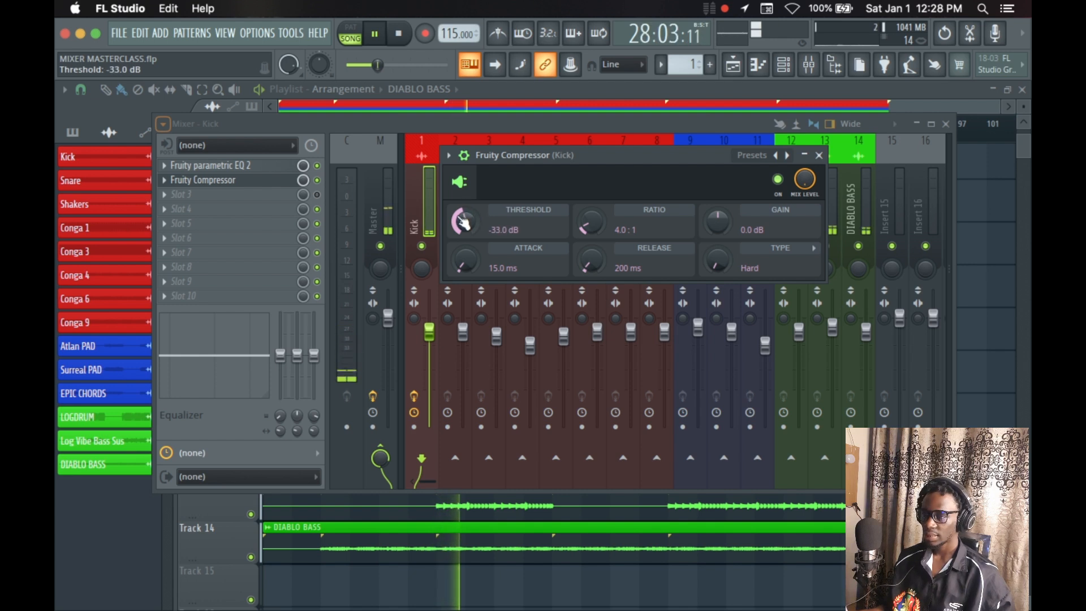
pyautogui.press('space')
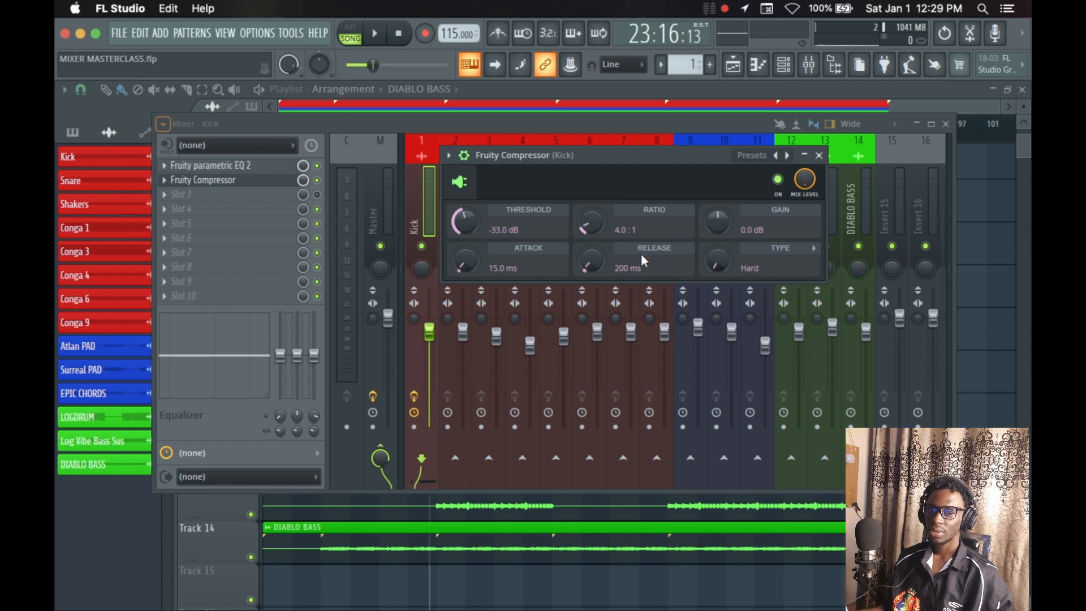
pyautogui.moveTo(582, 159); pyautogui.dragTo(496, 169)
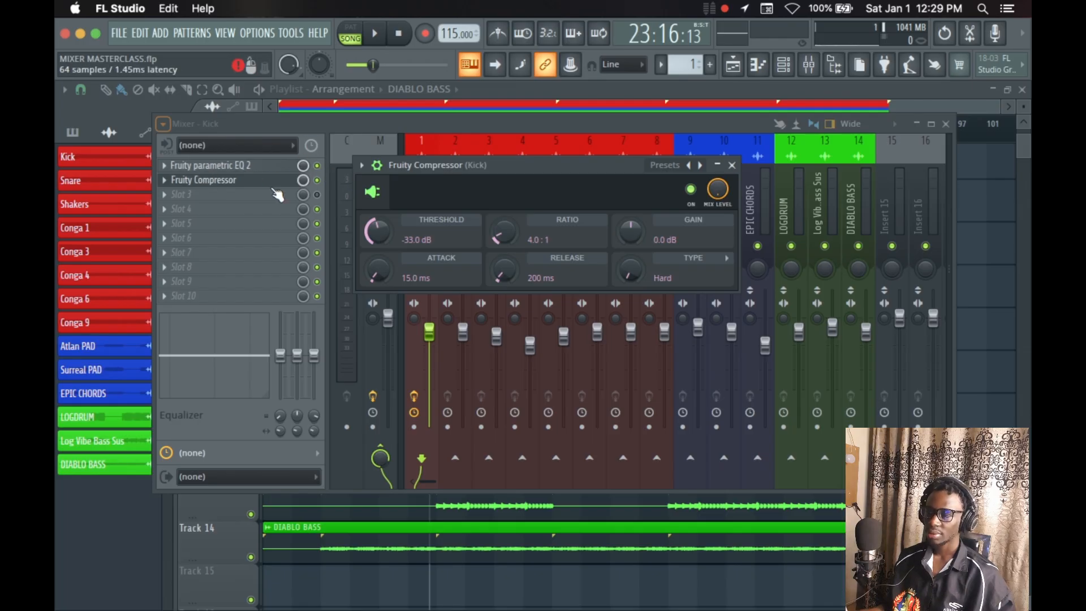
# Move the Kick's Fruity Compressor aside, raise its gain to 4.5 dB during playback, and close it.
pyautogui.moveTo(459, 165); pyautogui.dragTo(495, 174)
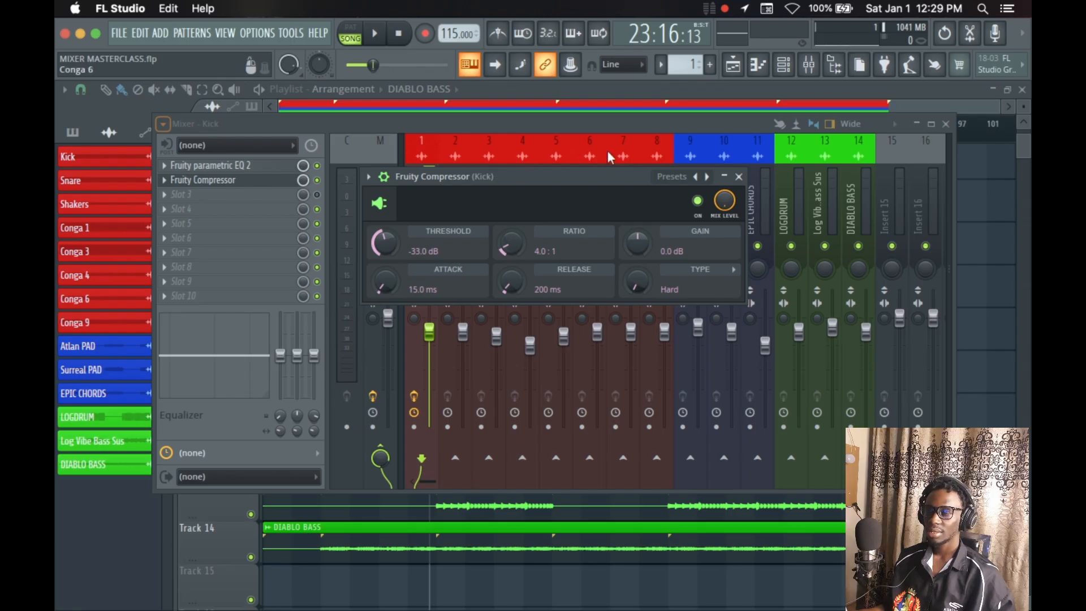
pyautogui.moveTo(571, 172); pyautogui.dragTo(589, 204)
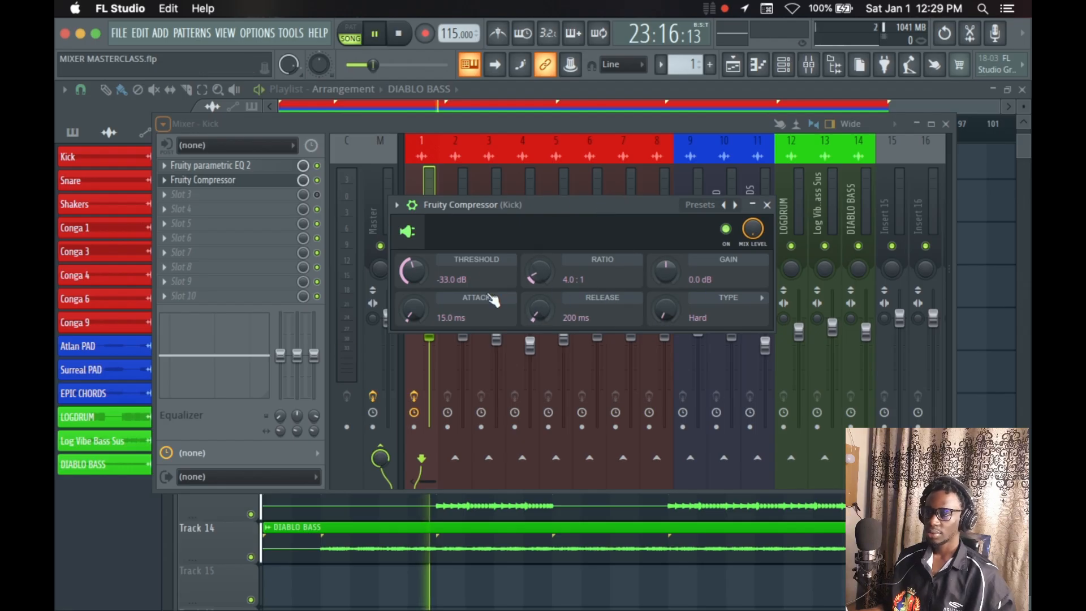
pyautogui.press('space')
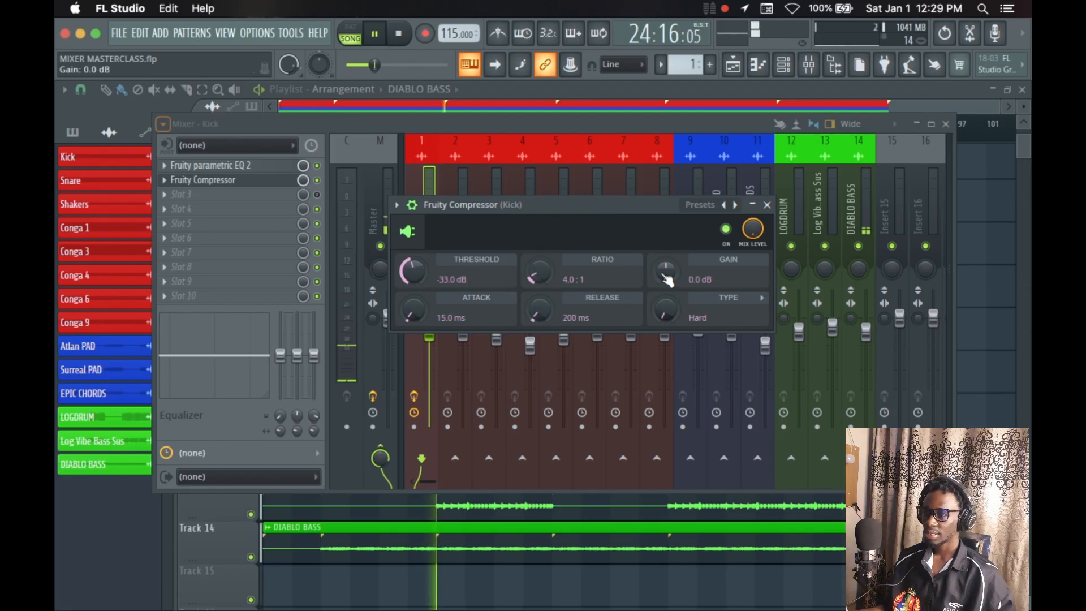
pyautogui.moveTo(667, 271); pyautogui.dragTo(667, 267)
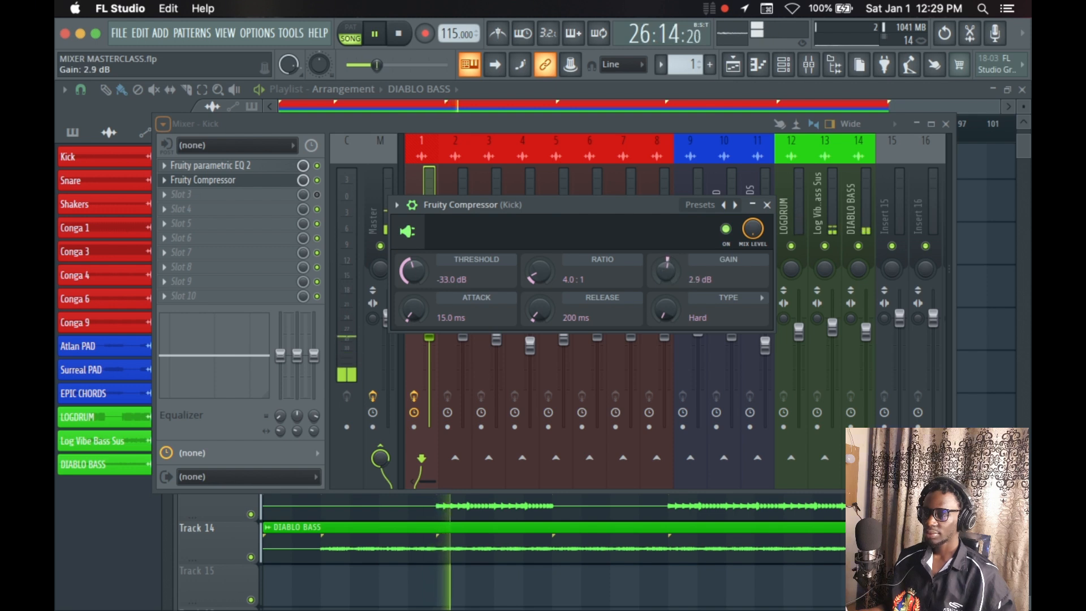
pyautogui.moveTo(667, 267); pyautogui.dragTo(667, 264)
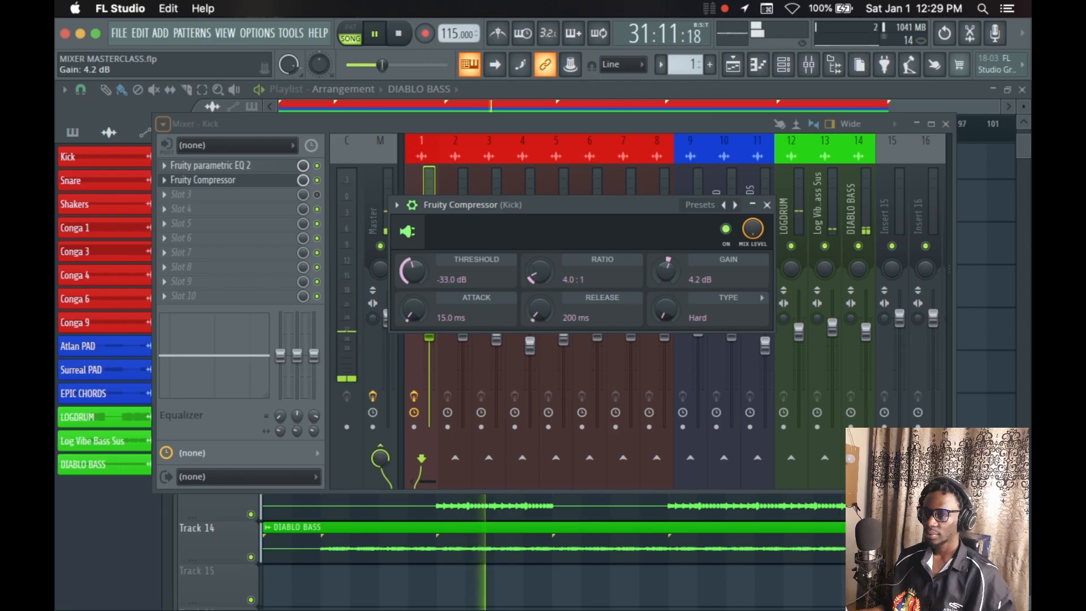
pyautogui.moveTo(667, 272); pyautogui.dragTo(667, 270)
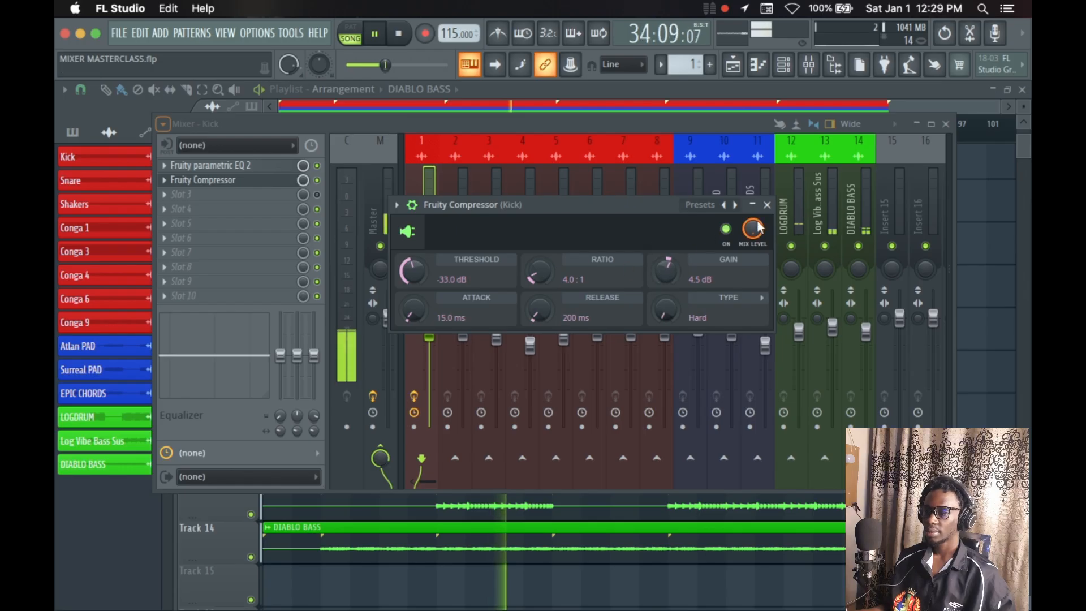
pyautogui.click(768, 205)
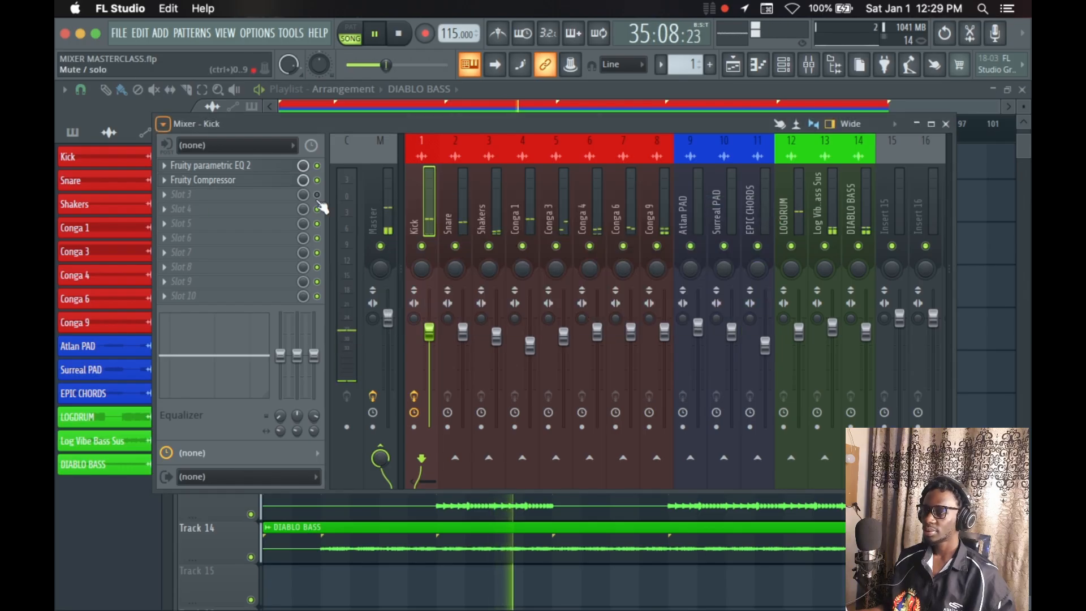
# Reopen the Kick's Fruity Compressor, bypass and re-enable it to compare the sound, close it, and stop the song.
pyautogui.click(199, 183)
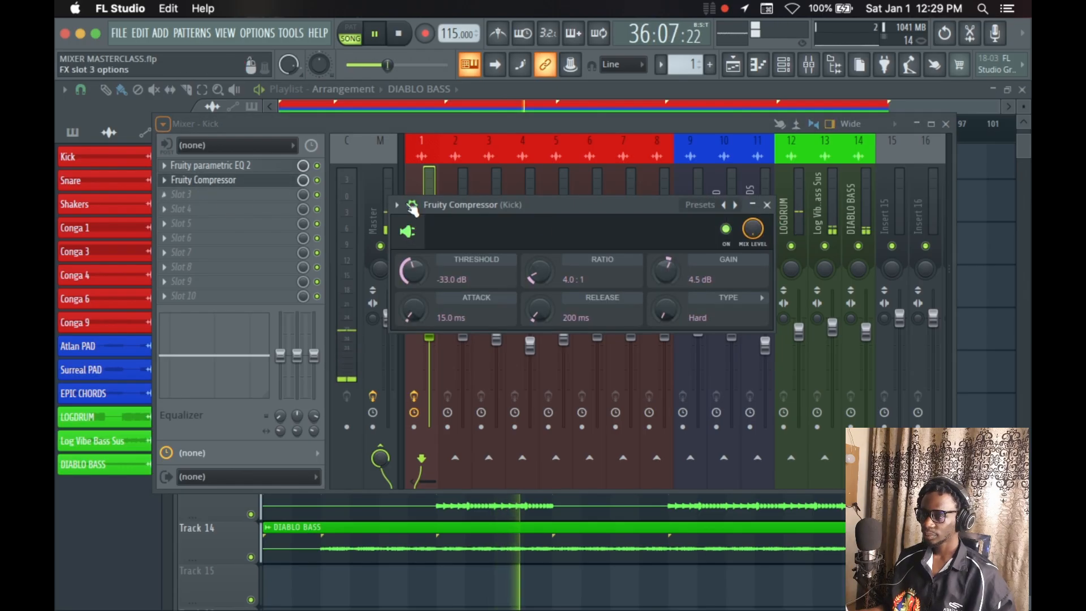
pyautogui.click(727, 232)
pyautogui.click(730, 234)
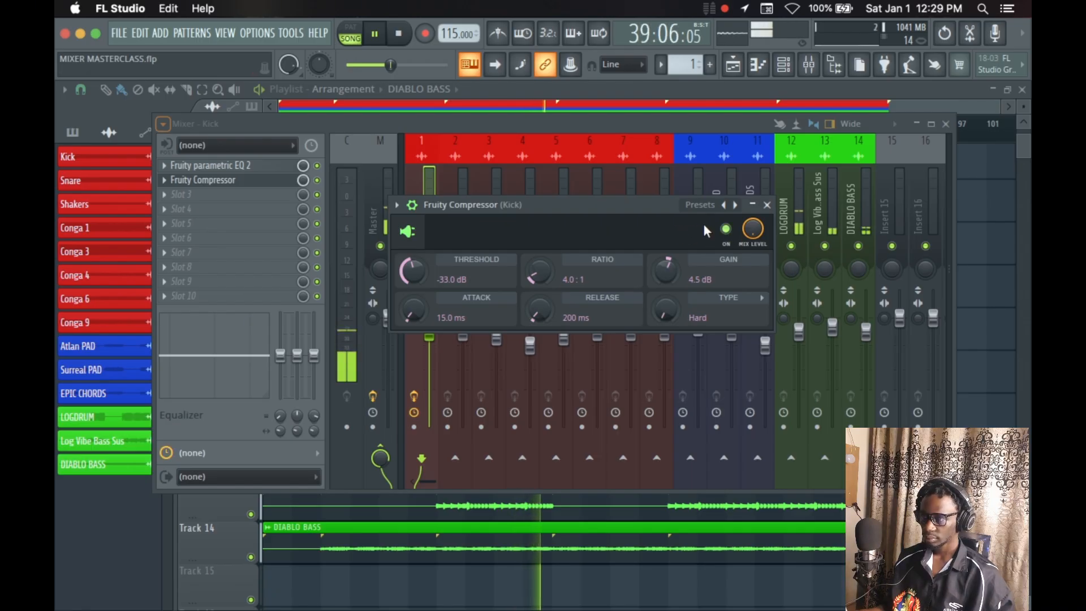
pyautogui.click(768, 205)
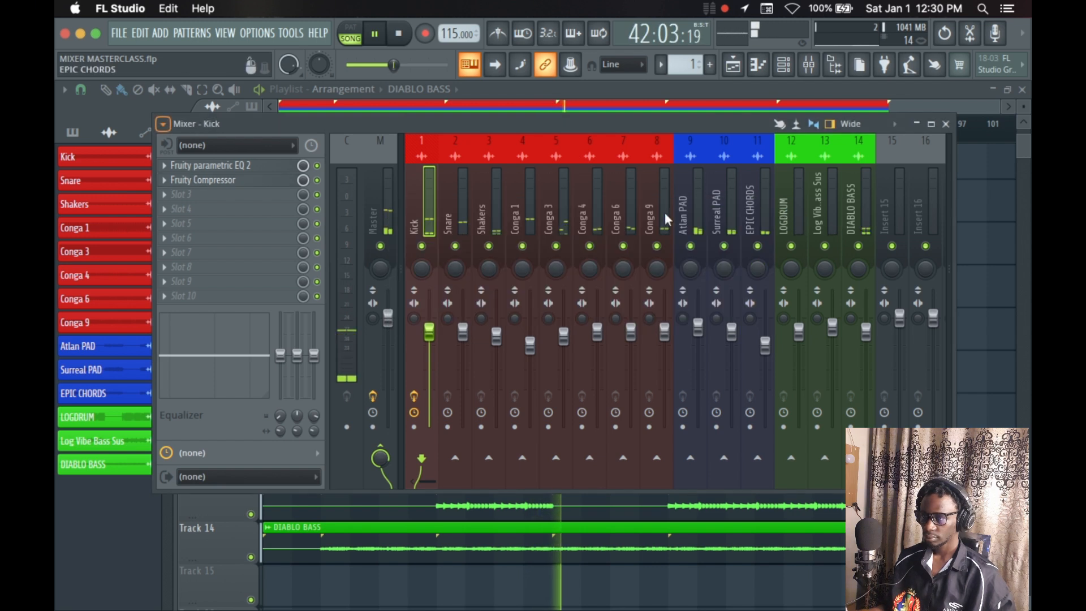
pyautogui.press('space')
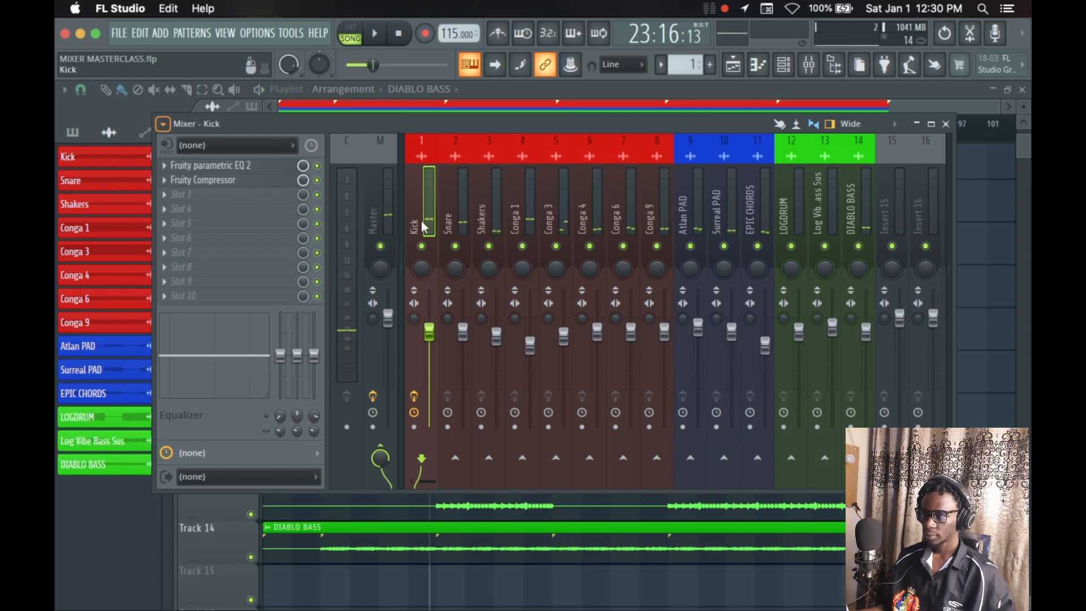
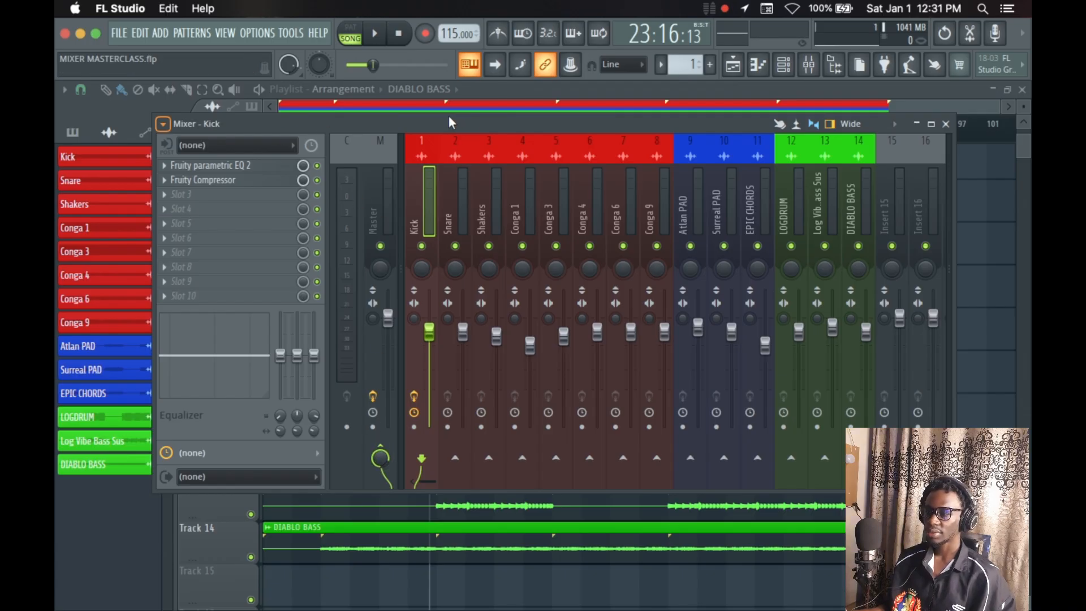
# Go through the mixer tracks from Snare to DIABLO BASS and check their effect slots.
pyautogui.click(456, 202)
pyautogui.click(497, 204)
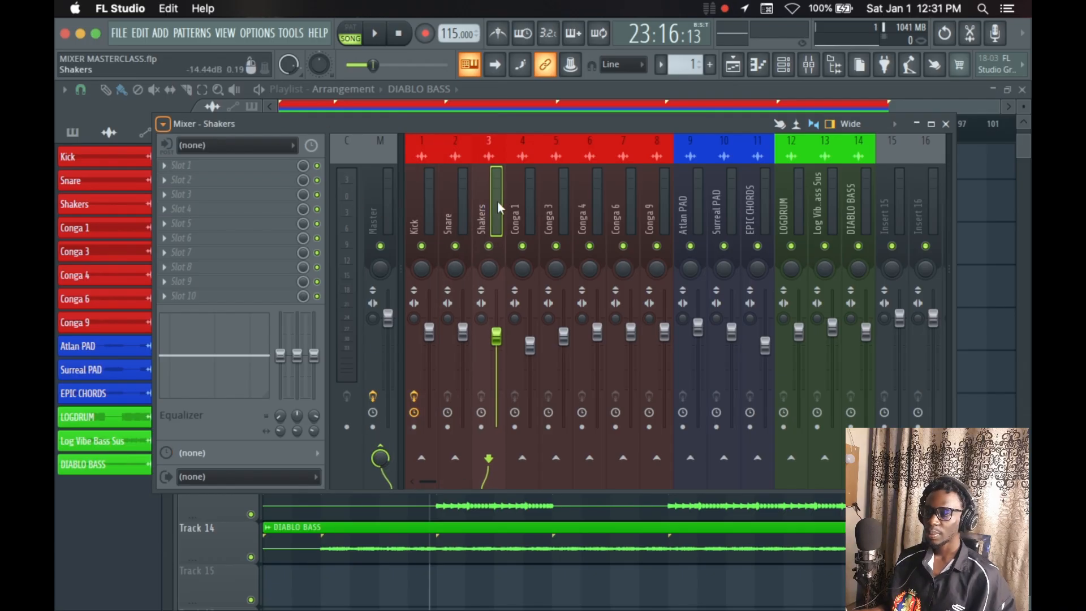
pyautogui.click(523, 209)
pyautogui.click(558, 197)
pyautogui.click(599, 198)
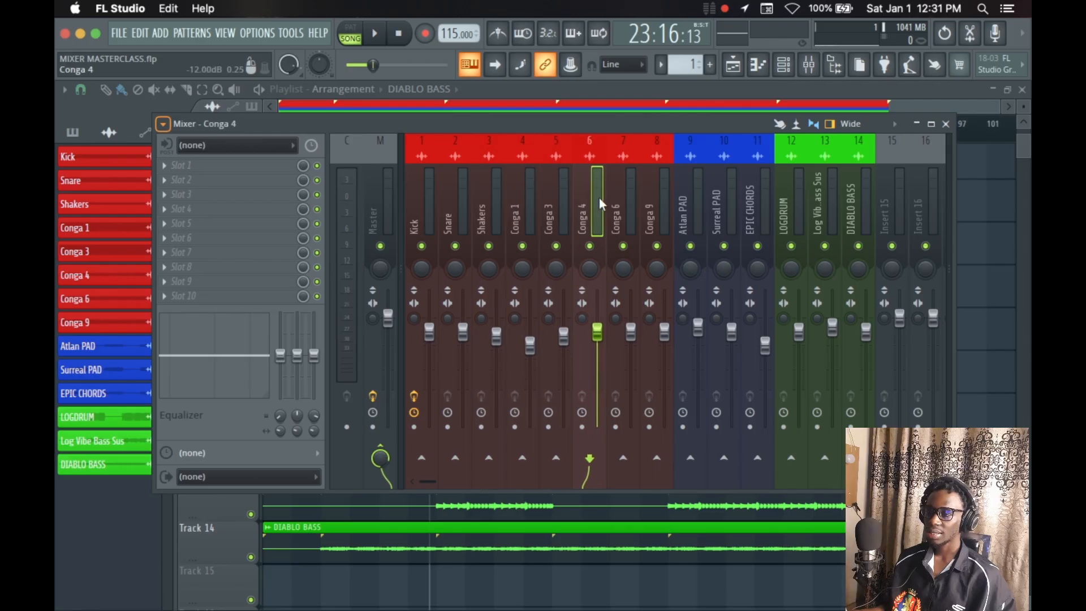
pyautogui.click(645, 197)
pyautogui.click(683, 199)
pyautogui.click(727, 198)
pyautogui.click(756, 198)
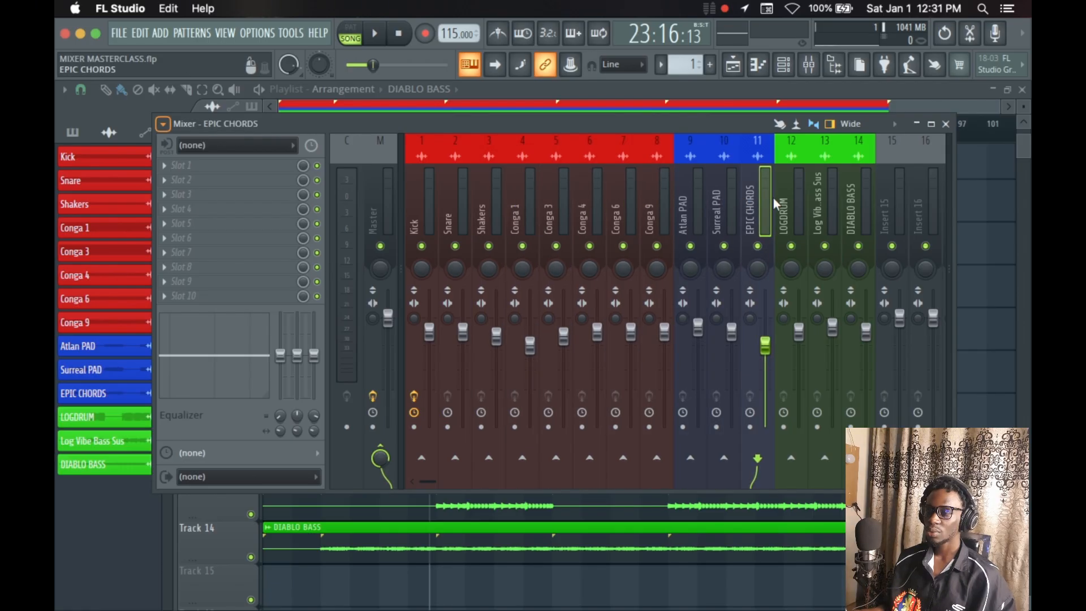
pyautogui.hscroll(1, 634, 199)
pyautogui.hscroll(3, 583, 195)
pyautogui.click(673, 189)
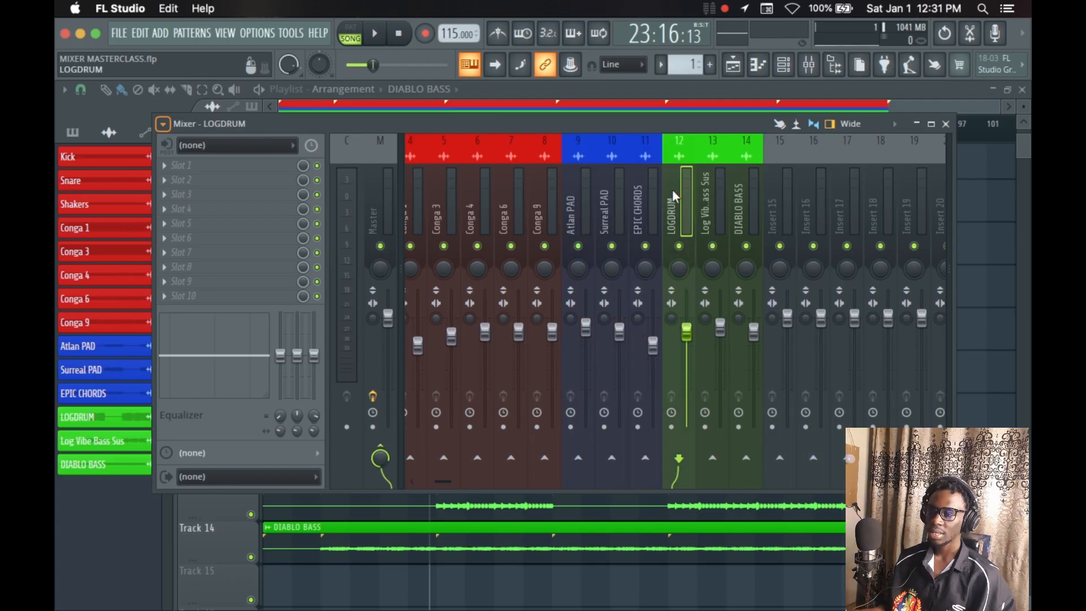
pyautogui.click(718, 190)
pyautogui.click(747, 189)
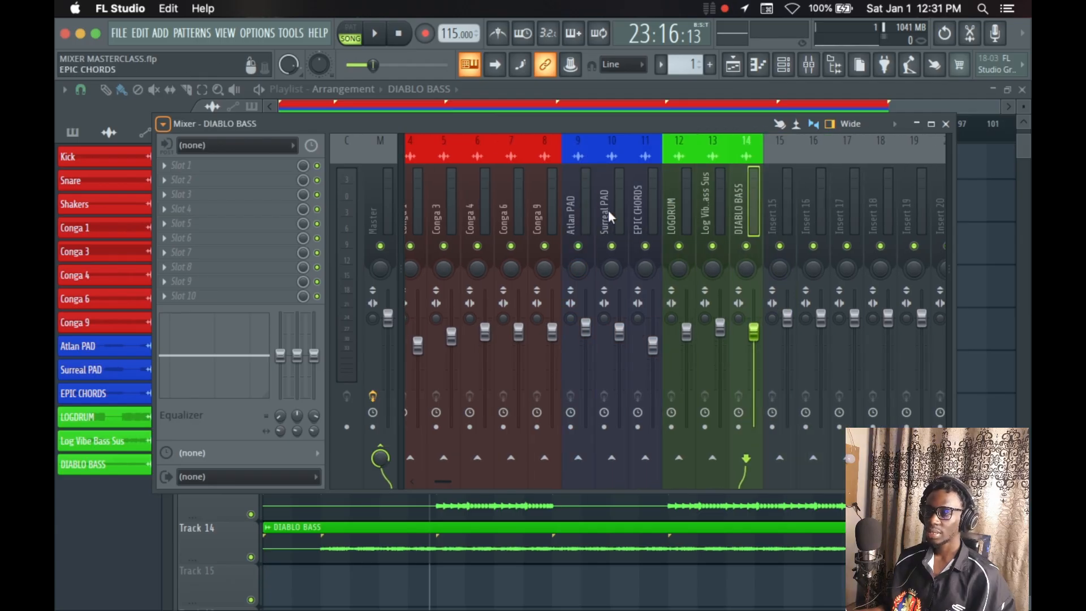
pyautogui.hscroll(-4, 576, 210)
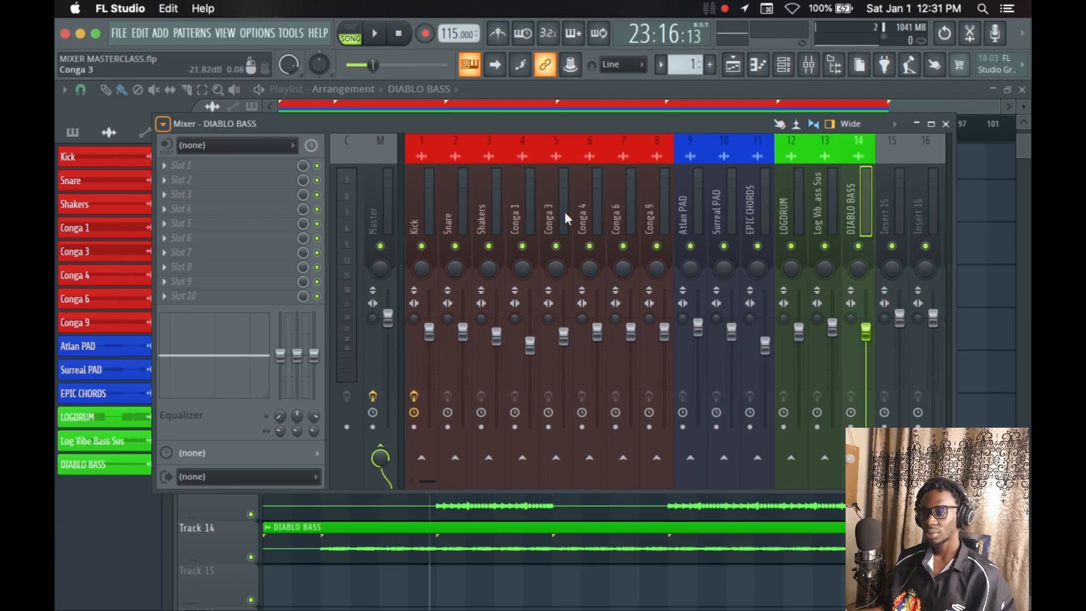
pyautogui.hscroll(4, 565, 212)
pyautogui.hscroll(8, 512, 212)
pyautogui.hscroll(-11, 515, 211)
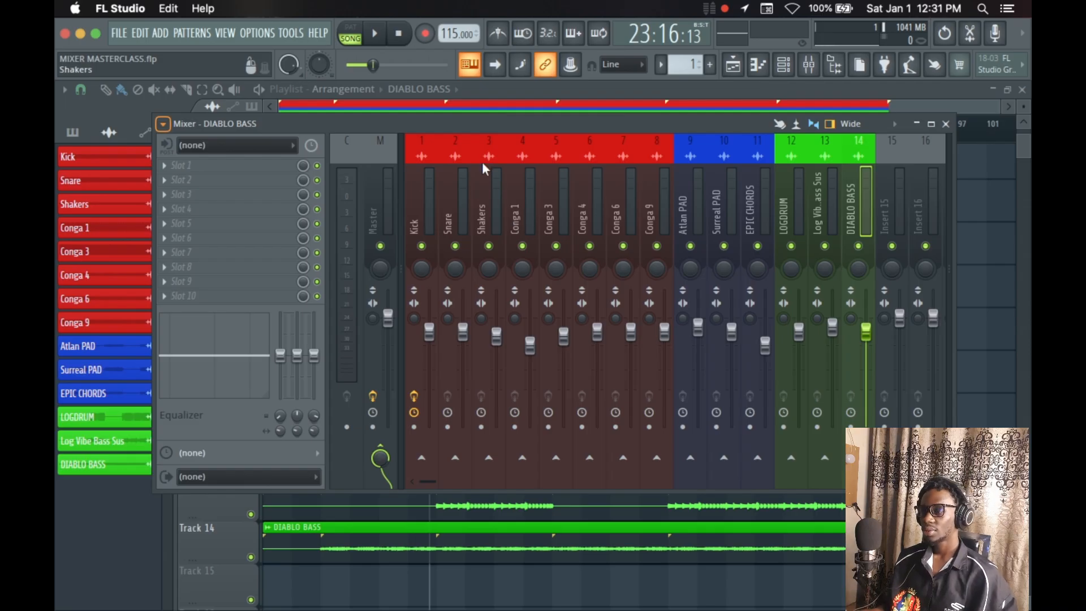
pyautogui.hscroll(3, 443, 216)
pyautogui.hscroll(-3, 441, 208)
pyautogui.hscroll(-1, 441, 209)
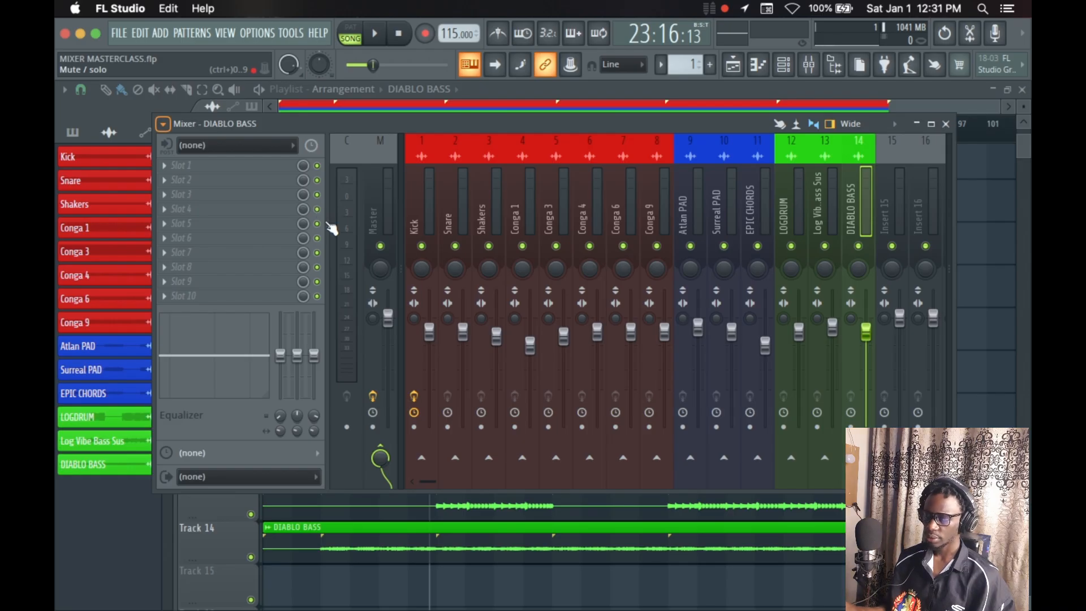
# Compare the effect slots of the Kick and Snare tracks, and check Shakers, Conga 1 and Conga 3.
pyautogui.click(415, 186)
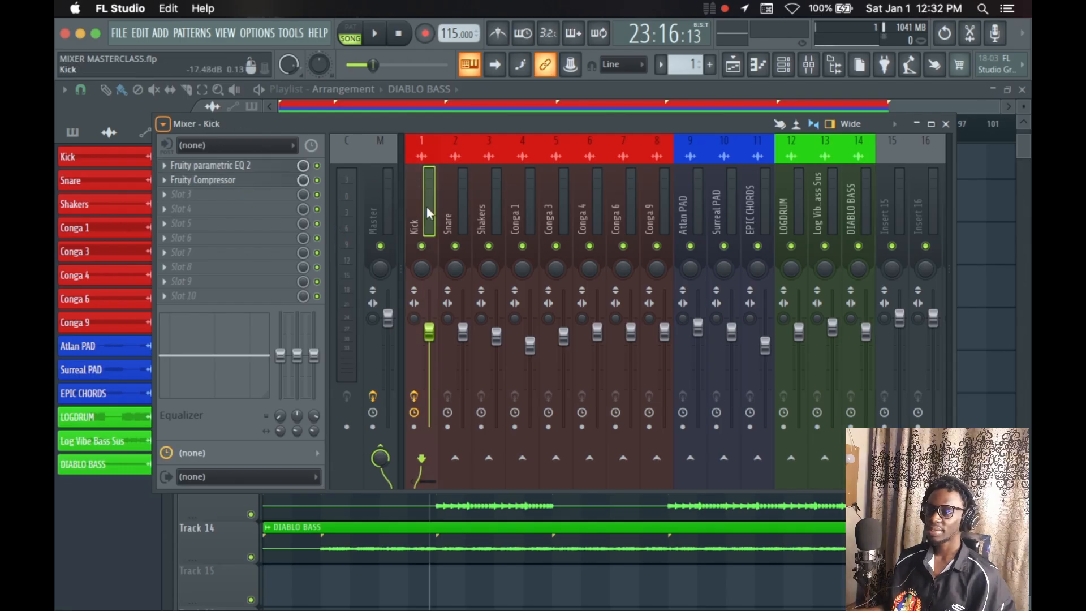
pyautogui.click(456, 213)
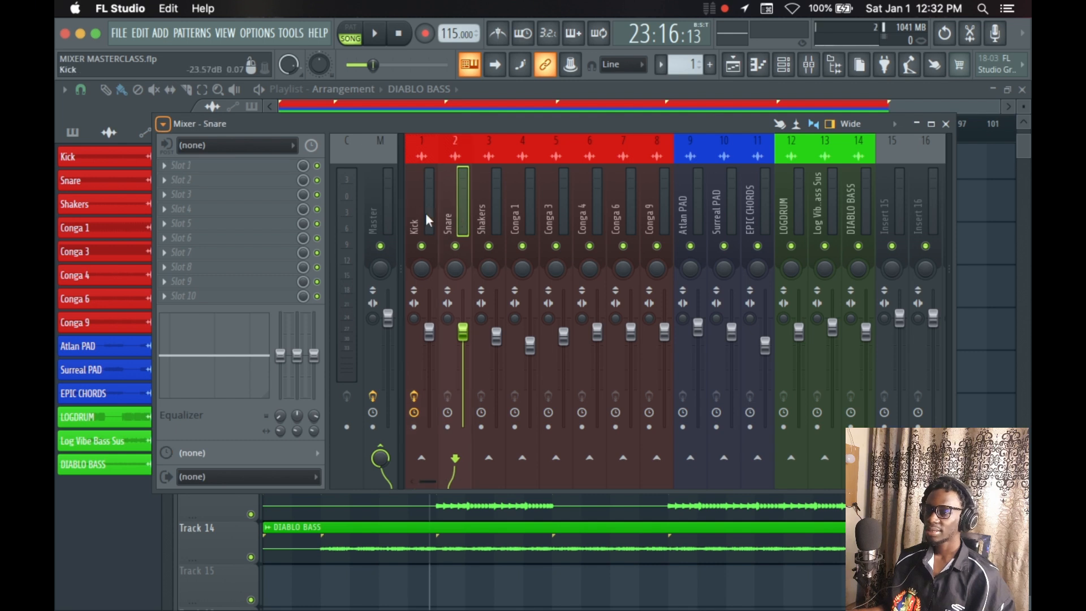
pyautogui.click(425, 213)
pyautogui.click(456, 213)
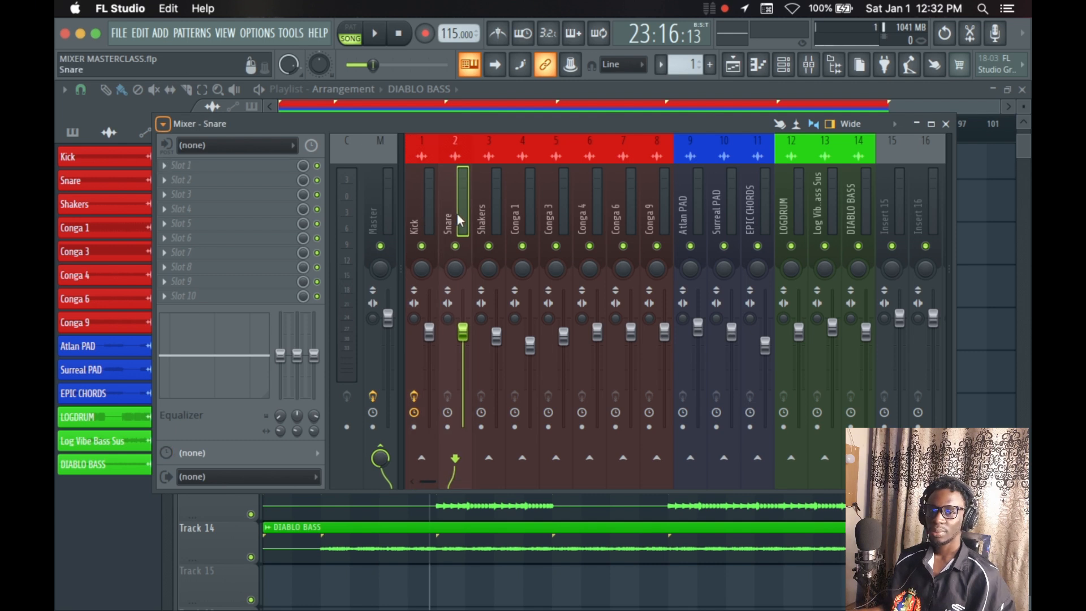
pyautogui.click(488, 211)
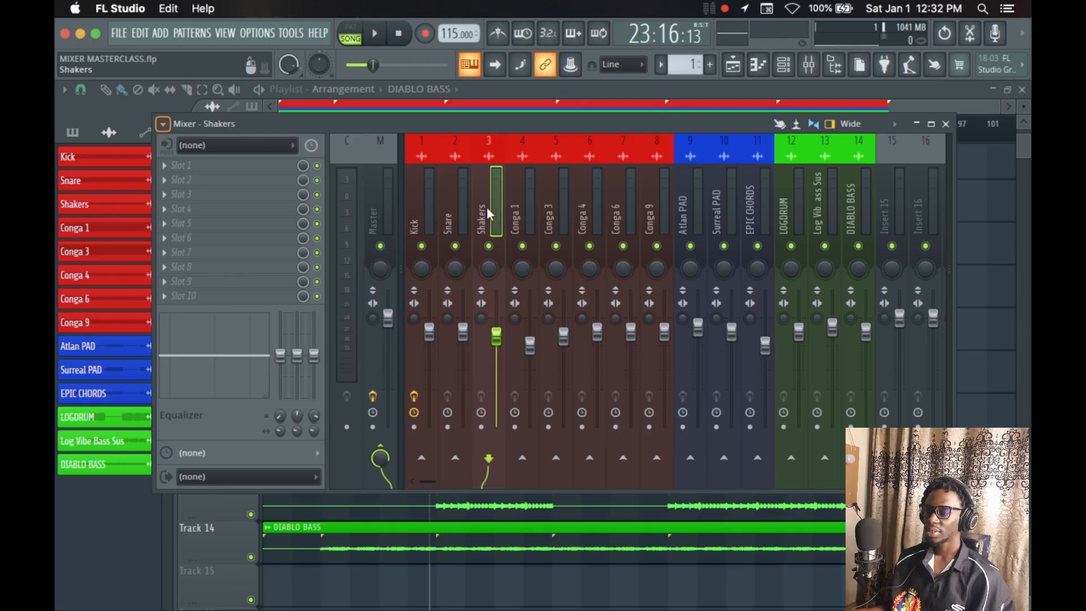
pyautogui.click(535, 206)
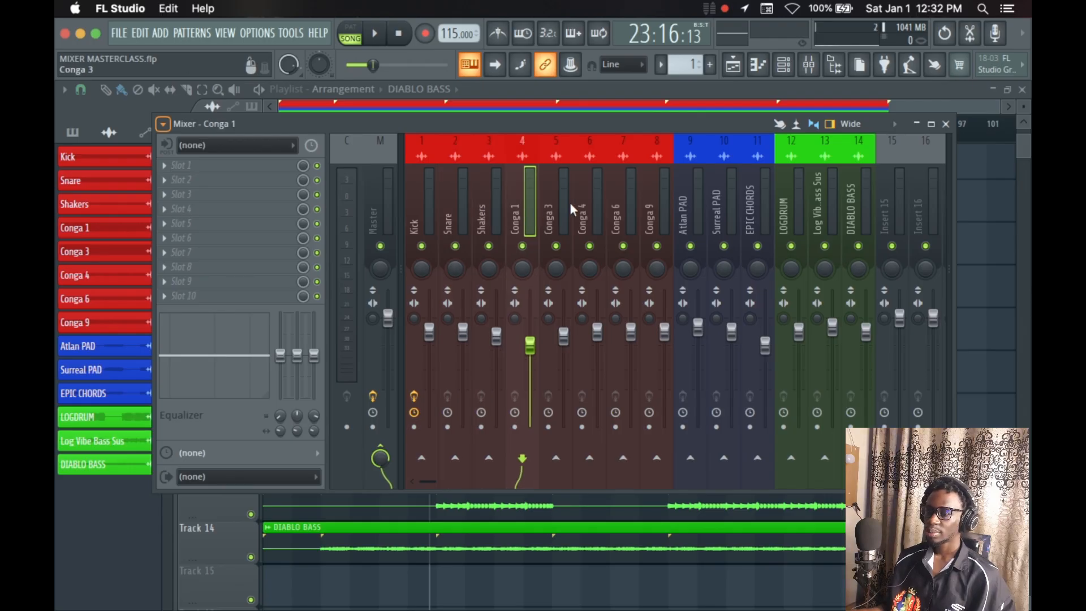
pyautogui.click(569, 202)
pyautogui.scroll(-3, 586, 206)
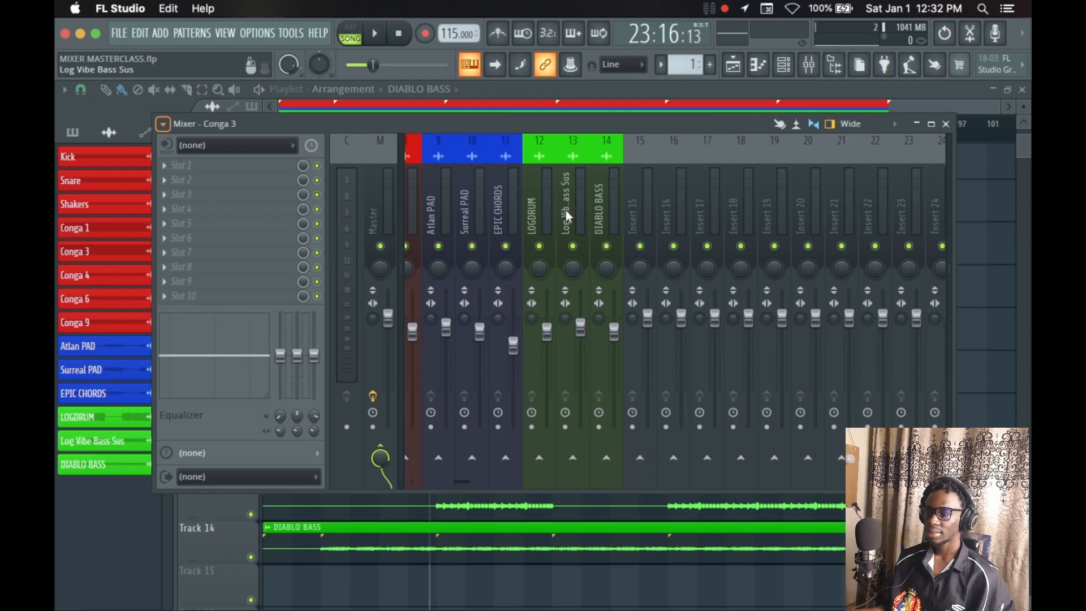
pyautogui.scroll(3, 566, 211)
pyautogui.scroll(-4, 554, 212)
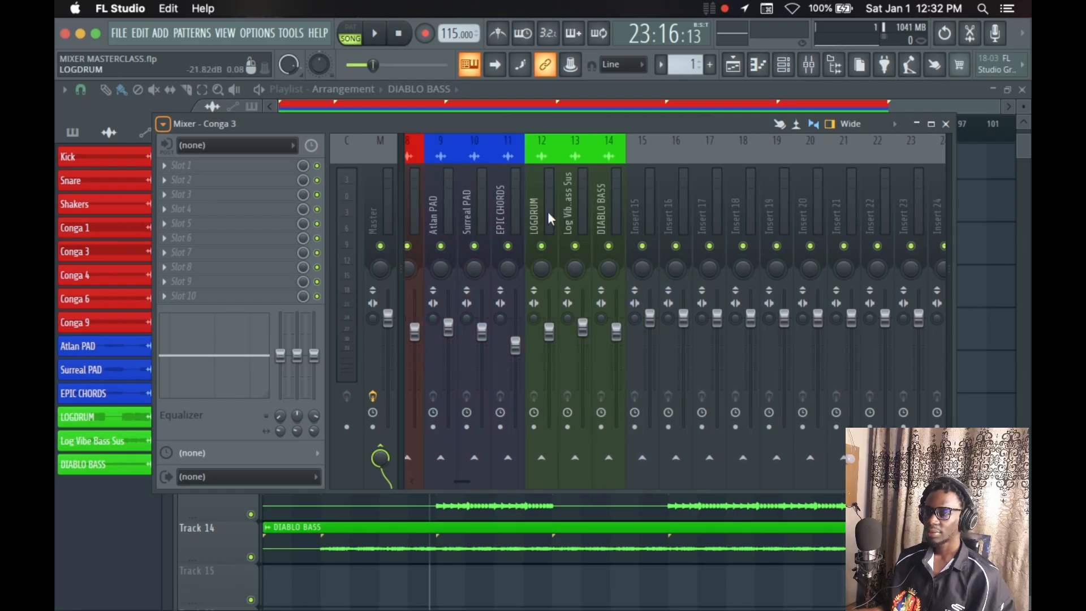
pyautogui.scroll(4, 490, 216)
pyautogui.scroll(4, 520, 212)
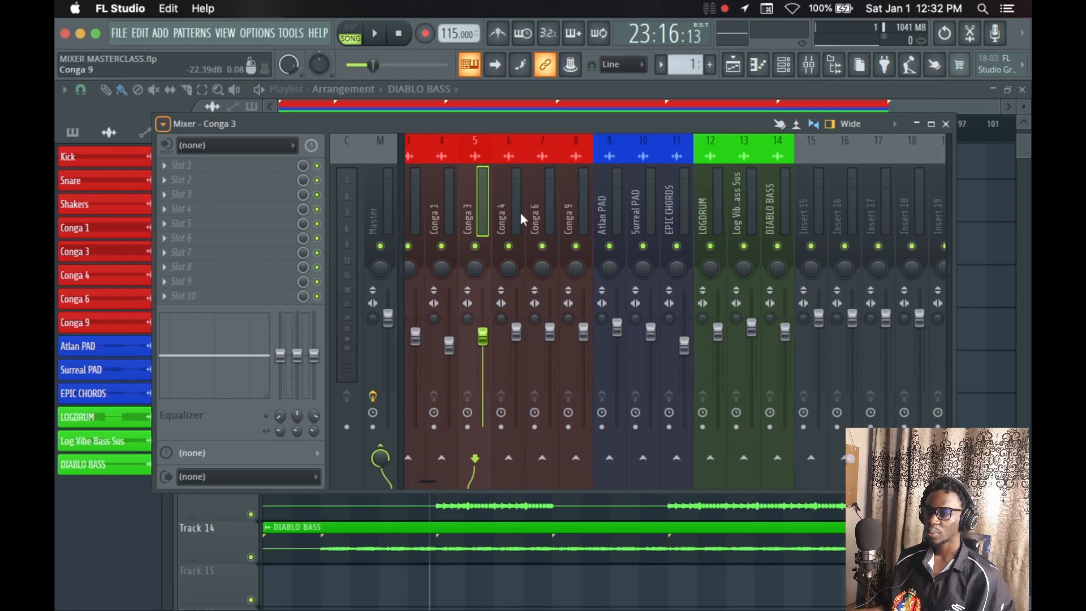
pyautogui.scroll(-3, 536, 212)
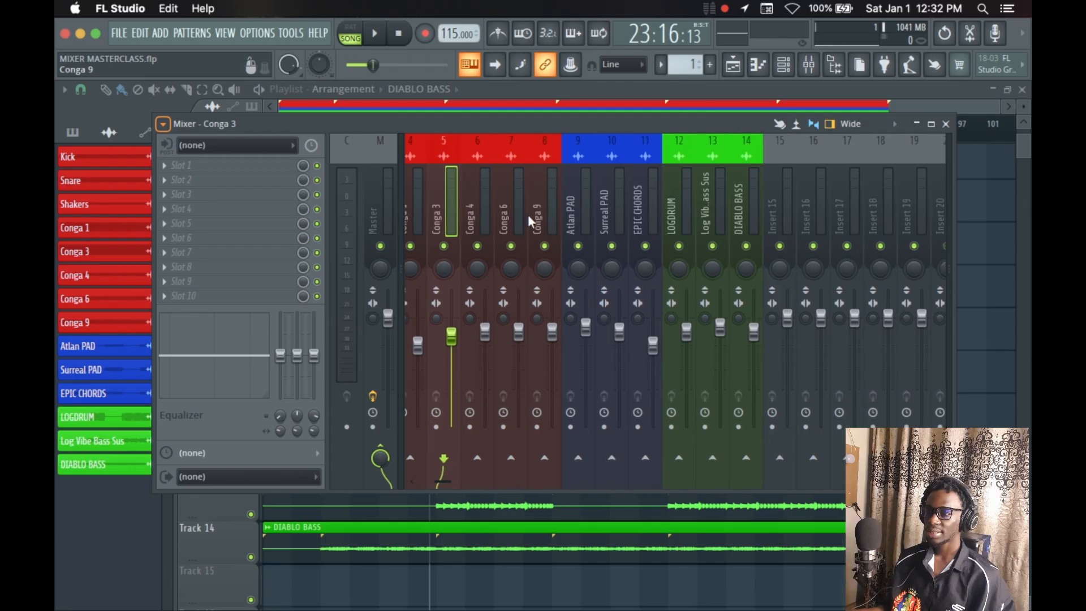
pyautogui.scroll(-4, 527, 215)
pyautogui.scroll(3, 524, 213)
pyautogui.scroll(-3, 522, 211)
pyautogui.scroll(3, 520, 211)
# Load Fruity parametric EQ 2 into the Atlan PAD track's first effect slot during playback, and pull band 1 fully down to cut the lows.
pyautogui.press('space')
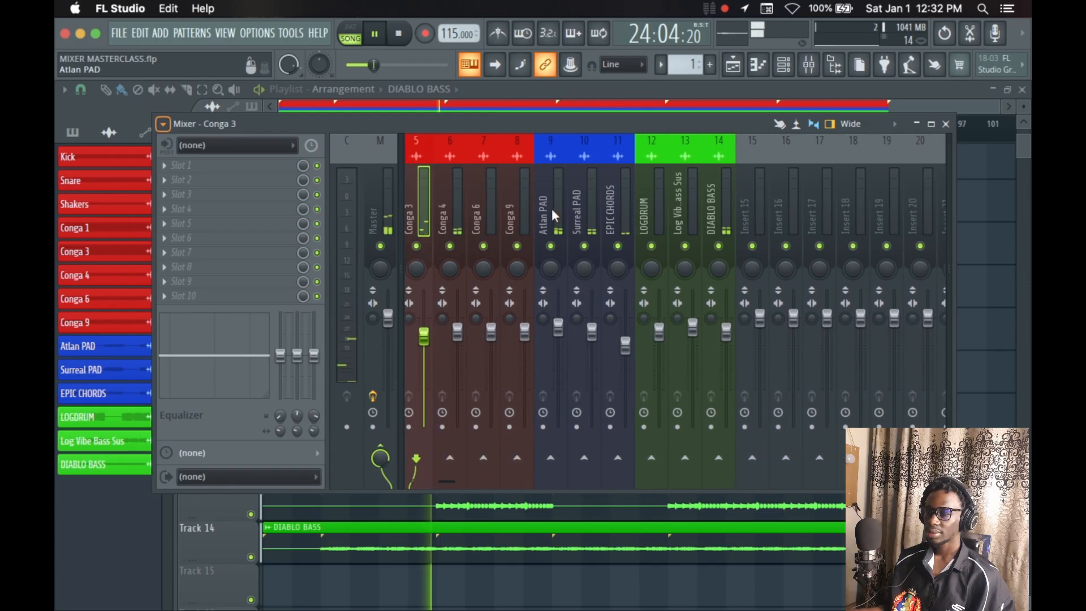
pyautogui.click(552, 208)
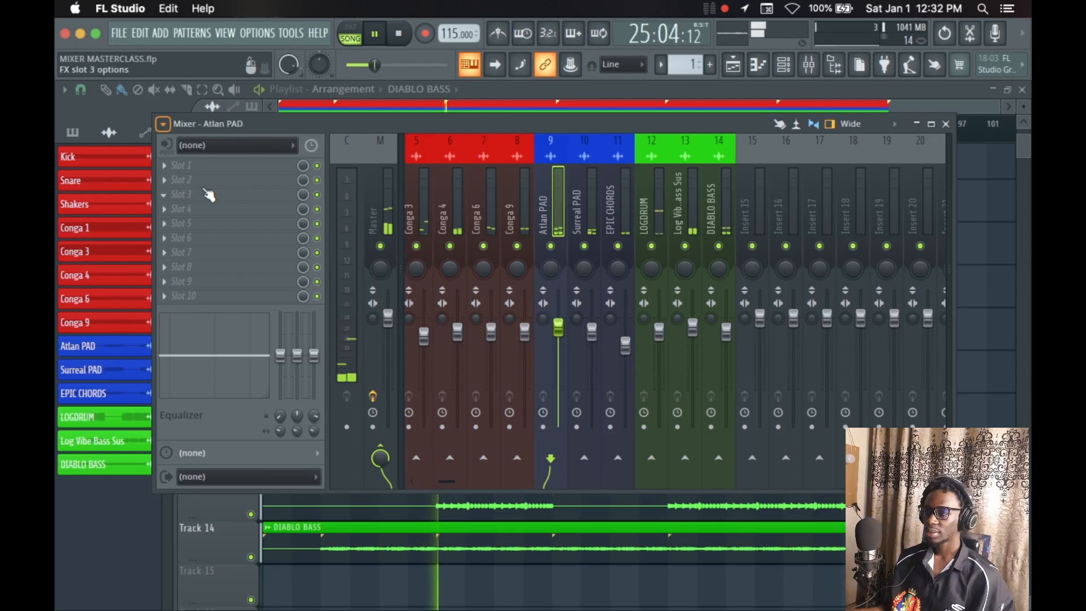
pyautogui.click(206, 170)
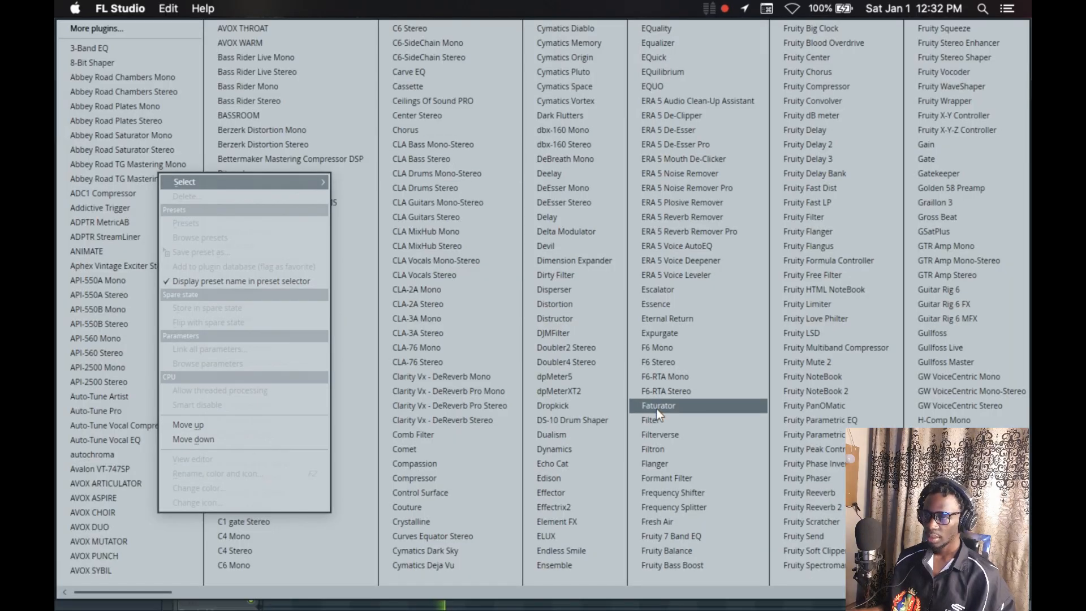
pyautogui.click(821, 434)
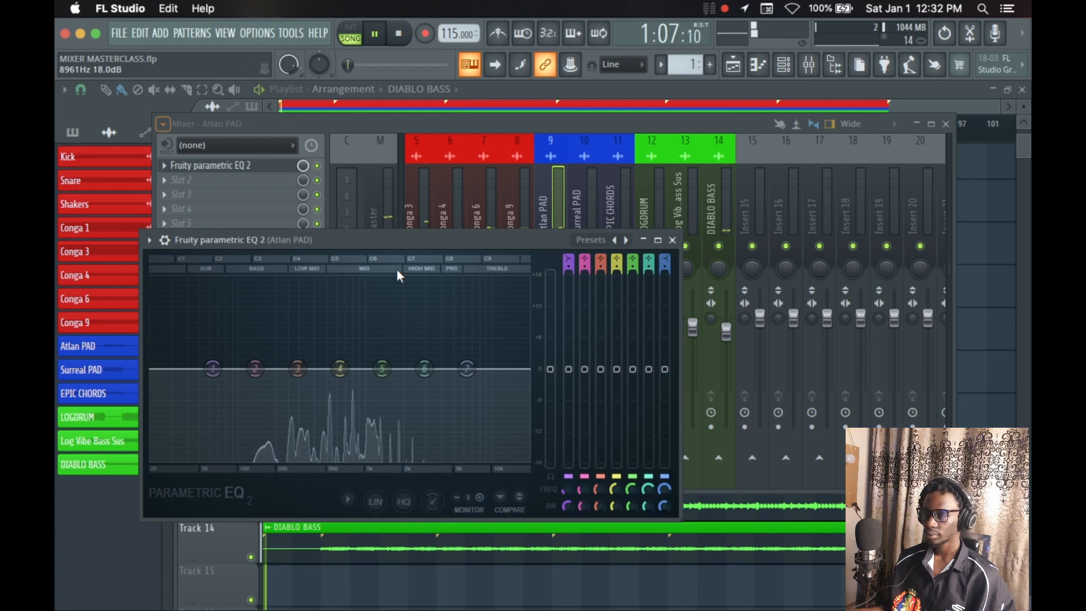
pyautogui.moveTo(212, 369); pyautogui.dragTo(247, 457)
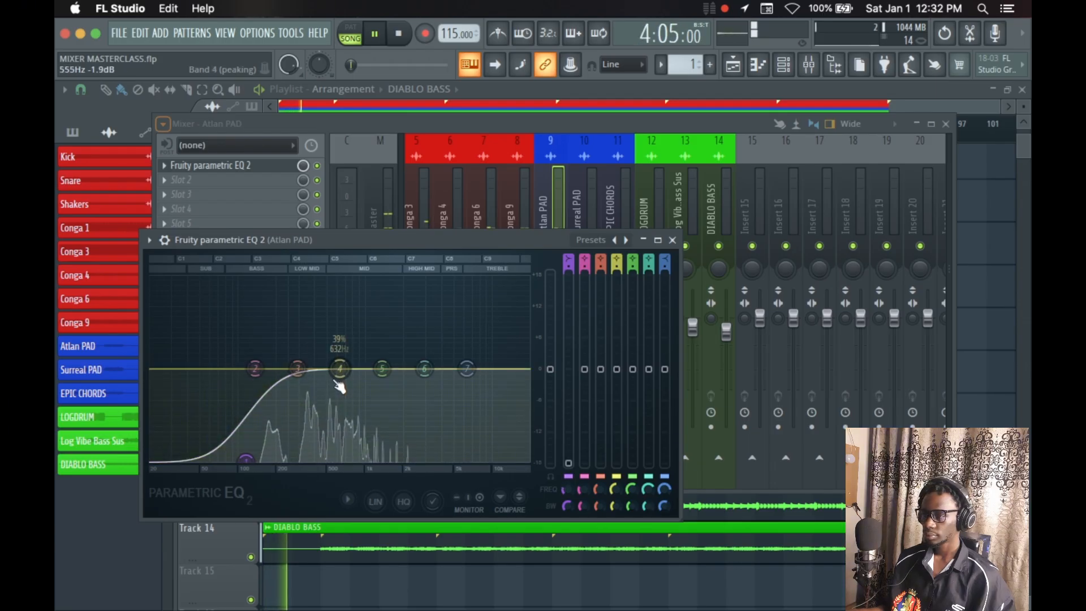
# Boost band 4 of the Atlan PAD's EQ to 18 dB at 458 Hz with 11% bandwidth, listen, and pull it down to a slight cut.
pyautogui.moveTo(340, 369); pyautogui.dragTo(322, 279)
pyautogui.scroll(-5, 334, 287)
pyautogui.press('space')
pyautogui.press('space')
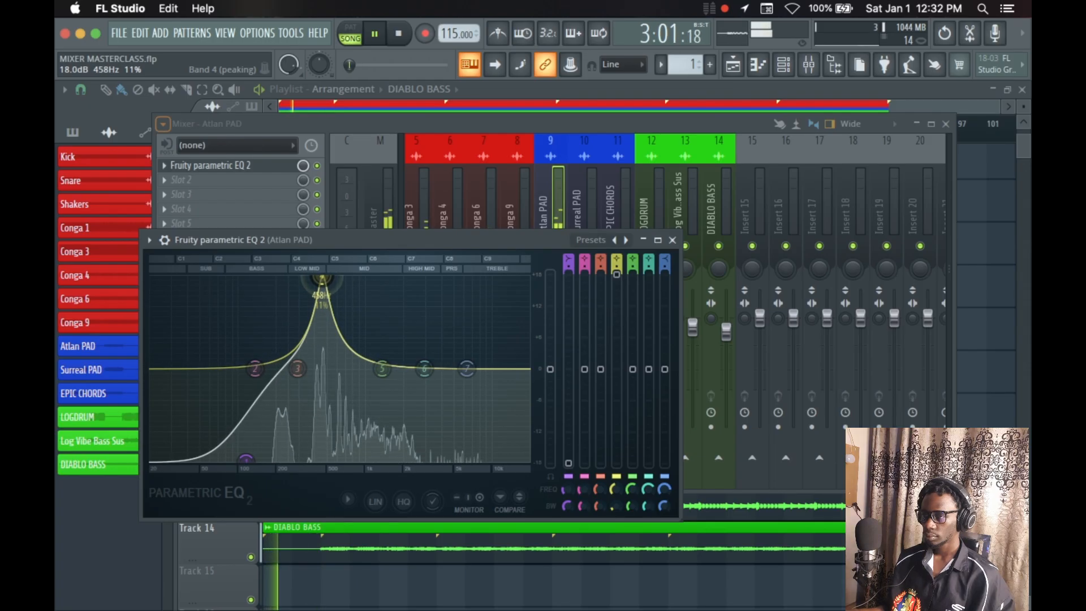
pyautogui.moveTo(617, 274); pyautogui.dragTo(616, 387)
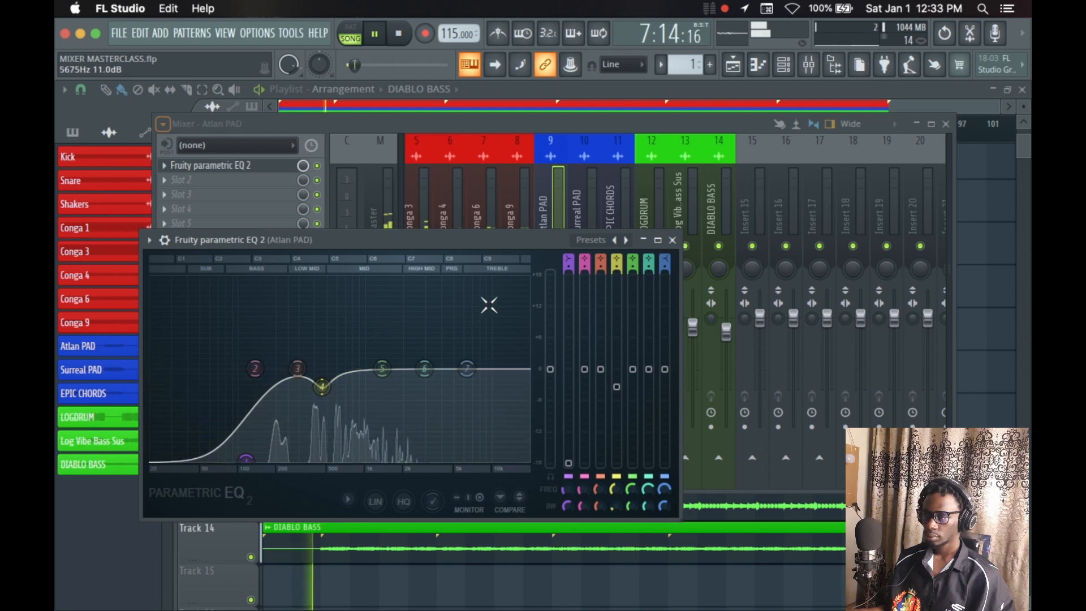
pyautogui.click(672, 239)
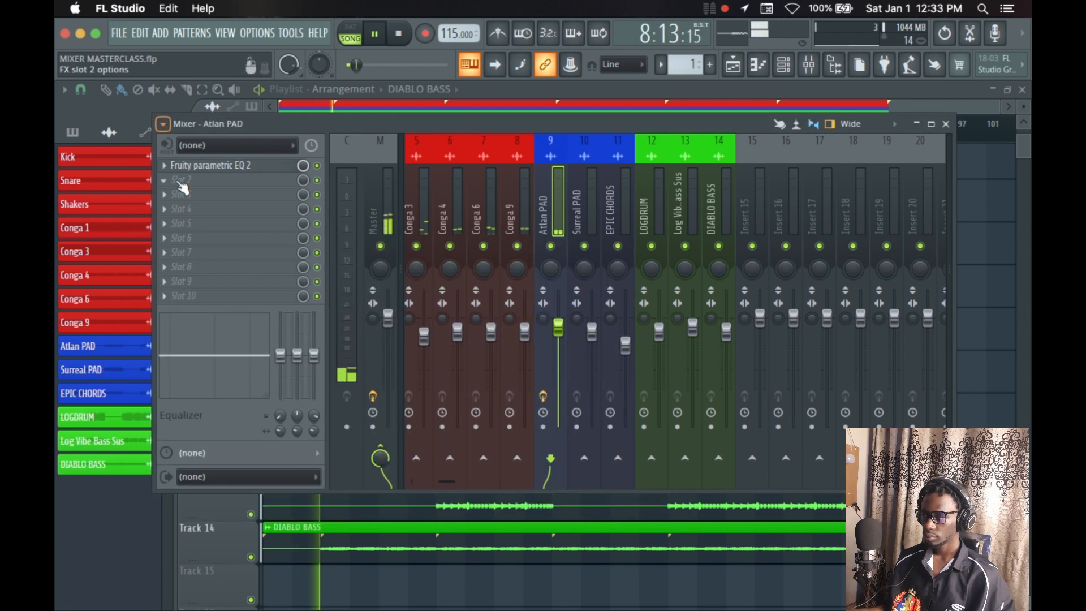
# Add Fruity Compressor to slot 2 of the Atlan PAD with threshold -40 dB, ratio 2.0:1 and gain 3.0 dB.
pyautogui.click(205, 181)
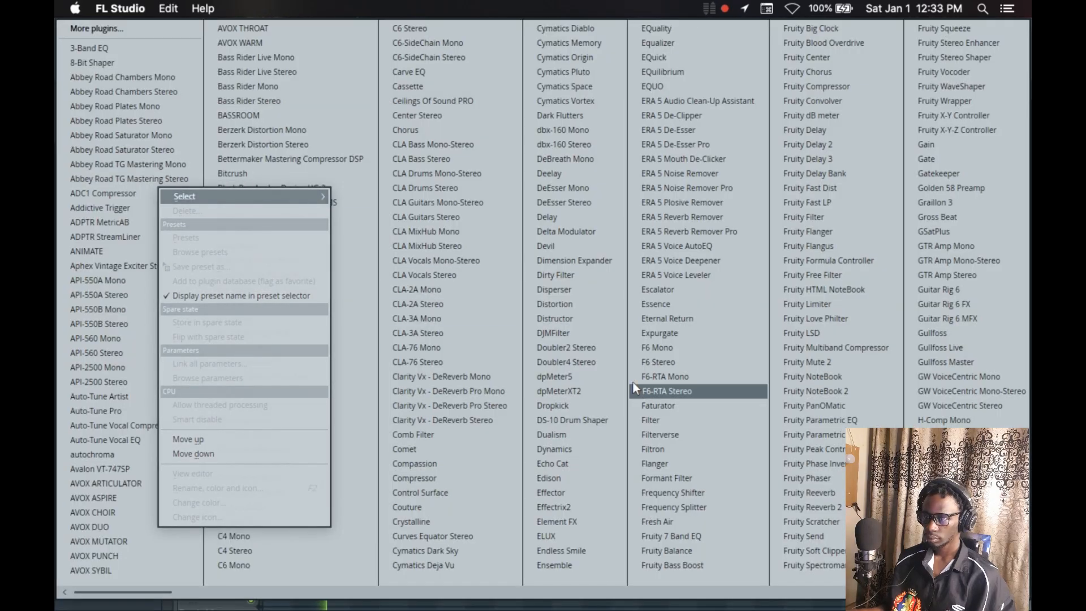
pyautogui.click(814, 89)
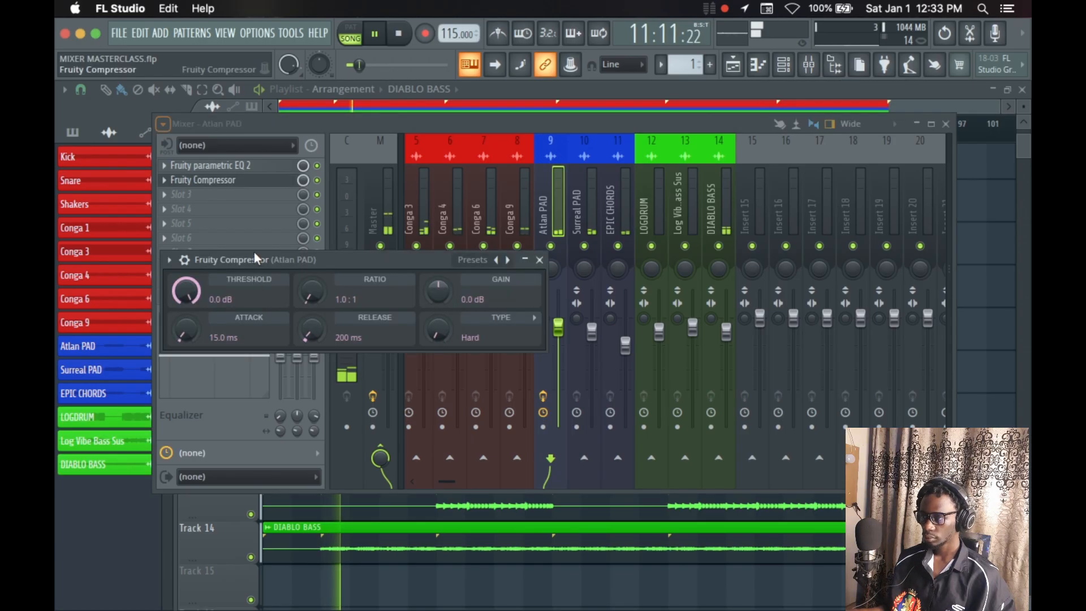
pyautogui.moveTo(261, 260); pyautogui.dragTo(389, 175)
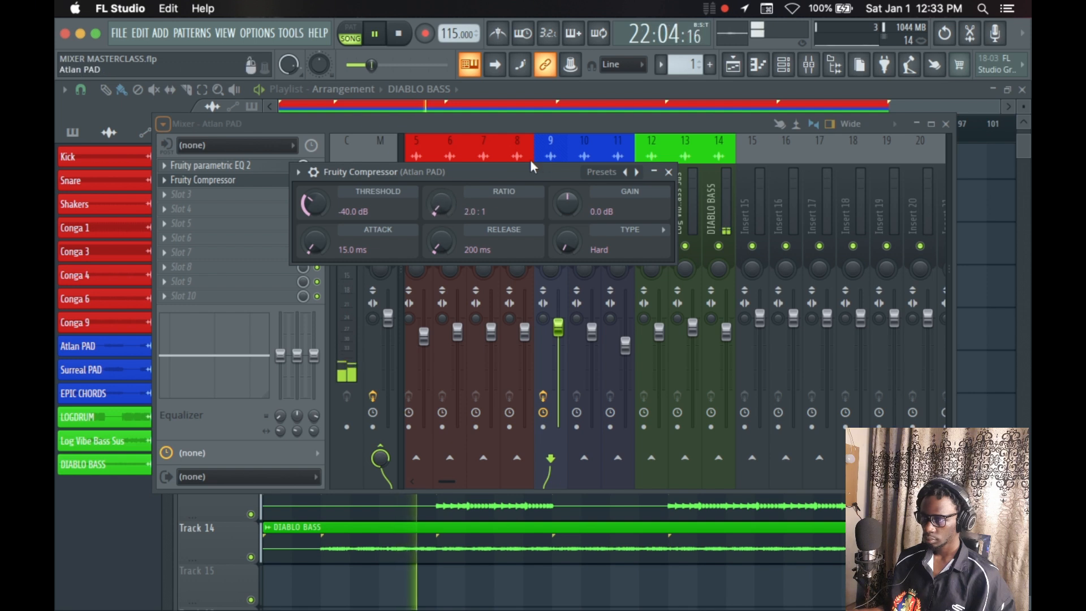
pyautogui.moveTo(568, 214); pyautogui.dragTo(567, 208)
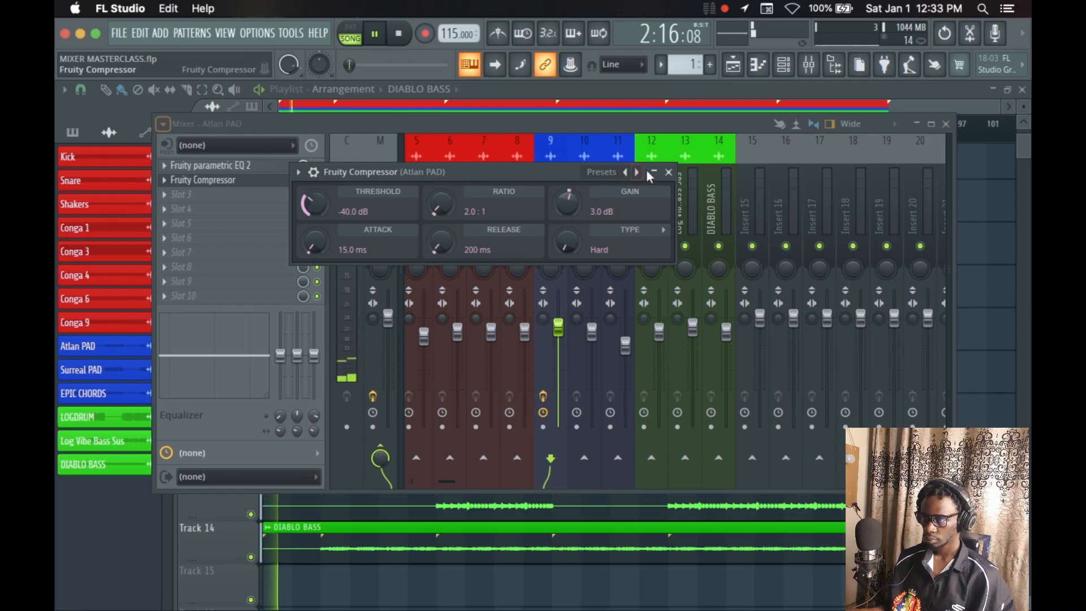
pyautogui.click(669, 172)
# Add Fruity Reeverb 2 to slot 3 of the Atlan PAD track and close its window.
pyautogui.click(210, 199)
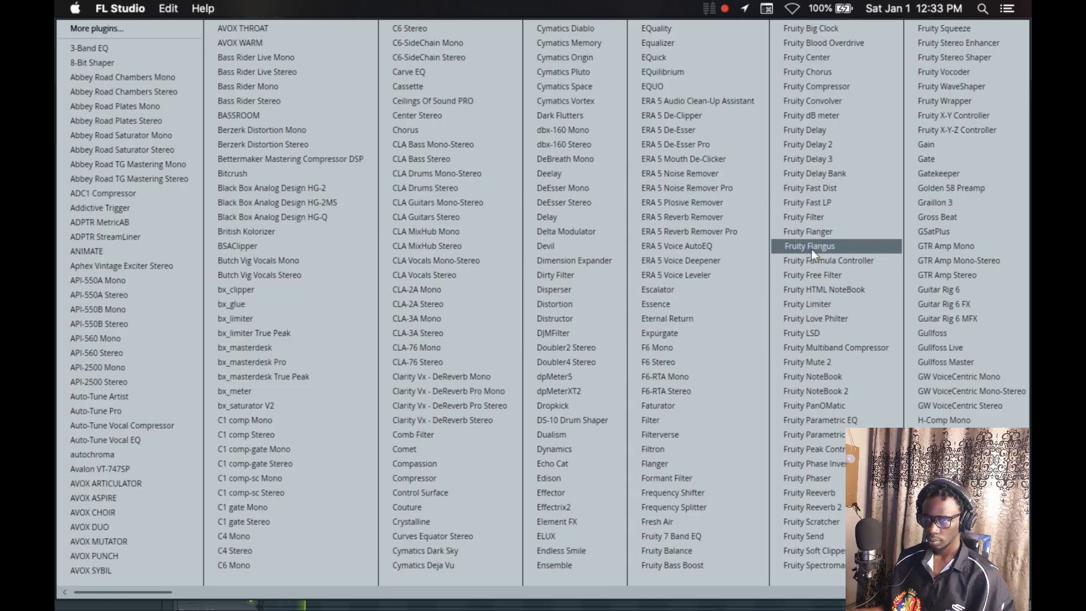
pyautogui.click(838, 506)
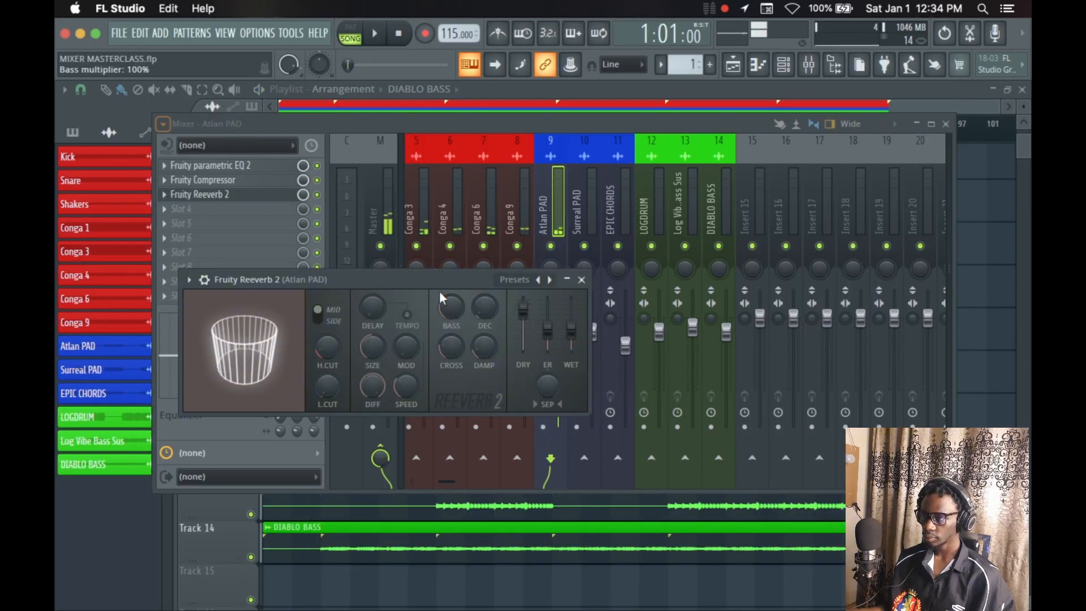
pyautogui.click(582, 279)
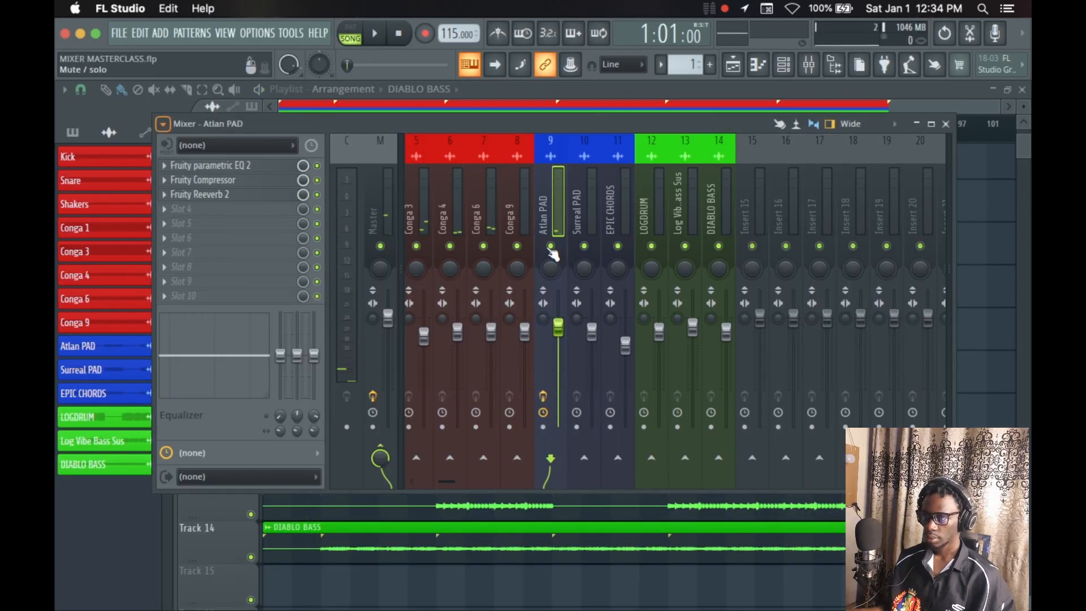
# Solo the Atlan PAD track, reopen its reverb, and raise the wet level close to maximum while auditioning the sound.
pyautogui.rightClick(550, 248)
pyautogui.press('space')
pyautogui.click(223, 194)
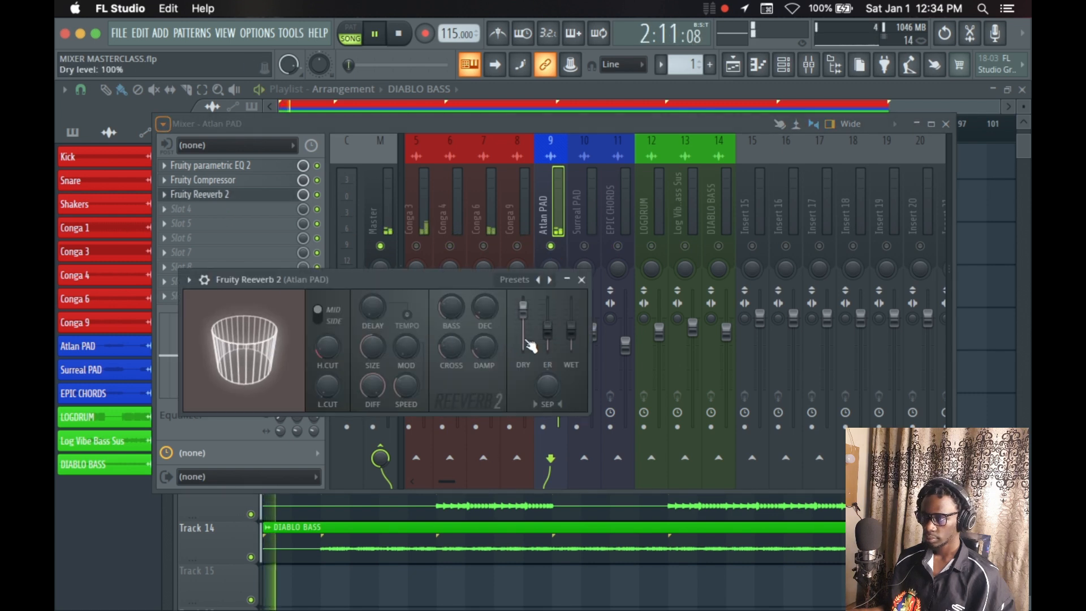
pyautogui.moveTo(571, 331); pyautogui.dragTo(572, 307)
pyautogui.press('space')
pyautogui.press('space')
pyautogui.press('space')
pyautogui.press('space')
# Increase the reverb's room size and lengthen its decay time to 4.4 s while auditioning the pad.
pyautogui.moveTo(372, 349); pyautogui.dragTo(372, 317)
pyautogui.press('space')
pyautogui.moveTo(479, 306); pyautogui.dragTo(480, 277)
pyautogui.press('space')
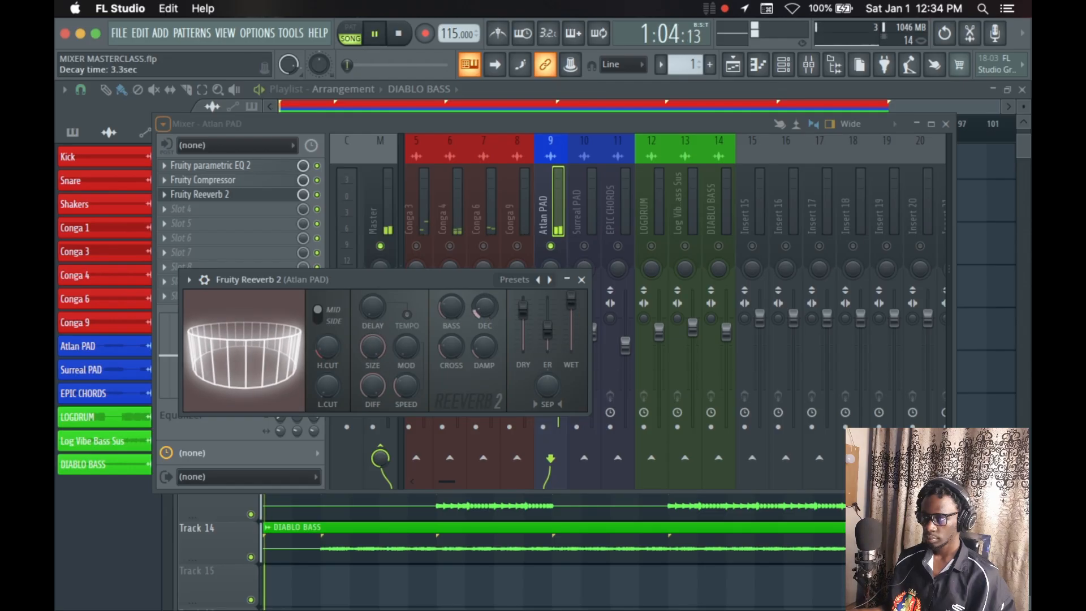
pyautogui.press('space')
pyautogui.press('space')
pyautogui.moveTo(480, 306); pyautogui.dragTo(478, 330)
pyautogui.press('space')
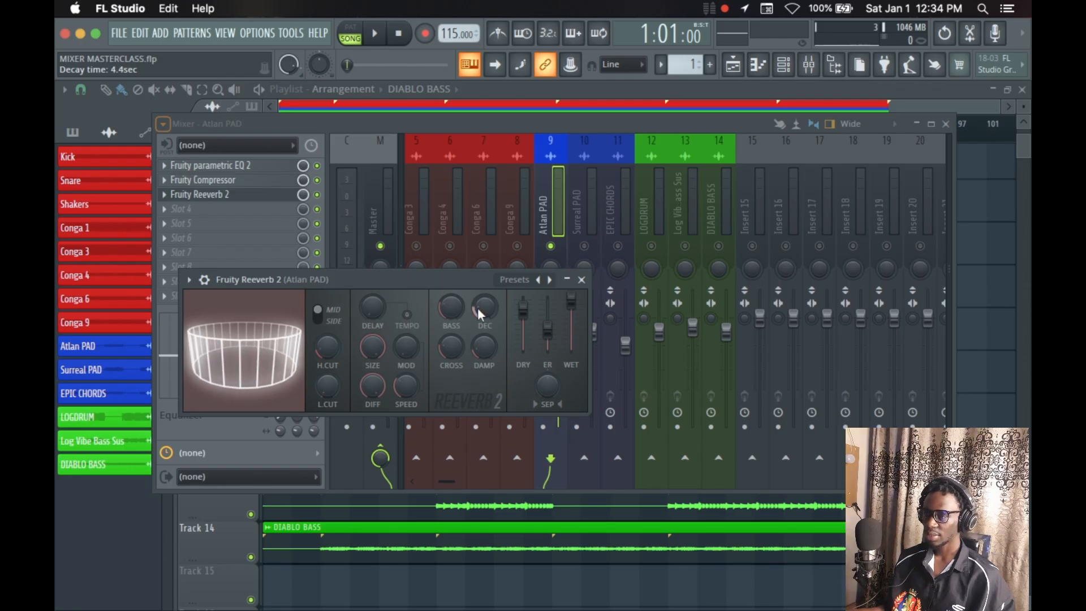
# Try the reverb's room size at 1 and at 100, and leave it at a moderately large setting.
pyautogui.moveTo(373, 354); pyautogui.dragTo(372, 402)
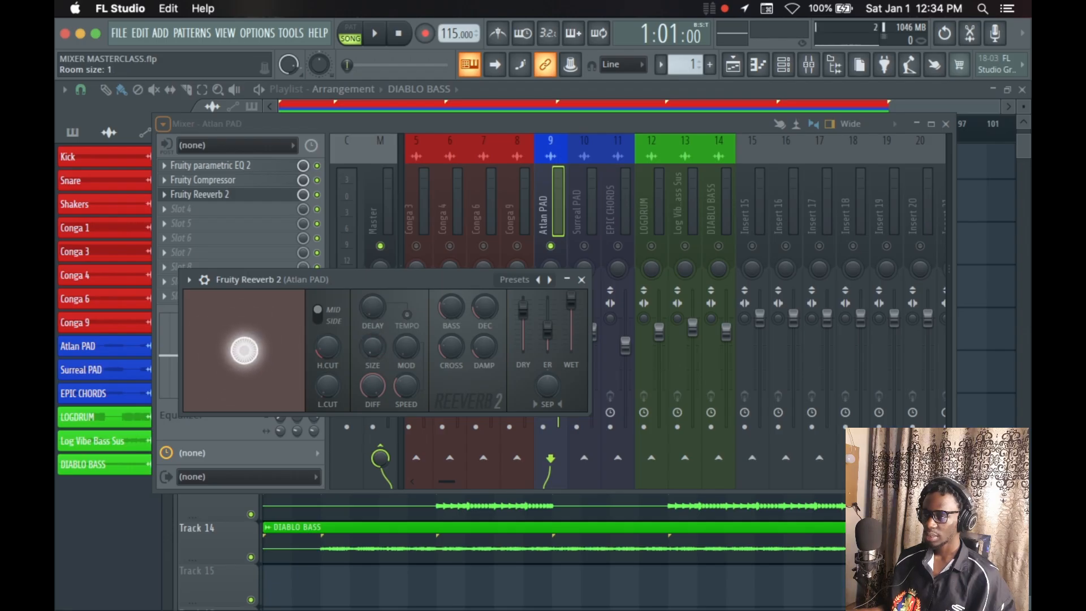
pyautogui.moveTo(372, 370); pyautogui.dragTo(372, 402)
pyautogui.moveTo(372, 346); pyautogui.dragTo(372, 391)
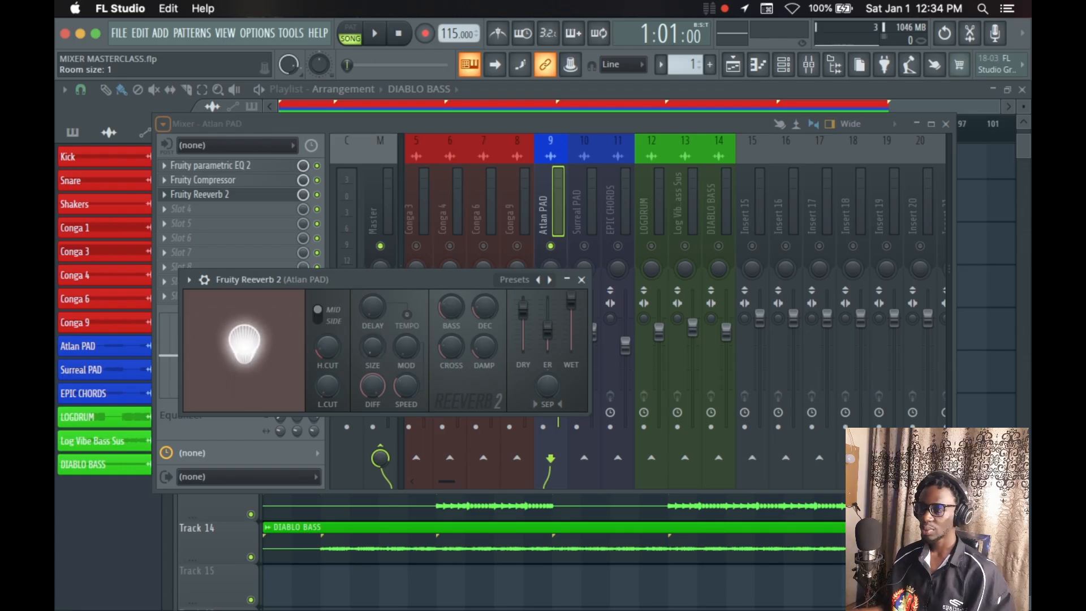
pyautogui.moveTo(372, 346); pyautogui.dragTo(359, 328)
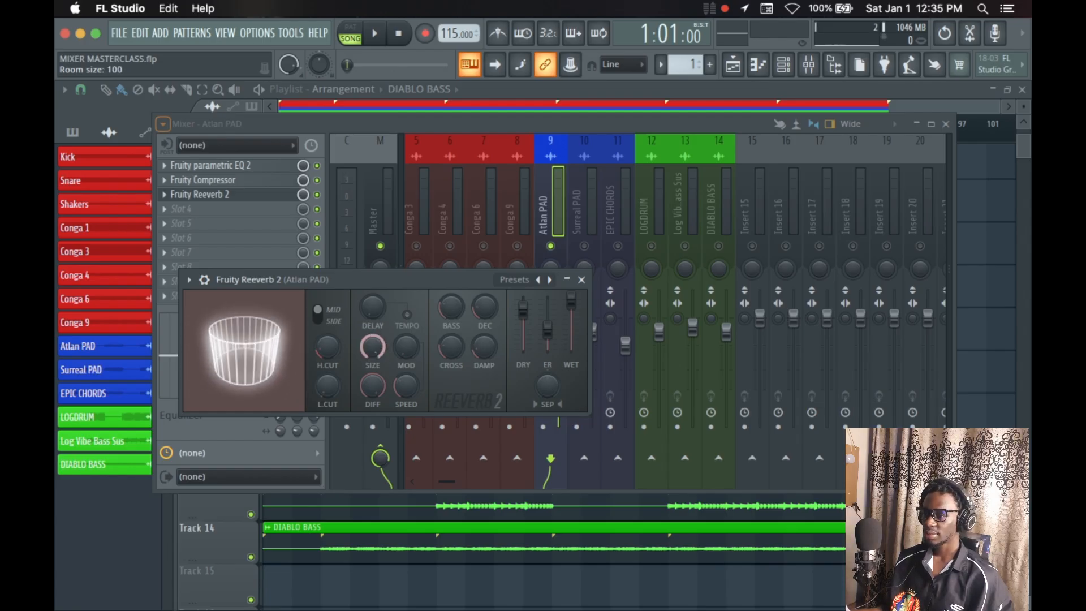
pyautogui.scroll(-10, 365, 354)
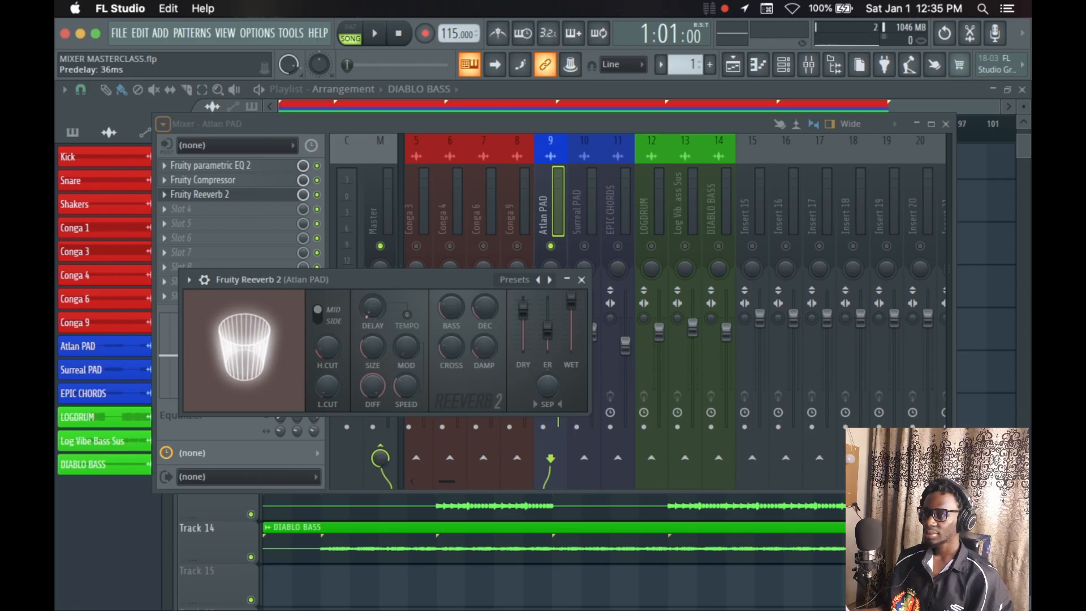
pyautogui.moveTo(379, 344); pyautogui.dragTo(379, 308)
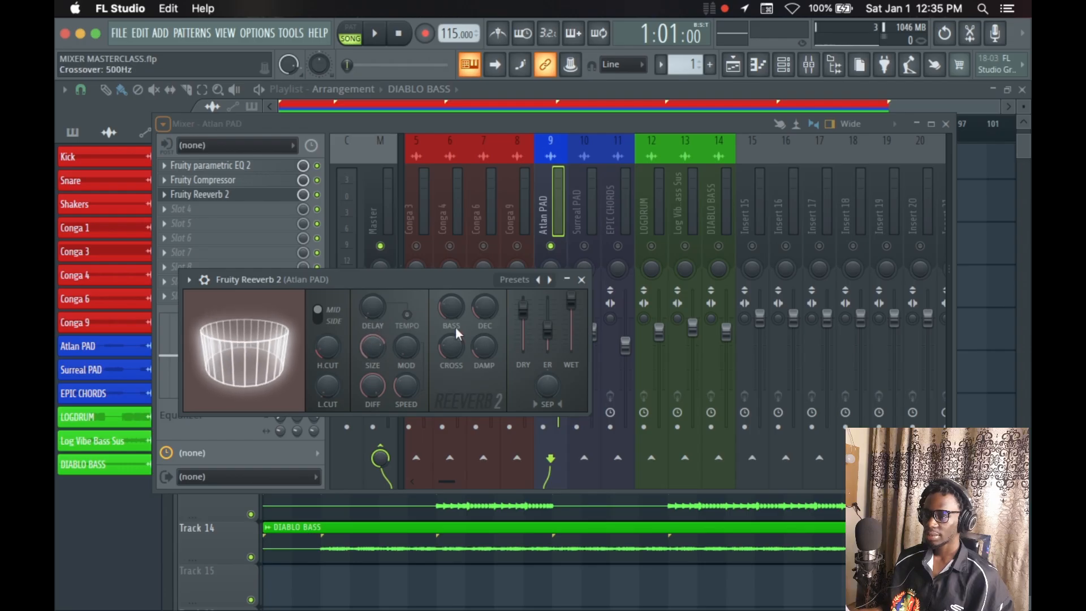
# Adjust the reverb's decay time and audition the soloed pad.
pyautogui.moveTo(485, 307); pyautogui.dragTo(485, 320)
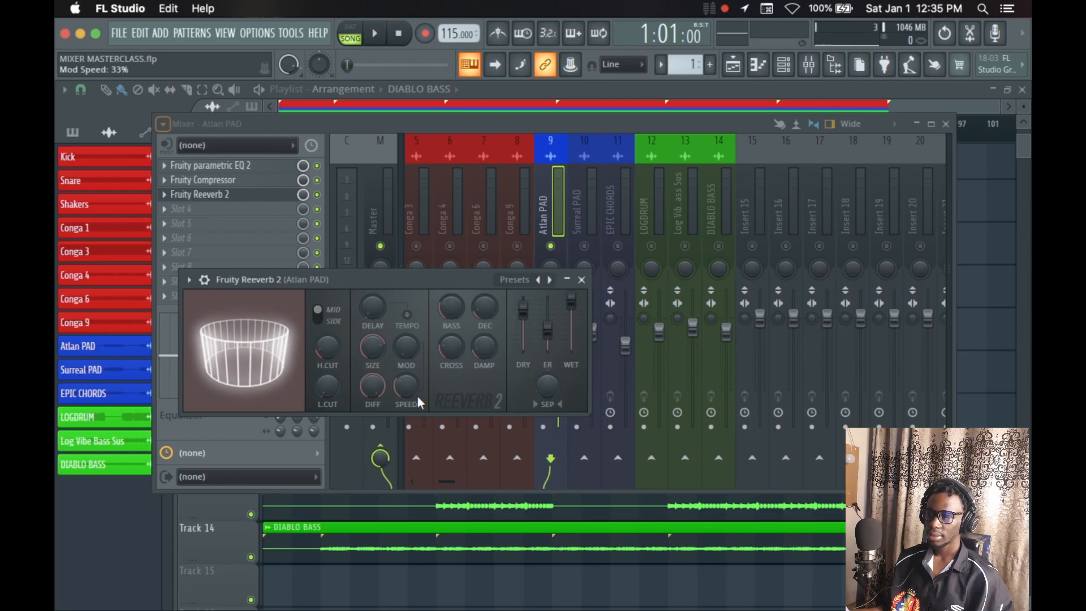
pyautogui.moveTo(320, 389); pyautogui.dragTo(327, 345)
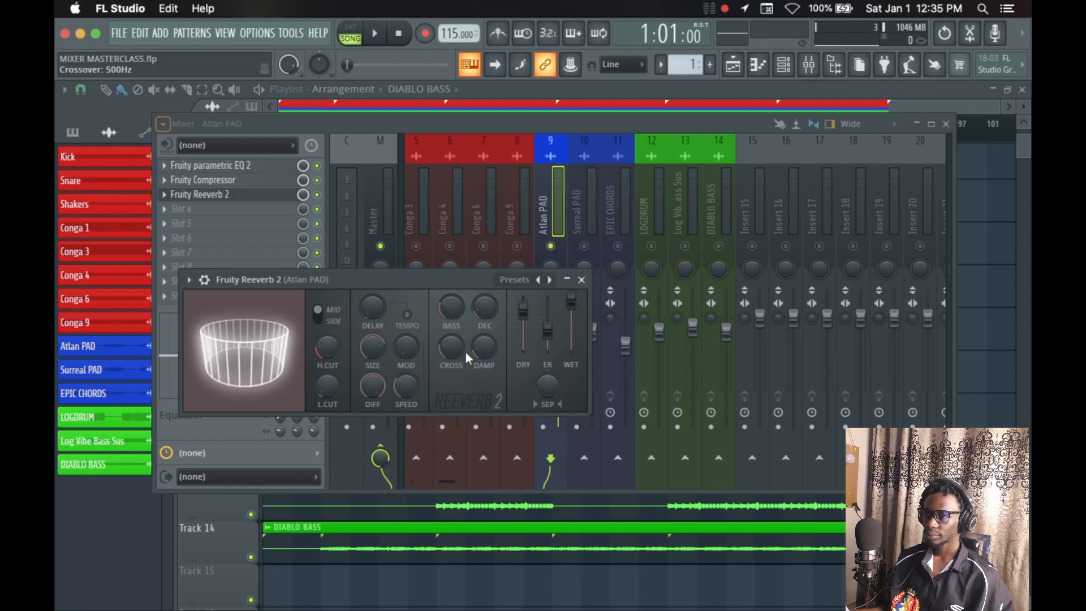
pyautogui.press('space')
pyautogui.press('space')
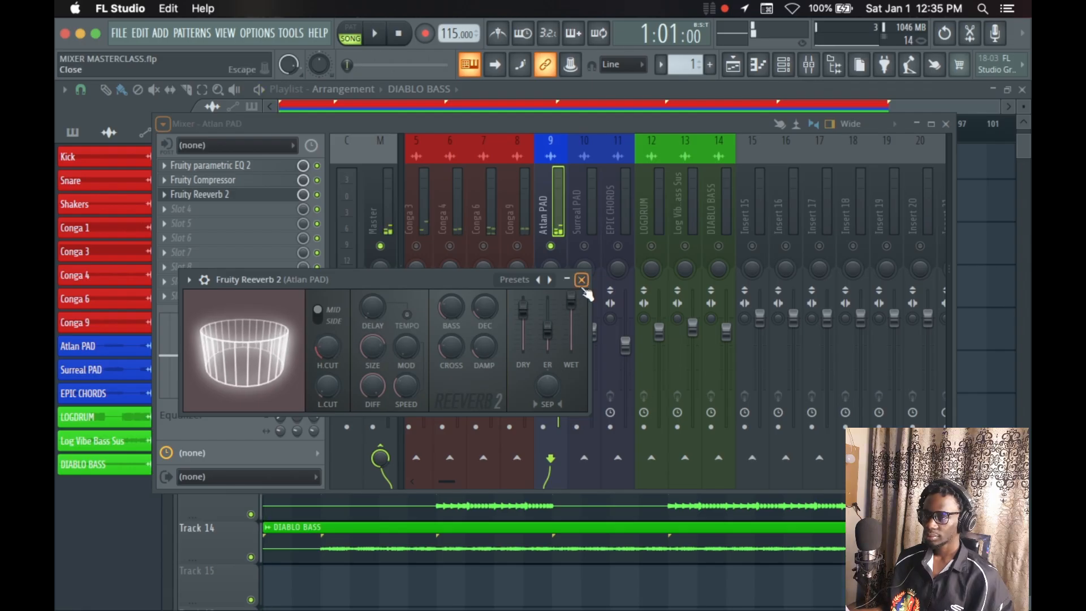
pyautogui.press('space')
# Lower the reverb's dry level close to minimum, set its wet level to 28%, and disable it on the Atlan PAD.
pyautogui.moveTo(571, 300); pyautogui.dragTo(571, 343)
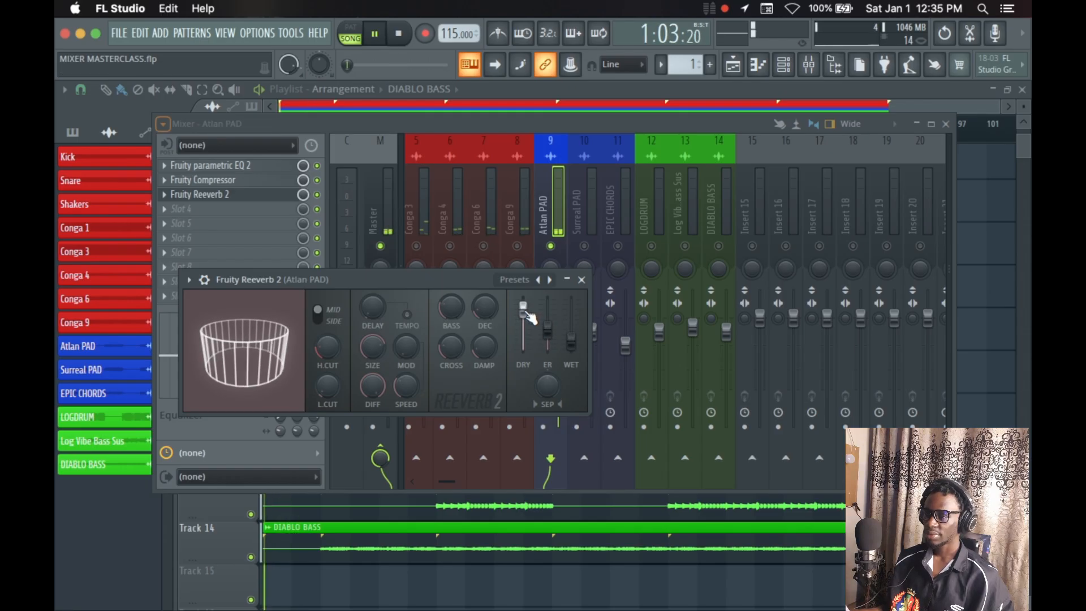
pyautogui.moveTo(524, 307); pyautogui.dragTo(523, 348)
pyautogui.press('space')
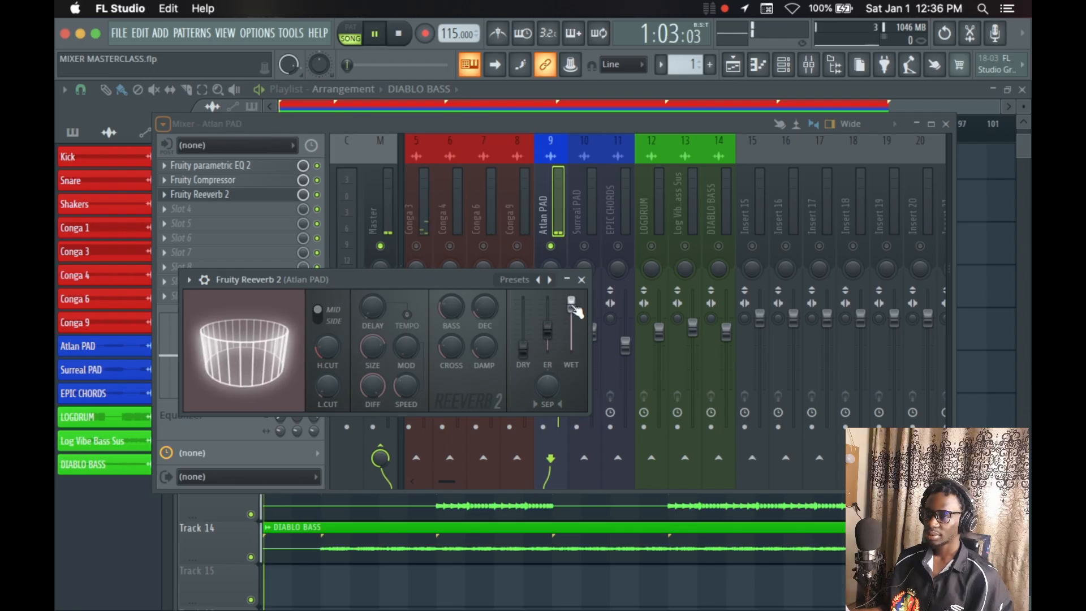
pyautogui.press('space')
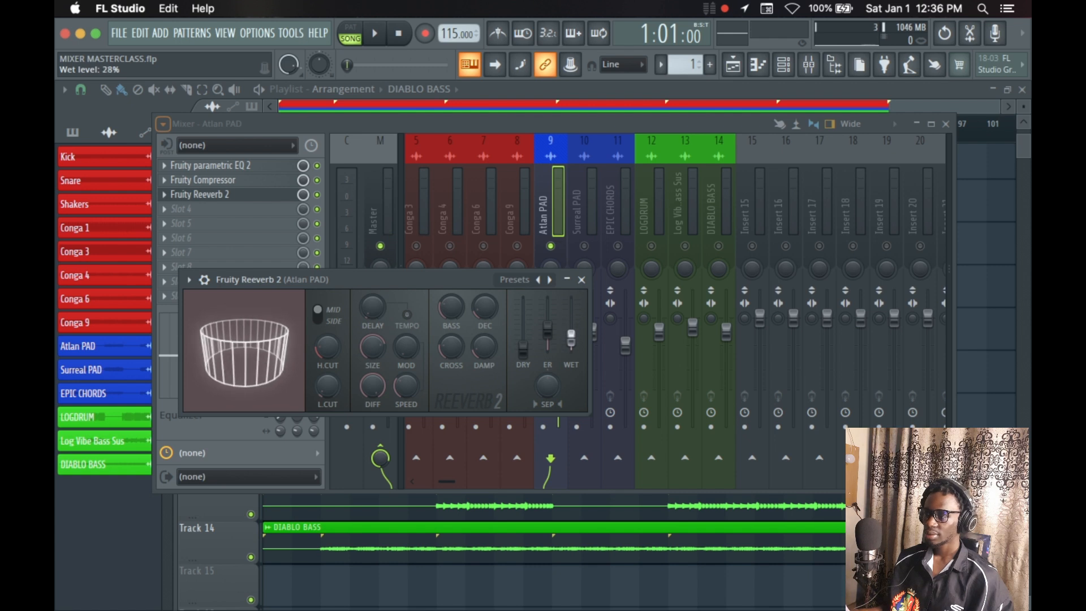
pyautogui.click(583, 280)
pyautogui.click(317, 194)
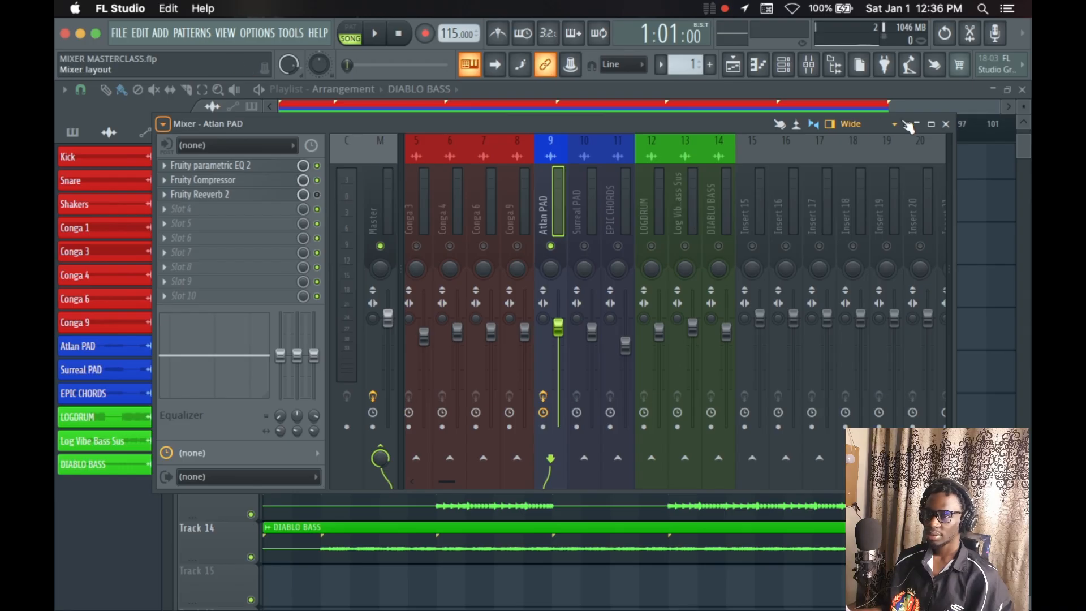
# Rename mixer track Insert 16 as REVERB SEND.
pyautogui.click(761, 220)
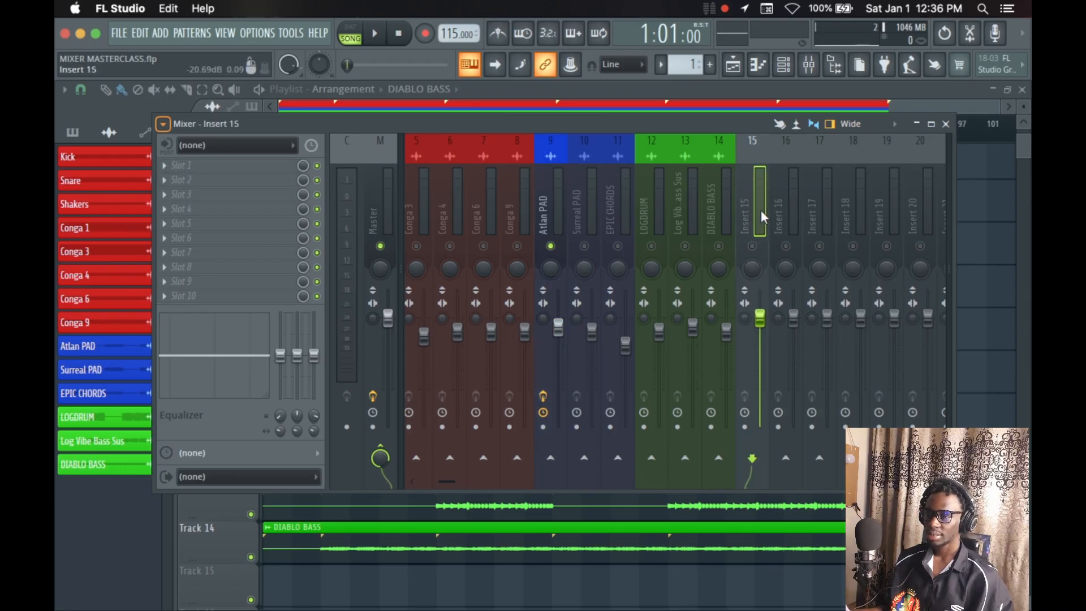
pyautogui.rightClick(787, 205)
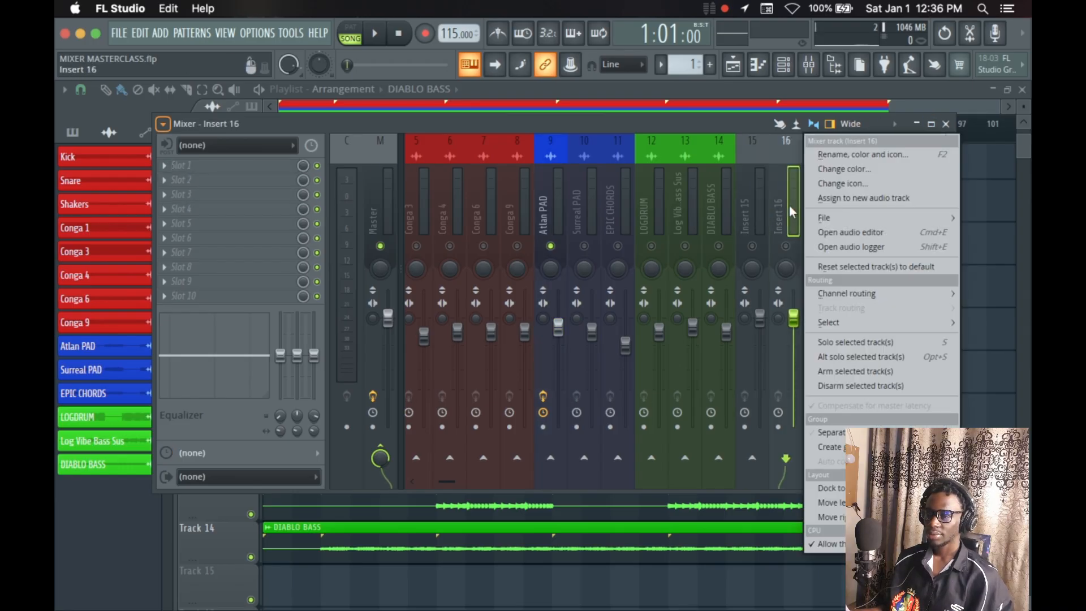
pyautogui.click(824, 157)
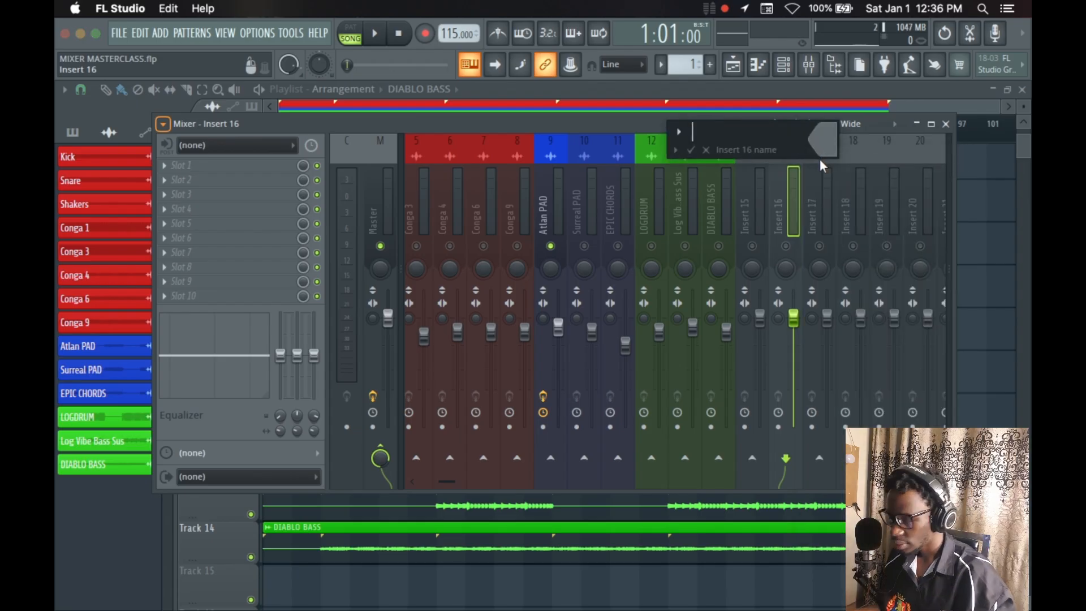
pyautogui.write('RE')
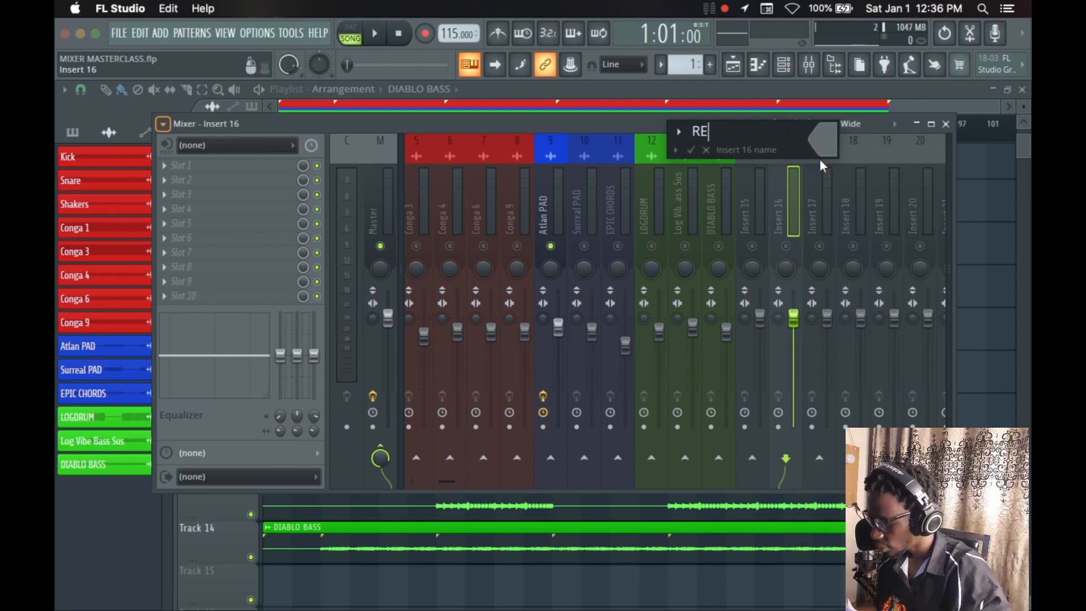
pyautogui.write('VERB ')
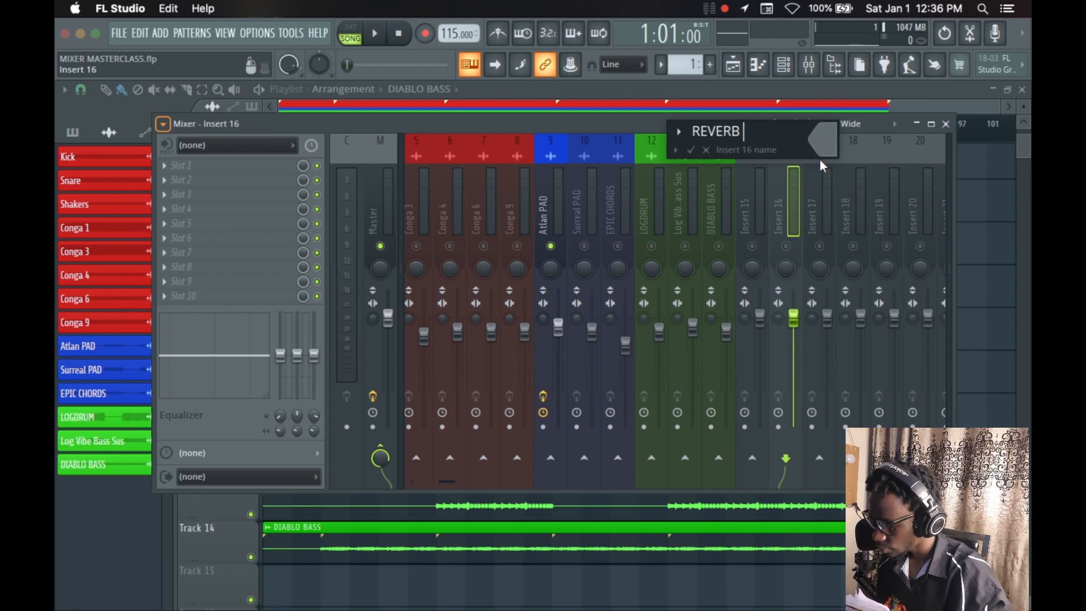
pyautogui.write('SEND')
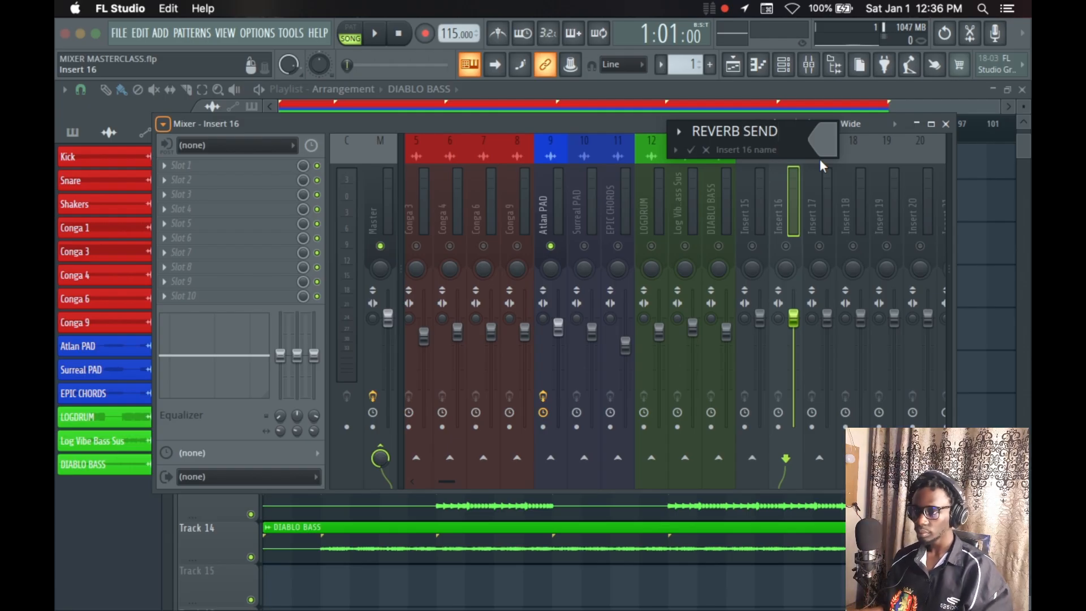
pyautogui.press('Return')
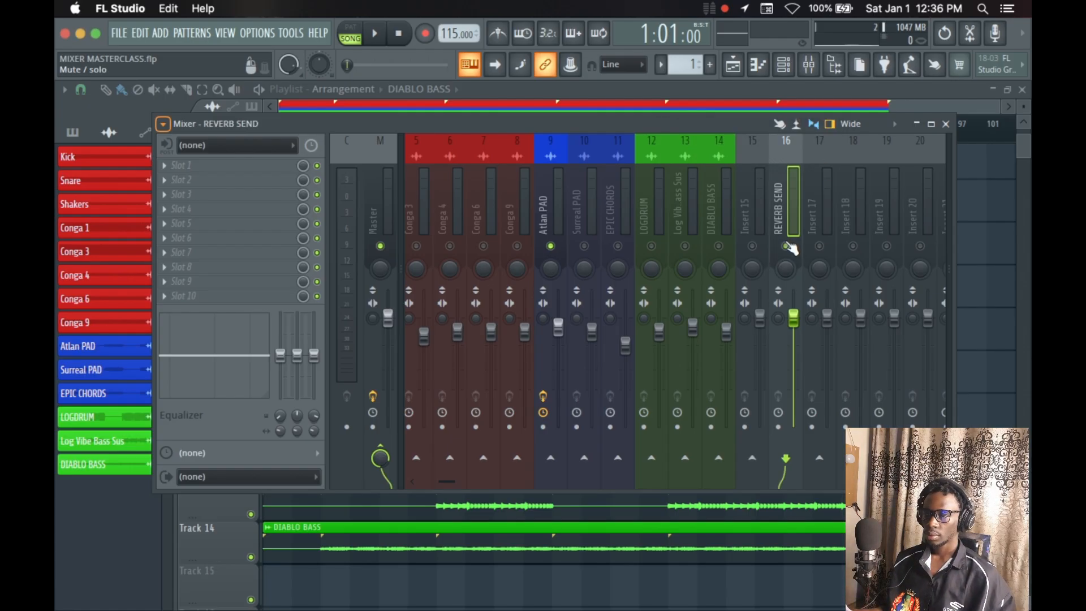
# Load Fruity Reeverb 2 into slot 1 of the REVERB SEND track and return to the mixer.
pyautogui.click(179, 170)
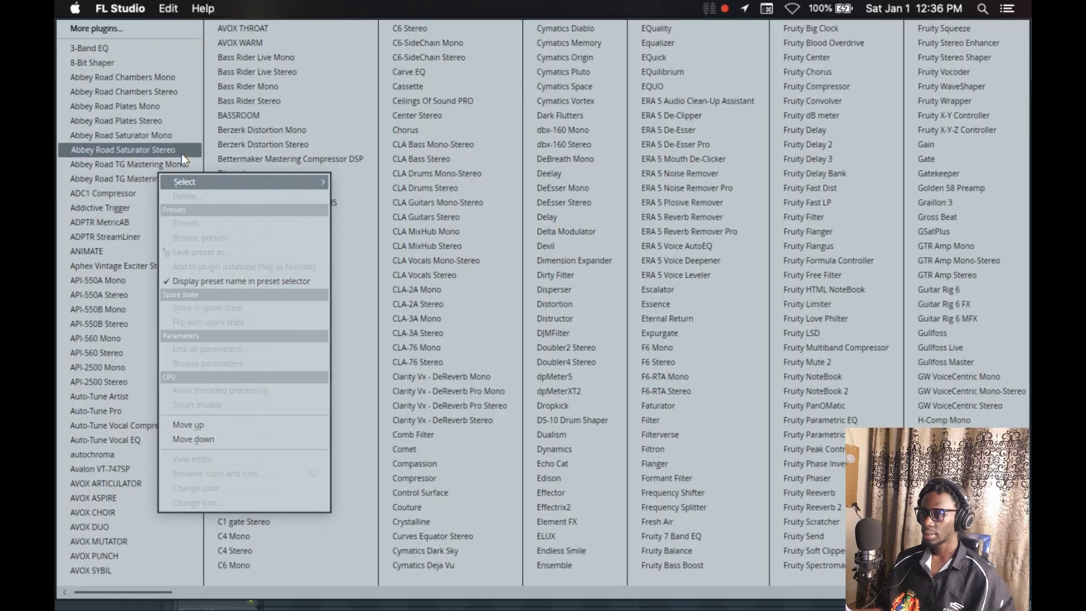
pyautogui.click(819, 509)
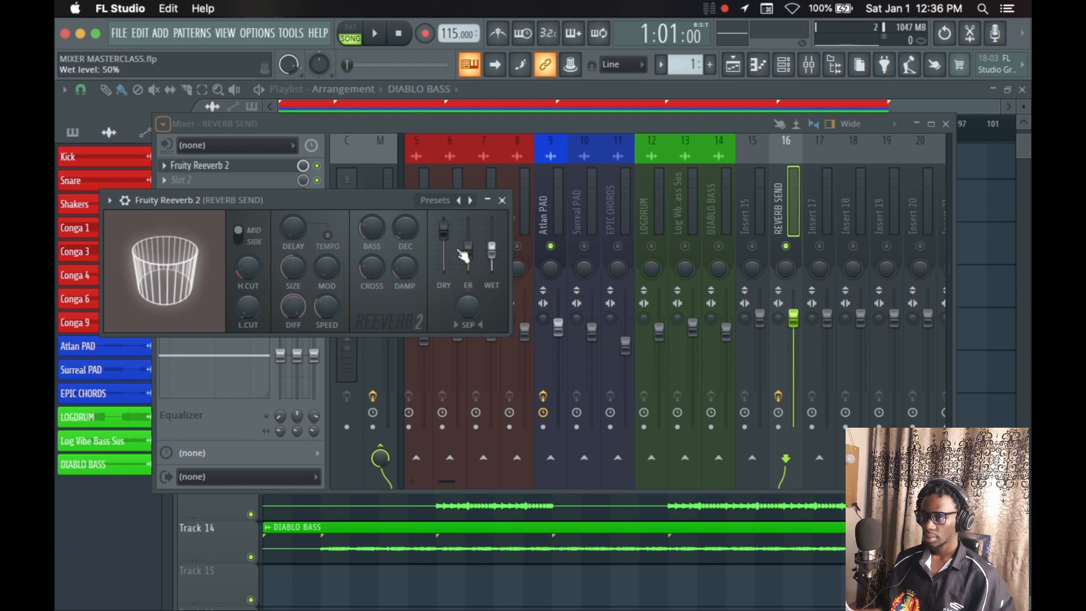
pyautogui.click(511, 266)
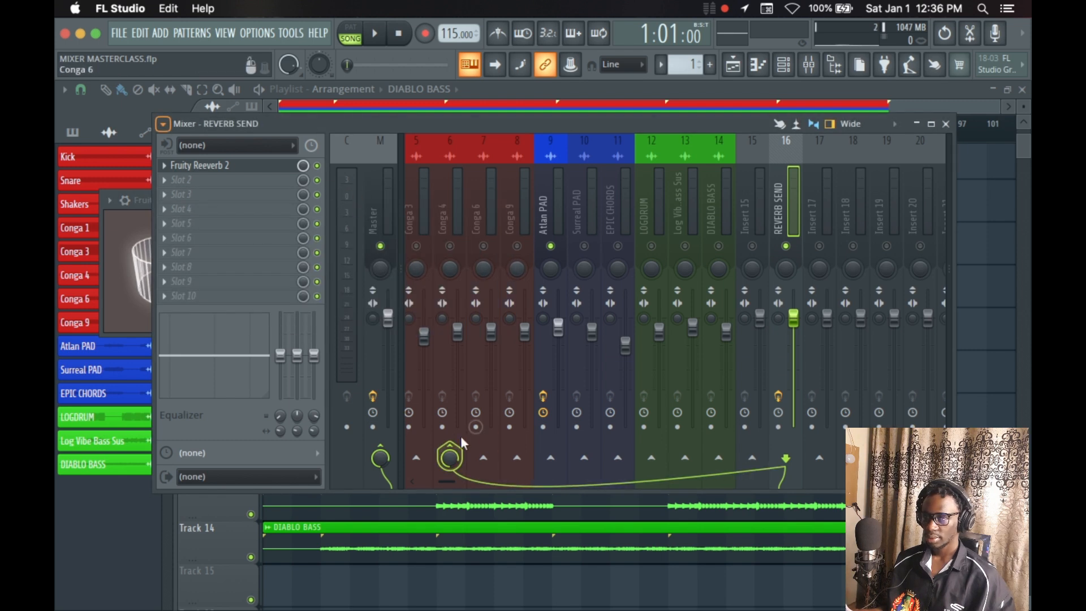
# Remove the REVERB SEND track's send to Conga 4 and increase its reverb's wet level and room size.
pyautogui.click(451, 452)
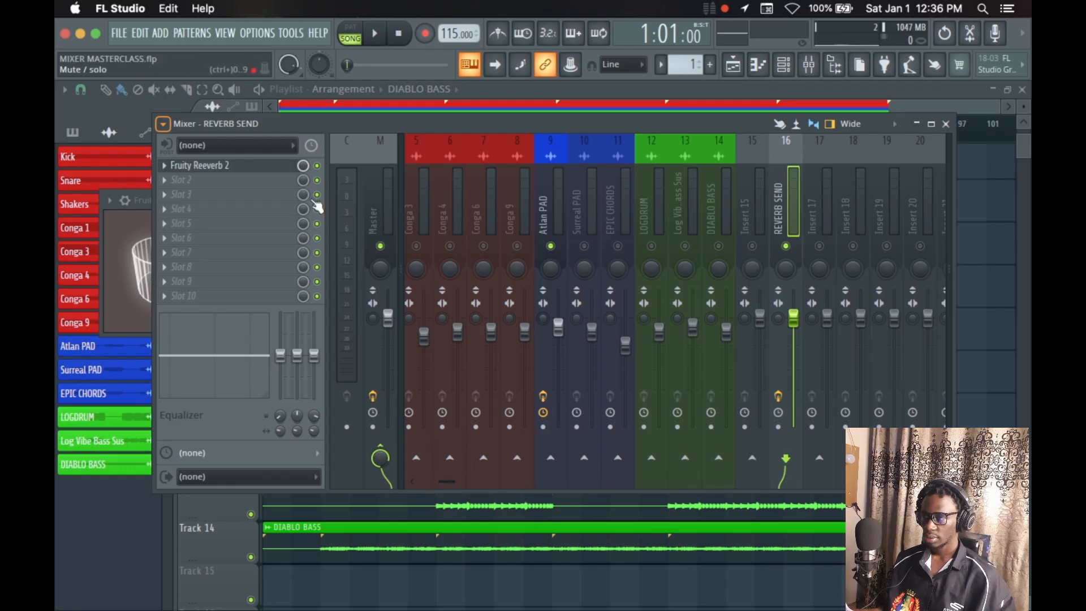
pyautogui.click(265, 167)
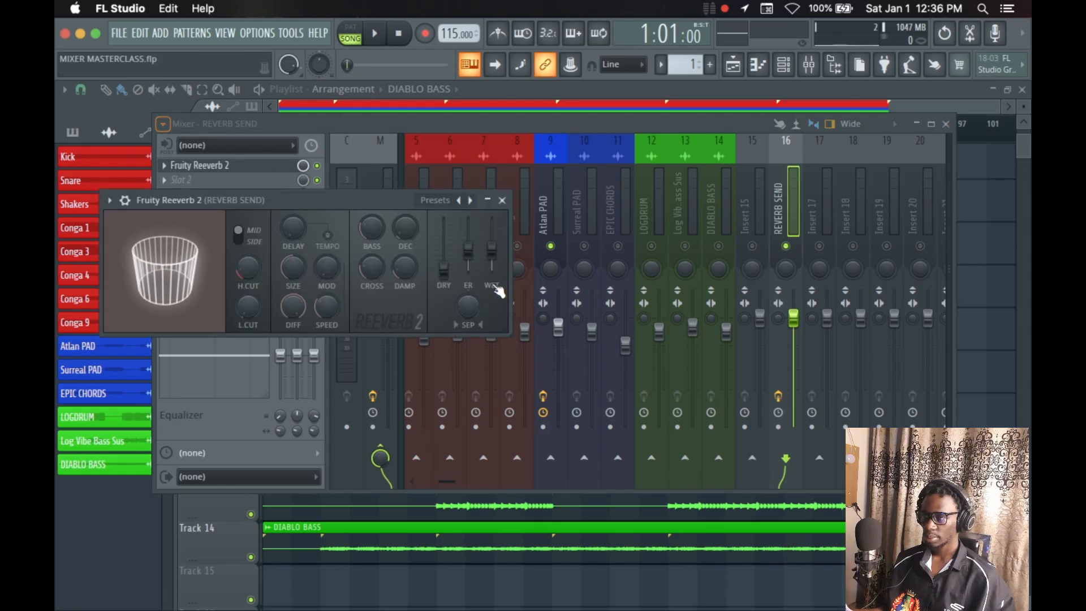
pyautogui.moveTo(492, 243); pyautogui.dragTo(492, 232)
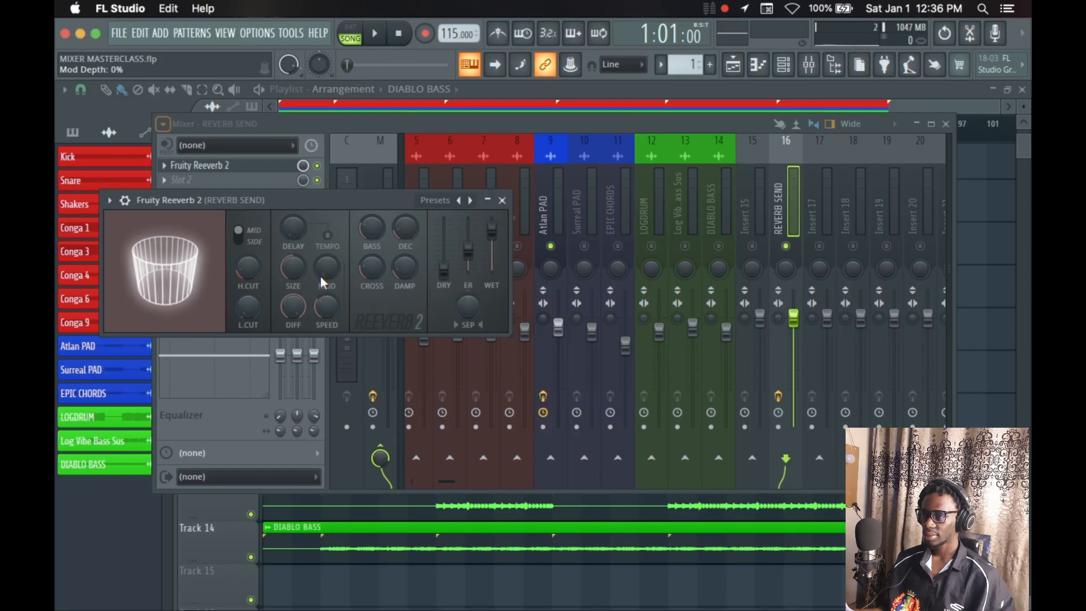
pyautogui.moveTo(287, 274); pyautogui.dragTo(287, 243)
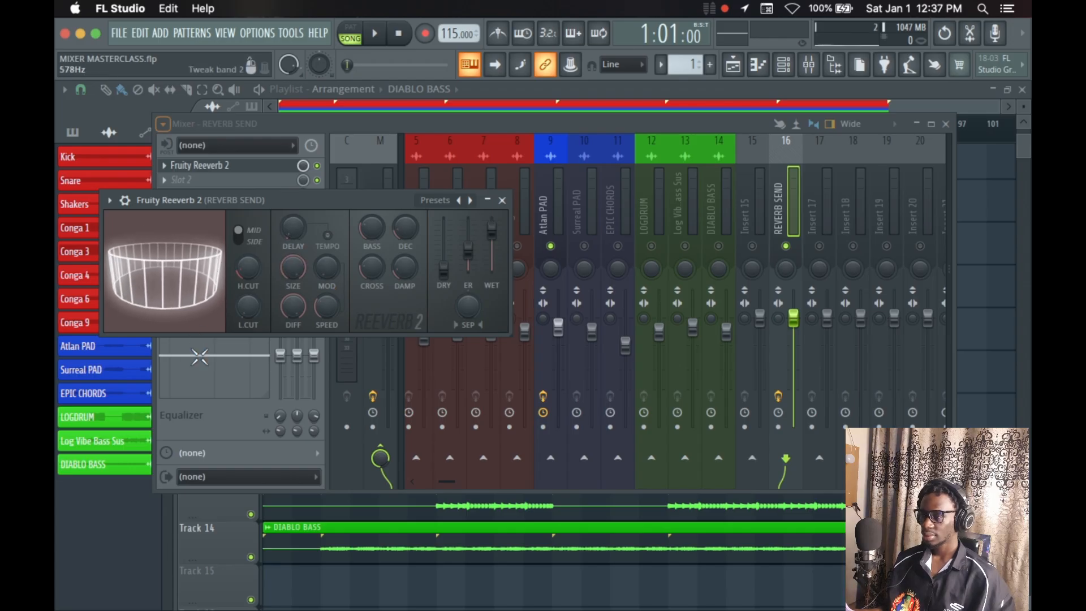
pyautogui.click(505, 202)
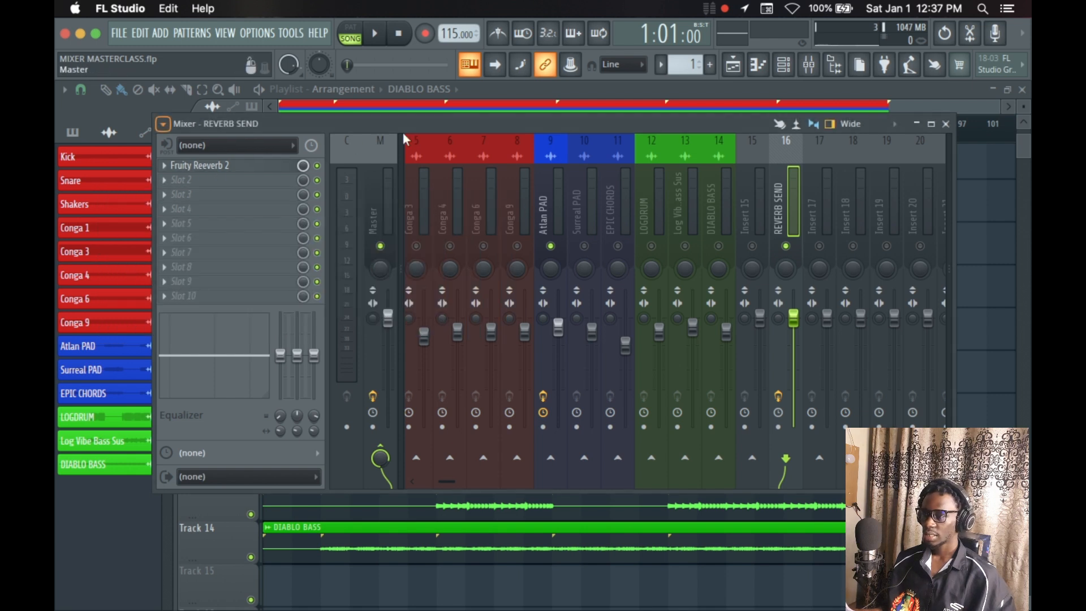
# Select the Atlan PAD mixer track, start playback, and enable its send to the REVERB SEND track.
pyautogui.hscroll(-4, 580, 187)
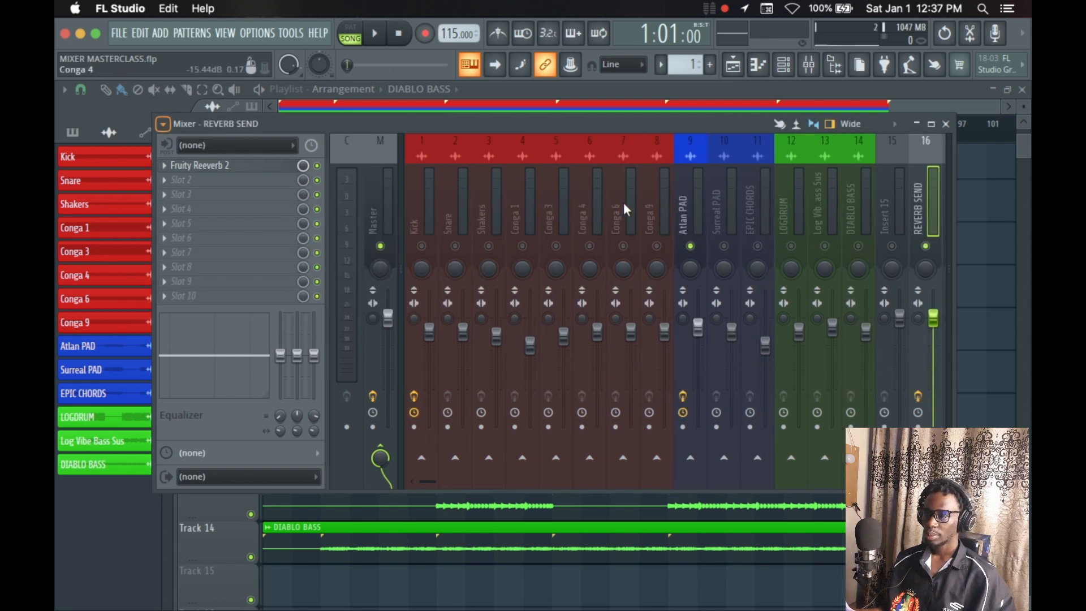
pyautogui.click(690, 211)
pyautogui.hscroll(3, 705, 211)
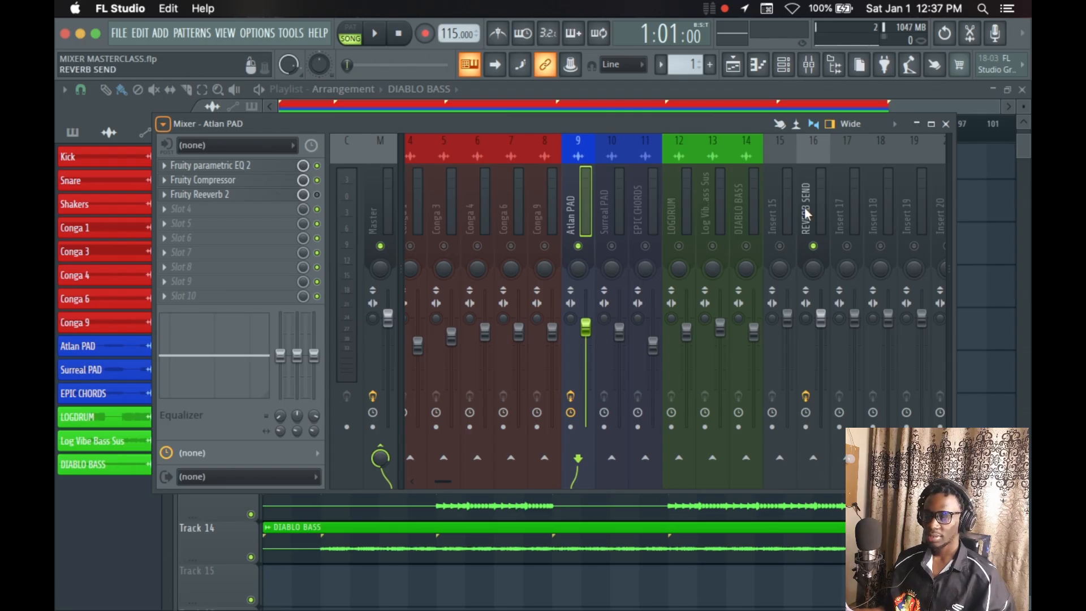
pyautogui.press('space')
pyautogui.click(814, 459)
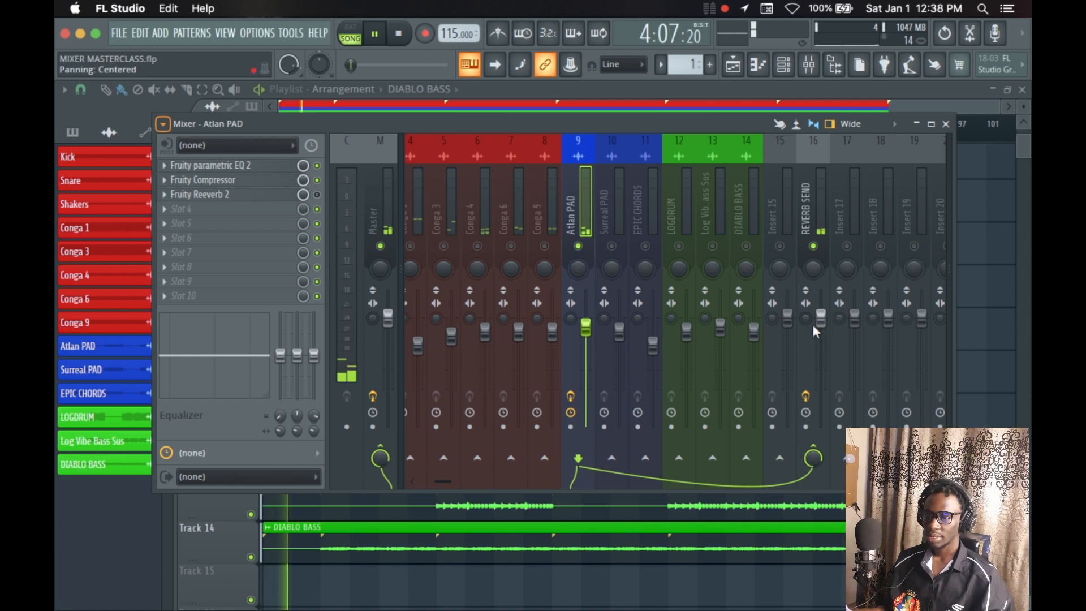
# Disable the Atlan PAD's send to REVERB SEND and re-create it with the Route to this track option.
pyautogui.click(814, 458)
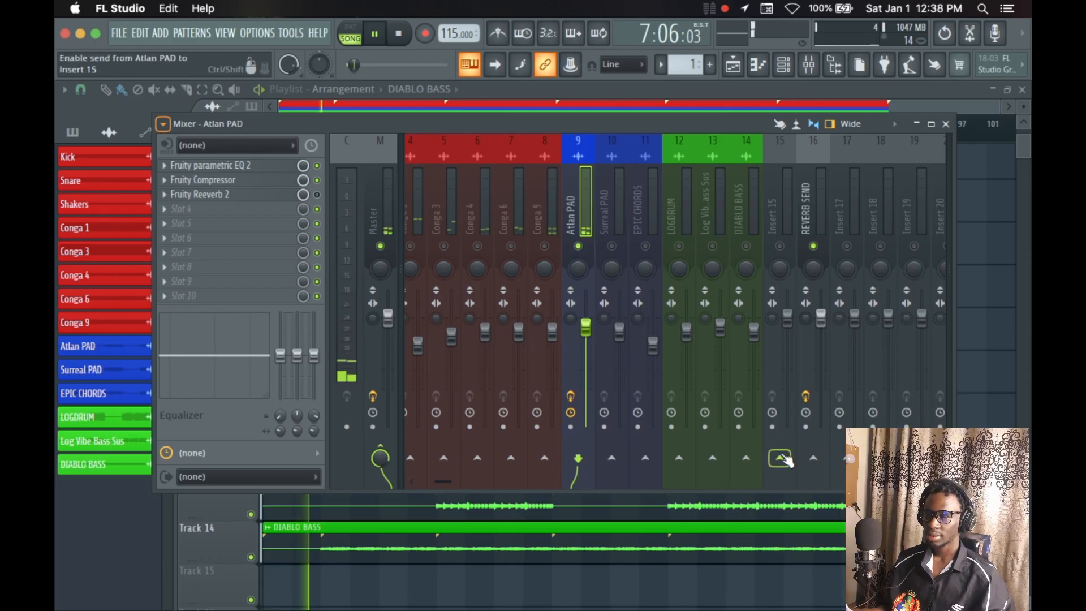
pyautogui.click(814, 462)
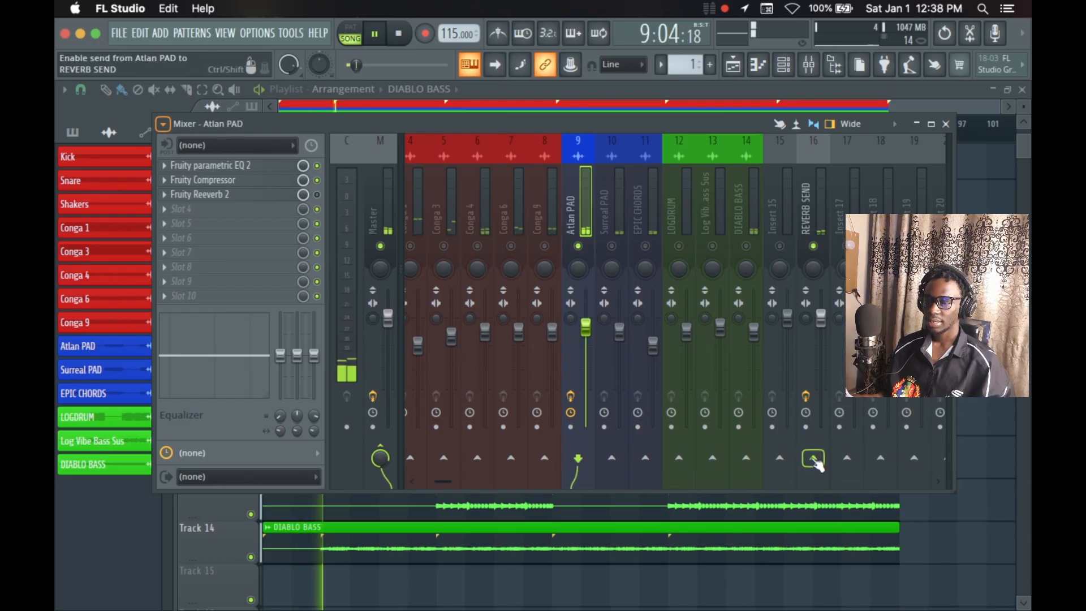
pyautogui.rightClick(814, 462)
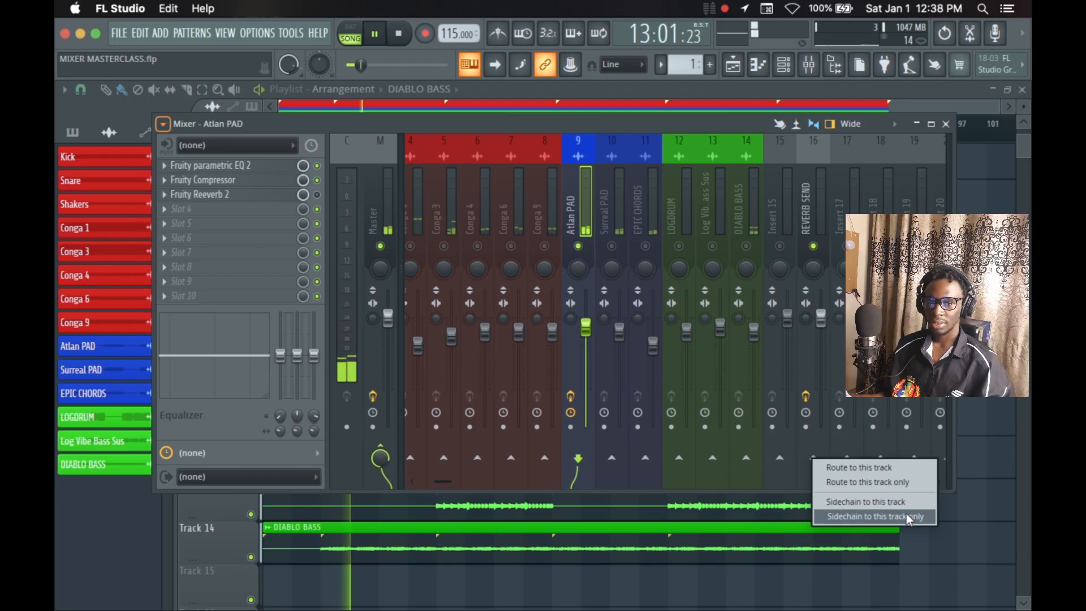
pyautogui.click(818, 438)
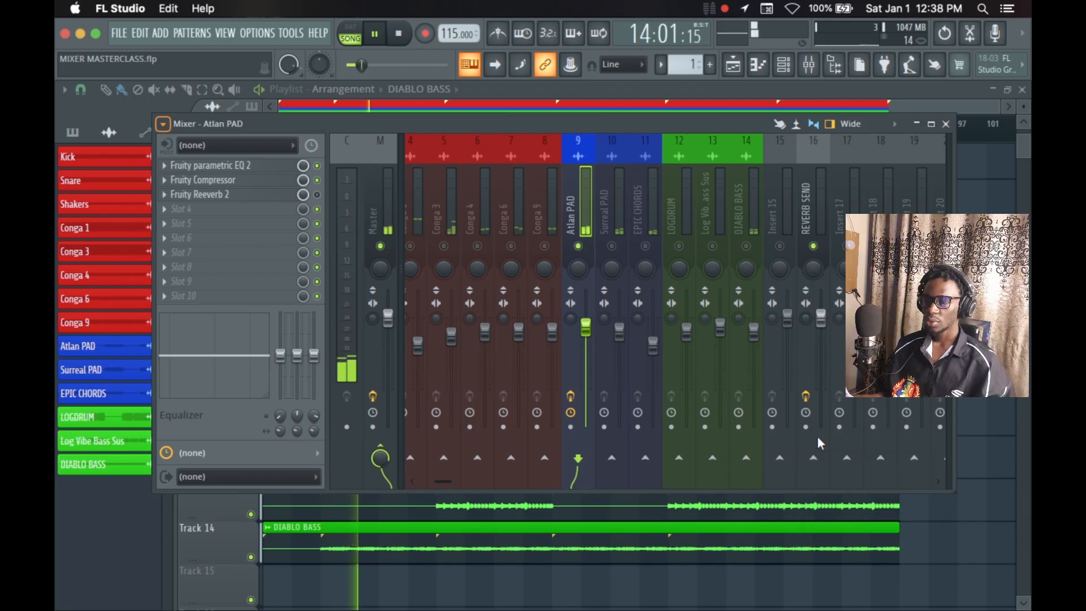
pyautogui.rightClick(814, 459)
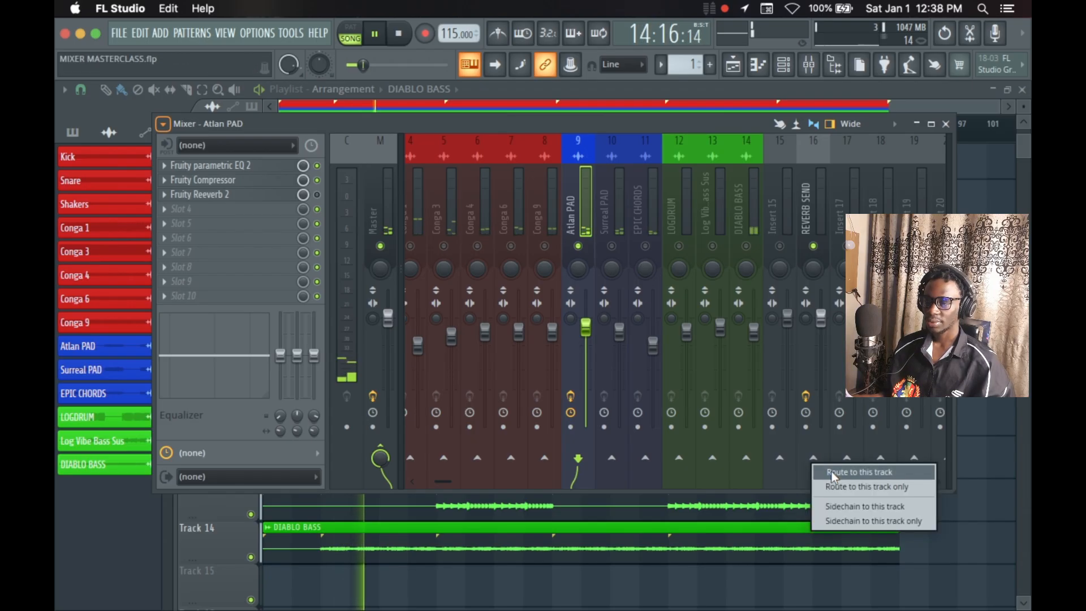
pyautogui.click(833, 472)
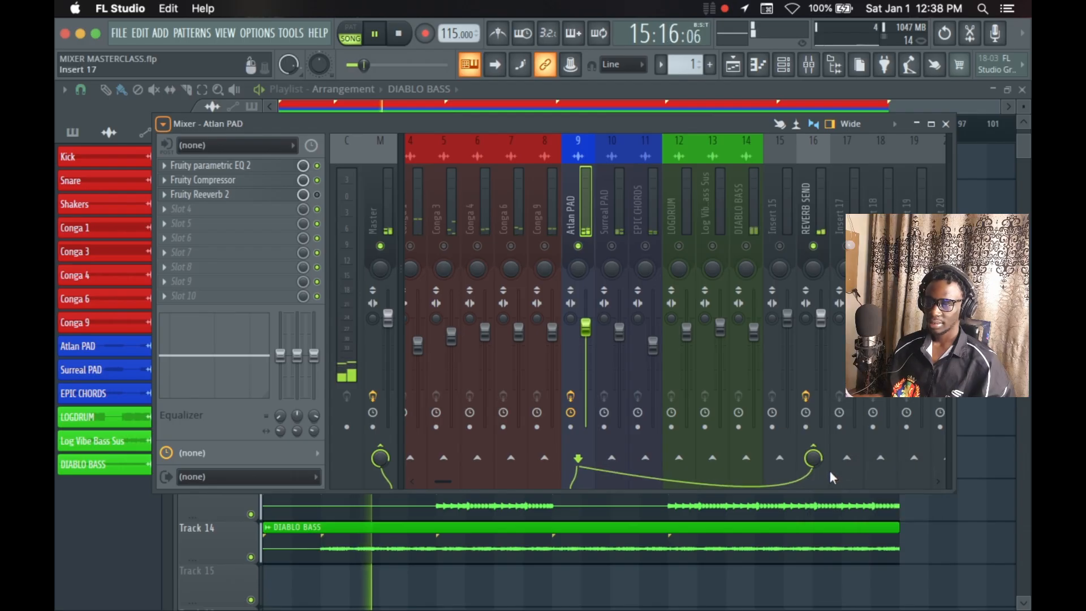
# Try the Atlan PAD's send to REVERB SEND at 34% and at full level, and reduce it to about 24% from restarted playback.
pyautogui.moveTo(813, 459); pyautogui.dragTo(813, 506)
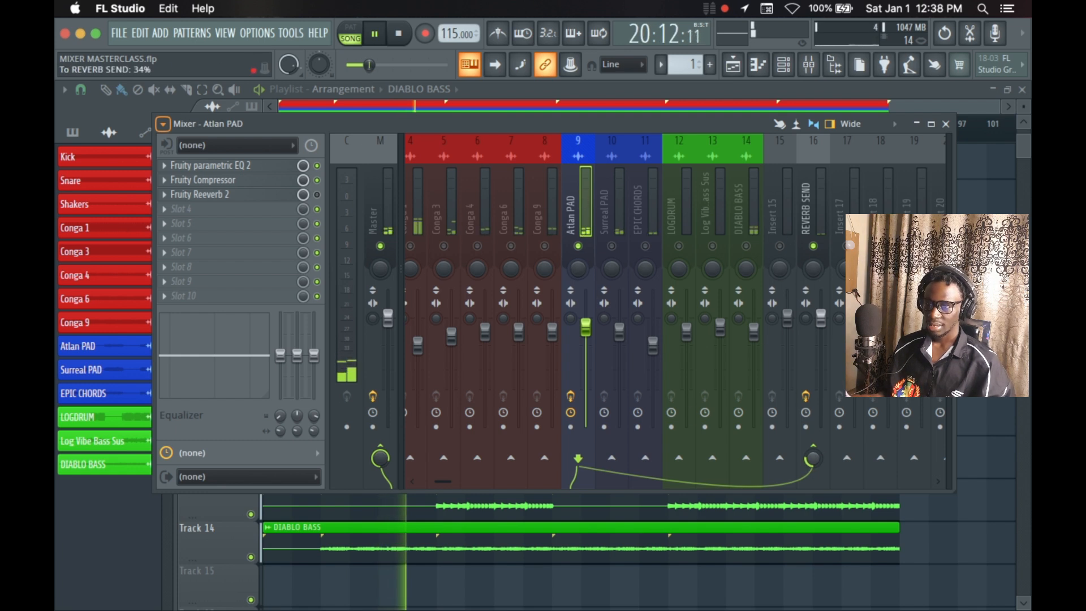
pyautogui.moveTo(813, 459); pyautogui.dragTo(813, 421)
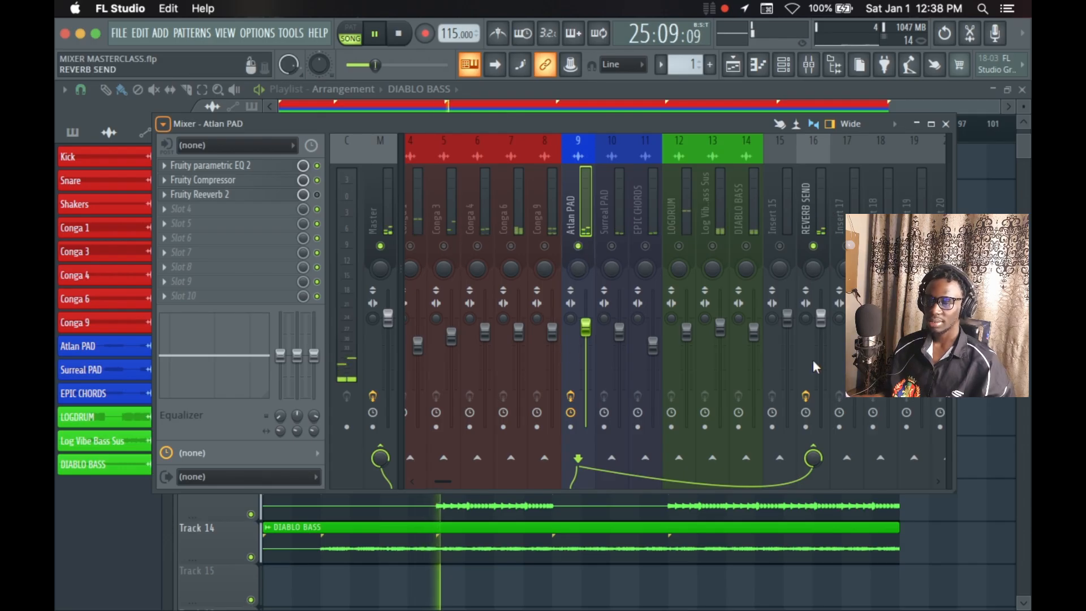
pyautogui.press('space')
pyautogui.press('space')
pyautogui.moveTo(814, 459); pyautogui.dragTo(813, 505)
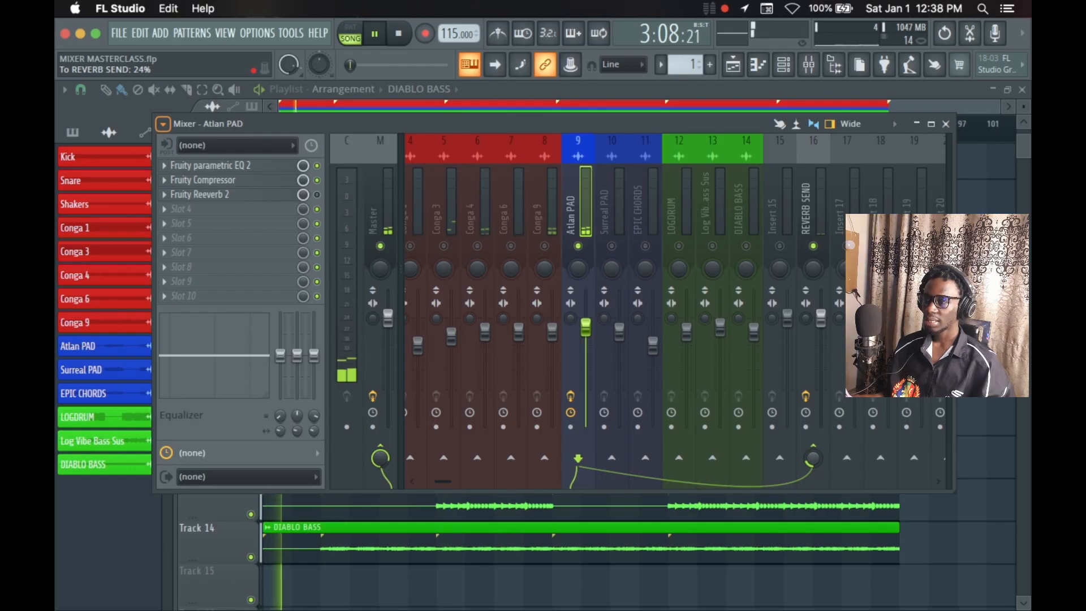
# Start and stop playback repeatedly to audition the soloed Atlan PAD with the reduced reverb send.
pyautogui.press('space')
pyautogui.press('space')
pyautogui.press('space')
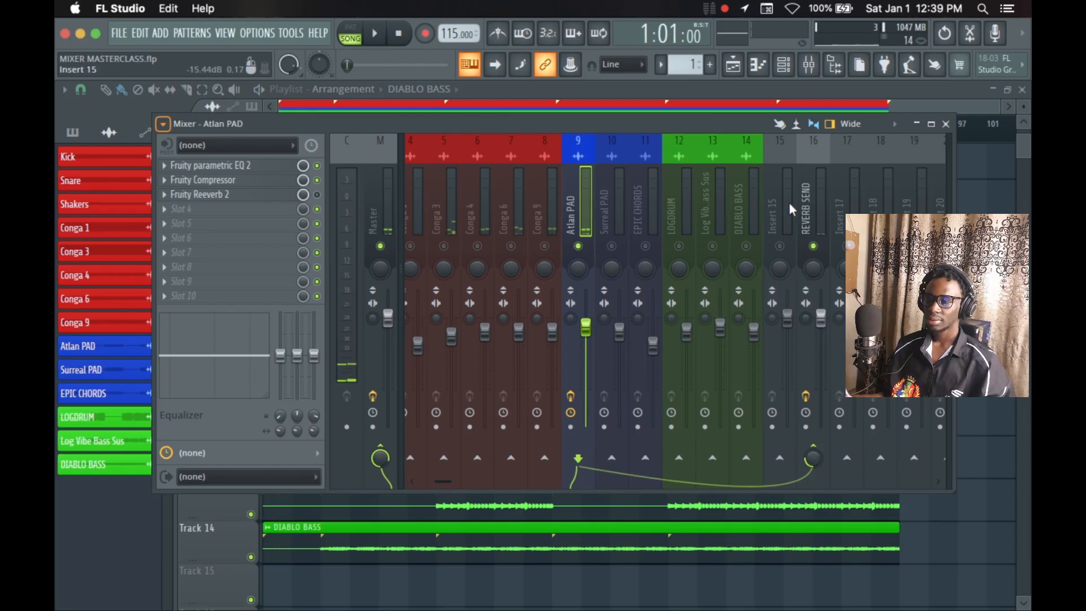
pyautogui.press('space')
pyautogui.press('space')
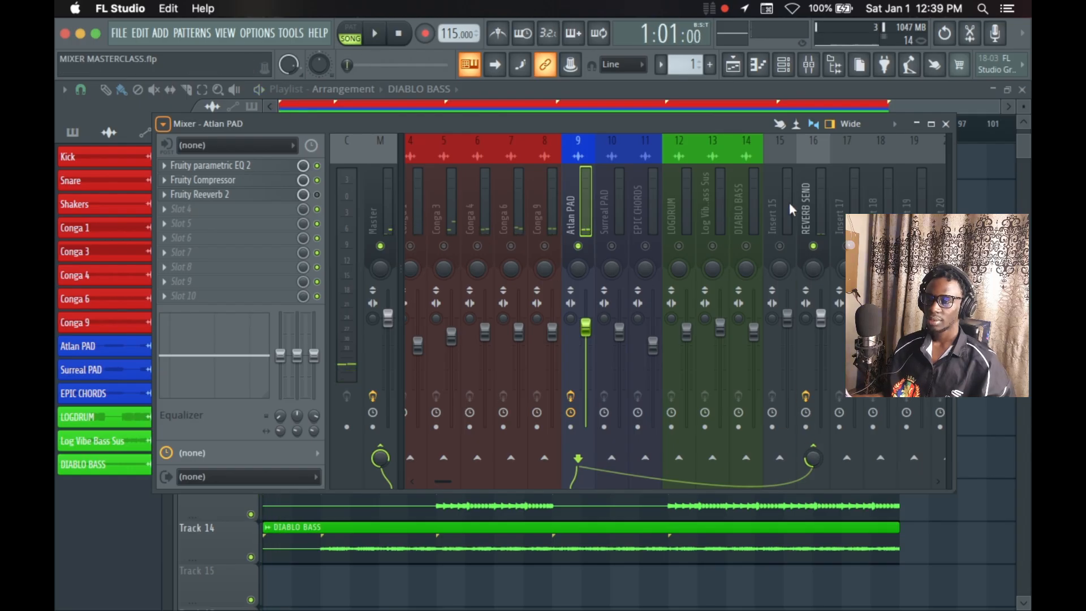
pyautogui.press('space')
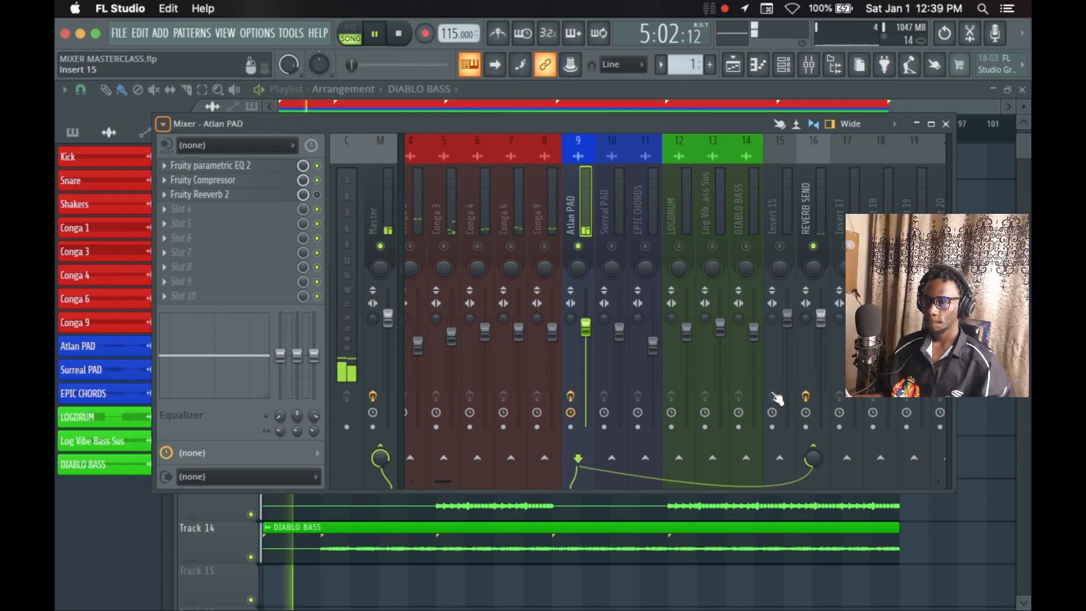
pyautogui.press('space')
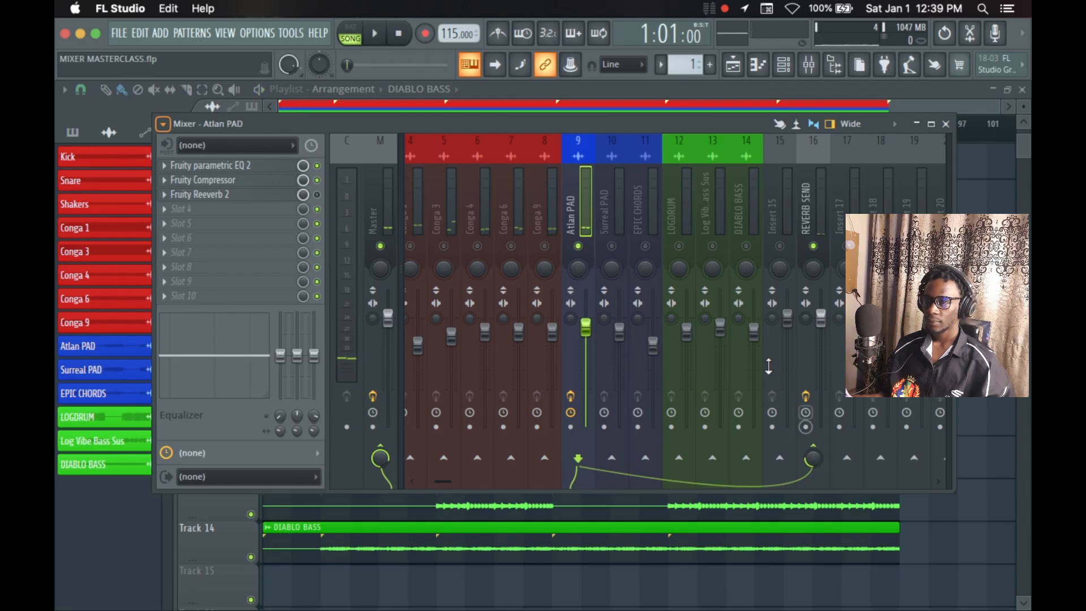
# Unsolo the Atlan PAD, disable its send to REVERB SEND, and review the routing options for that track.
pyautogui.rightClick(579, 247)
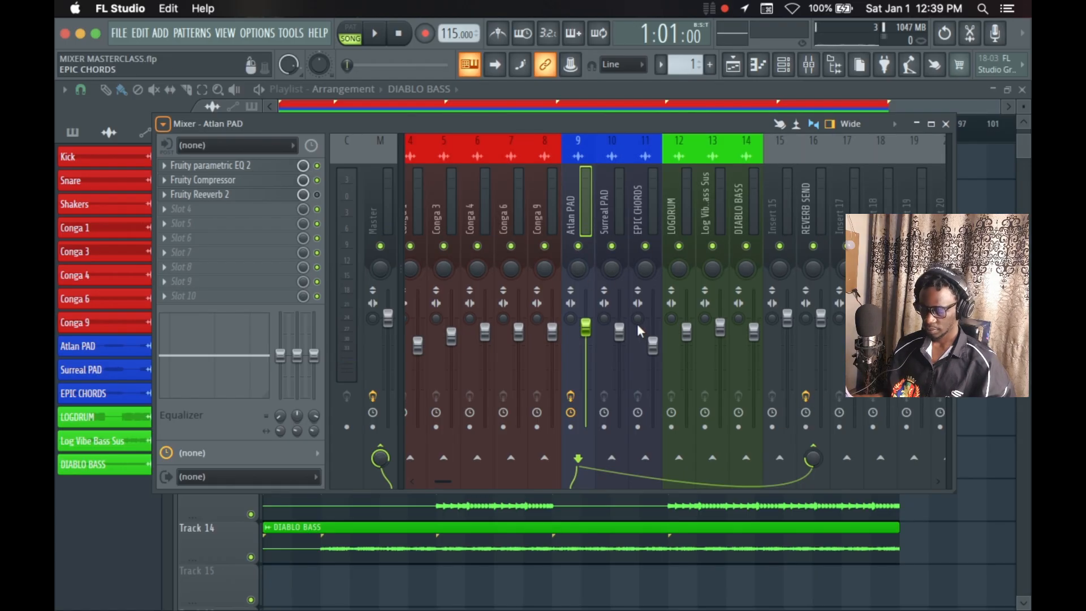
pyautogui.click(814, 456)
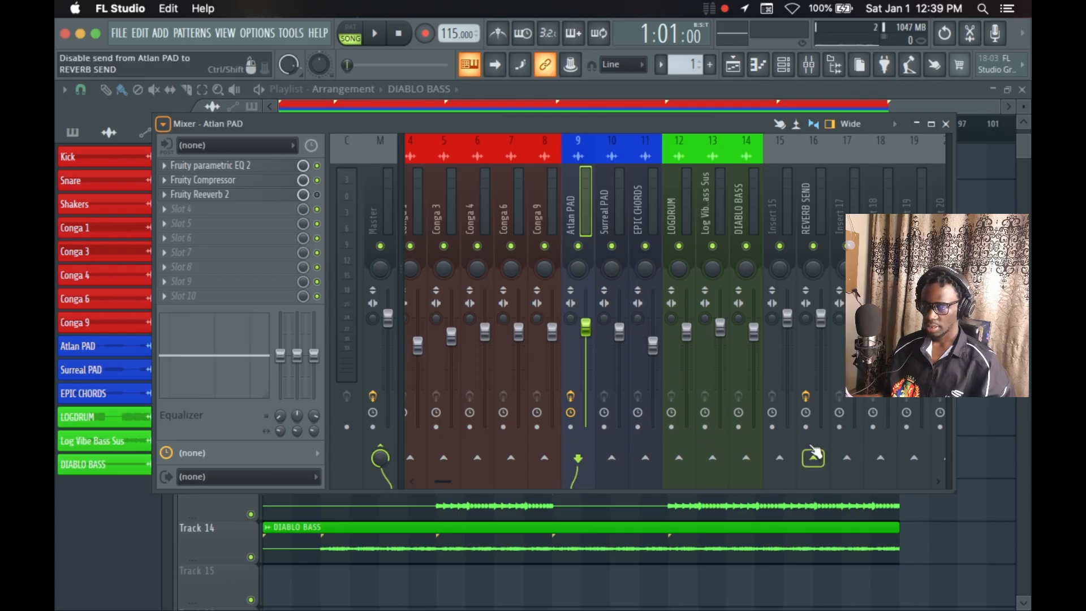
pyautogui.rightClick(811, 455)
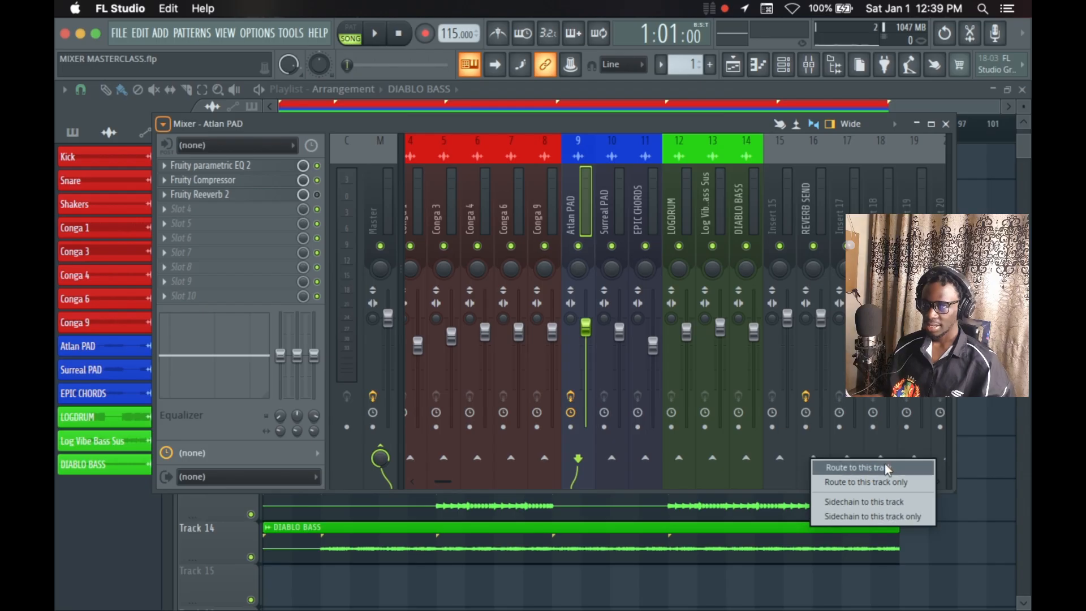
pyautogui.click(834, 469)
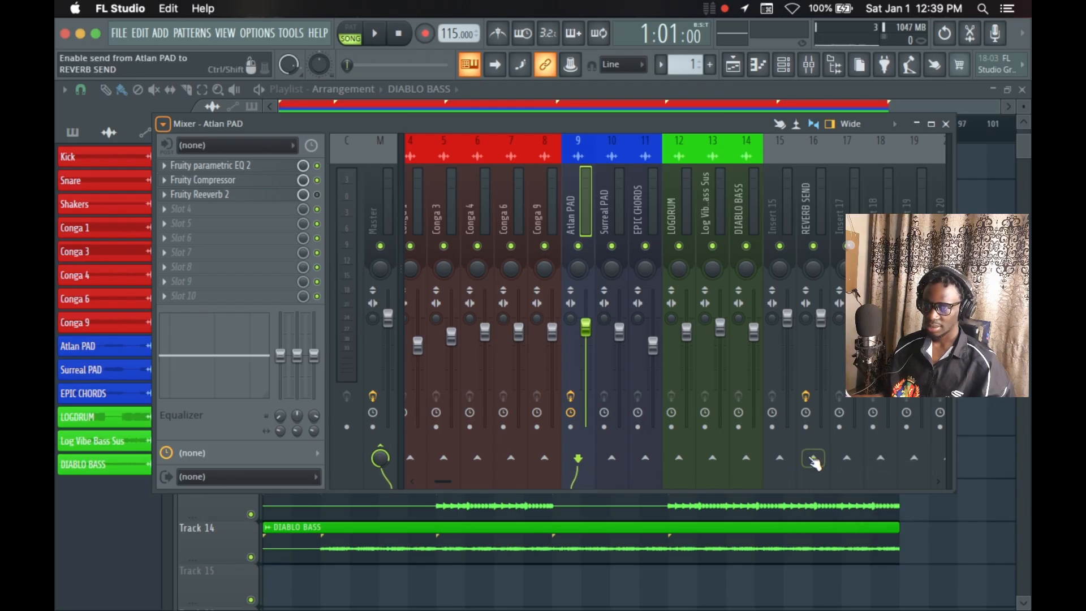
pyautogui.rightClick(813, 459)
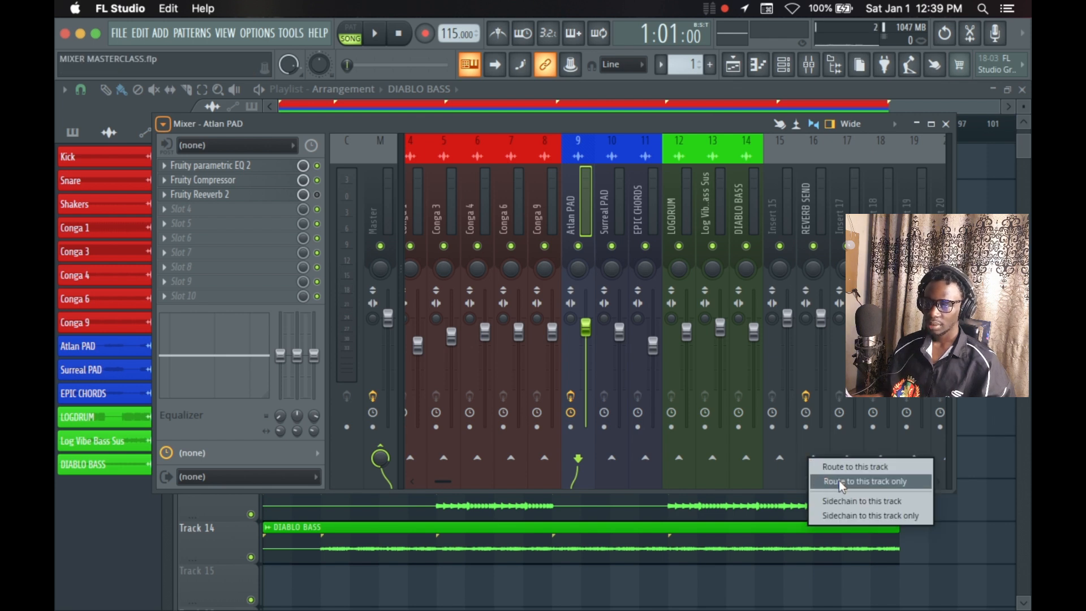
pyautogui.click(792, 483)
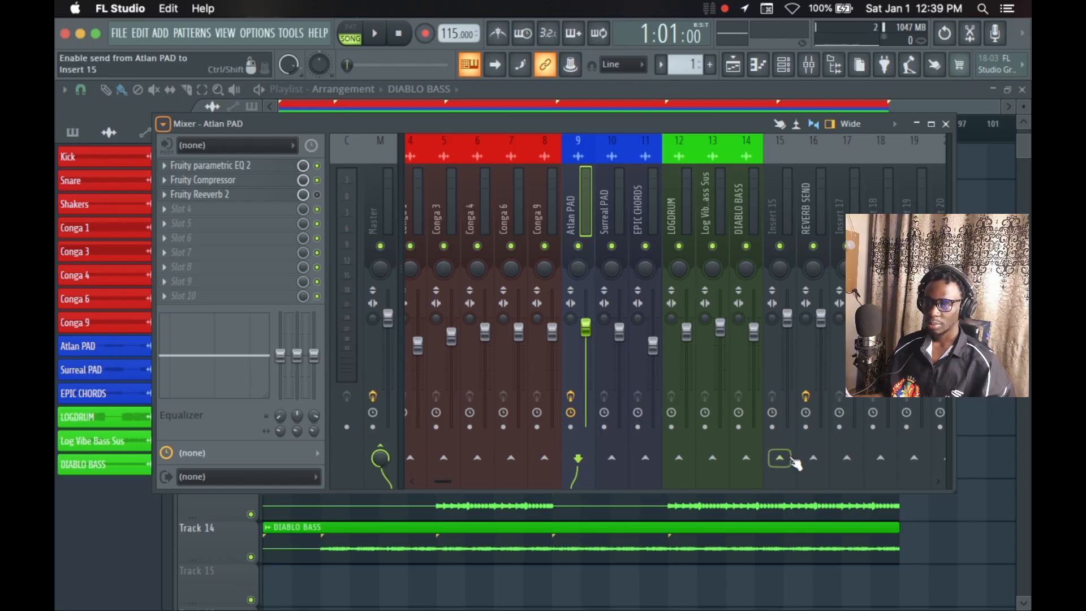
# Try routing the Atlan PAD only to REVERB SEND, remove that send, and restore its send to the Master.
pyautogui.rightClick(818, 462)
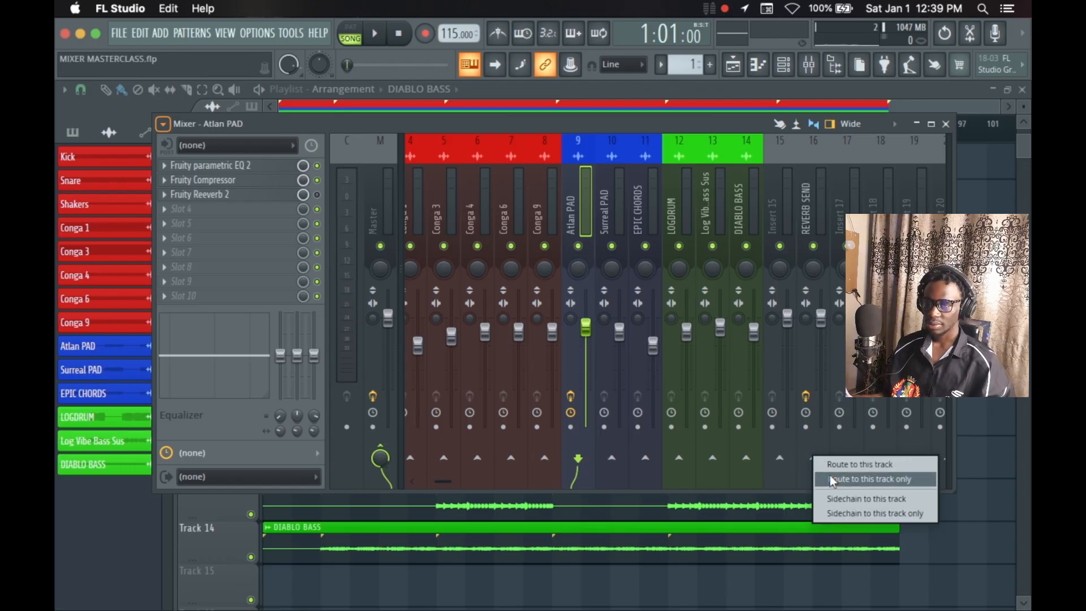
pyautogui.click(830, 475)
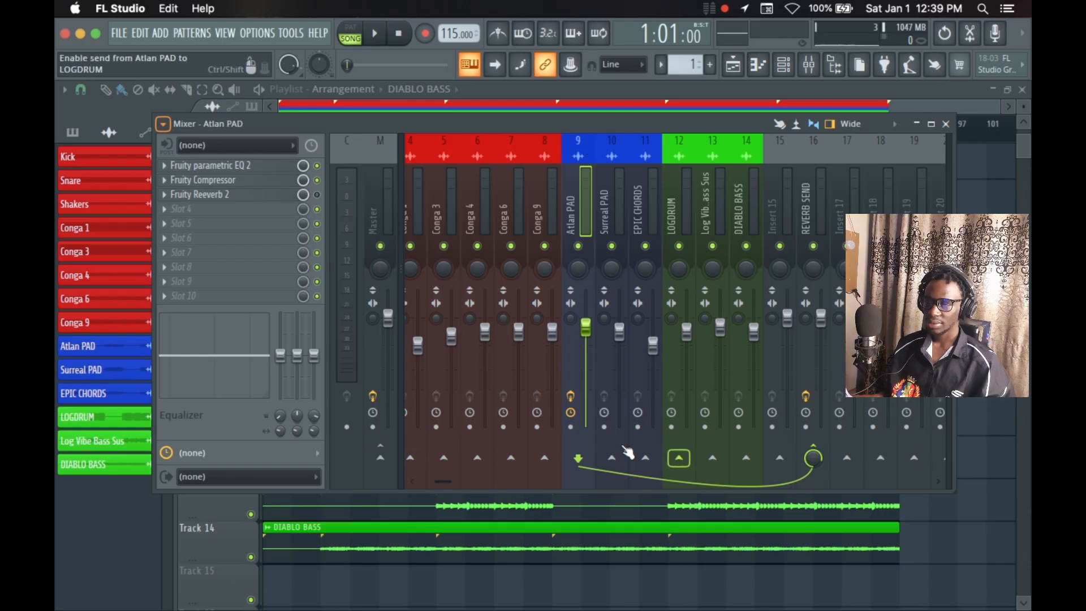
pyautogui.click(819, 453)
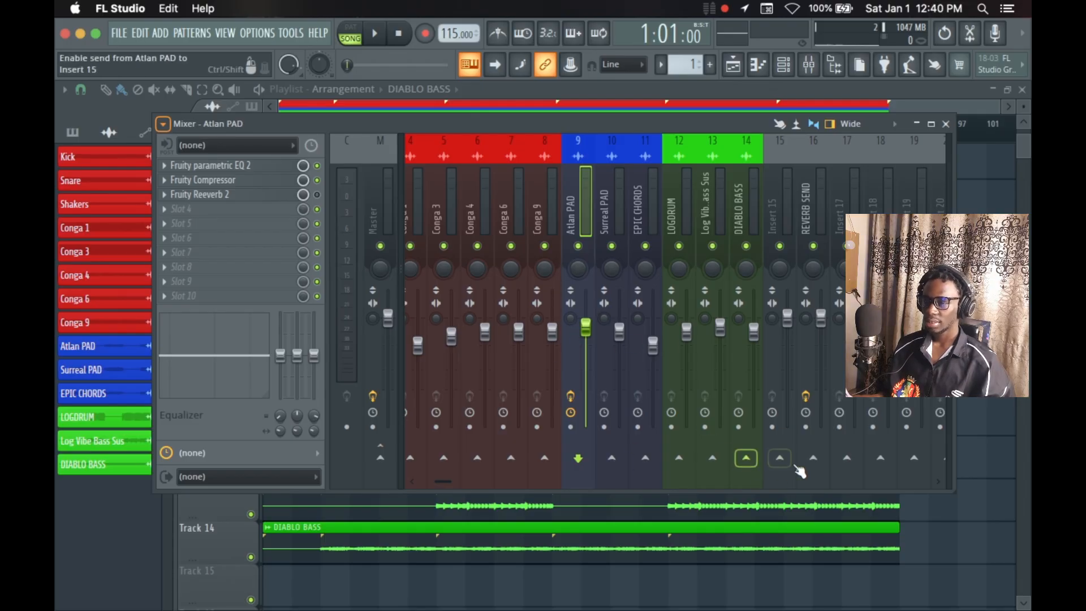
pyautogui.click(384, 458)
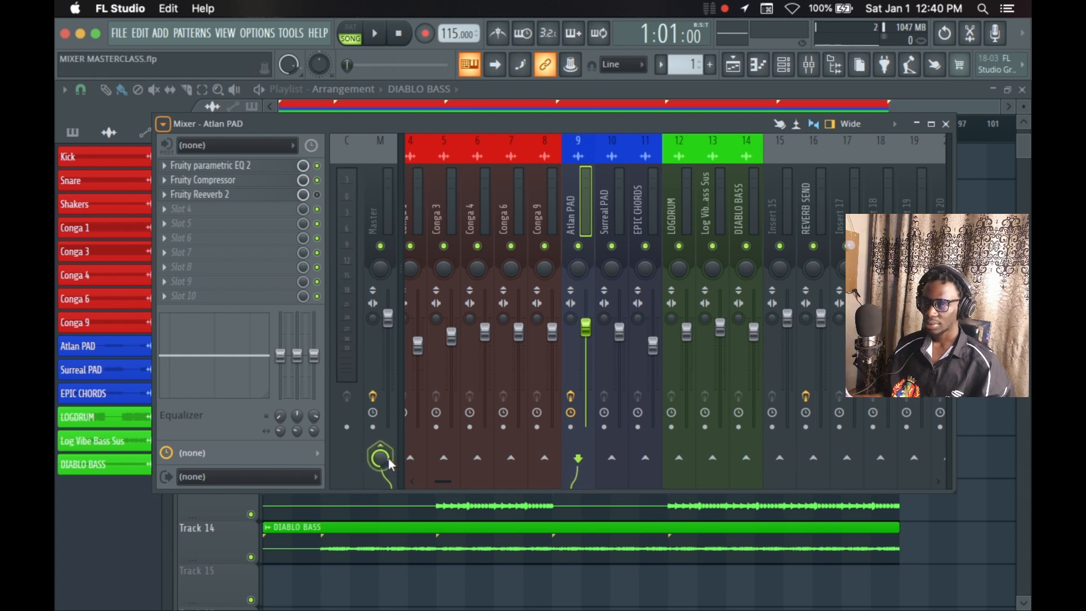
# Route the Atlan PAD to REVERB SEND alongside the Master and lower the send level.
pyautogui.rightClick(814, 464)
pyautogui.click(817, 470)
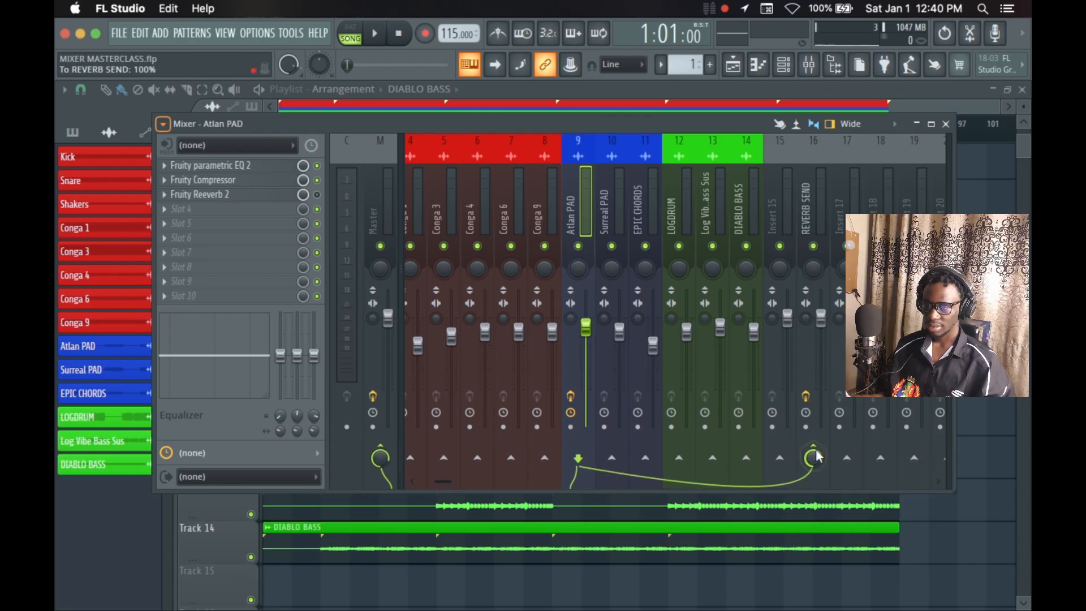
pyautogui.moveTo(816, 448); pyautogui.dragTo(816, 487)
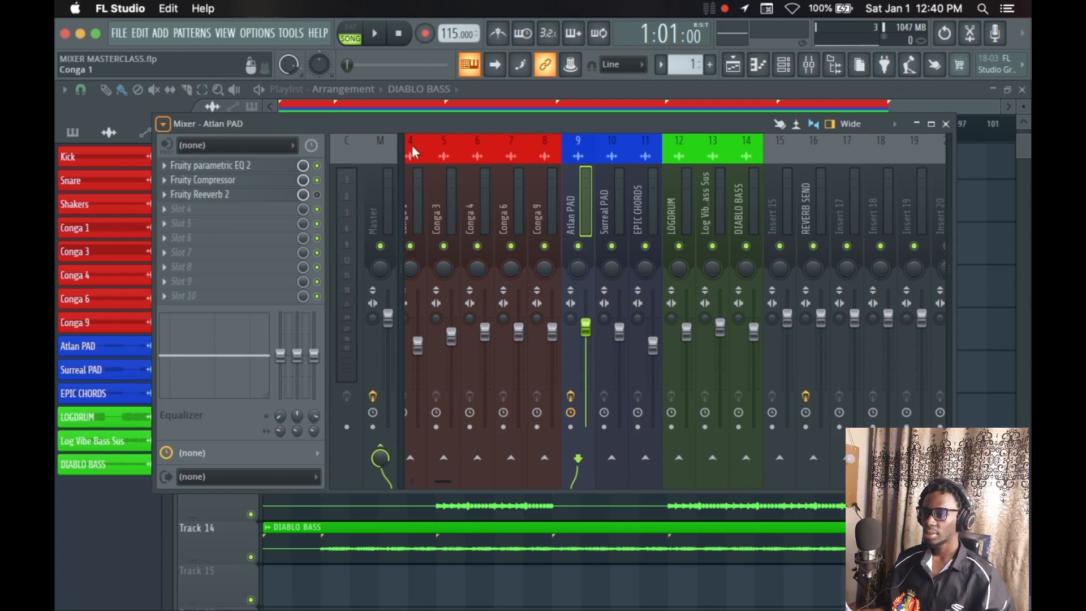
# Look over the mixer tracks through REVERB SEND and play the full mix from the start.
pyautogui.scroll(3, 452, 202)
pyautogui.scroll(-11, 453, 202)
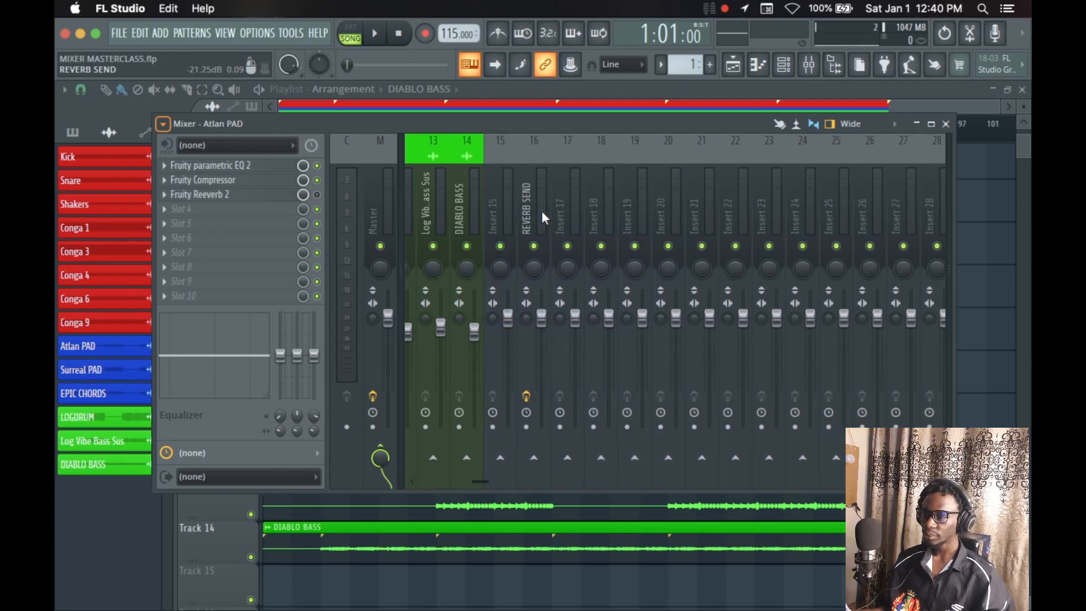
pyautogui.scroll(11, 532, 212)
pyautogui.press('space')
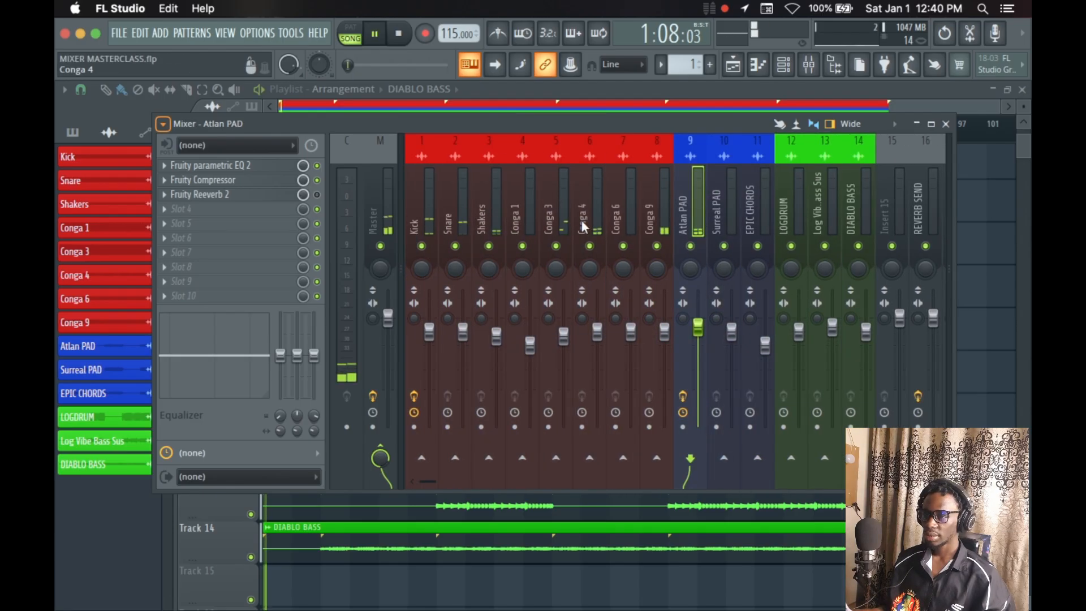
# Look through the drum and conga mixer tracks and inspect the Fruity soft clipper on the Master.
pyautogui.click(429, 210)
pyautogui.click(451, 212)
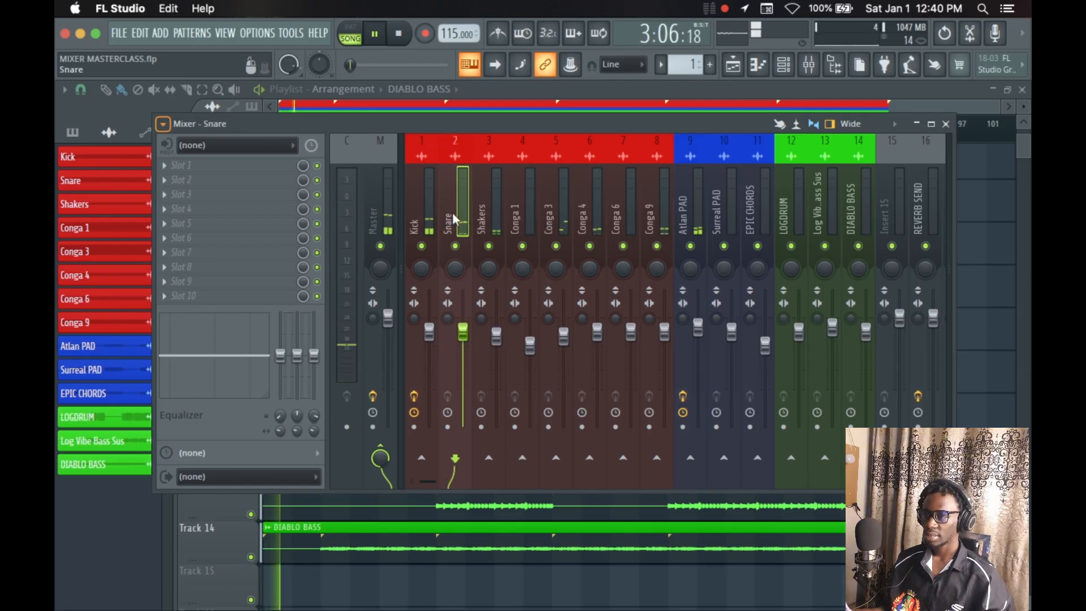
pyautogui.click(494, 211)
pyautogui.click(522, 206)
pyautogui.click(559, 206)
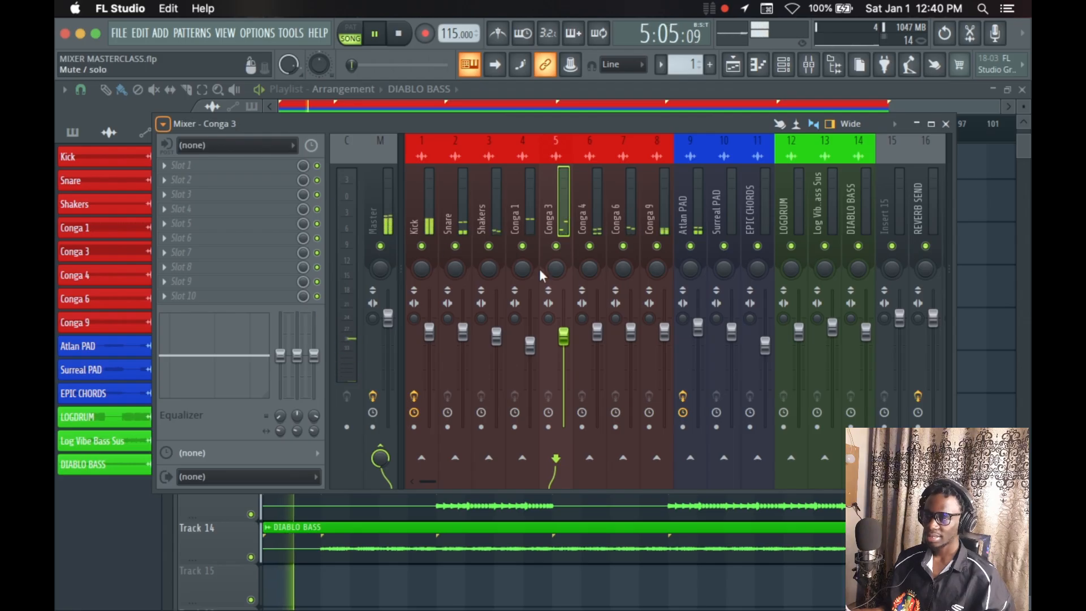
pyautogui.click(388, 195)
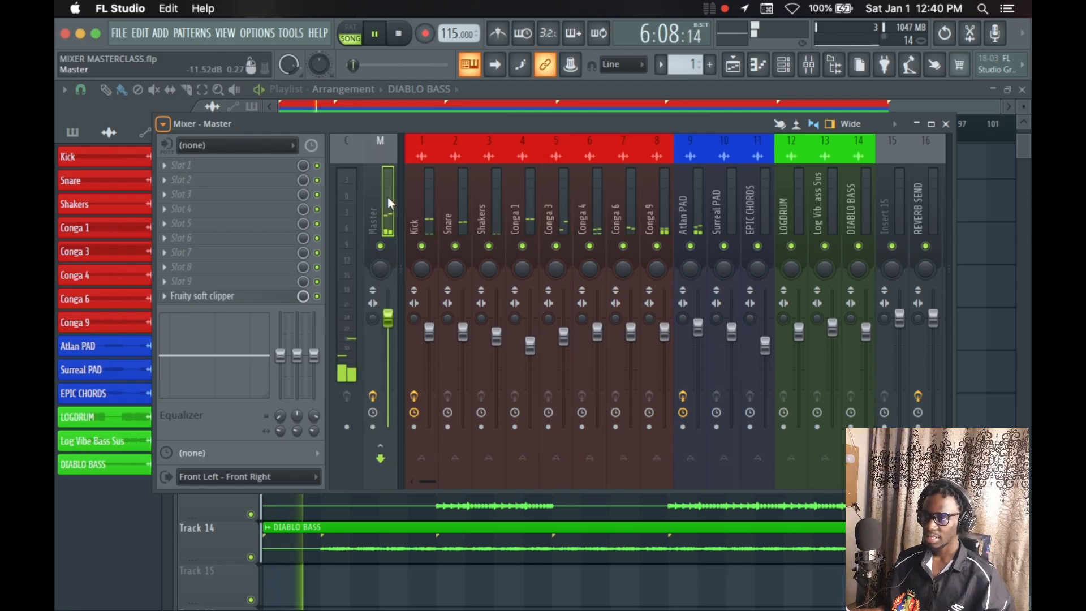
pyautogui.click(232, 296)
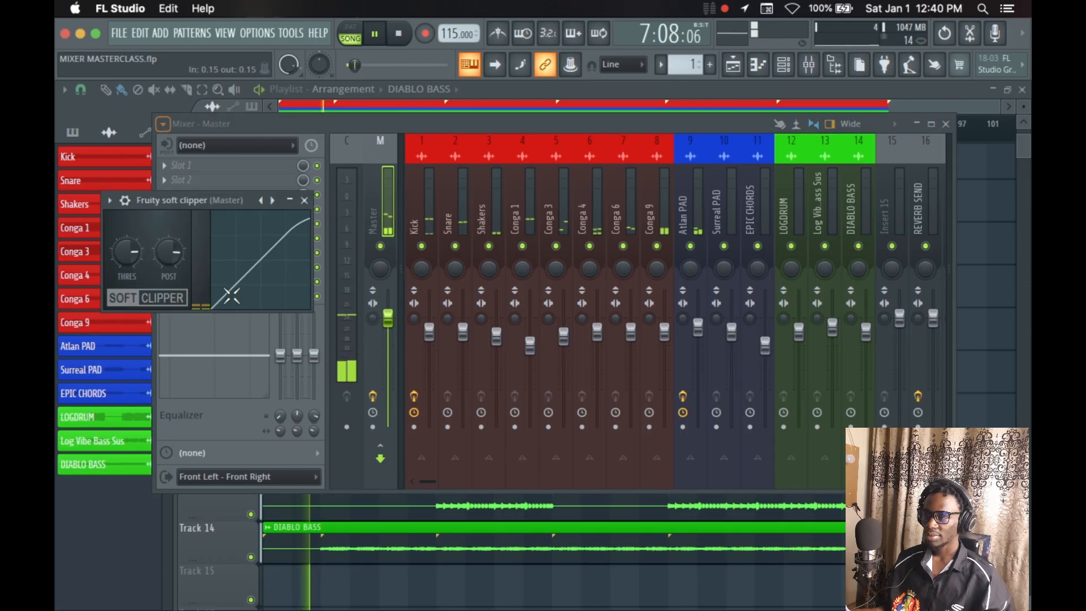
pyautogui.click(304, 200)
# Rename the empty mixer track Insert 17 as DRUM BUS and color it red (#D31813) like the drum tracks.
pyautogui.scroll(-7, 467, 202)
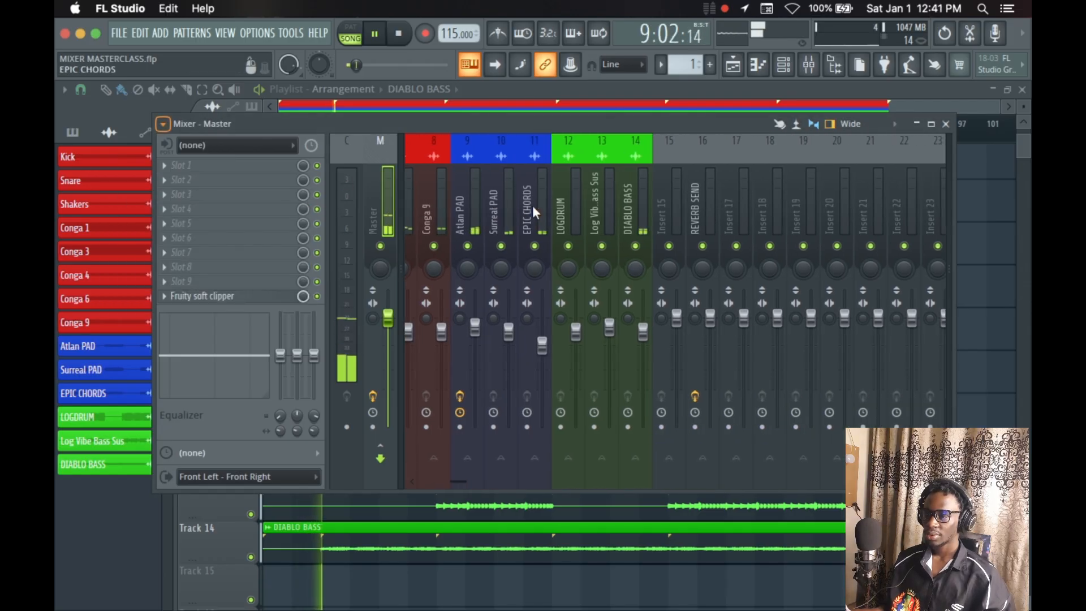
pyautogui.click(738, 210)
pyautogui.rightClick(737, 210)
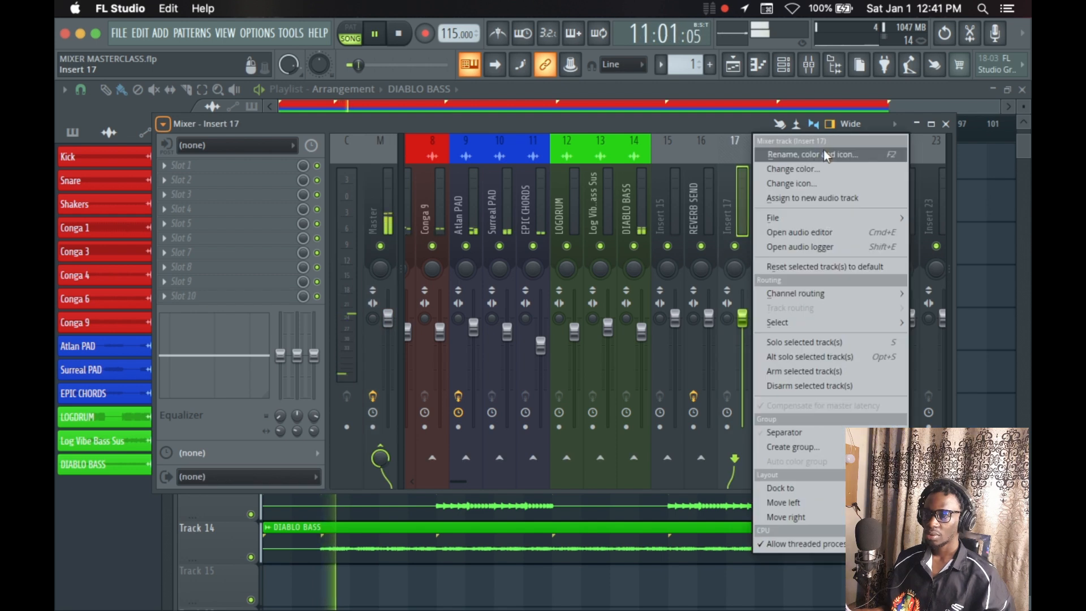
pyautogui.click(823, 151)
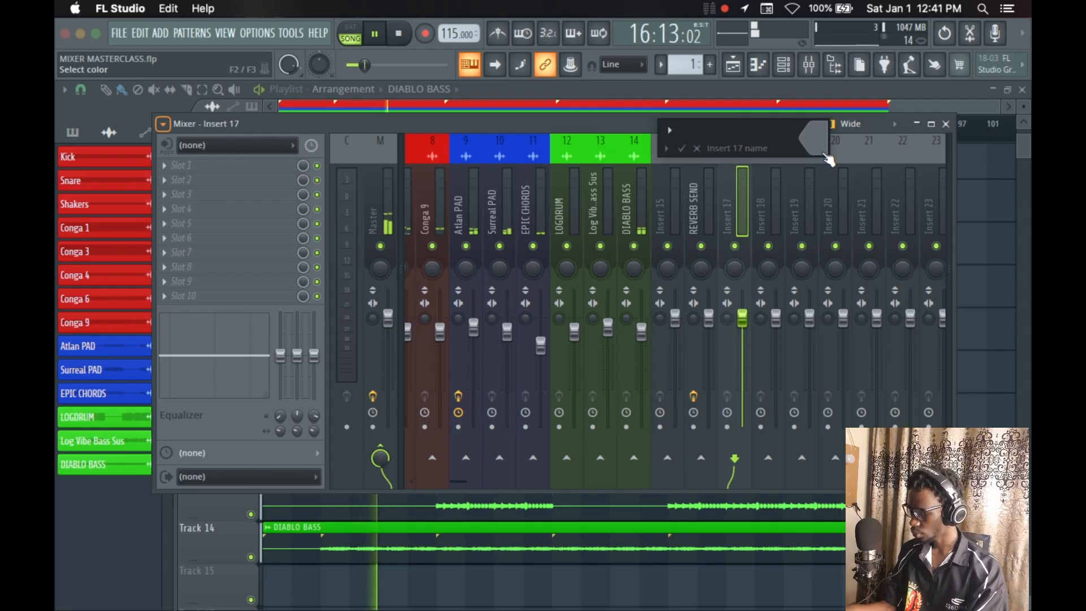
pyautogui.write('DRUM BUS')
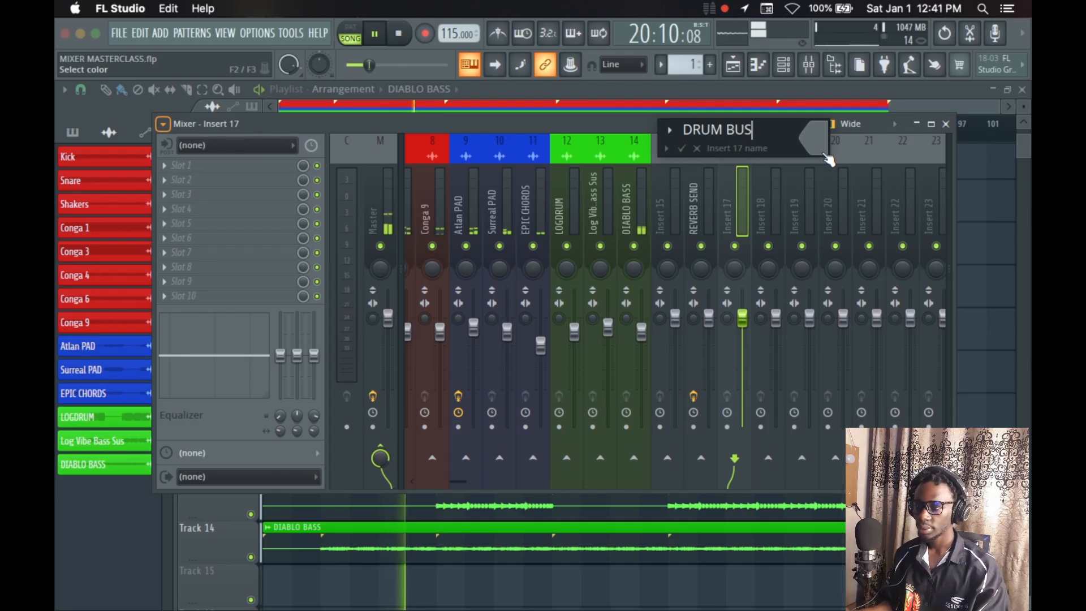
pyautogui.click(825, 155)
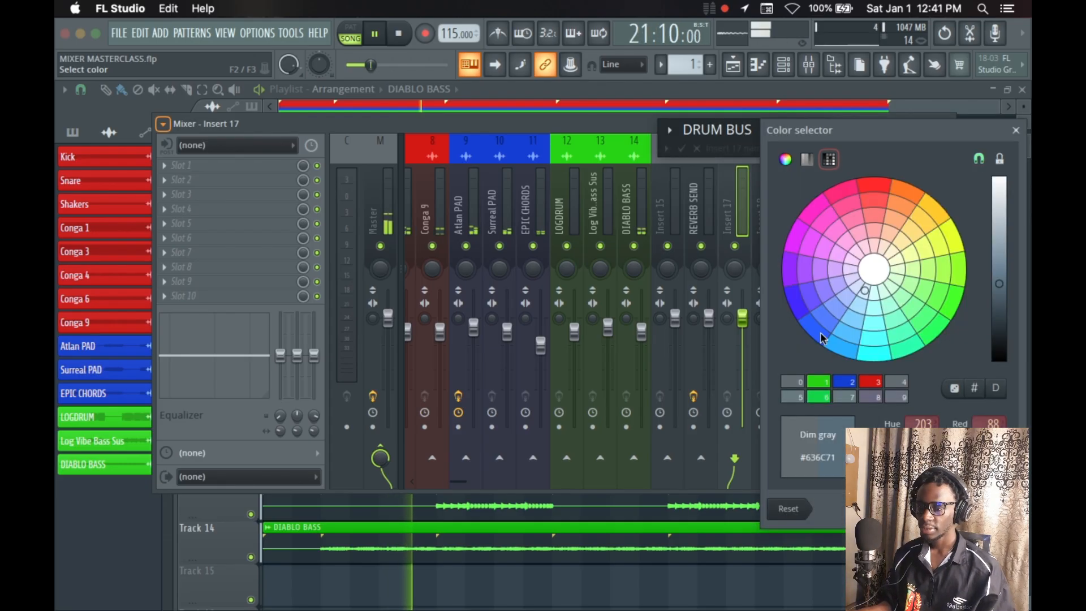
pyautogui.click(878, 387)
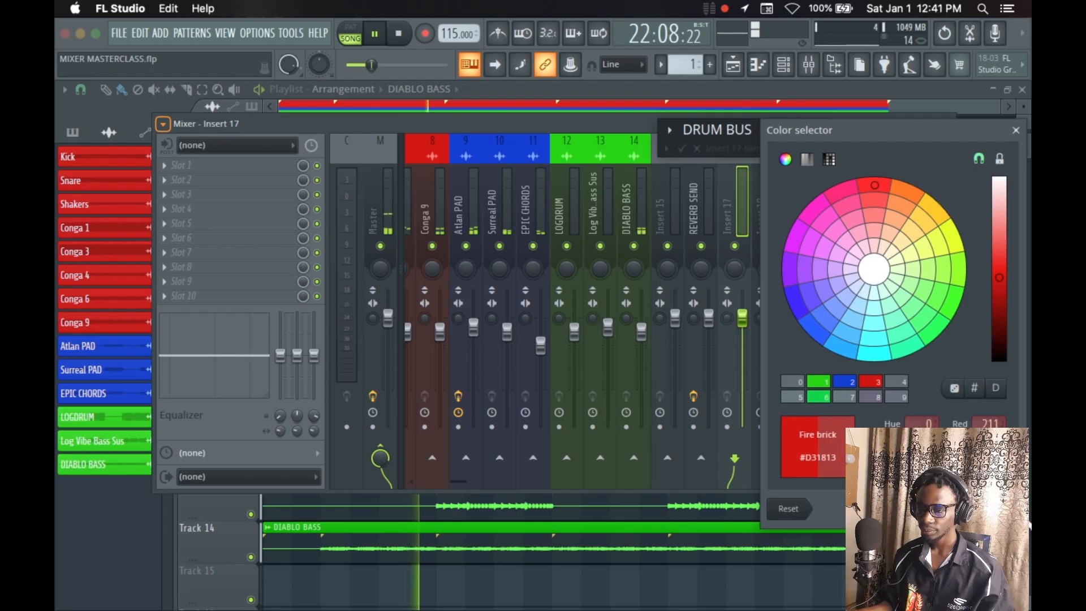
pyautogui.click(999, 508)
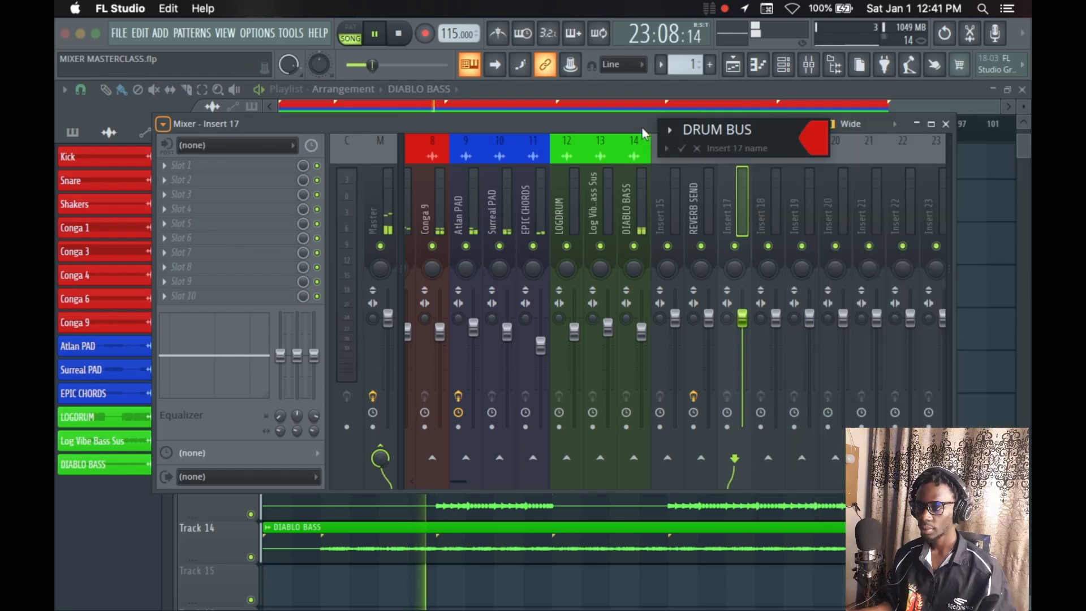
pyautogui.click(681, 150)
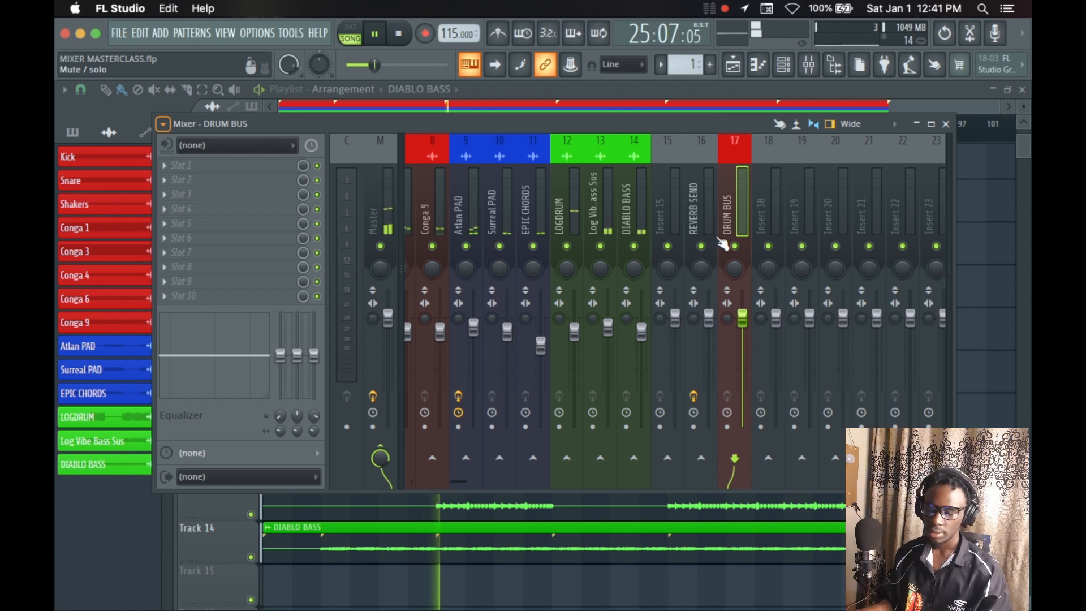
# Move the DRUM BUS track so it sits directly after Conga 9.
pyautogui.hotkey('alt', 'Left')
pyautogui.hotkey('alt', 'Left')
pyautogui.hotkey('alt', 'Left')
pyautogui.hotkey('alt', 'Left')
pyautogui.hotkey('alt', 'Left')
pyautogui.hotkey('alt', 'Left')
pyautogui.hotkey('alt', 'Left')
pyautogui.hotkey('alt', 'Left')
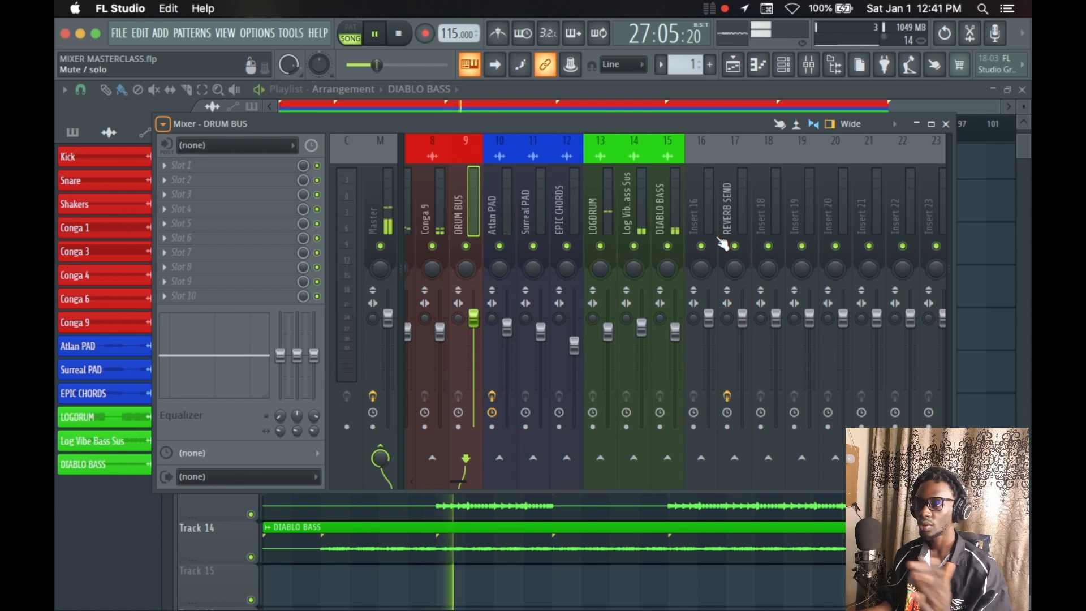
# Rename the empty mixer track Insert 18 as INSTRUMENTS BUS and color it blue (#133ED3).
pyautogui.click(771, 216)
pyautogui.rightClick(779, 209)
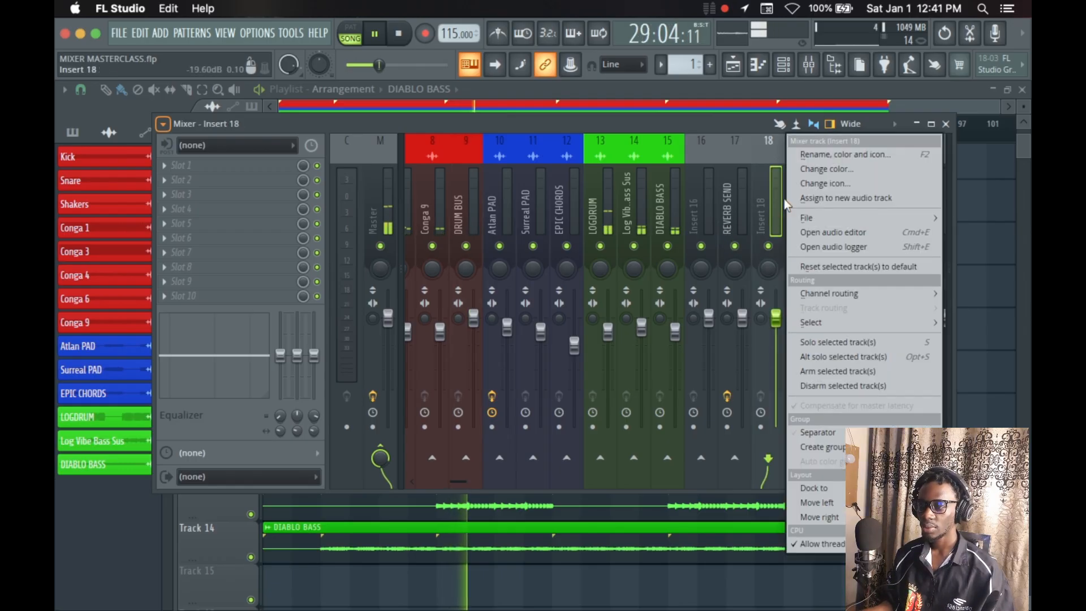
pyautogui.click(832, 159)
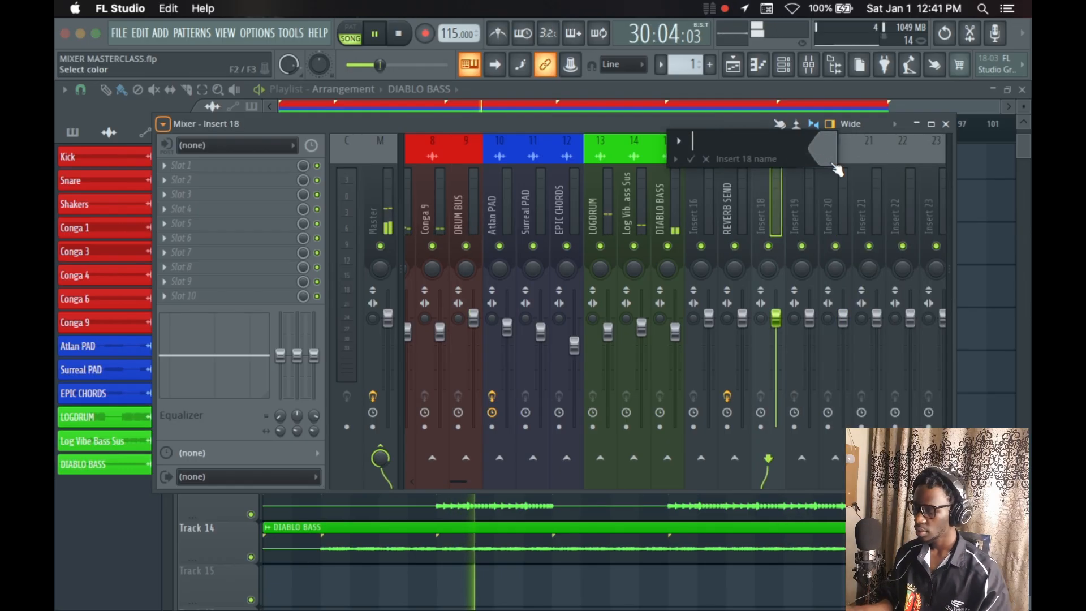
pyautogui.write('INS')
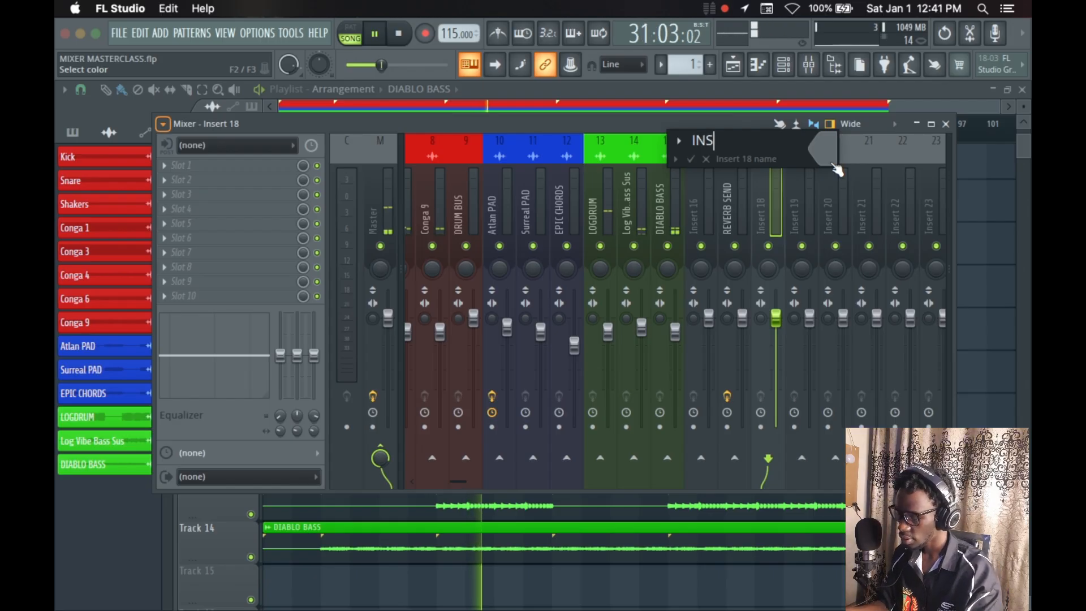
pyautogui.write('TRUMEN')
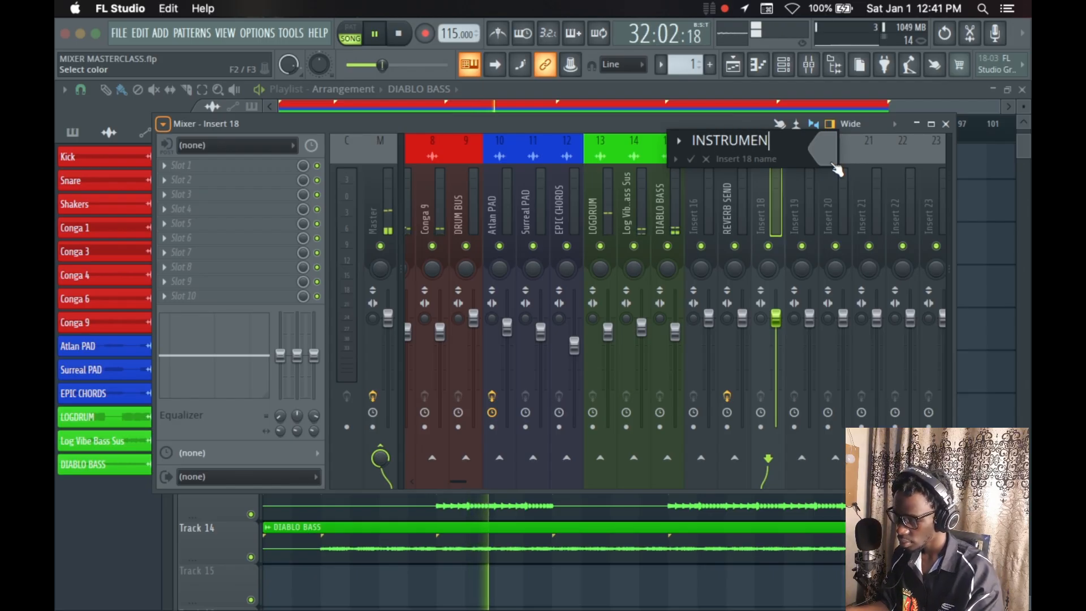
pyautogui.write('TS BUS')
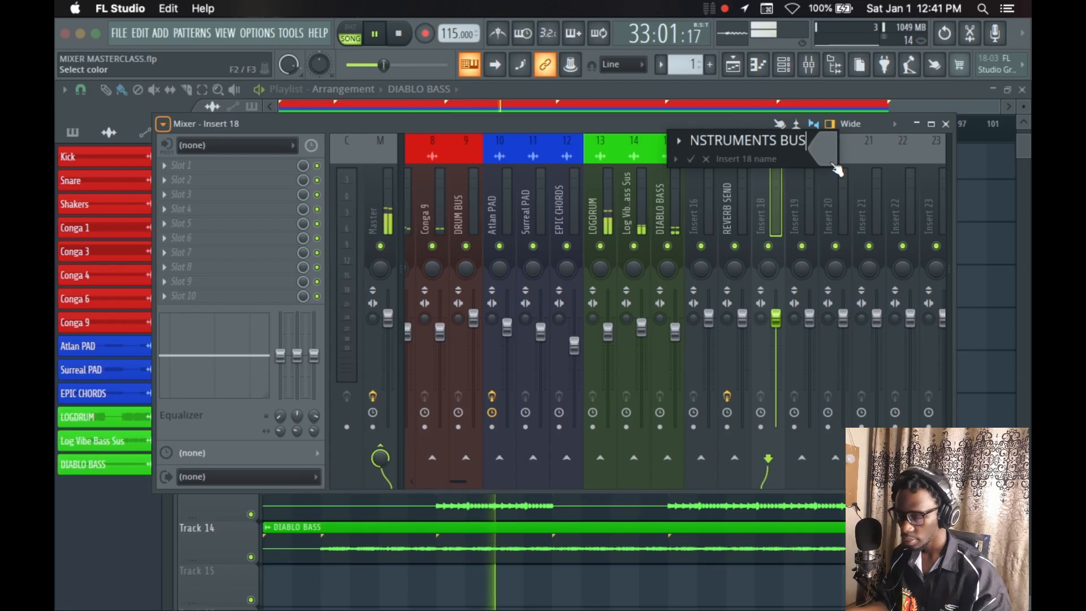
pyautogui.click(831, 168)
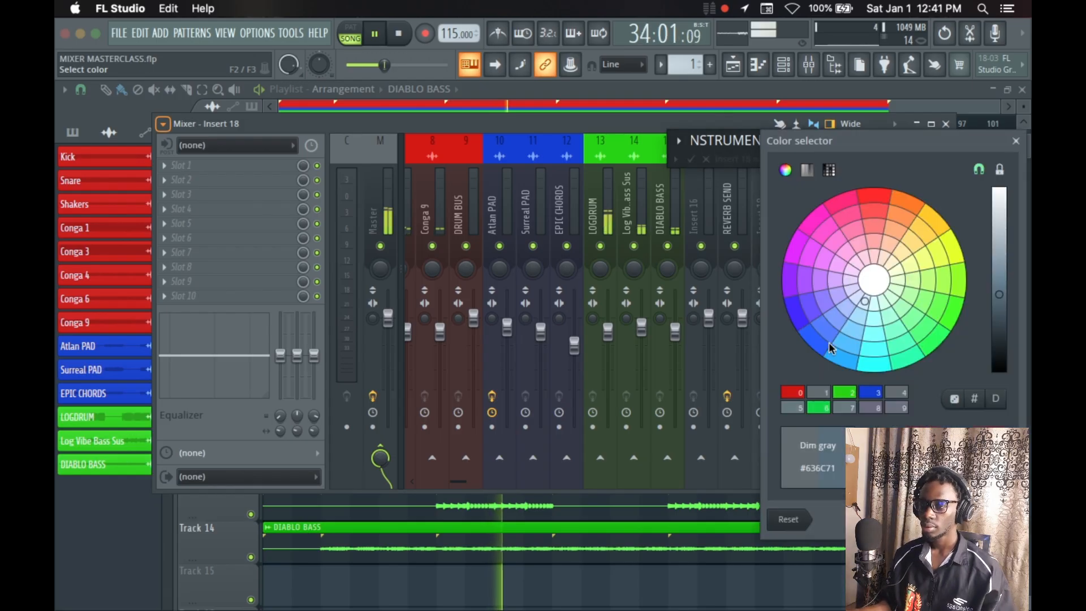
pyautogui.click(877, 392)
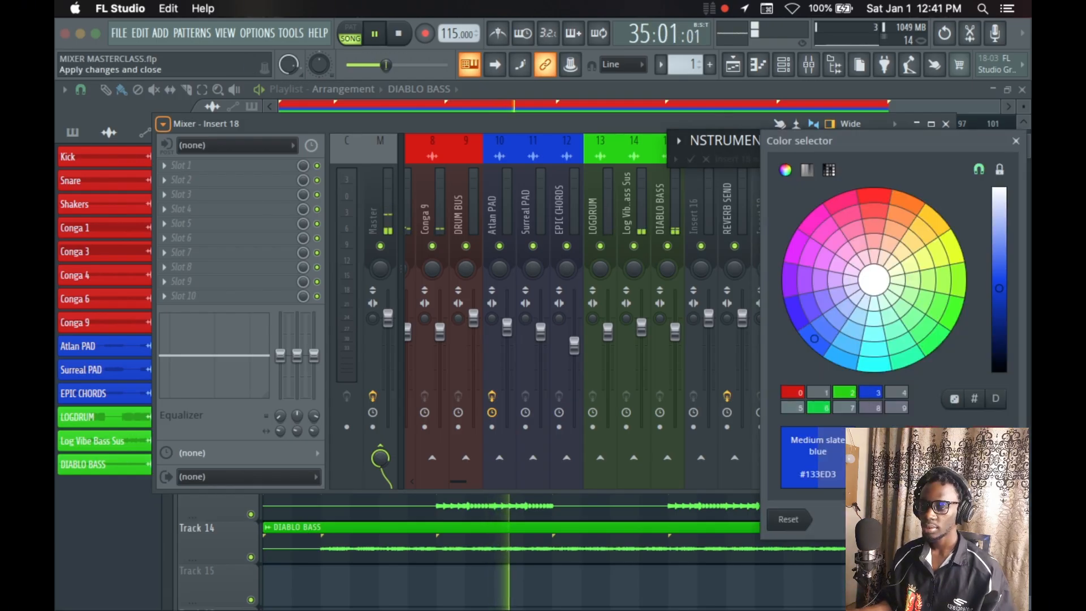
pyautogui.click(996, 520)
pyautogui.click(691, 159)
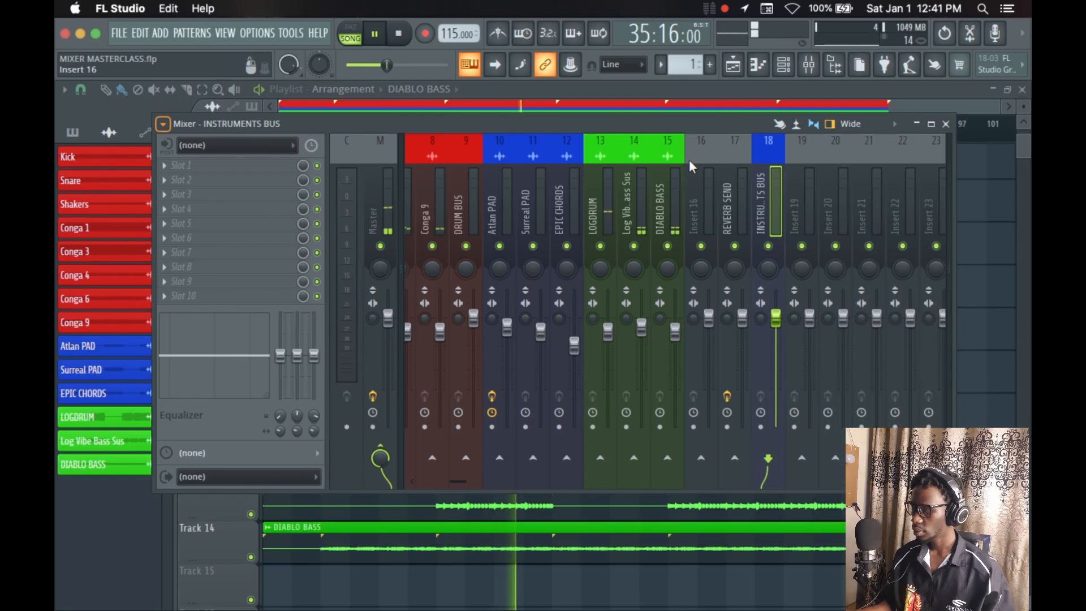
# Move the INSTRUMENTS BUS track so it sits directly after EPIC CHORDS.
pyautogui.hotkey('alt', 'Left')
pyautogui.hotkey('alt', 'Left')
pyautogui.hotkey('alt', 'Left')
pyautogui.hotkey('alt', 'Left')
pyautogui.hotkey('alt', 'Left')
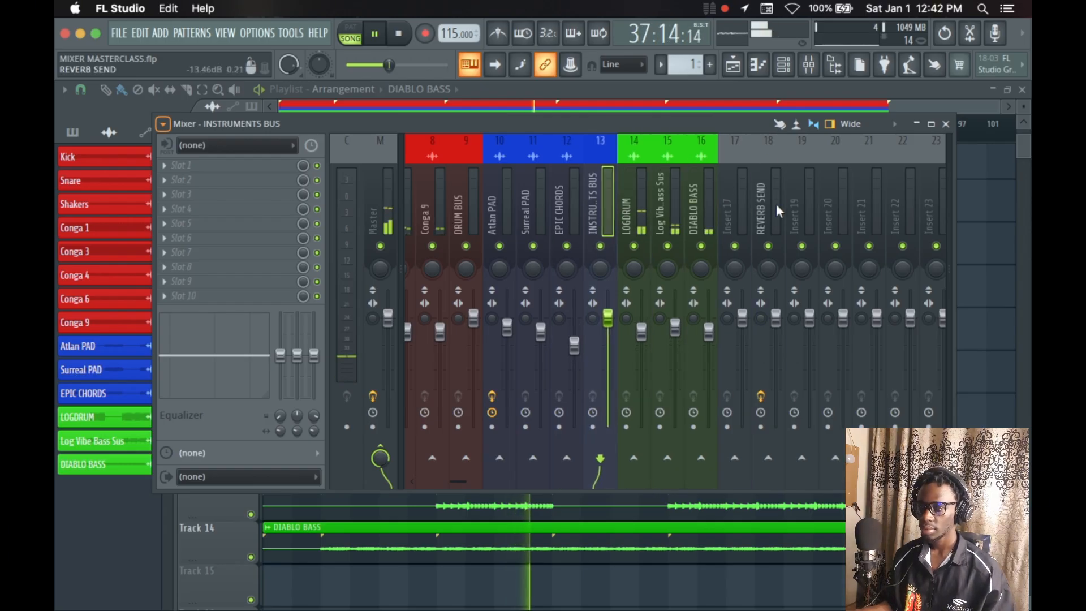
# Rename the empty mixer track Insert 19 as LOGDRUM BUS and color it green like the log drum tracks.
pyautogui.click(802, 213)
pyautogui.rightClick(807, 213)
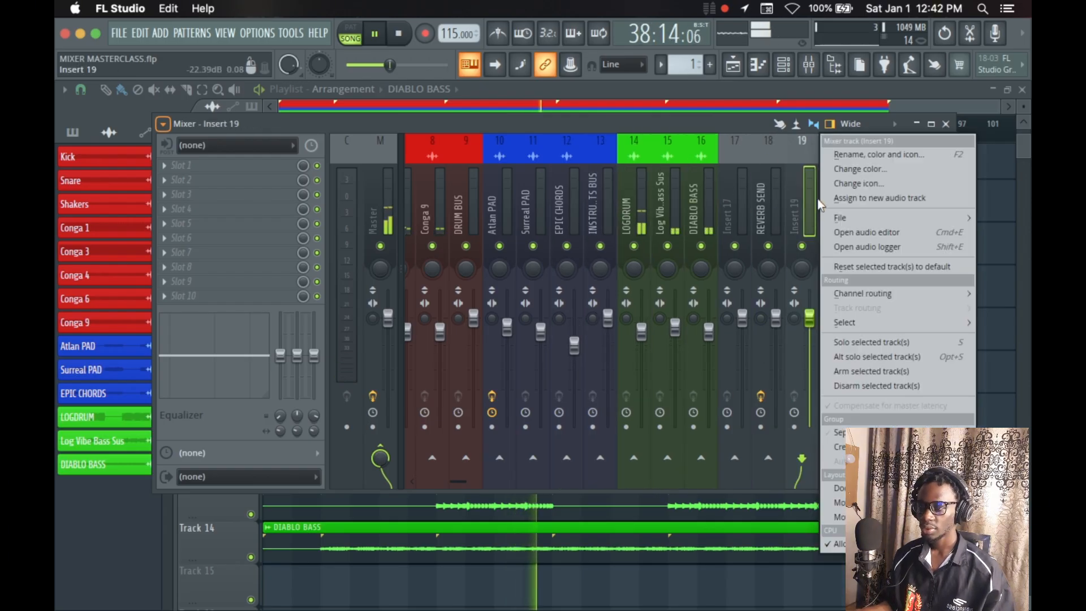
pyautogui.click(845, 153)
pyautogui.write('LOGDRUM BUS')
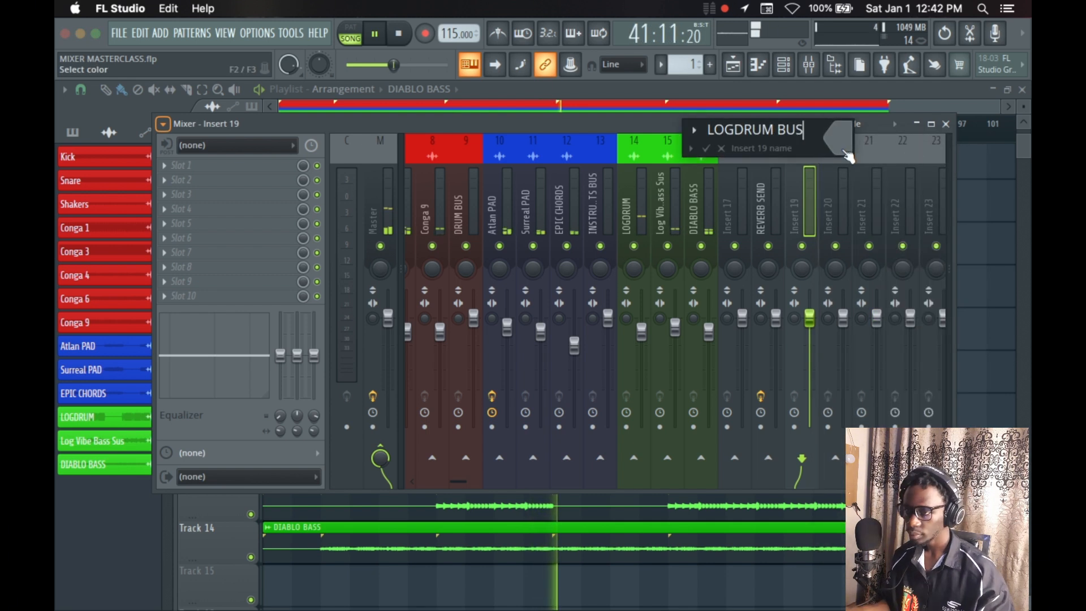
pyautogui.click(842, 146)
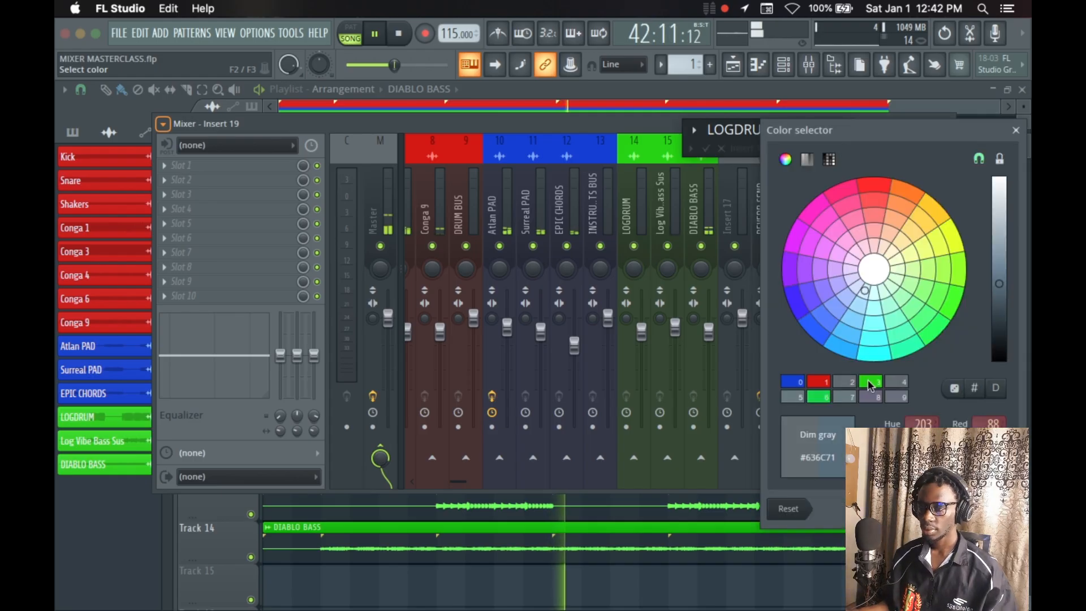
pyautogui.click(871, 381)
pyautogui.click(997, 508)
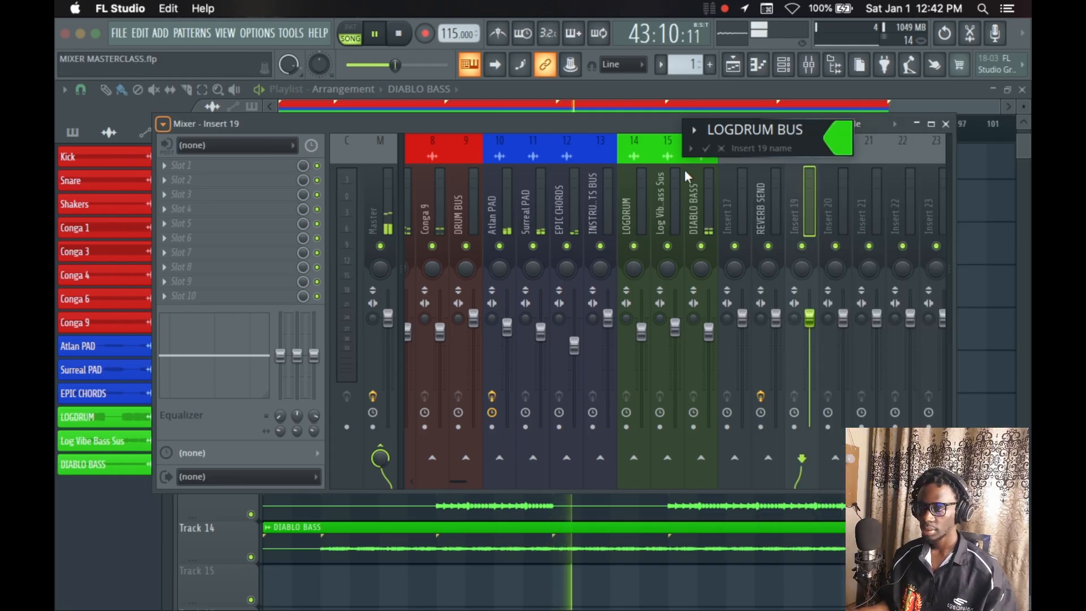
pyautogui.click(706, 148)
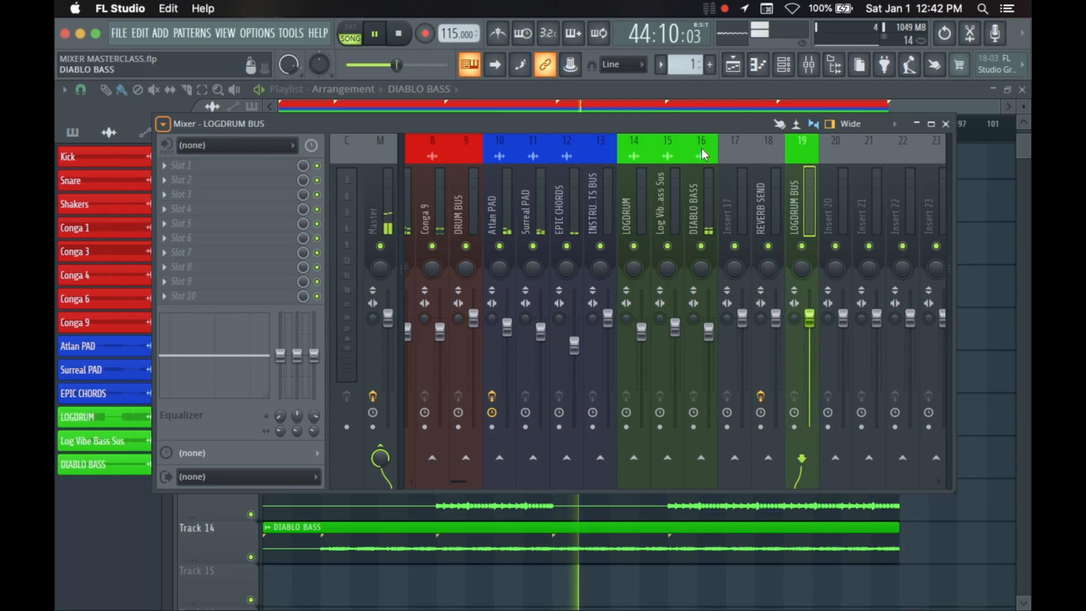
# Move the LOGDRUM BUS track between Log Vibe Bass Sus and DIABLO BASS.
pyautogui.hotkey('alt', 'Left')
pyautogui.hotkey('alt', 'Left')
pyautogui.hotkey('alt', 'Left')
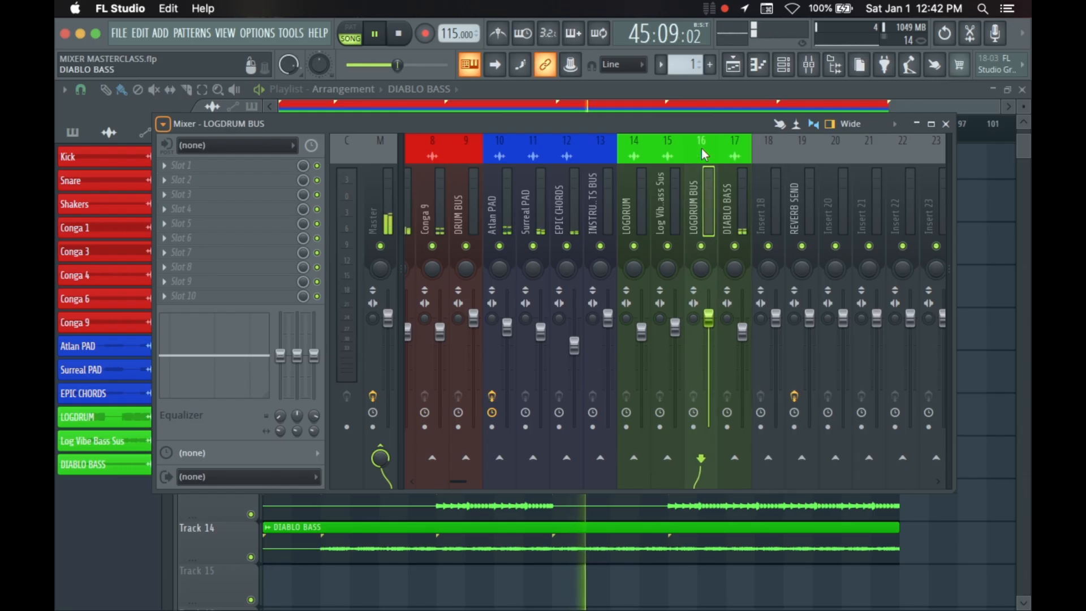
# Rename the empty mixer track Insert 20 as BASS BUS and color it lime green (#26D313).
pyautogui.rightClick(842, 215)
pyautogui.click(864, 154)
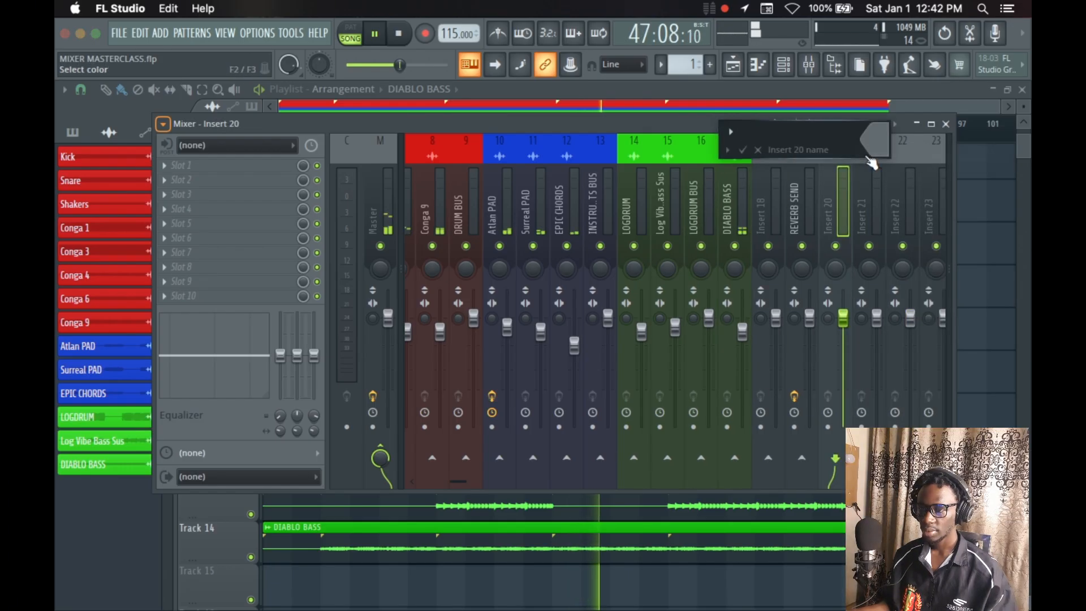
pyautogui.write('BASS ')
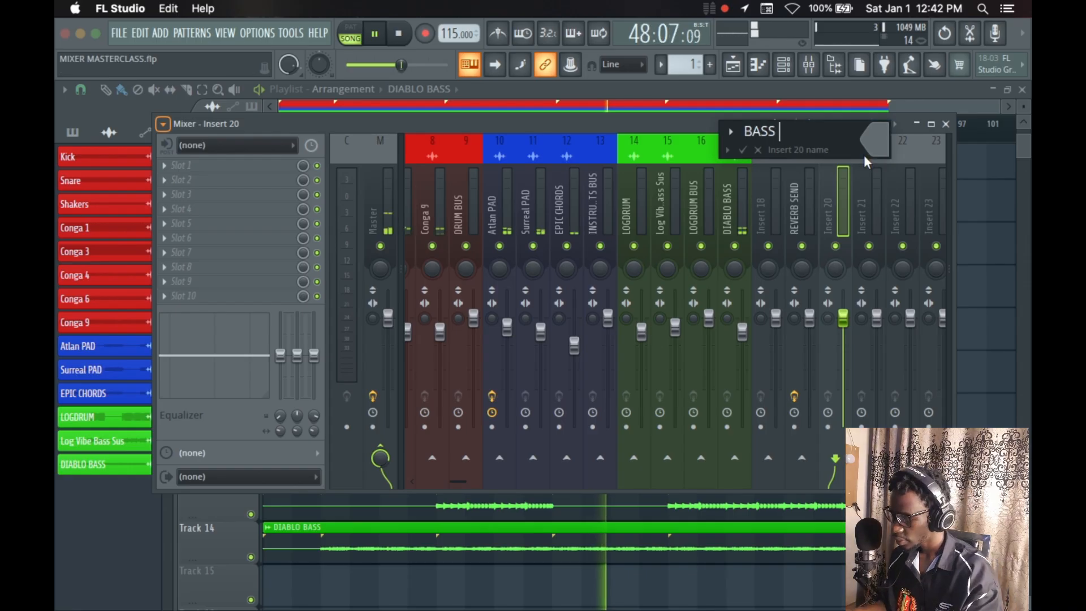
pyautogui.write('BUS')
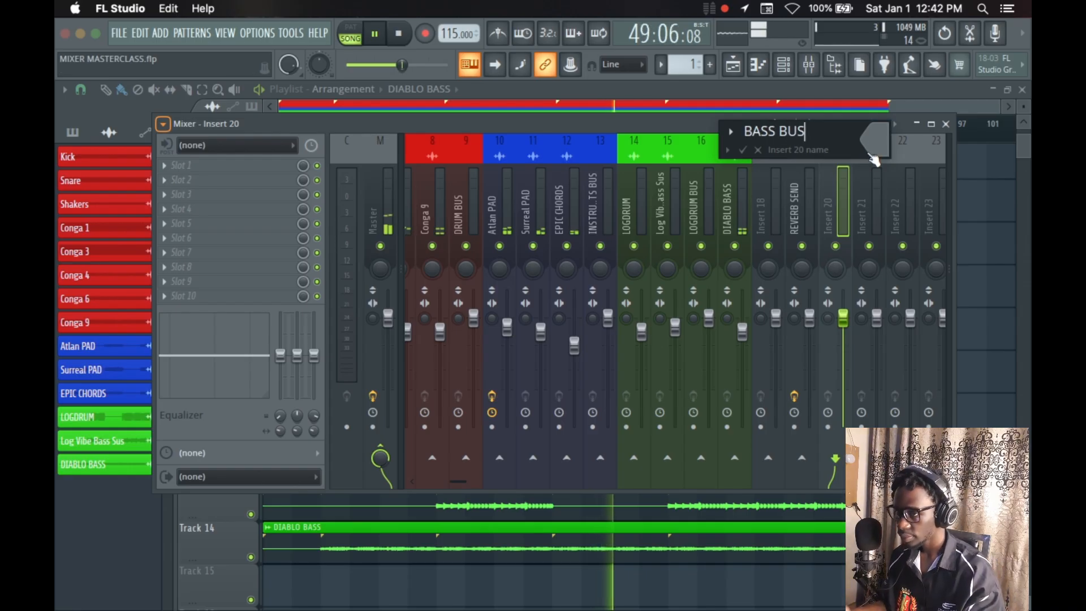
pyautogui.click(875, 137)
pyautogui.click(793, 384)
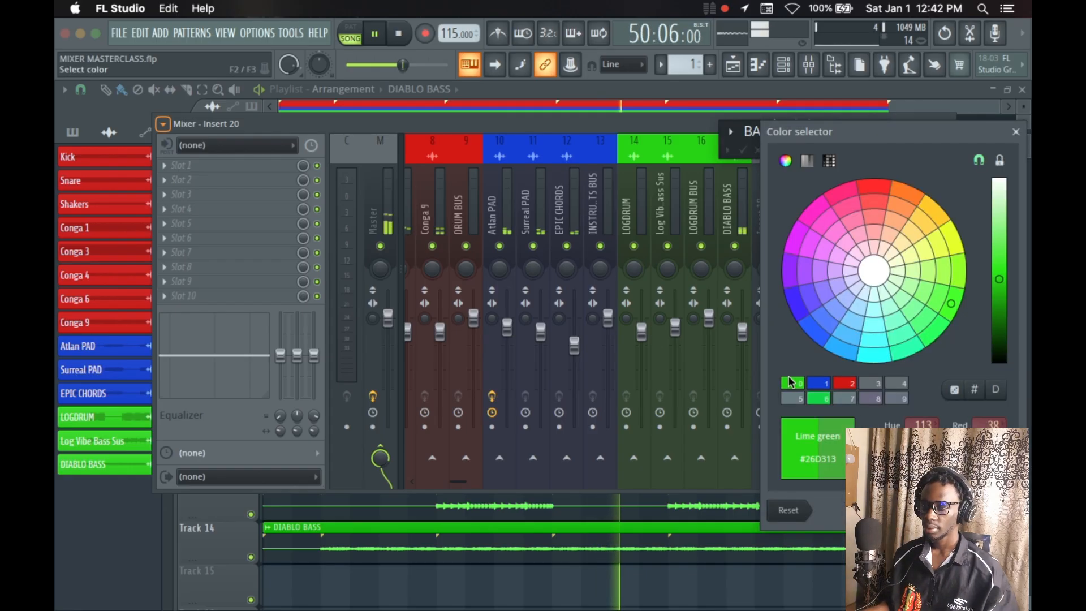
pyautogui.click(997, 510)
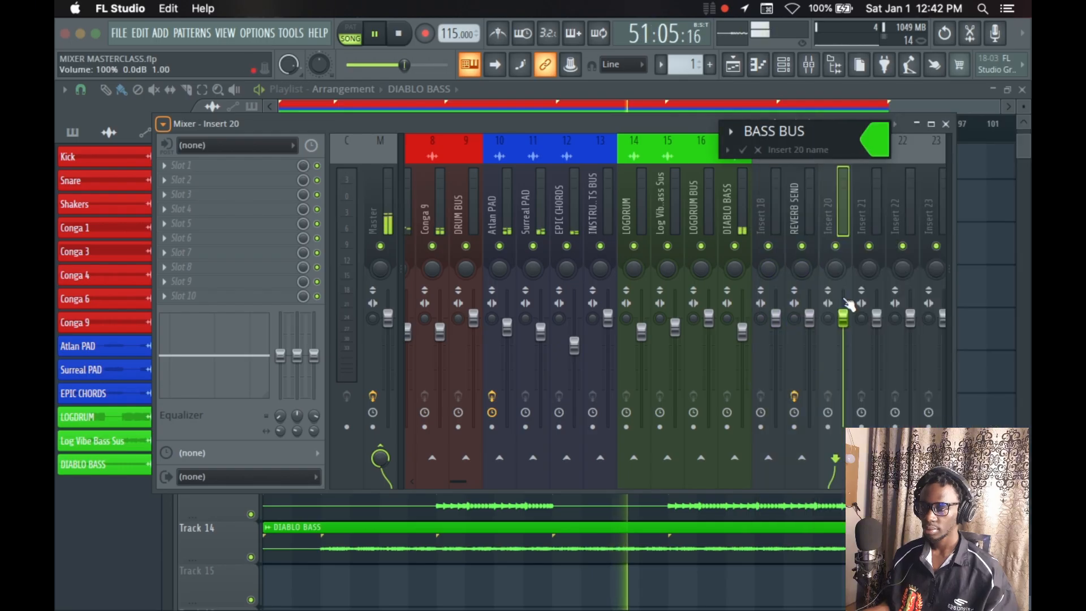
pyautogui.press('Return')
# Move the BASS BUS track so it sits directly after DIABLO BASS.
pyautogui.hotkey('alt', 'Left')
pyautogui.hotkey('alt', 'Left')
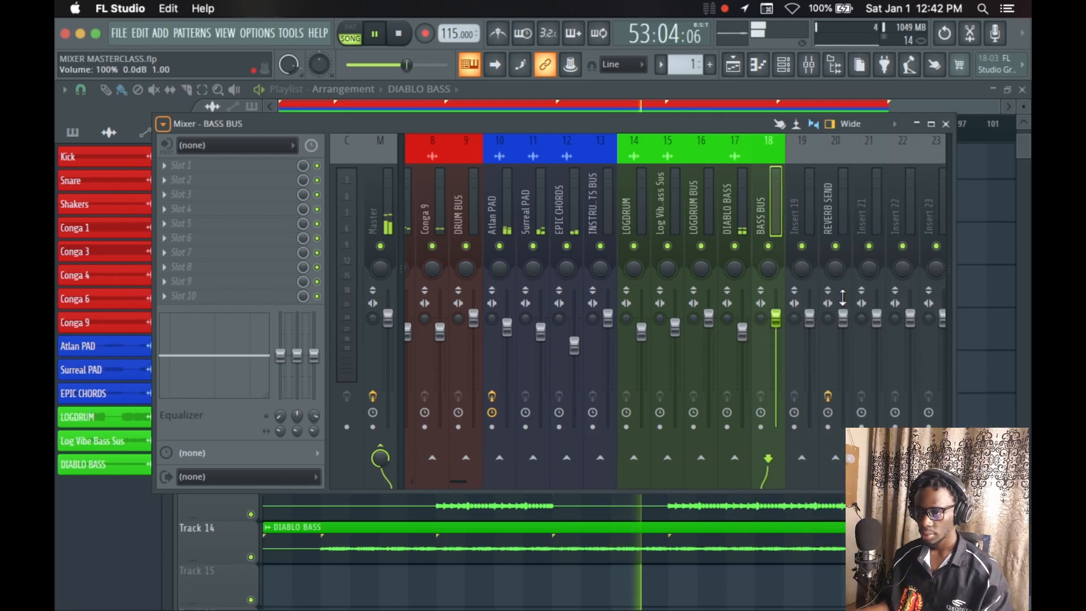
pyautogui.scroll(3, 641, 198)
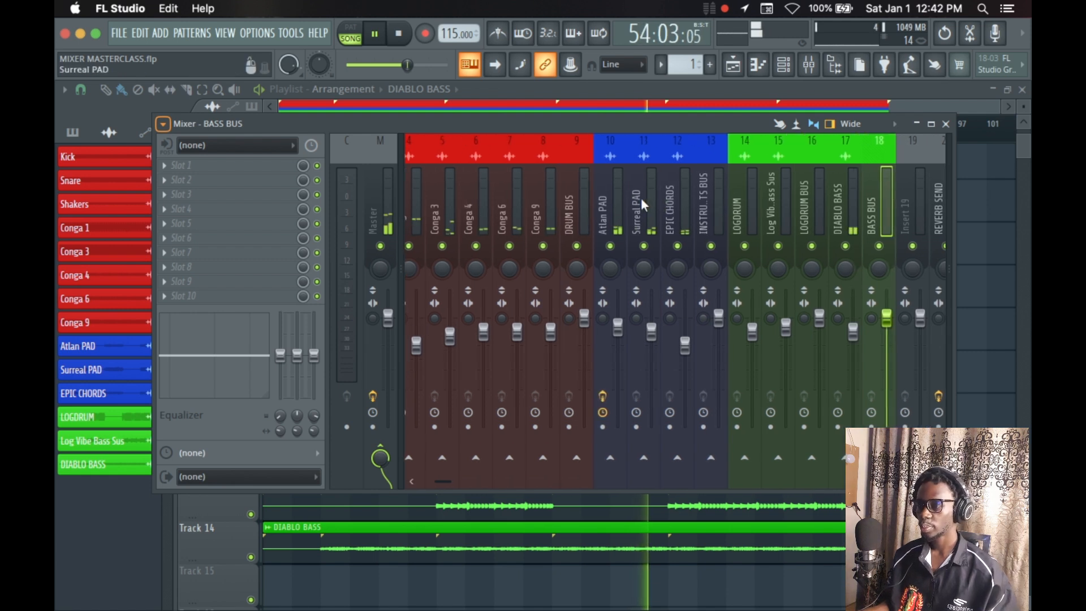
# Stop playback and go through the mixer tracks from Kick to DRUM BUS to check where each is routed.
pyautogui.press('space')
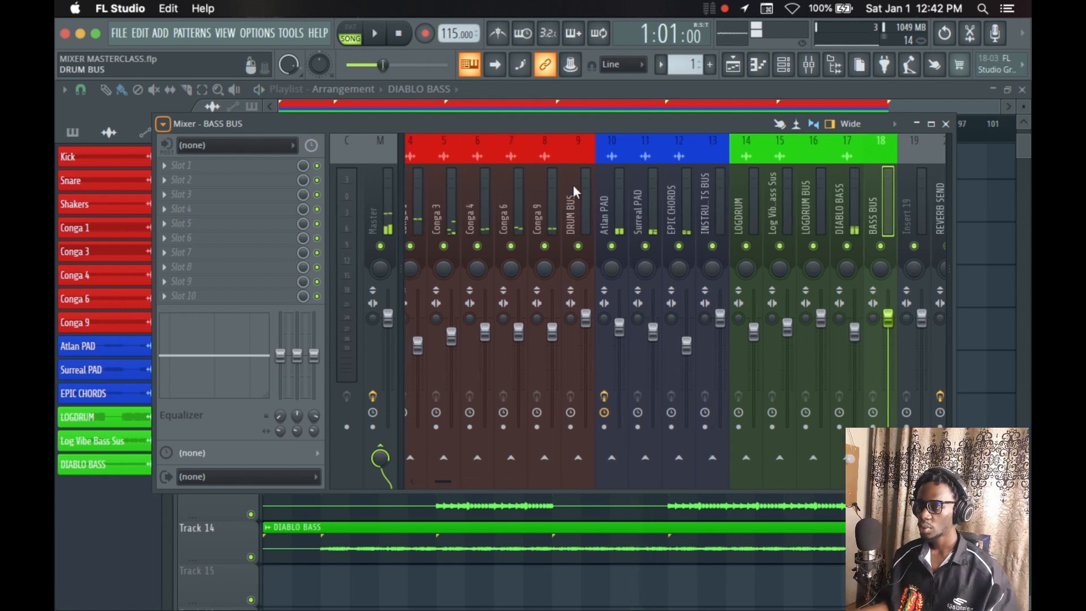
pyautogui.scroll(3, 447, 202)
pyautogui.click(427, 209)
pyautogui.click(462, 204)
pyautogui.click(496, 203)
pyautogui.click(517, 204)
pyautogui.click(554, 202)
pyautogui.click(599, 202)
pyautogui.click(629, 203)
pyautogui.click(645, 202)
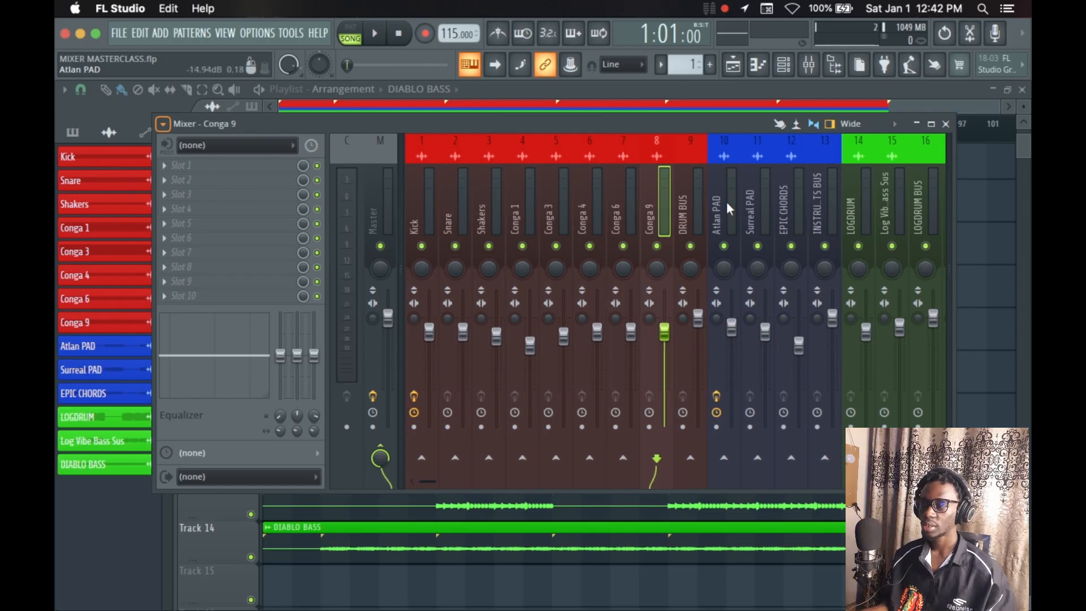
pyautogui.click(694, 203)
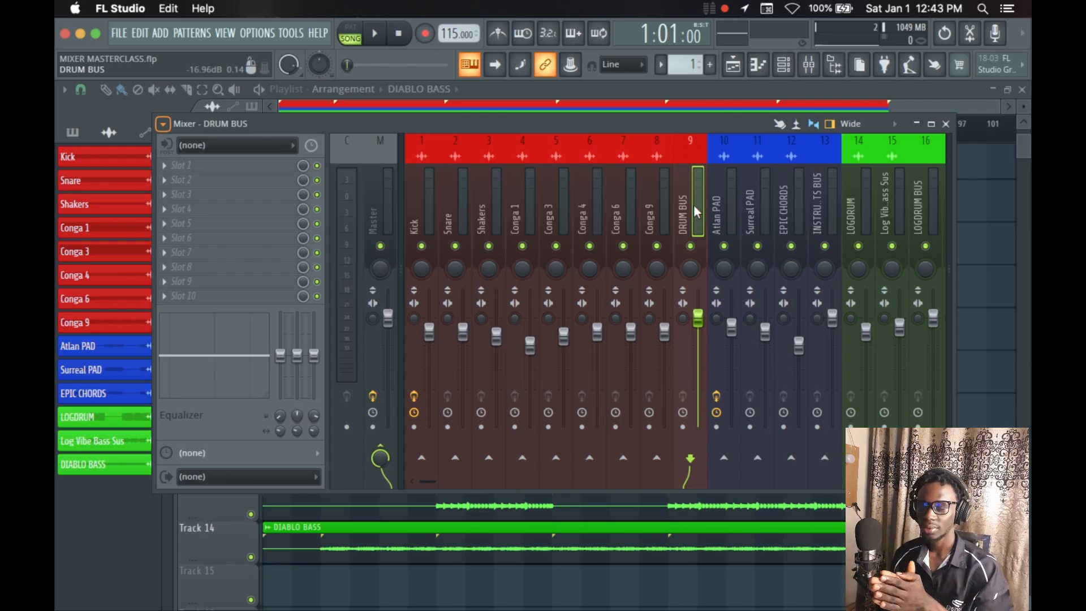
# Select the eight drum tracks from Kick to Conga 9 together and route them to the DRUM BUS track only.
pyautogui.click(419, 206)
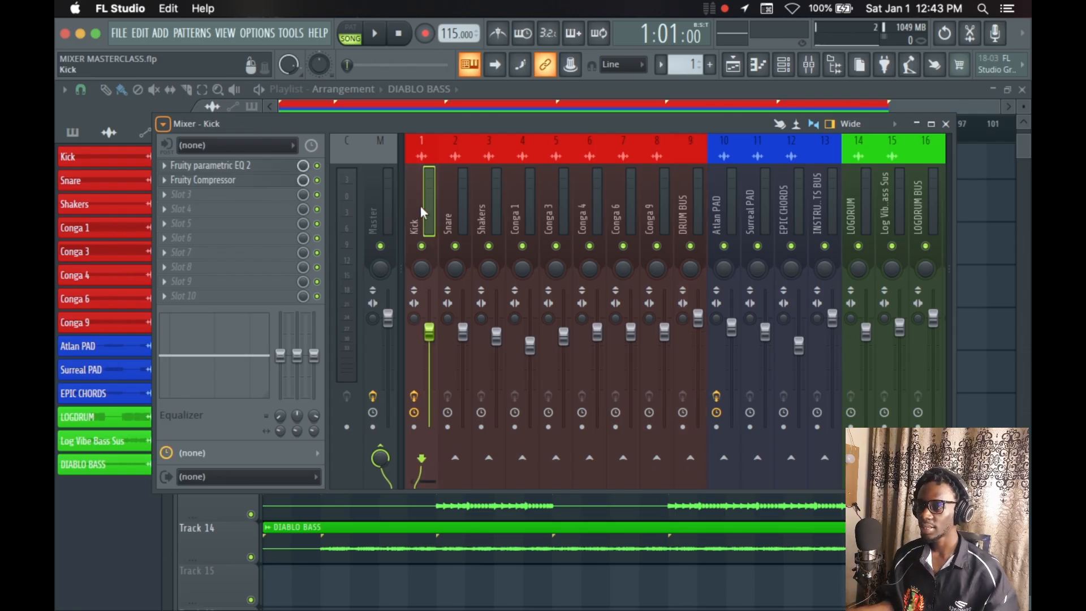
pyautogui.keyDown('ctrl'); pyautogui.click(459, 198); pyautogui.keyUp('ctrl')
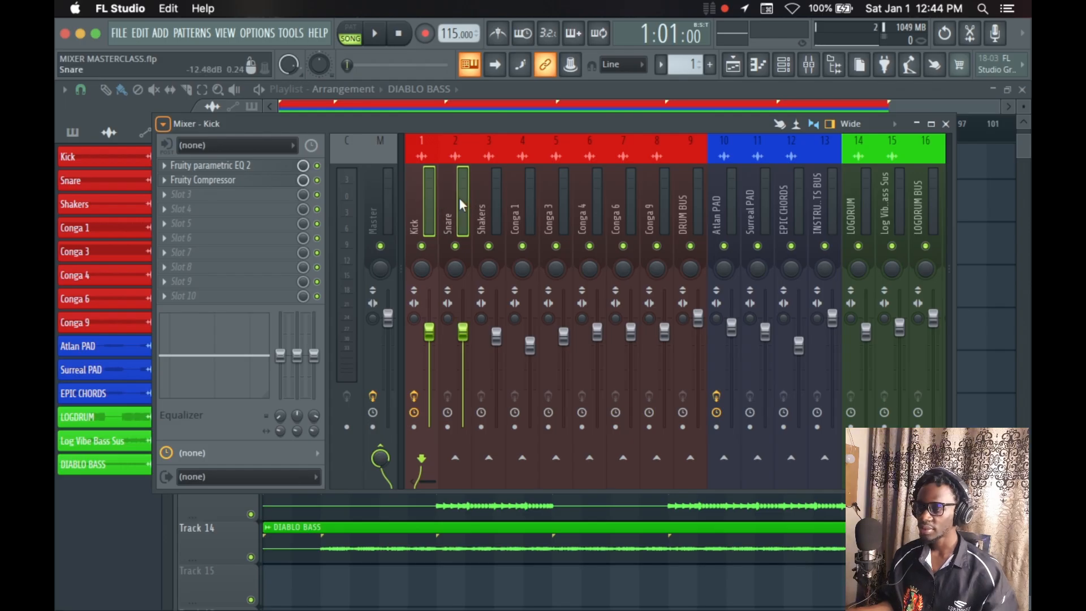
pyautogui.keyDown('ctrl'); pyautogui.click(489, 194); pyautogui.keyUp('ctrl')
pyautogui.keyDown('ctrl'); pyautogui.click(523, 193); pyautogui.keyUp('ctrl')
pyautogui.keyDown('ctrl'); pyautogui.click(560, 195); pyautogui.keyUp('ctrl')
pyautogui.keyDown('ctrl'); pyautogui.click(597, 195); pyautogui.keyUp('ctrl')
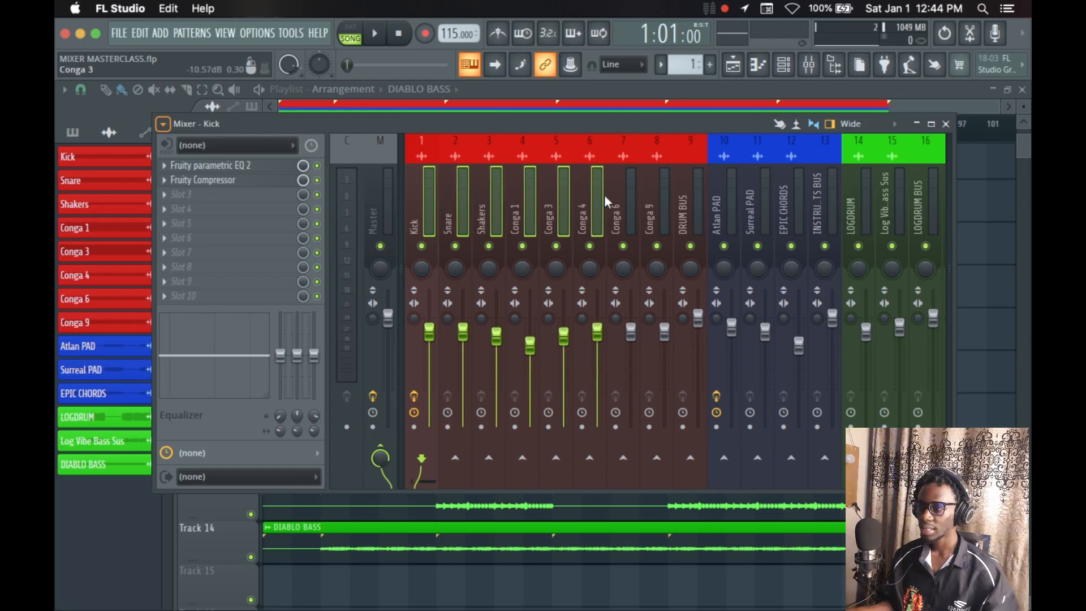
pyautogui.keyDown('ctrl'); pyautogui.click(631, 194); pyautogui.keyUp('ctrl')
pyautogui.keyDown('ctrl'); pyautogui.click(663, 198); pyautogui.keyUp('ctrl')
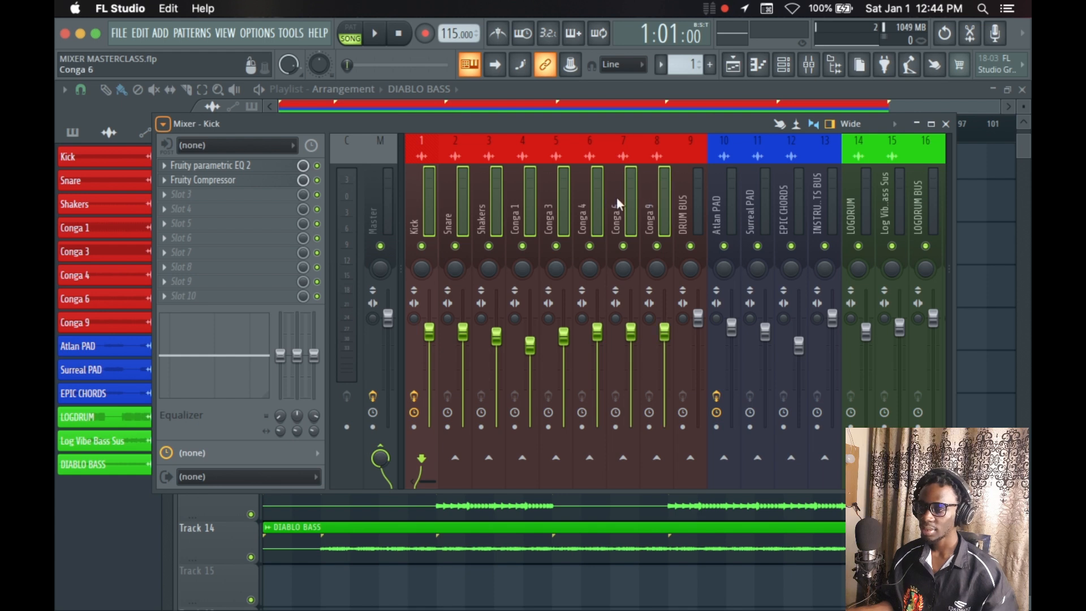
pyautogui.scroll(-4, 578, 199)
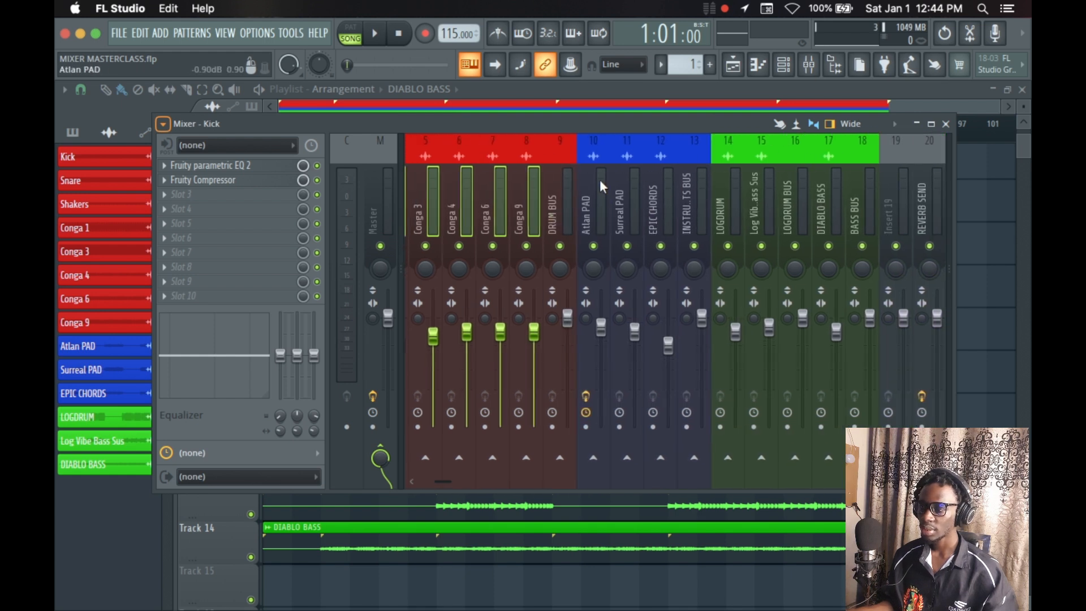
pyautogui.scroll(1, 405, 332)
pyautogui.scroll(-16, 497, 176)
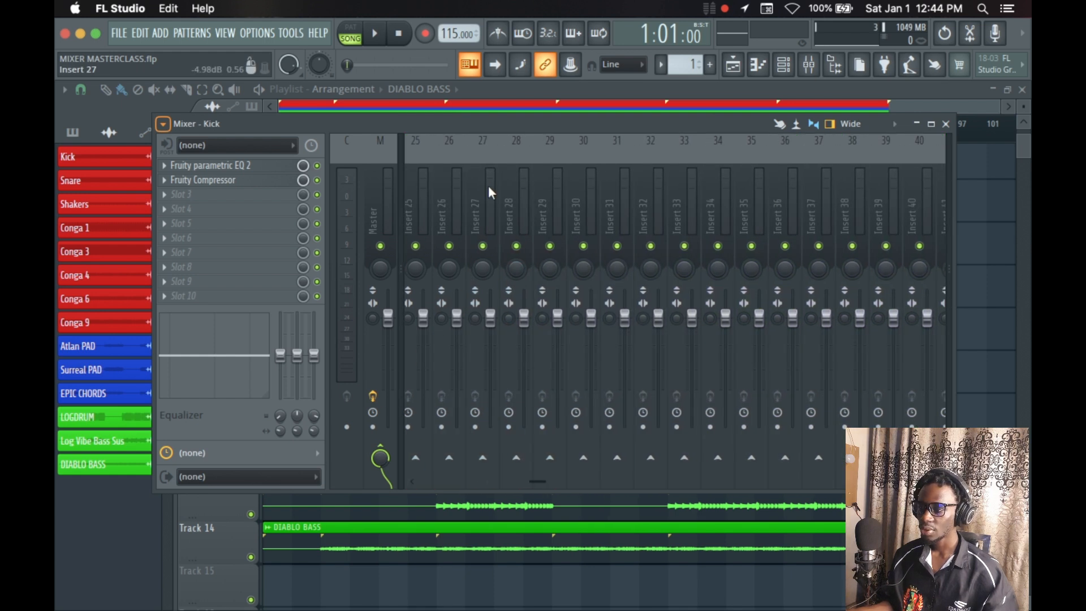
pyautogui.scroll(20, 488, 186)
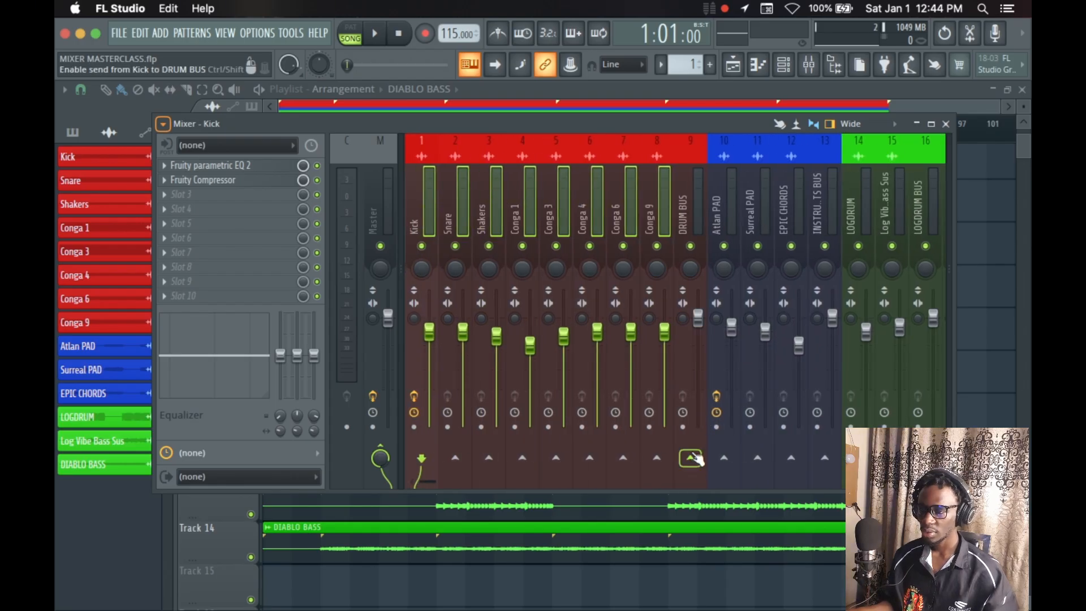
pyautogui.rightClick(692, 462)
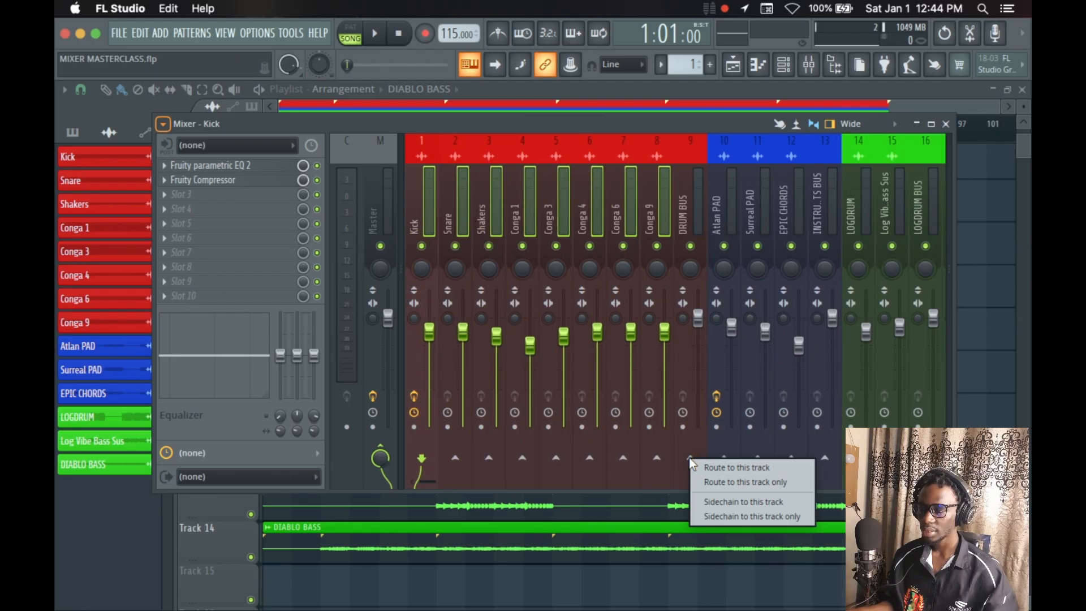
pyautogui.click(739, 480)
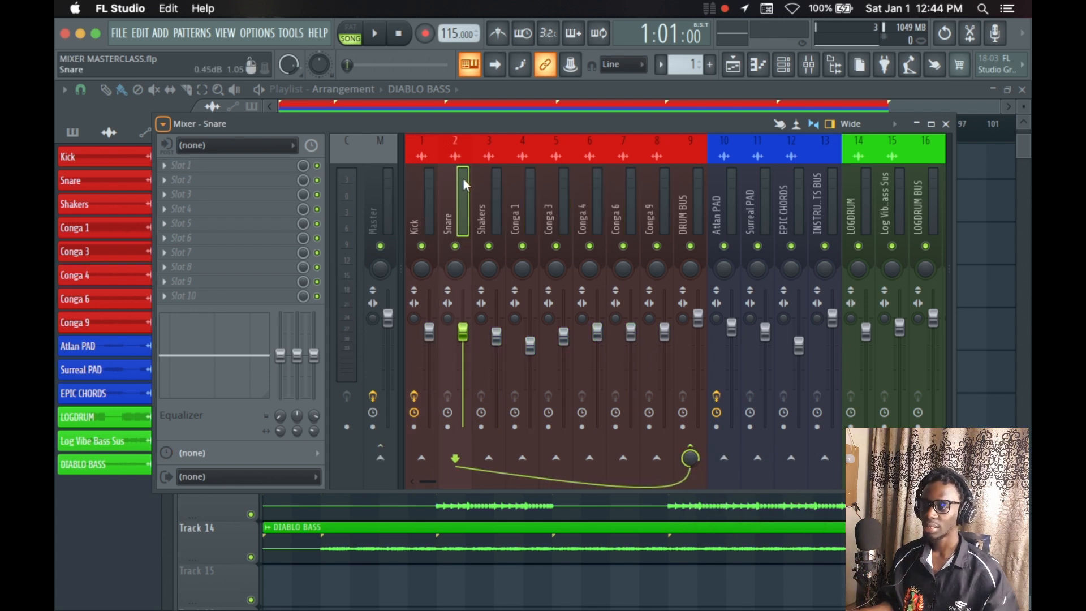
# Check the routing of each drum track from Kick to Conga 9, and of the DRUM BUS itself.
pyautogui.click(425, 212)
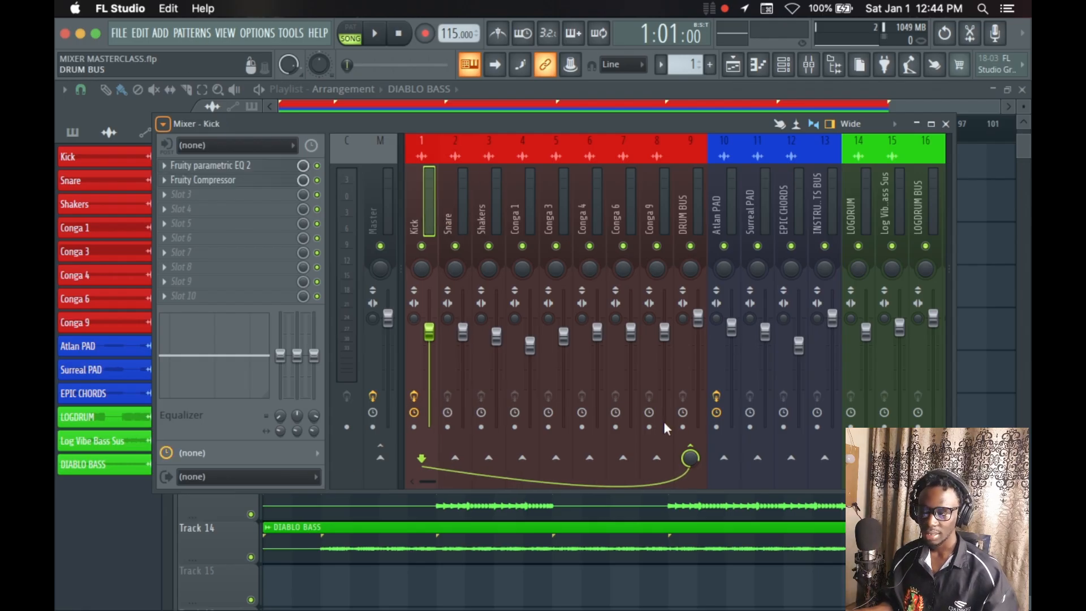
pyautogui.click(453, 210)
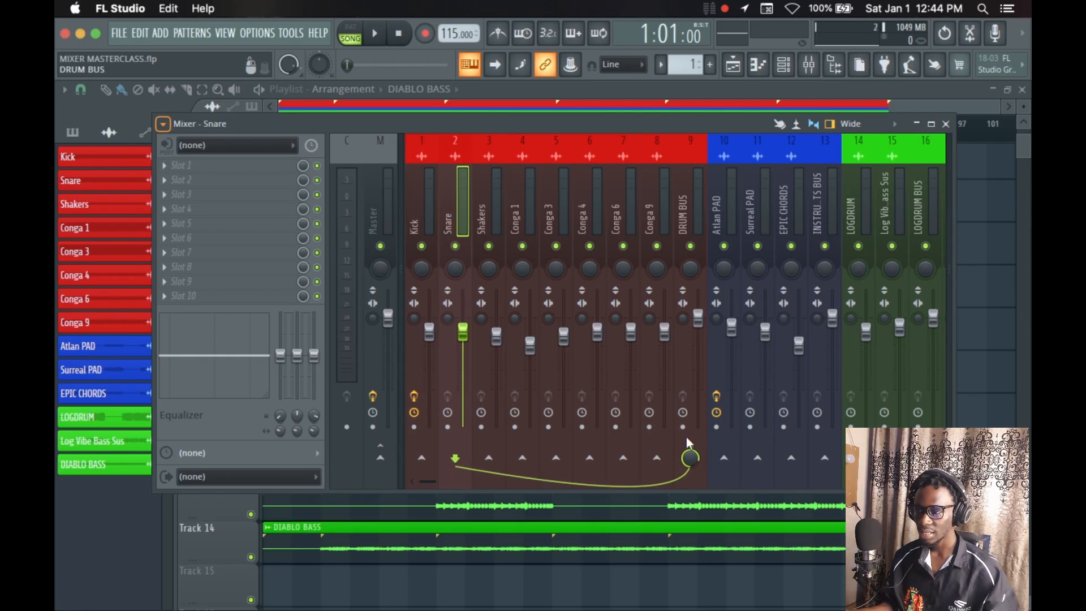
pyautogui.click(493, 212)
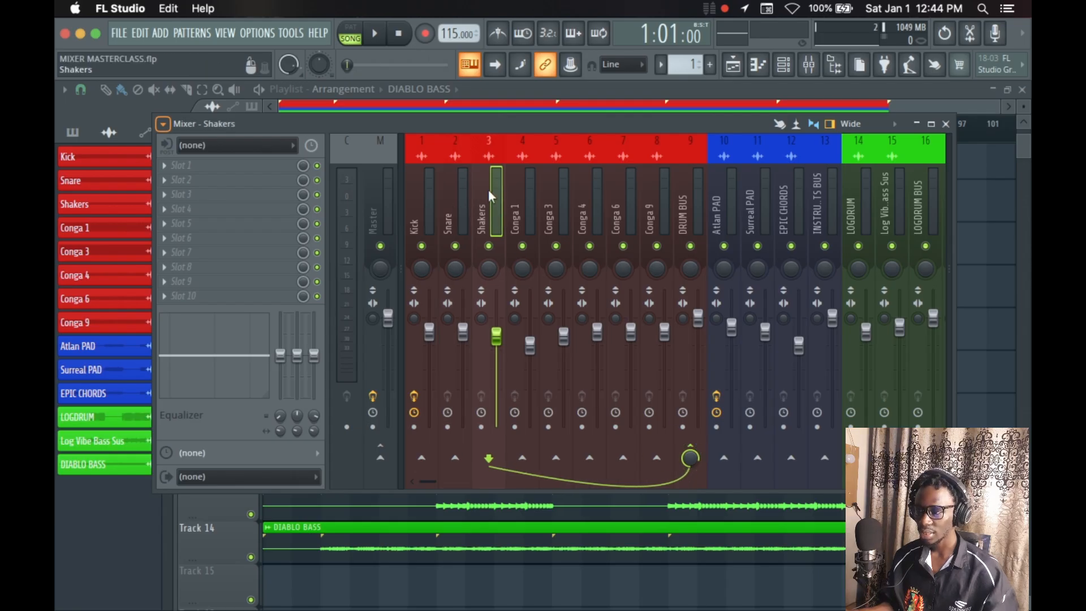
pyautogui.click(519, 193)
pyautogui.click(551, 196)
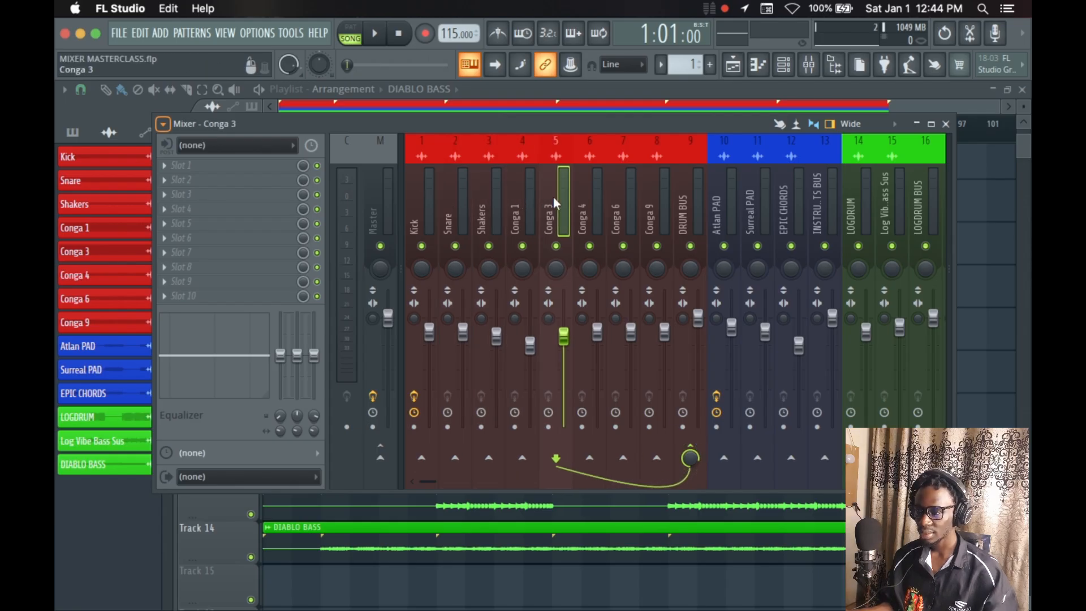
pyautogui.click(592, 199)
pyautogui.click(630, 201)
pyautogui.click(657, 200)
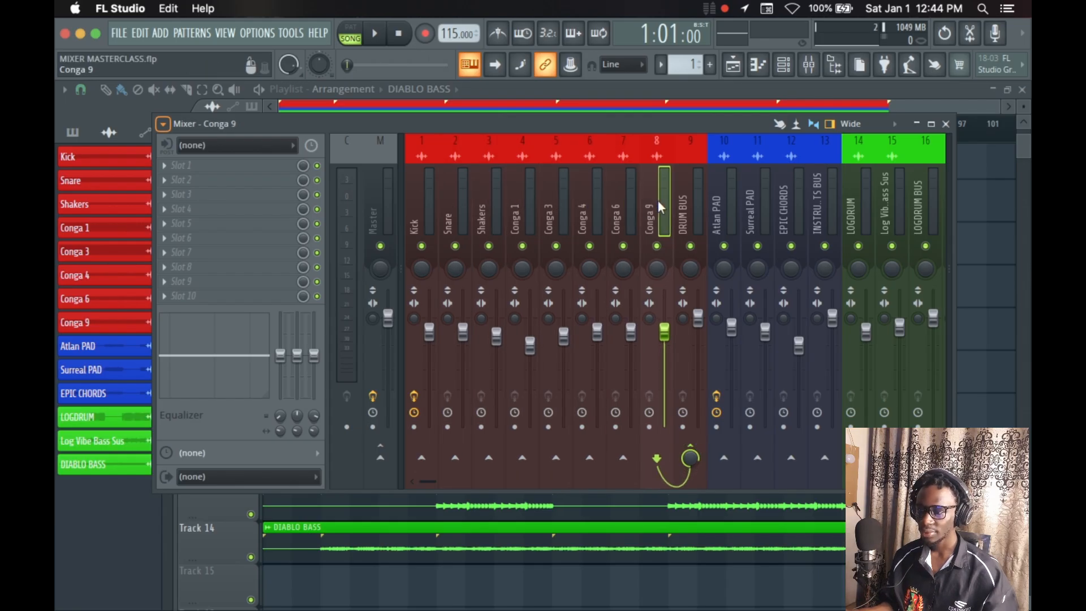
pyautogui.click(696, 221)
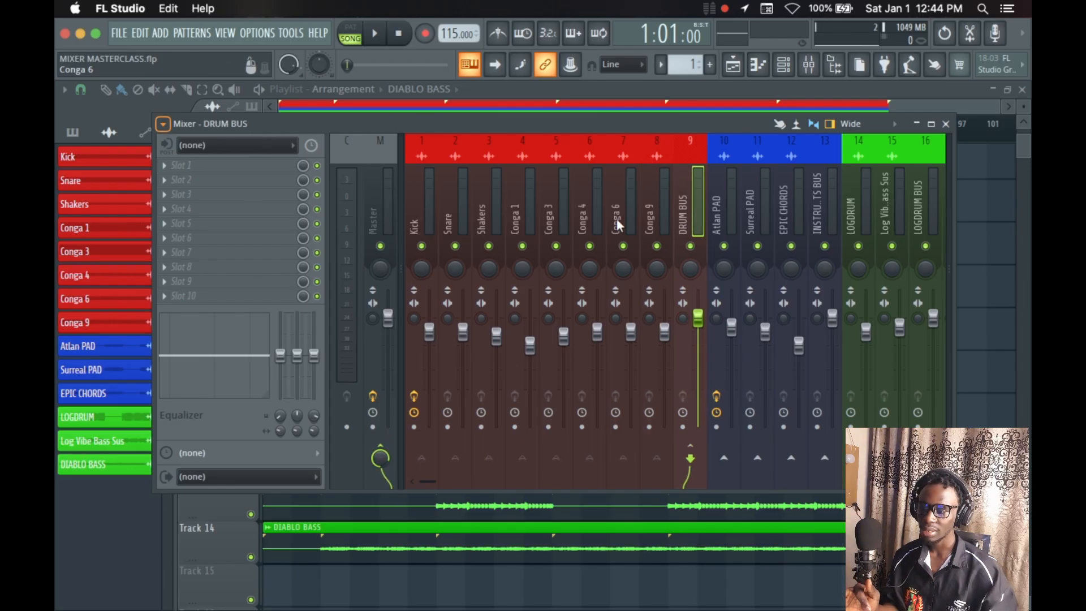
# Solo the DRUM BUS track and play the song from the start to hear only the drums.
pyautogui.scroll(-4, 594, 199)
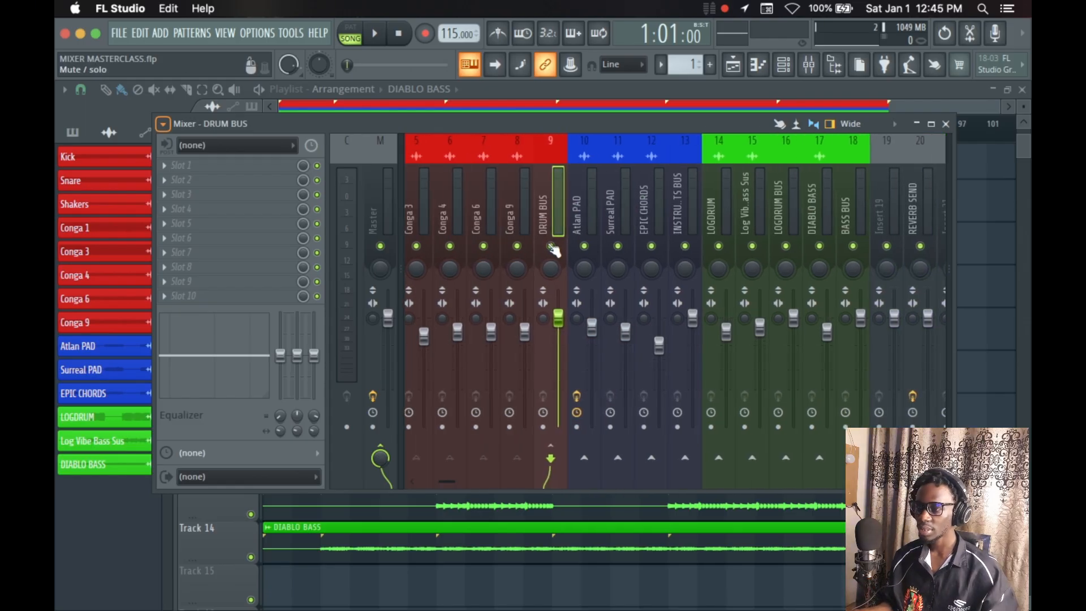
pyautogui.rightClick(551, 247)
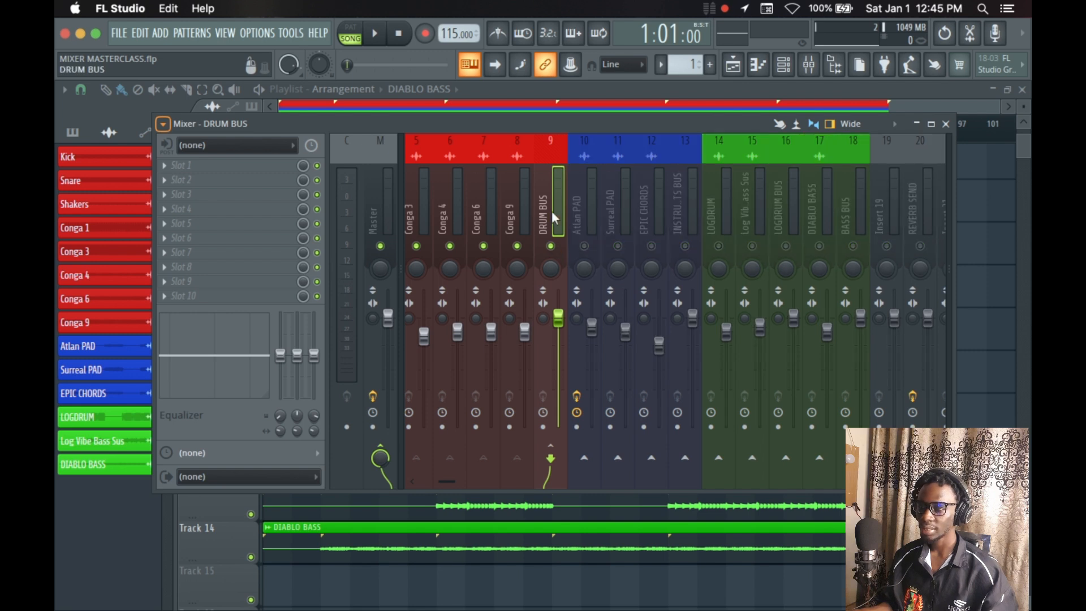
pyautogui.scroll(4, 551, 210)
pyautogui.press('space')
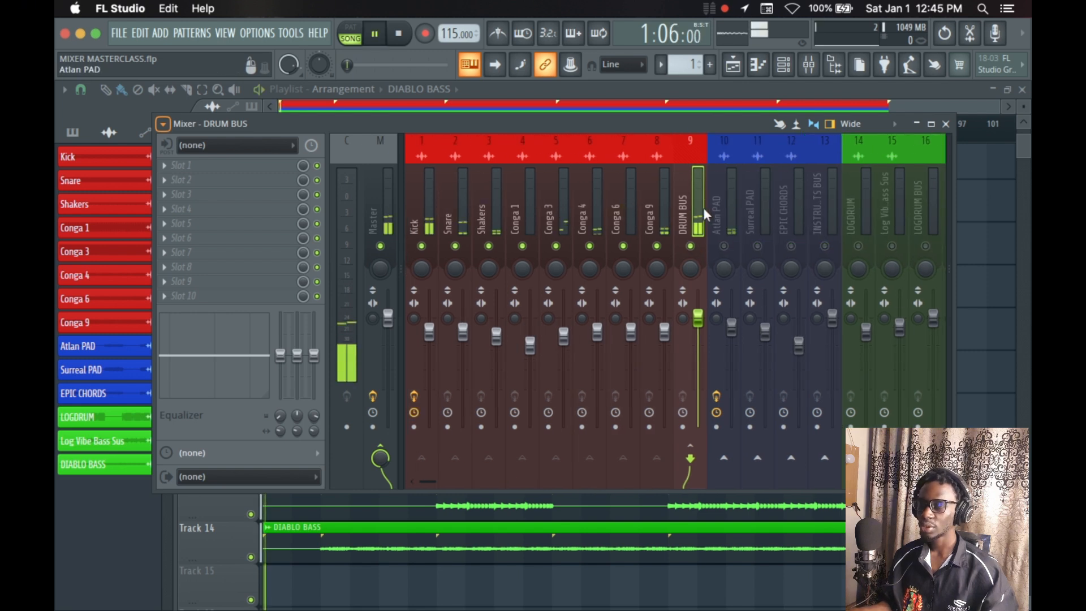
# Mute the DRUM BUS during playback and unmute it again to test that all drums pass through it.
pyautogui.scroll(-3, 654, 203)
pyautogui.click(579, 247)
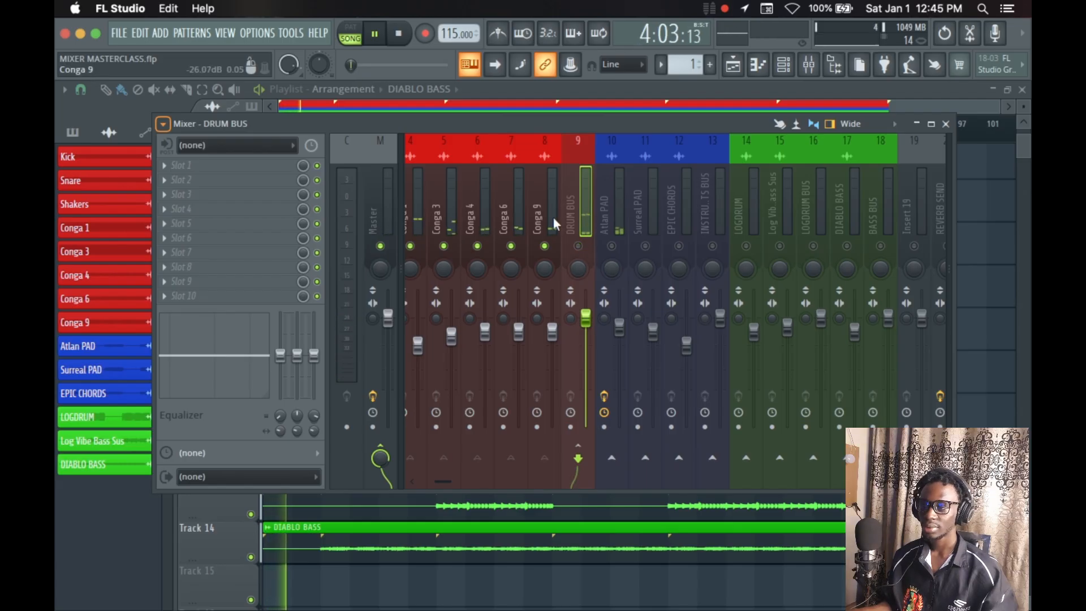
pyautogui.scroll(3, 551, 225)
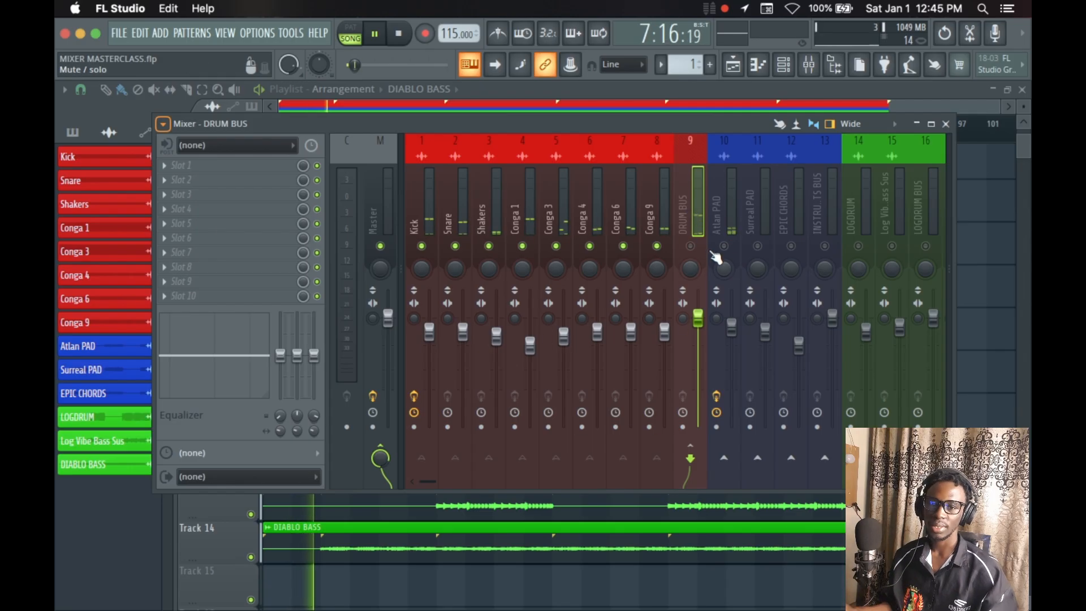
pyautogui.click(691, 247)
pyautogui.click(691, 246)
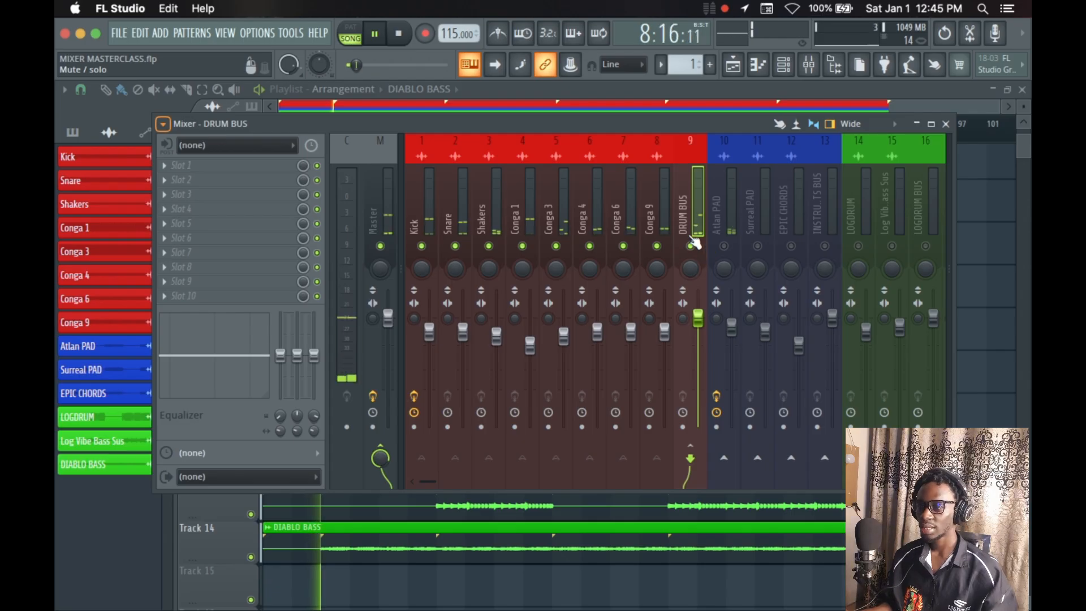
# Unmute the Atlan PAD, Surreal PAD and EPIC CHORDS tracks while the song plays.
pyautogui.hscroll(4, 651, 212)
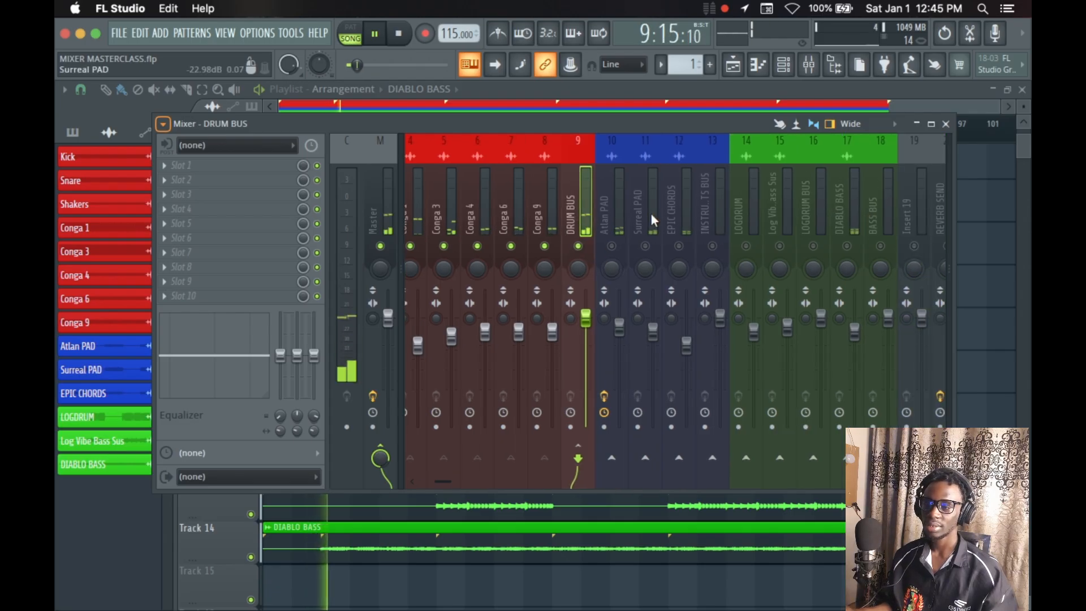
pyautogui.hscroll(4, 569, 215)
pyautogui.click(477, 217)
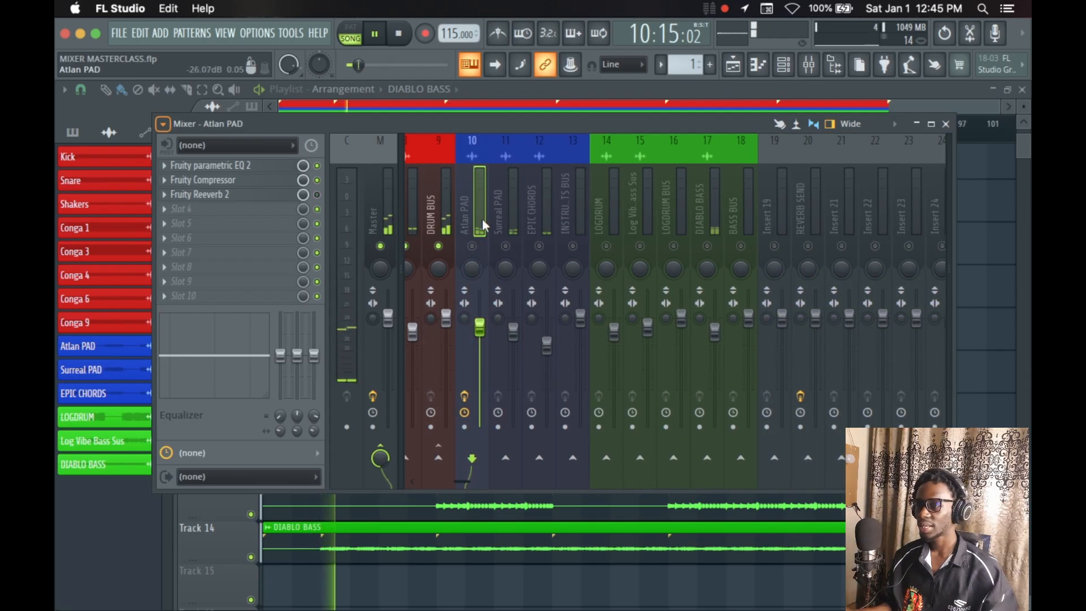
pyautogui.click(474, 248)
pyautogui.click(506, 247)
pyautogui.click(541, 248)
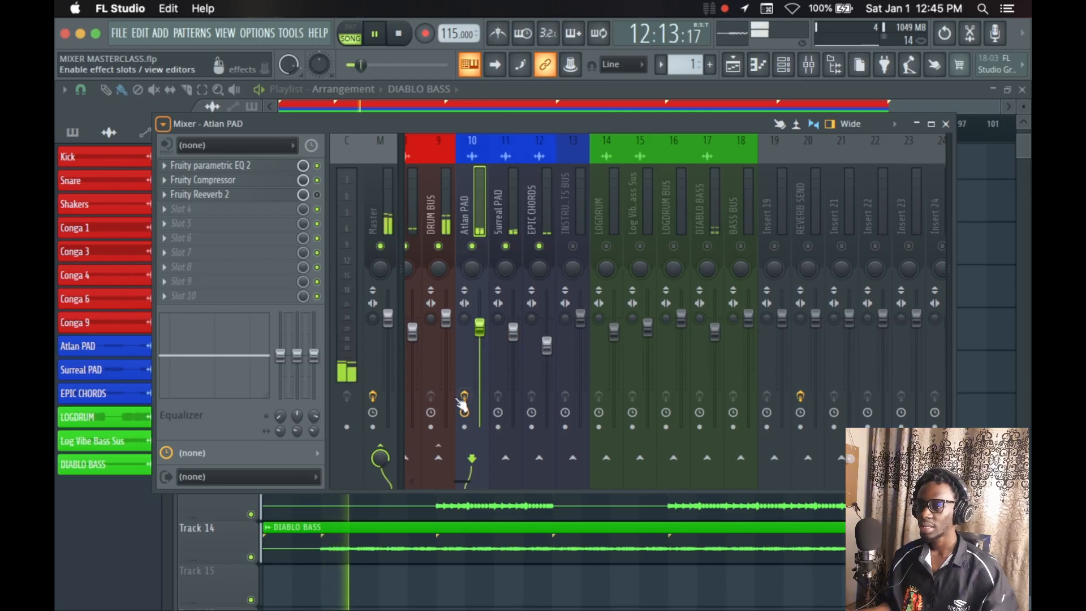
# Select Atlan PAD, Surreal PAD and EPIC CHORDS together and route them to the INSTRUMENTS BUS track only.
pyautogui.click(519, 199)
pyautogui.click(538, 199)
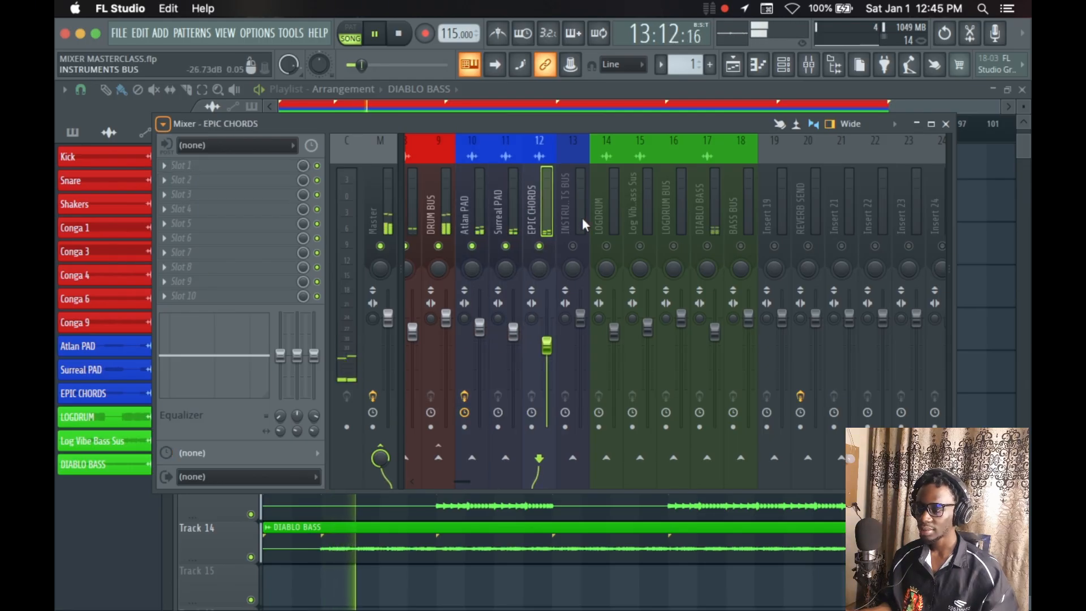
pyautogui.click(477, 215)
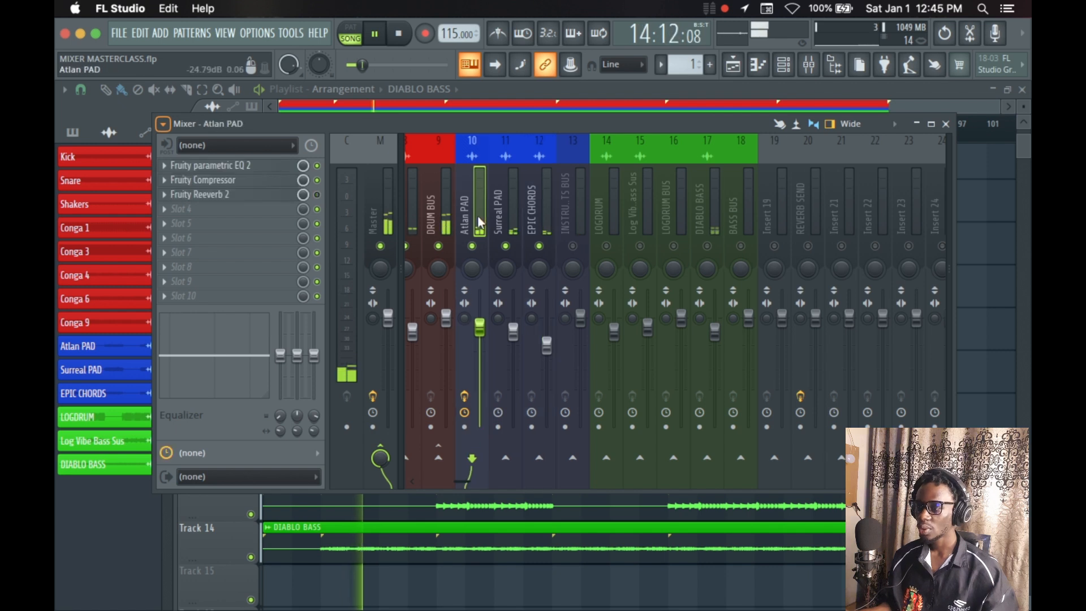
pyautogui.keyDown('ctrl'); pyautogui.click(507, 208); pyautogui.keyUp('ctrl')
pyautogui.keyDown('ctrl'); pyautogui.click(534, 205); pyautogui.keyUp('ctrl')
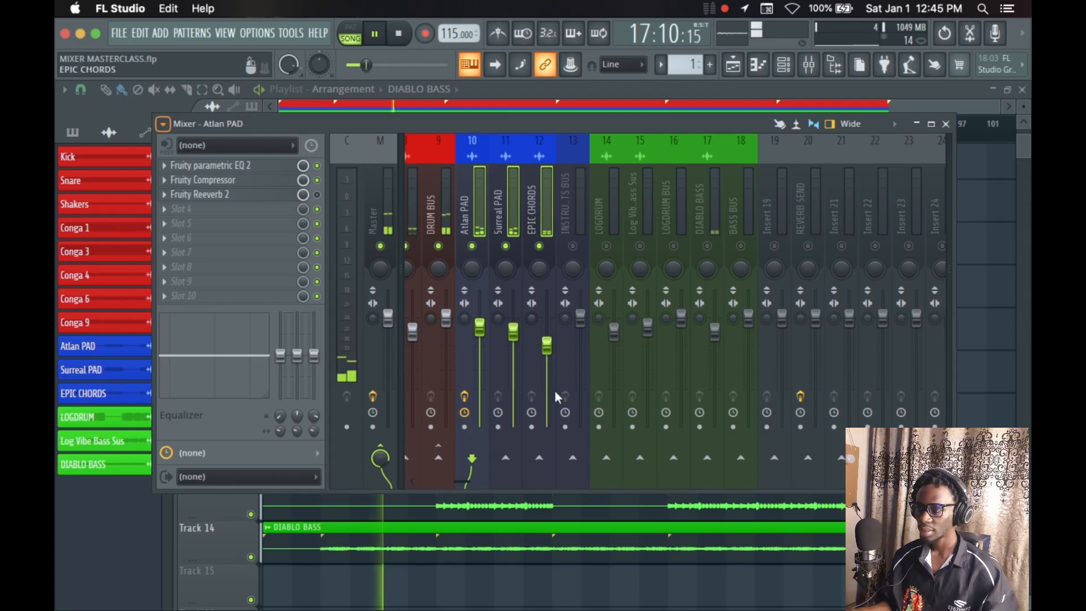
pyautogui.rightClick(574, 463)
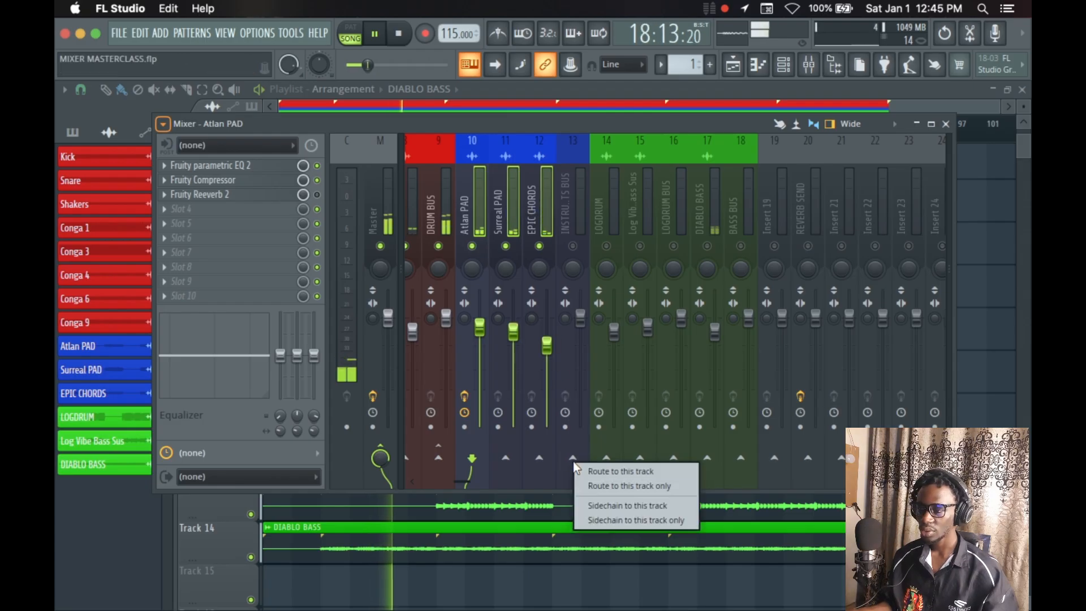
pyautogui.click(601, 485)
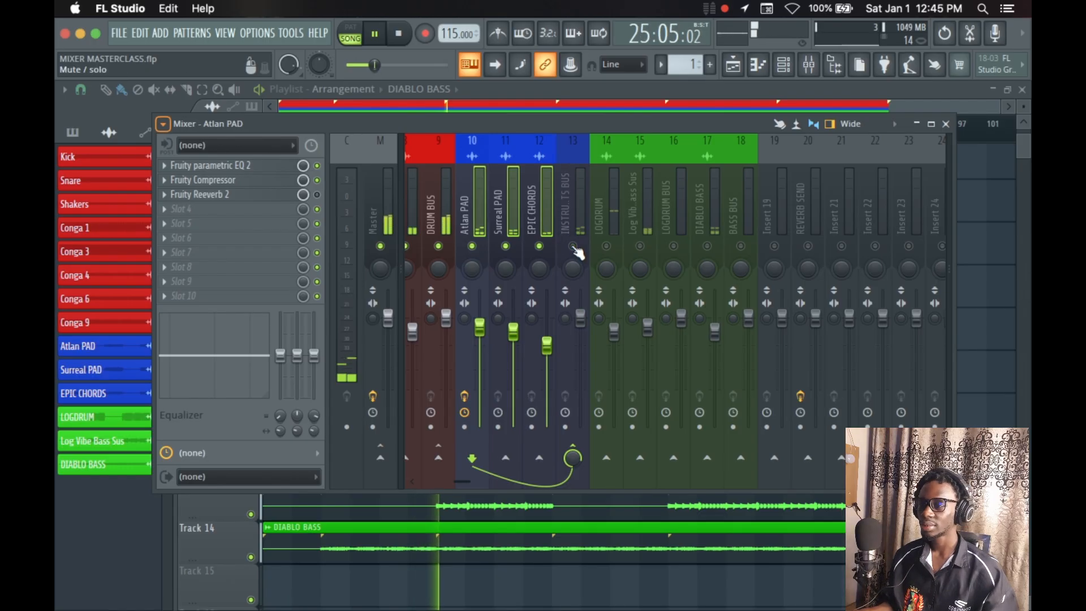
# Unmute the INSTRUMENTS BUS and check the routing of Atlan PAD, Surreal PAD and EPIC CHORDS into it.
pyautogui.click(503, 227)
pyautogui.click(486, 216)
pyautogui.click(505, 215)
pyautogui.click(532, 218)
pyautogui.click(567, 207)
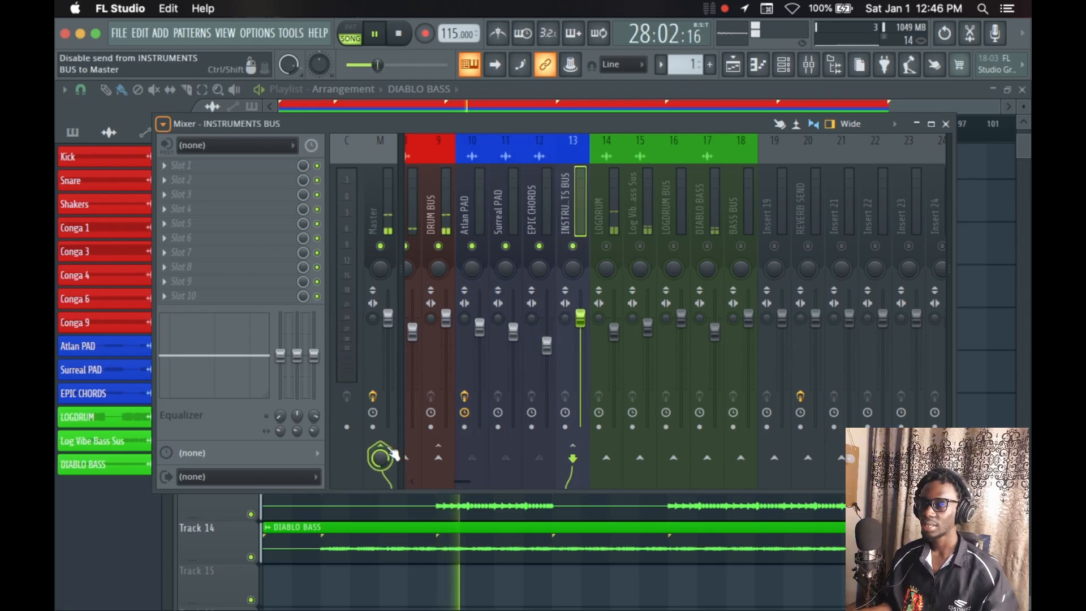
# Restart the song from the beginning to hear the drums and instruments through their buses.
pyautogui.press('space')
pyautogui.press('space')
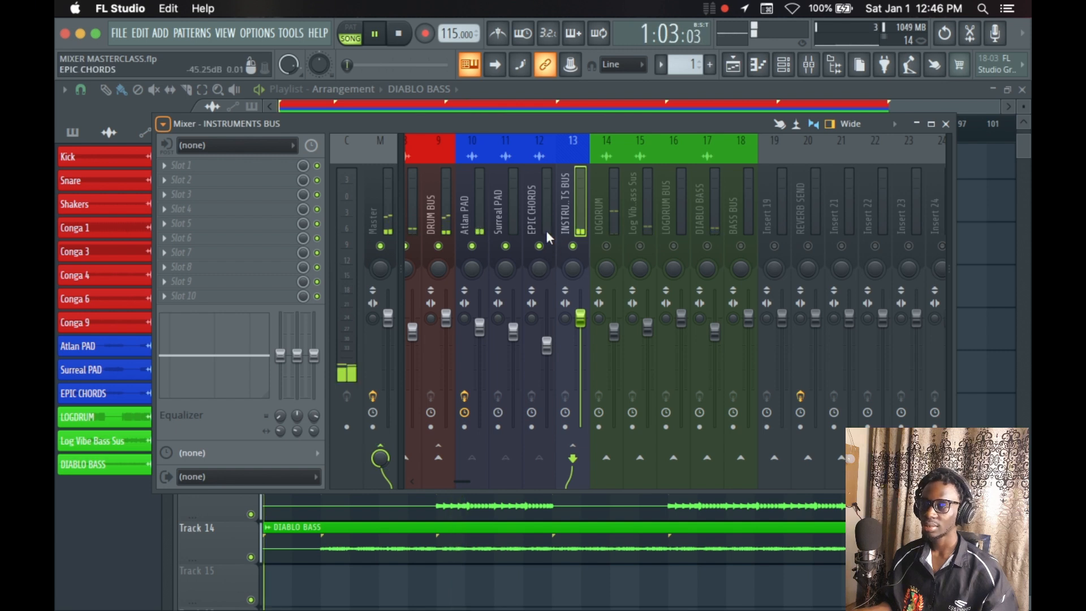
pyautogui.scroll(-5, 580, 221)
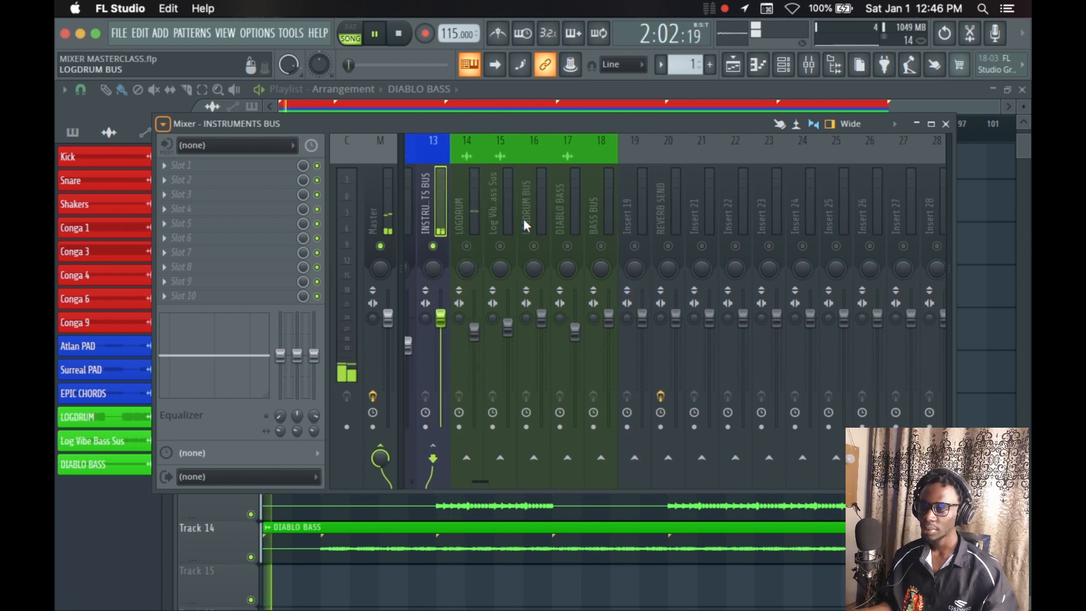
# Unmute LOGDRUM and Log Vibe Bass Sus, and route both tracks only to the unmuted LOGDRUM BUS.
pyautogui.click(467, 246)
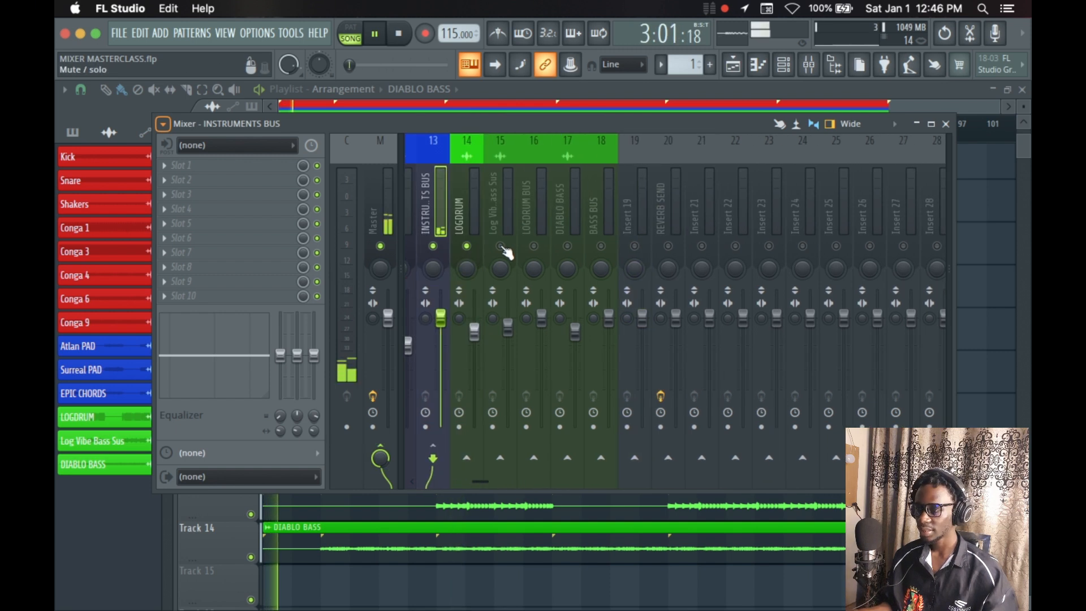
pyautogui.click(500, 246)
pyautogui.click(471, 217)
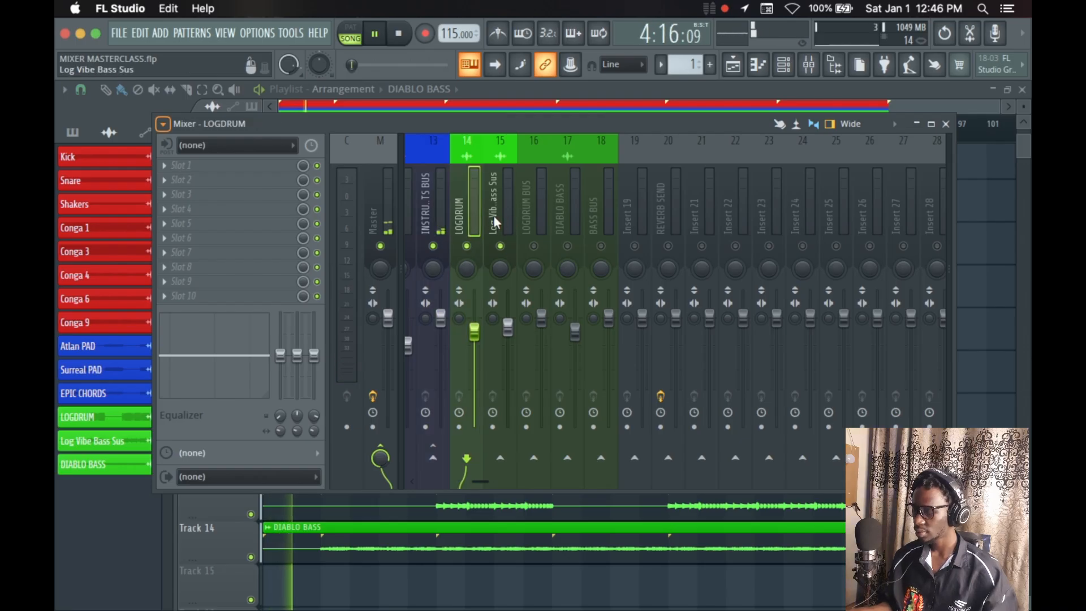
pyautogui.keyDown('ctrl'); pyautogui.click(501, 215); pyautogui.keyUp('ctrl')
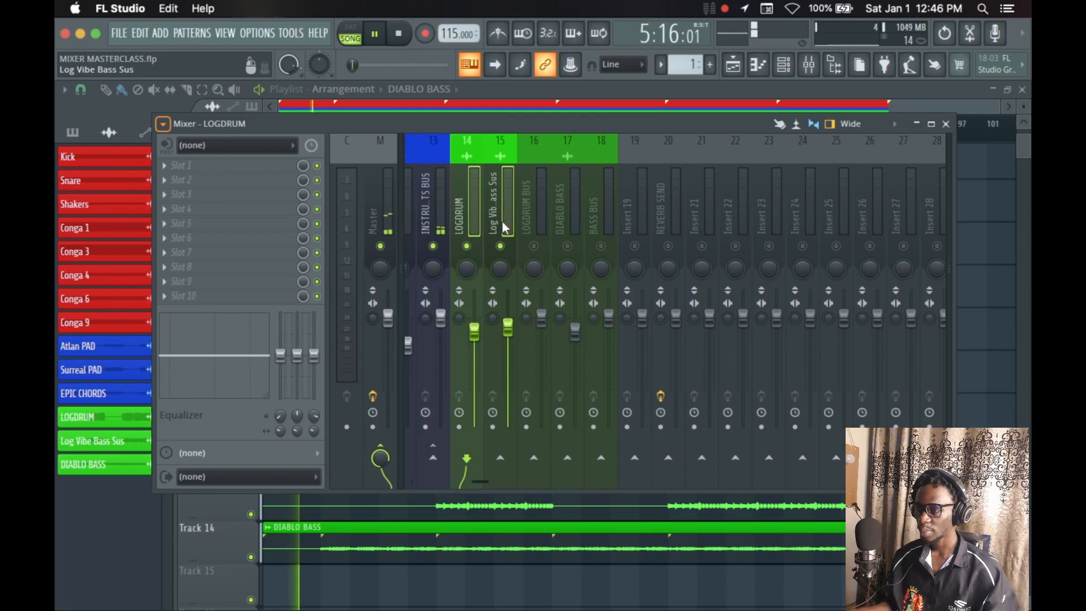
pyautogui.rightClick(538, 461)
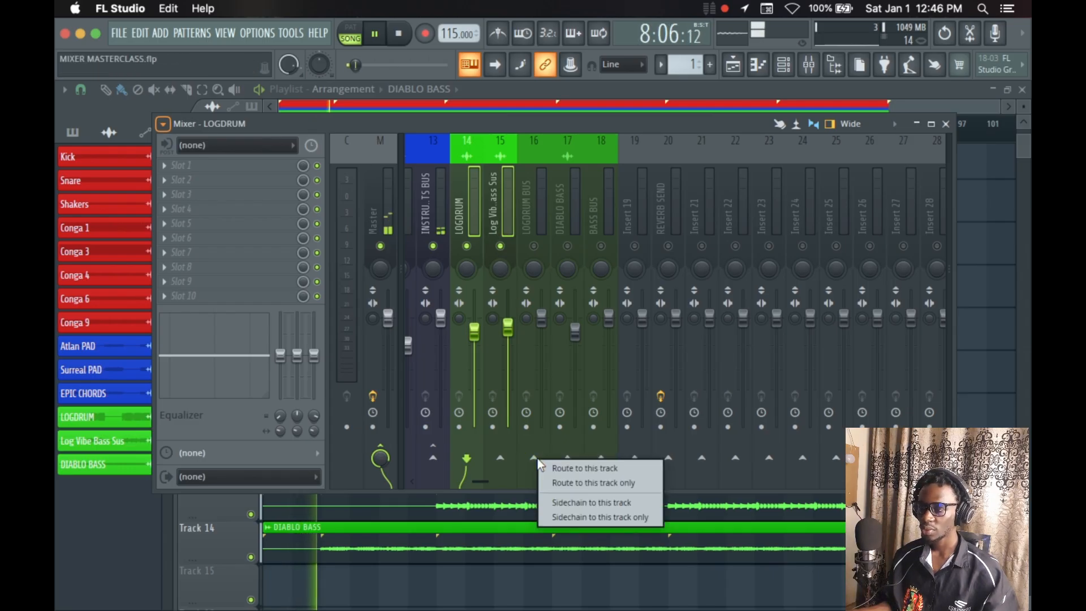
pyautogui.click(562, 480)
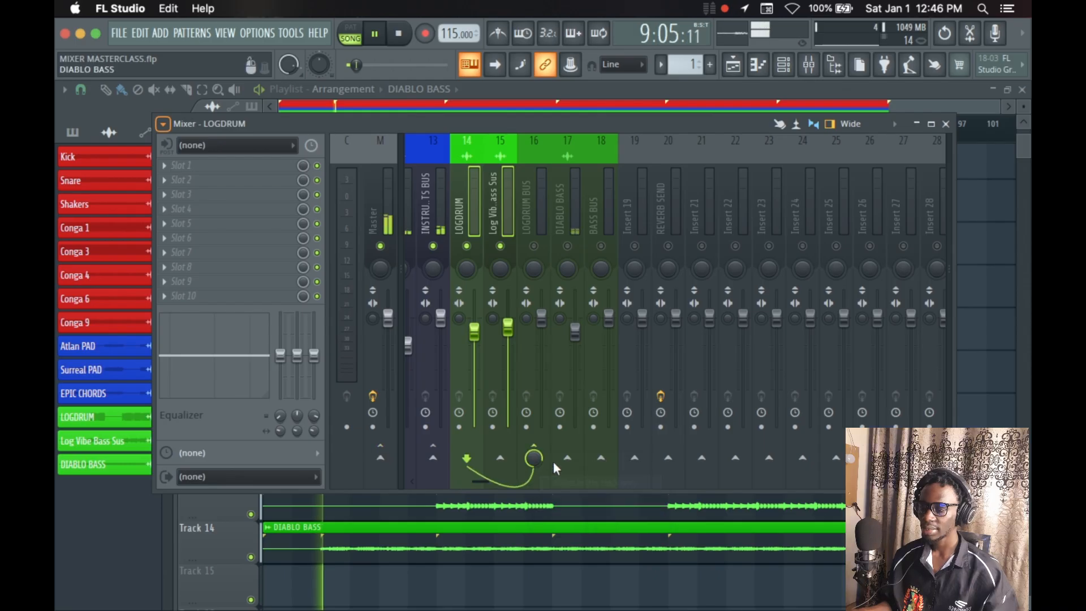
pyautogui.click(534, 247)
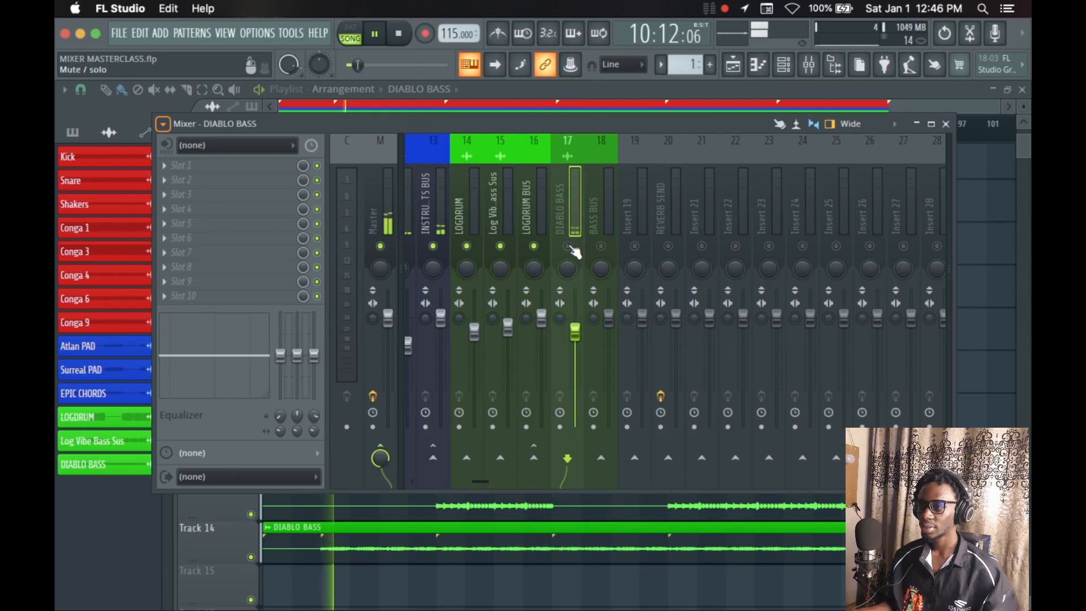
# Unmute DIABLO BASS and route it only to the BASS BUS, with that bus unmuted and selected.
pyautogui.click(568, 246)
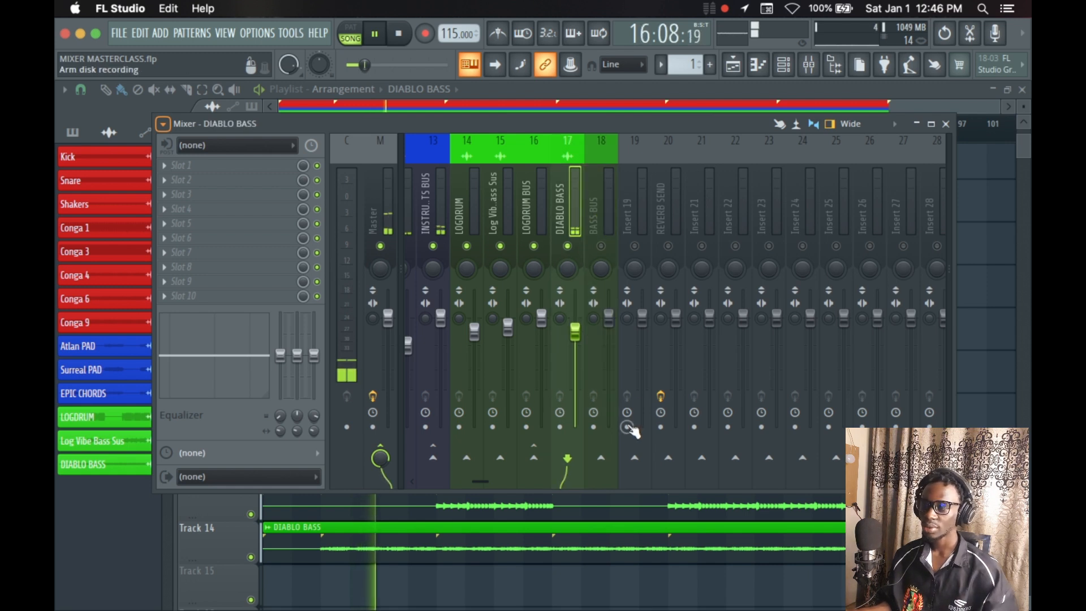
pyautogui.rightClick(608, 466)
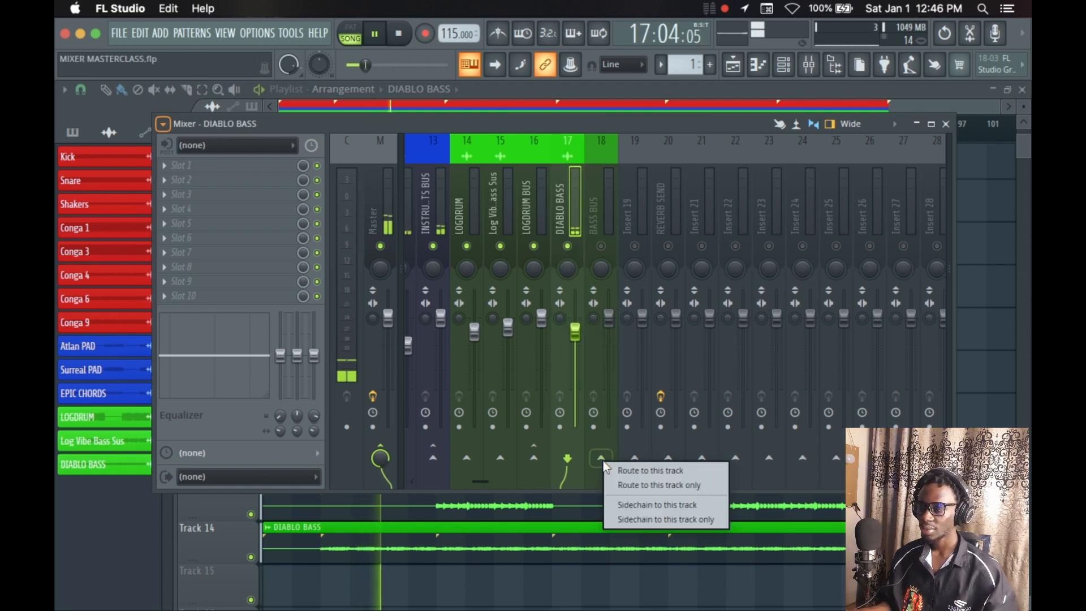
pyautogui.click(650, 482)
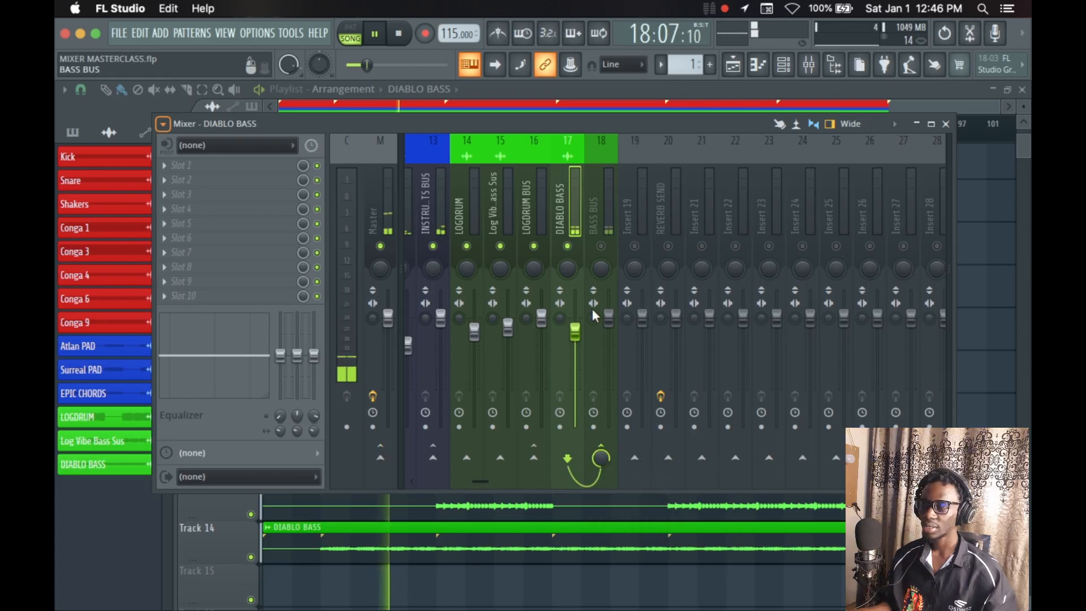
pyautogui.click(602, 247)
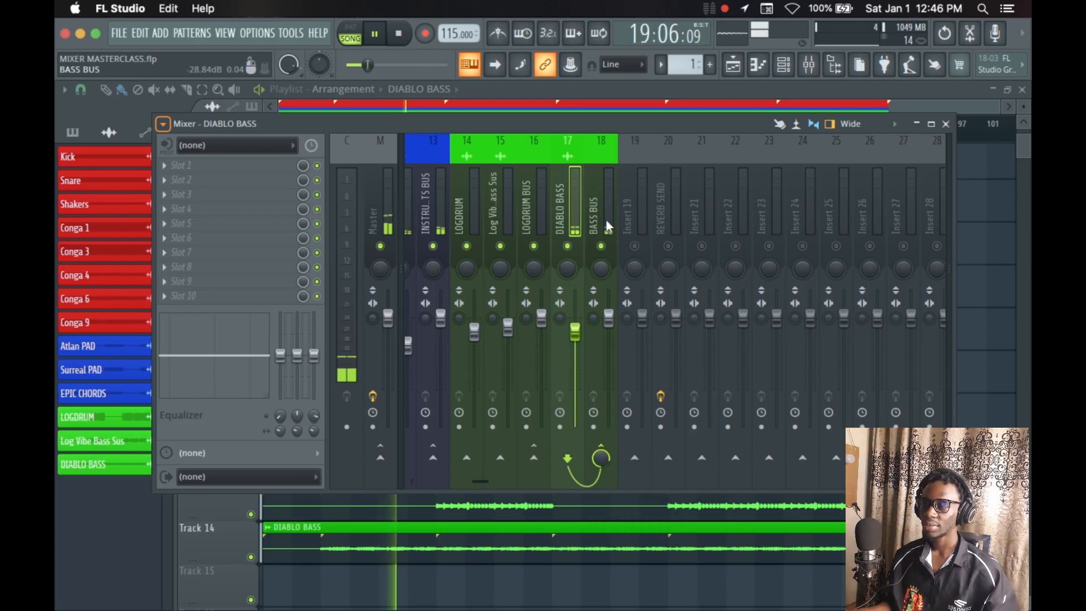
pyautogui.click(606, 224)
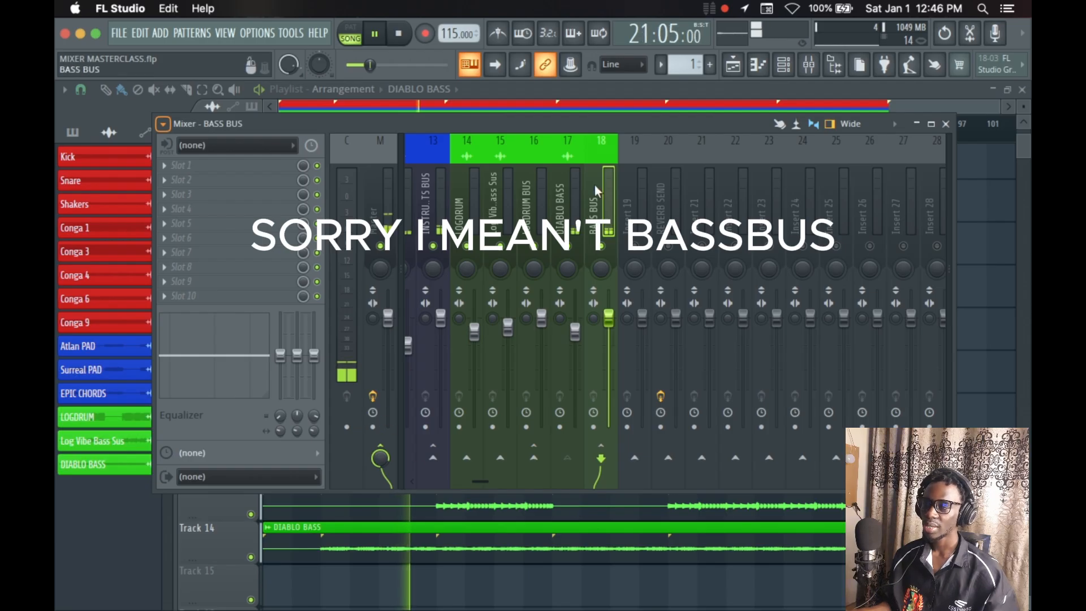
# Change the REVERB SEND mixer track's color to magenta, keeping its name.
pyautogui.hscroll(-5, 597, 180)
pyautogui.hscroll(3, 623, 187)
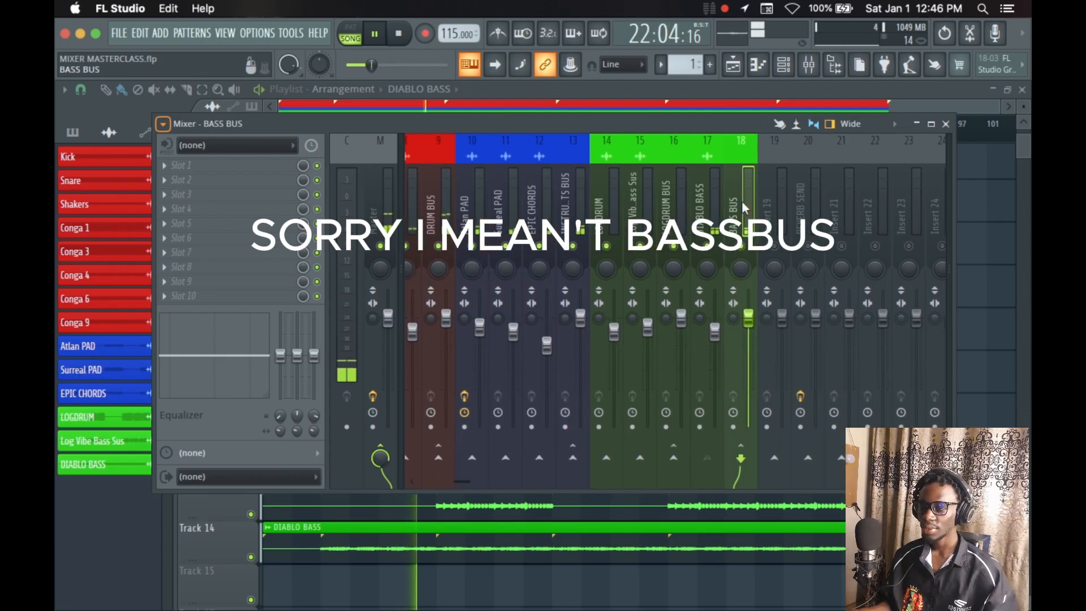
pyautogui.click(806, 222)
pyautogui.rightClick(813, 216)
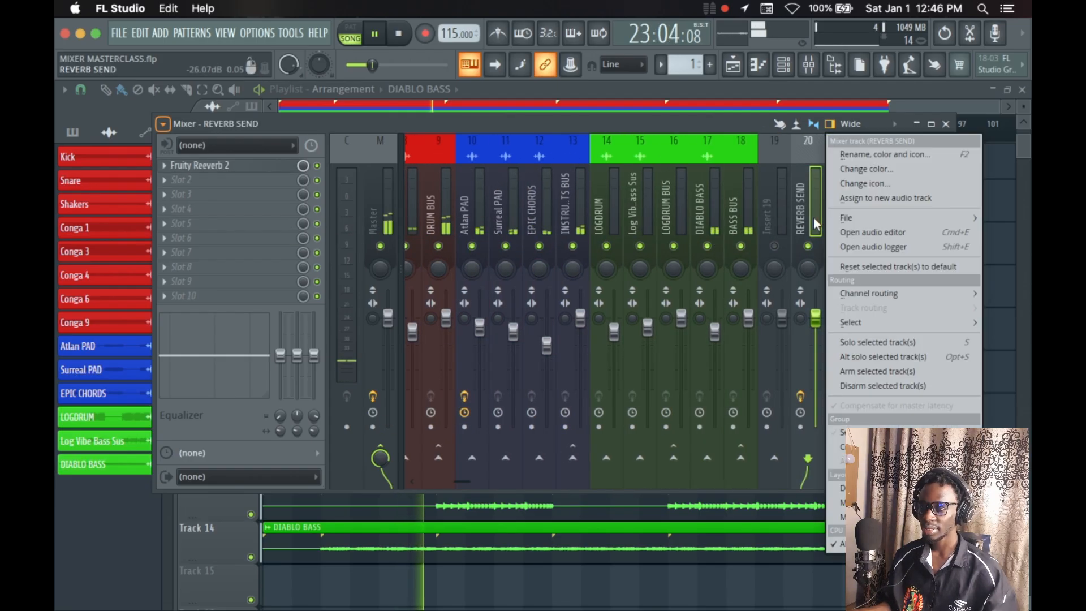
pyautogui.click(877, 156)
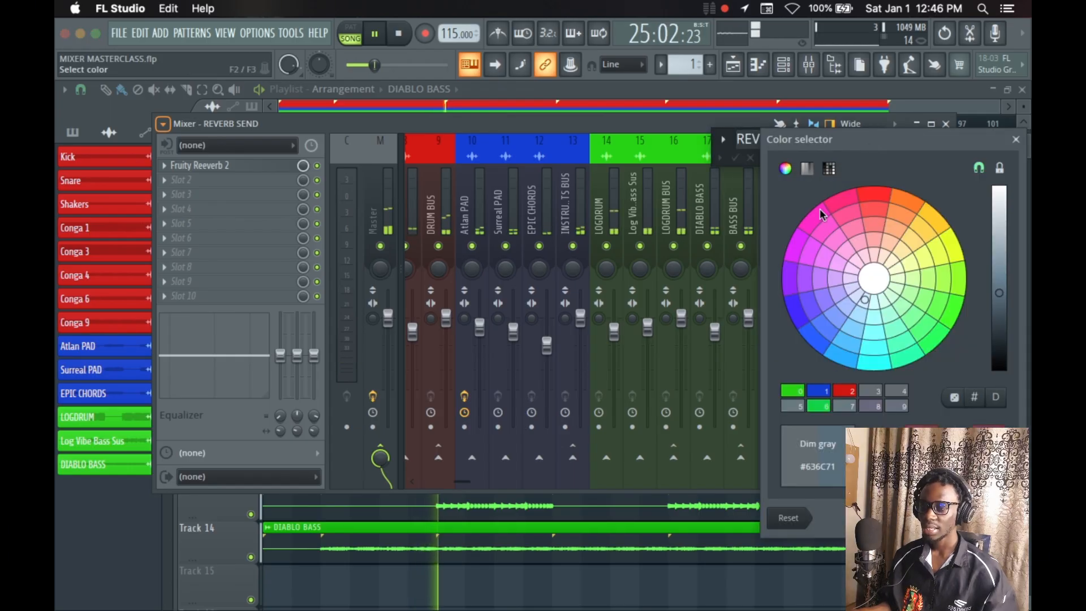
pyautogui.click(816, 219)
pyautogui.click(997, 518)
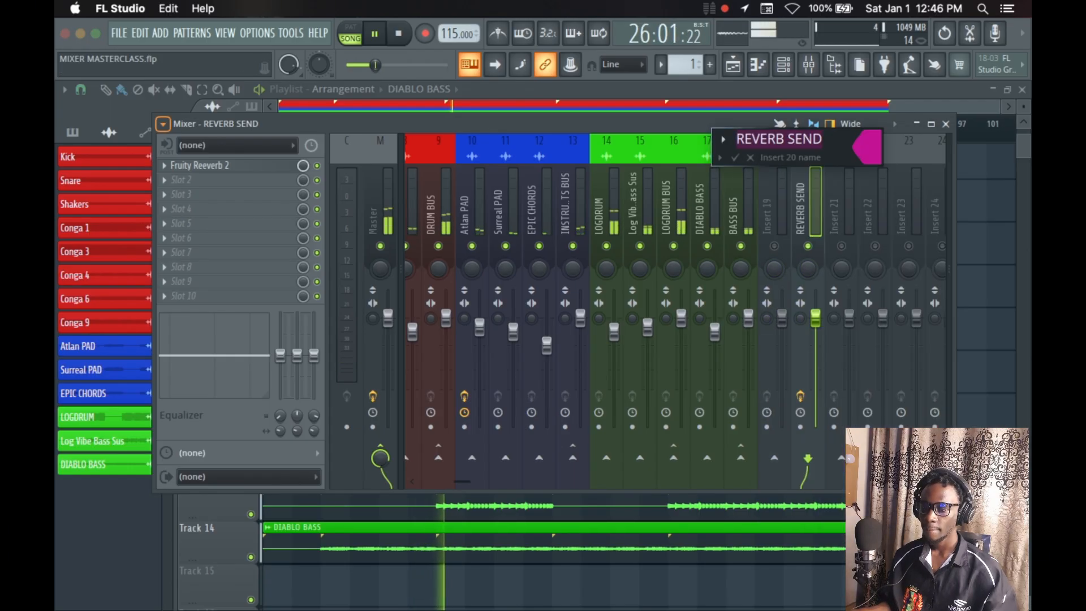
pyautogui.click(737, 159)
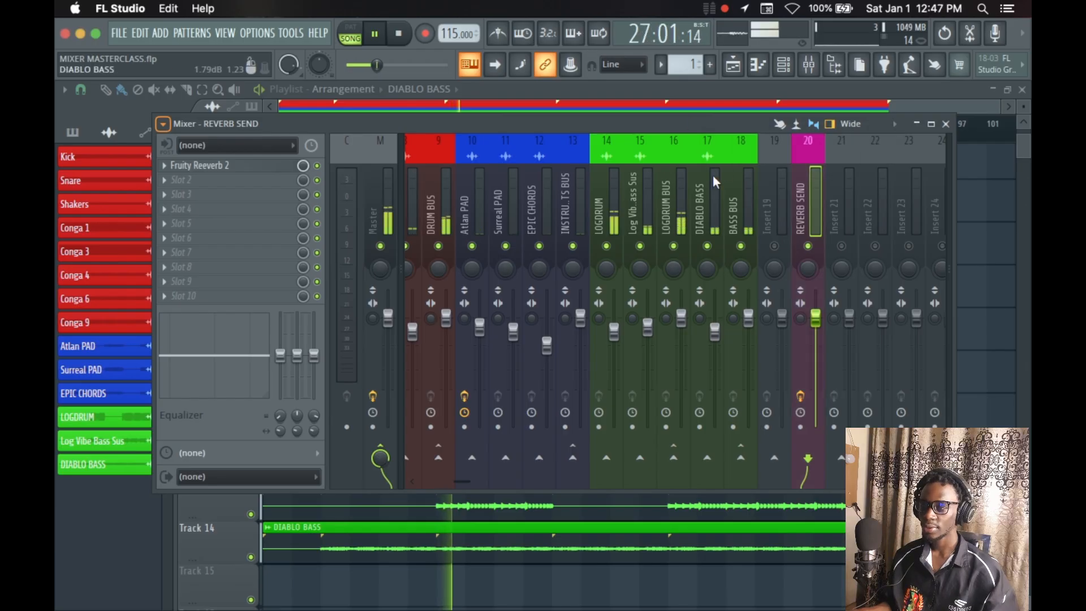
# Check Atlan PAD's routing and send the INSTRUMENTS BUS to REVERB SEND at 30%.
pyautogui.scroll(-4, 552, 190)
pyautogui.scroll(4, 419, 213)
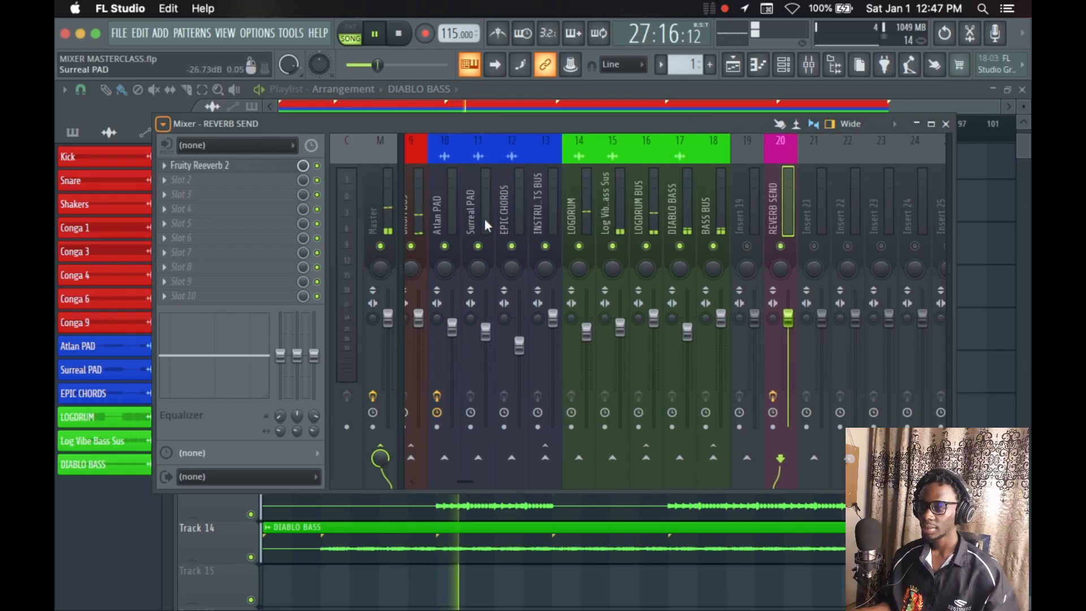
pyautogui.click(445, 221)
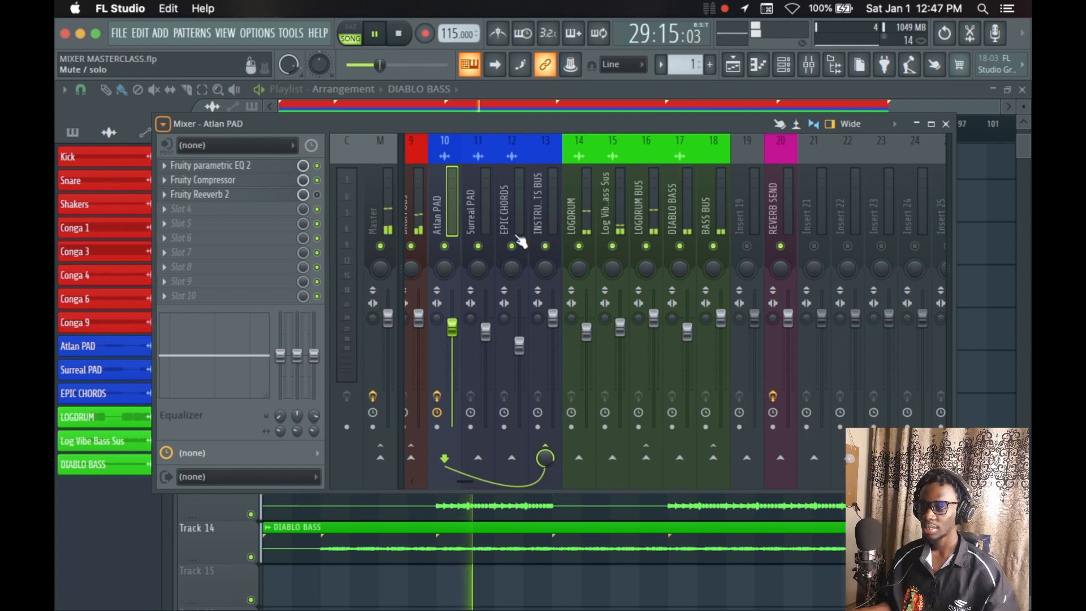
pyautogui.click(546, 214)
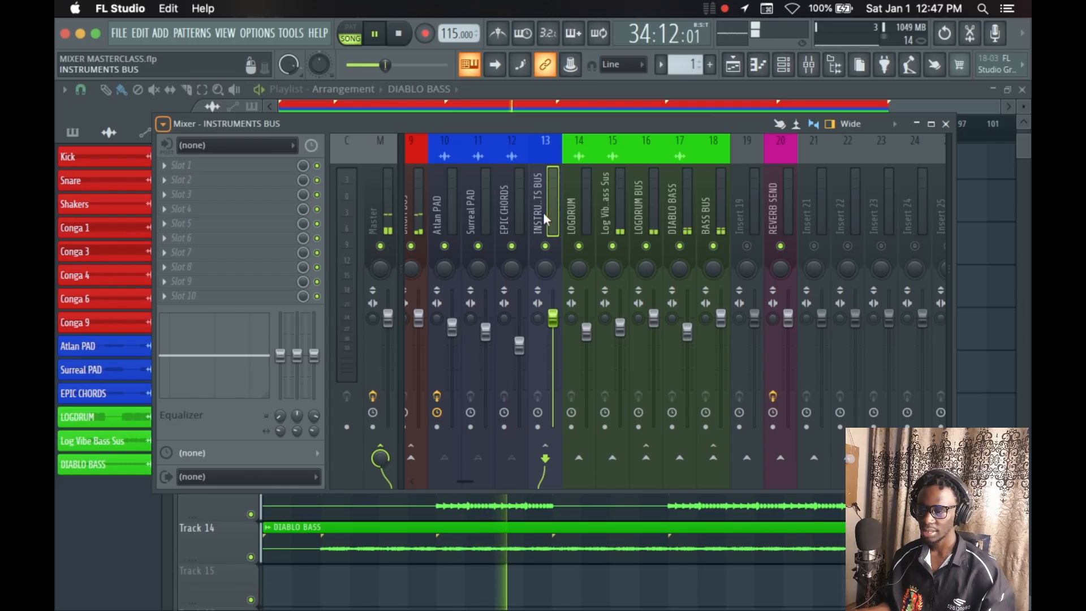
pyautogui.click(781, 459)
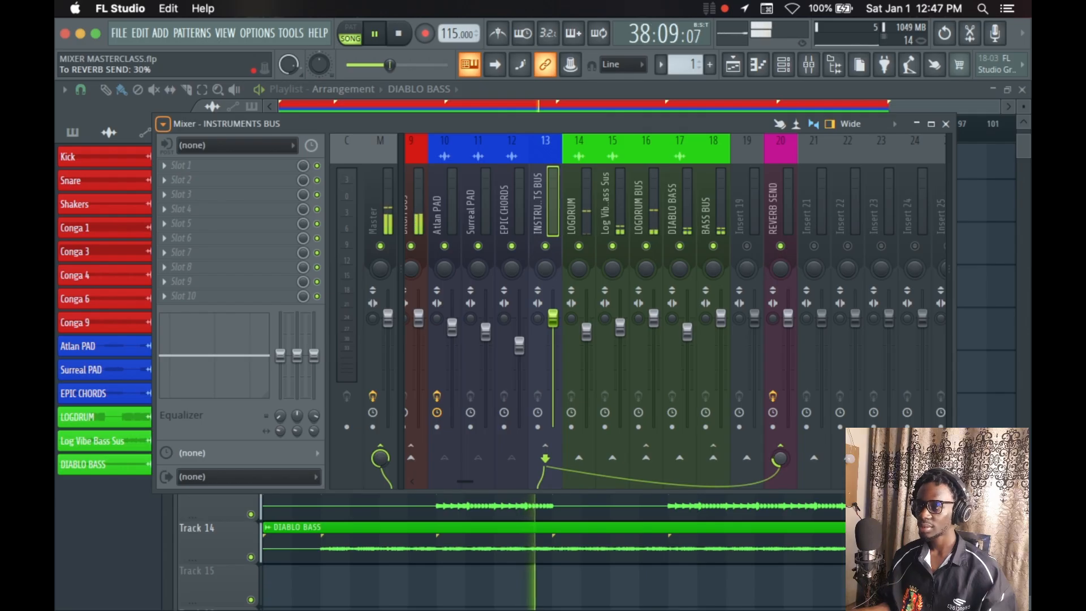
# Restart the song and adjust the INSTRUMENTS BUS send level to REVERB SEND to 30% by ear.
pyautogui.press('space')
pyautogui.press('space')
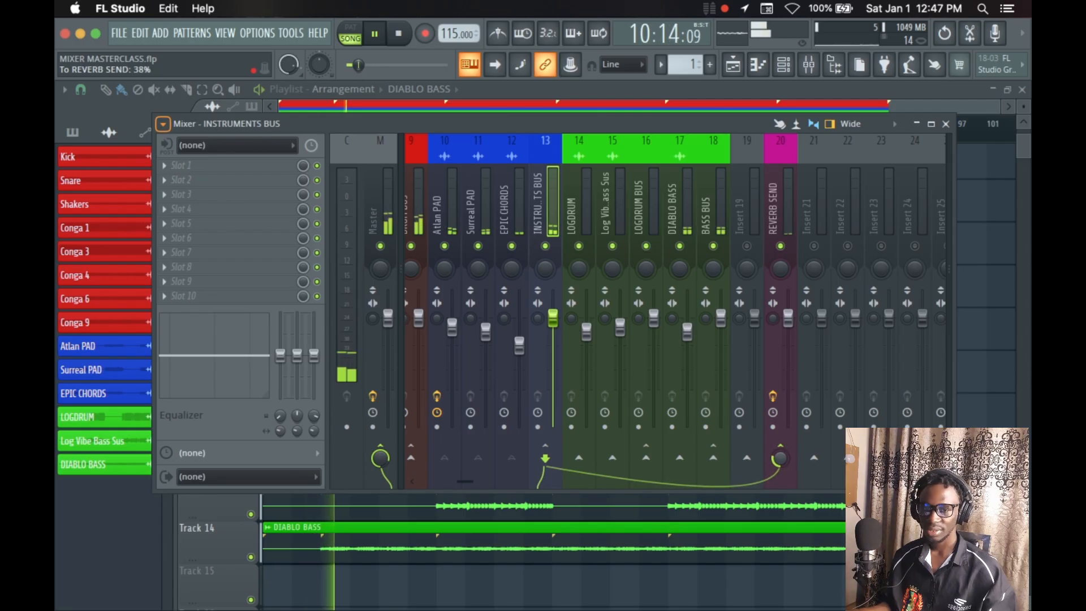
pyautogui.moveTo(781, 458)
pyautogui.mouseDown()
pyautogui.moveTo(780, 468)
pyautogui.moveTo(781, 444)
pyautogui.moveTo(780, 465)
pyautogui.mouseUp()
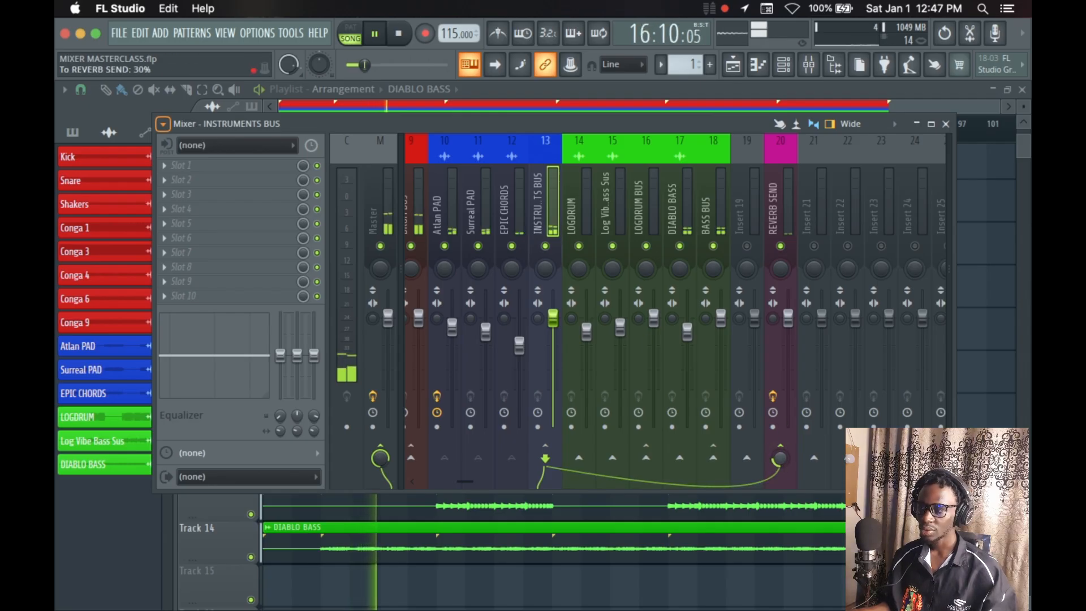
# Review the routing and levels of Atlan PAD, Surreal PAD, EPIC CHORDS and the DRUM BUS across the mixer.
pyautogui.click(456, 202)
pyautogui.click(471, 203)
pyautogui.click(510, 200)
pyautogui.scroll(4, 532, 200)
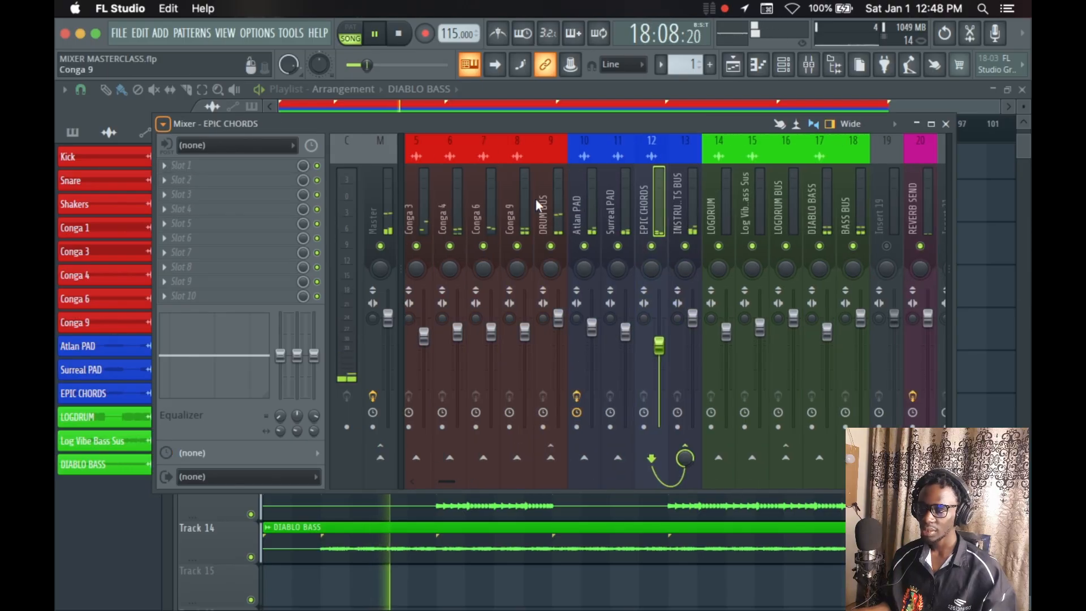
pyautogui.scroll(4, 537, 201)
pyautogui.click(700, 212)
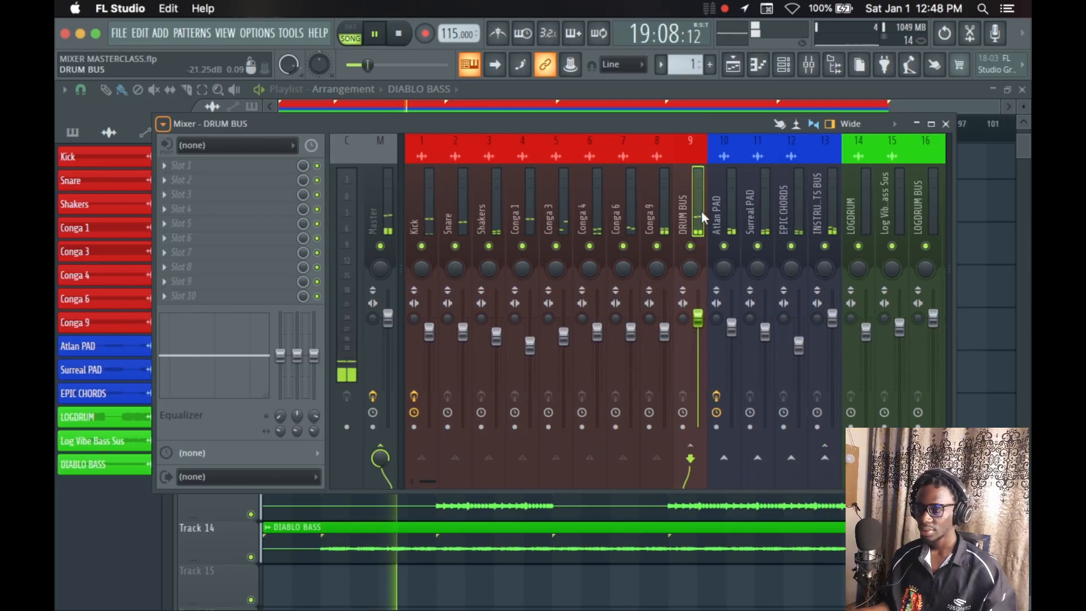
pyautogui.scroll(-3, 593, 220)
pyautogui.scroll(-4, 585, 207)
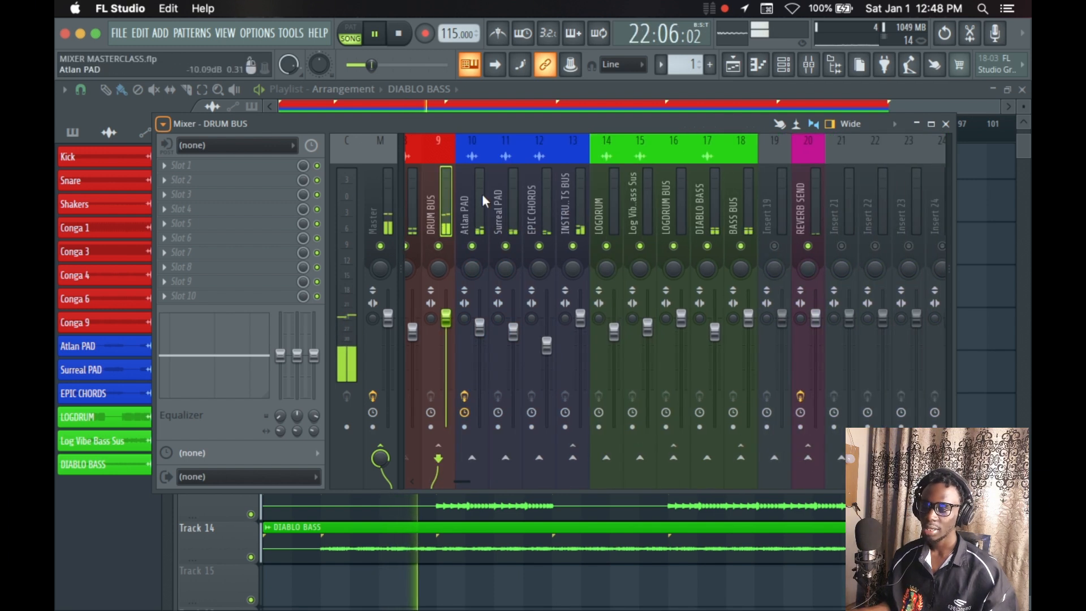
pyautogui.scroll(3, 482, 193)
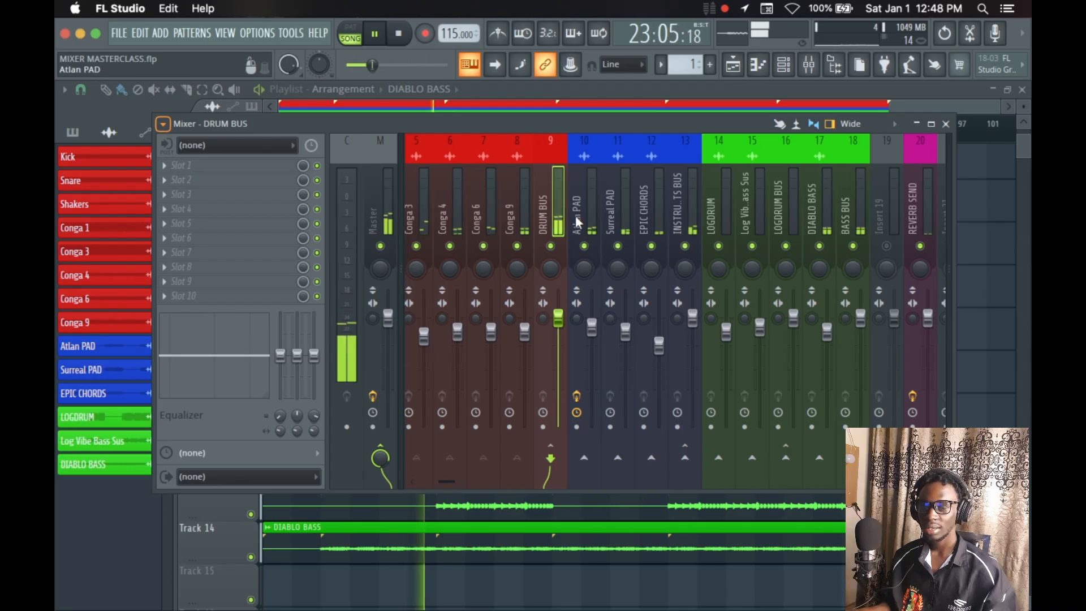
pyautogui.scroll(-3, 572, 214)
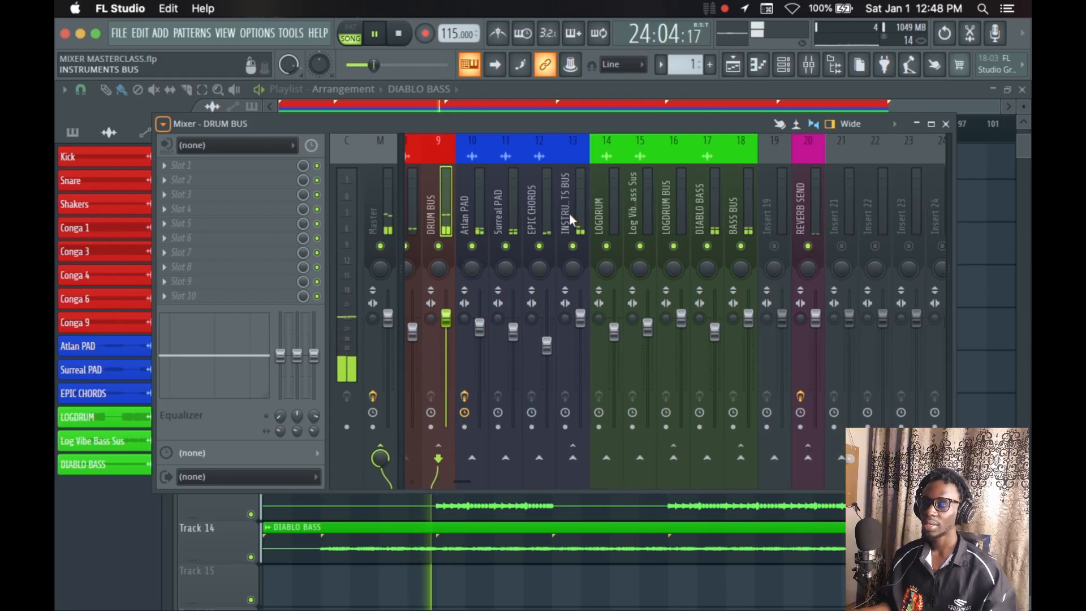
pyautogui.scroll(3, 508, 209)
pyautogui.scroll(-1, 541, 212)
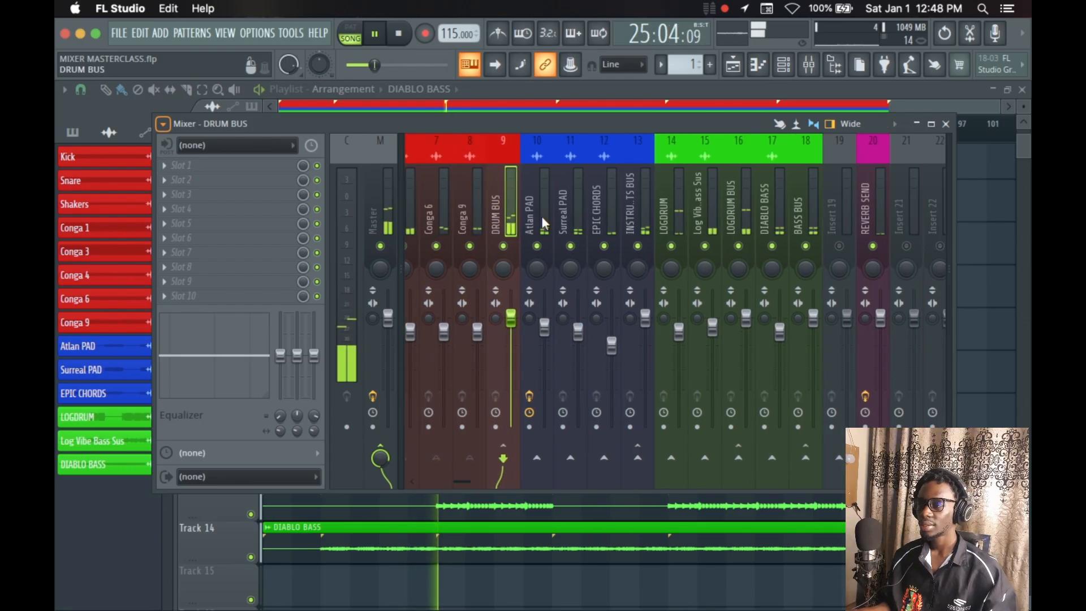
pyautogui.scroll(-2, 541, 215)
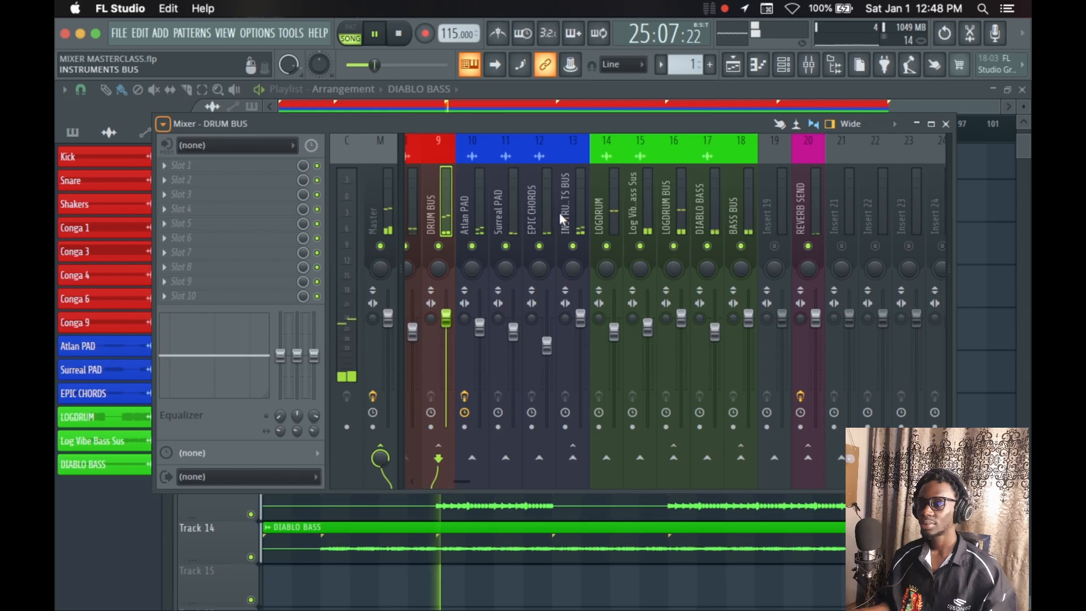
# Add Fruity parametric EQ 2 after Fruity Reeverb 2 on the REVERB SEND track.
pyautogui.click(809, 199)
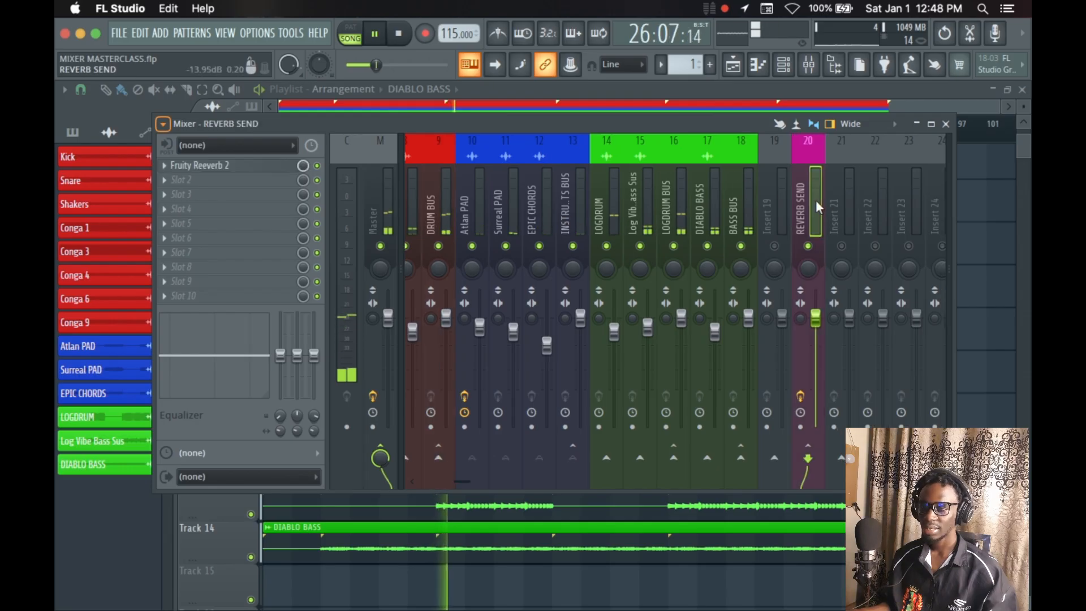
pyautogui.click(247, 187)
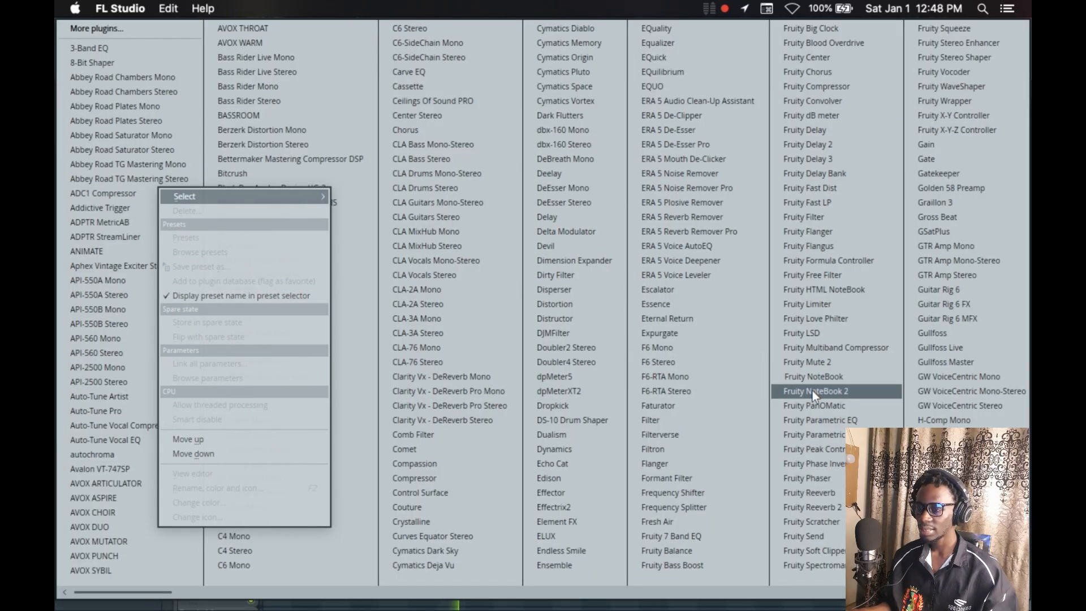
pyautogui.click(813, 434)
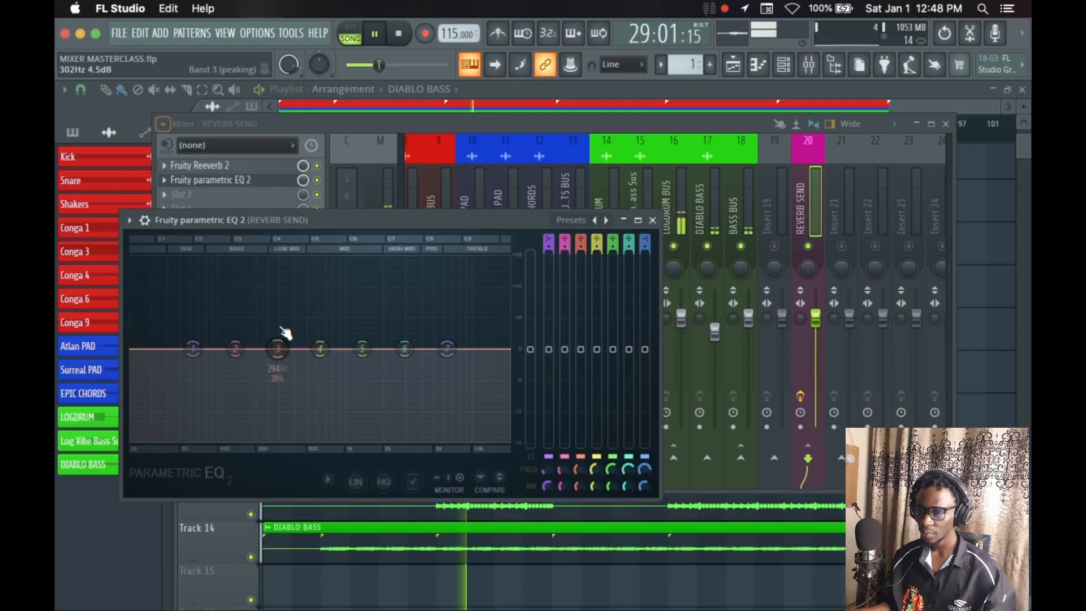
# In the REVERB SEND equalizer, make band 1 a high pass at 200 Hz and lower band 7 to -18 dB at about 6073 Hz.
pyautogui.moveTo(193, 350); pyautogui.dragTo(255, 440)
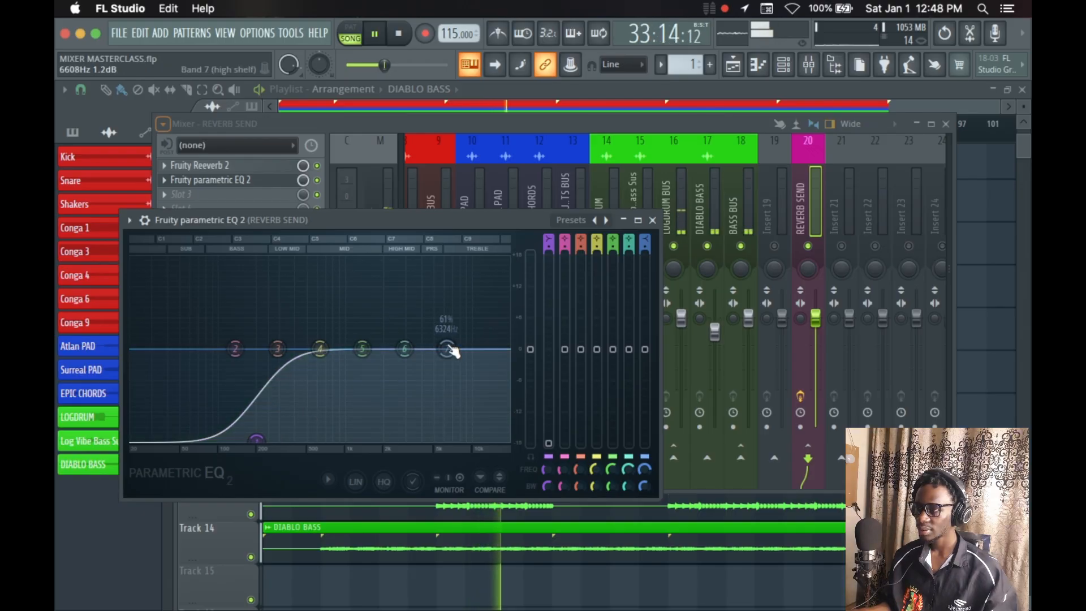
pyautogui.moveTo(447, 349); pyautogui.dragTo(446, 440)
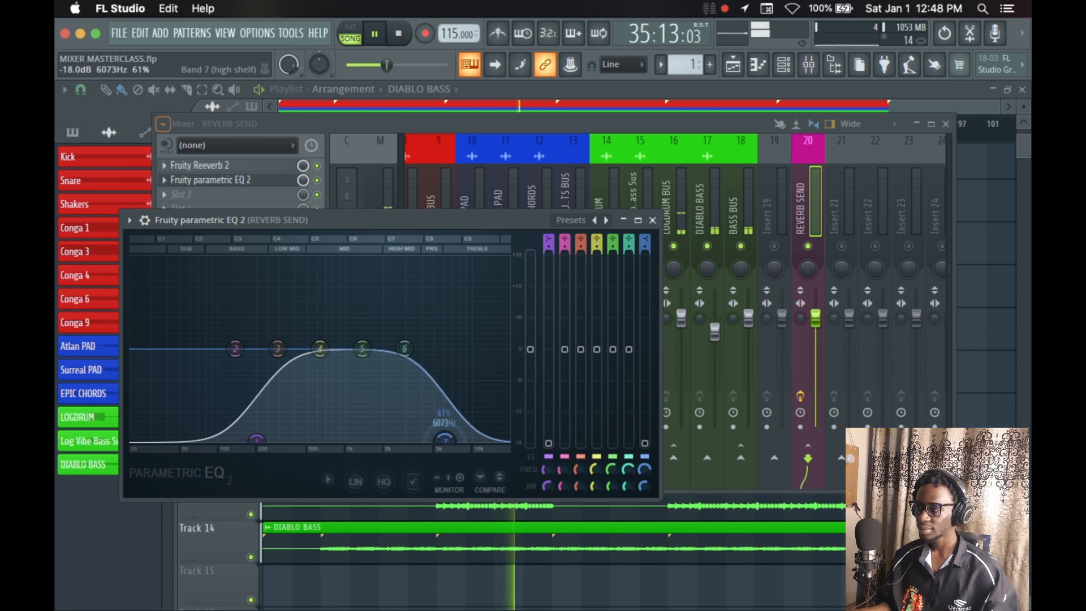
pyautogui.rightClick(257, 442)
pyautogui.moveTo(288, 484)
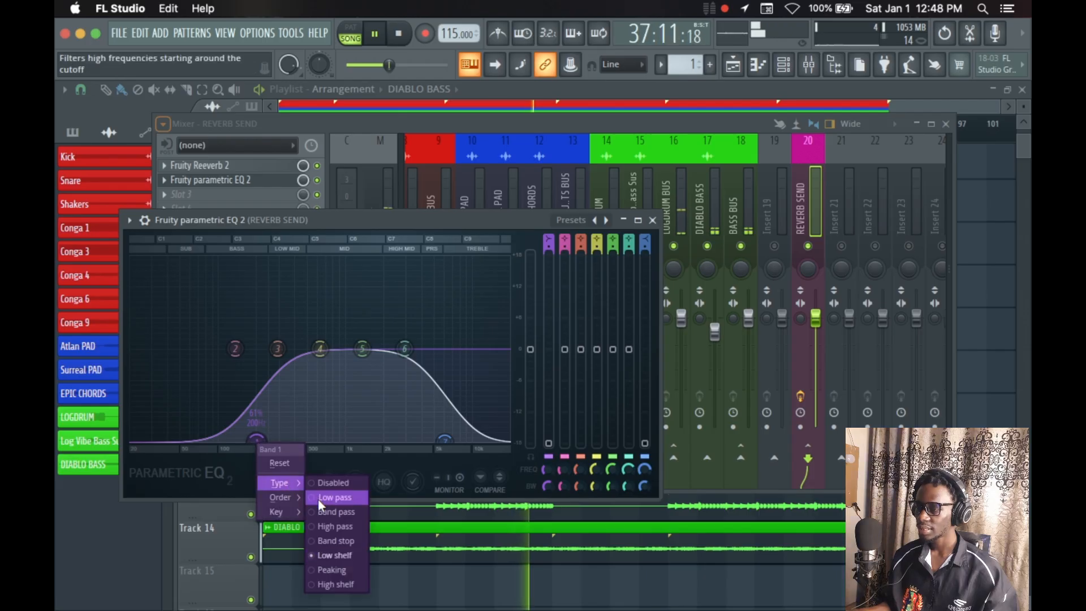
pyautogui.click(333, 527)
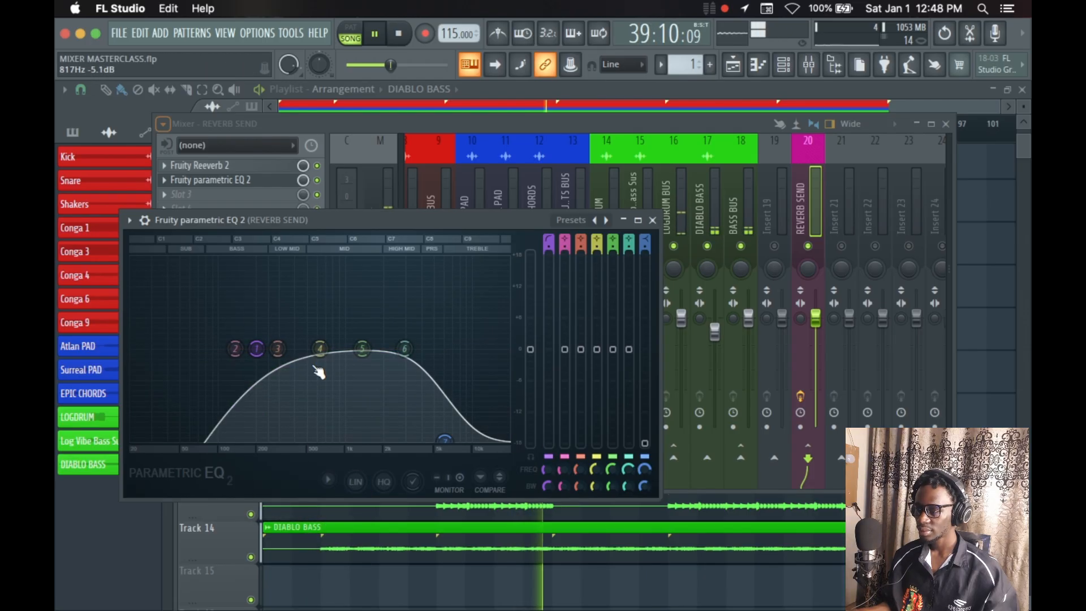
# Set band 1's filter order to Steep 6 and its bandwidth to 55%.
pyautogui.rightClick(258, 349)
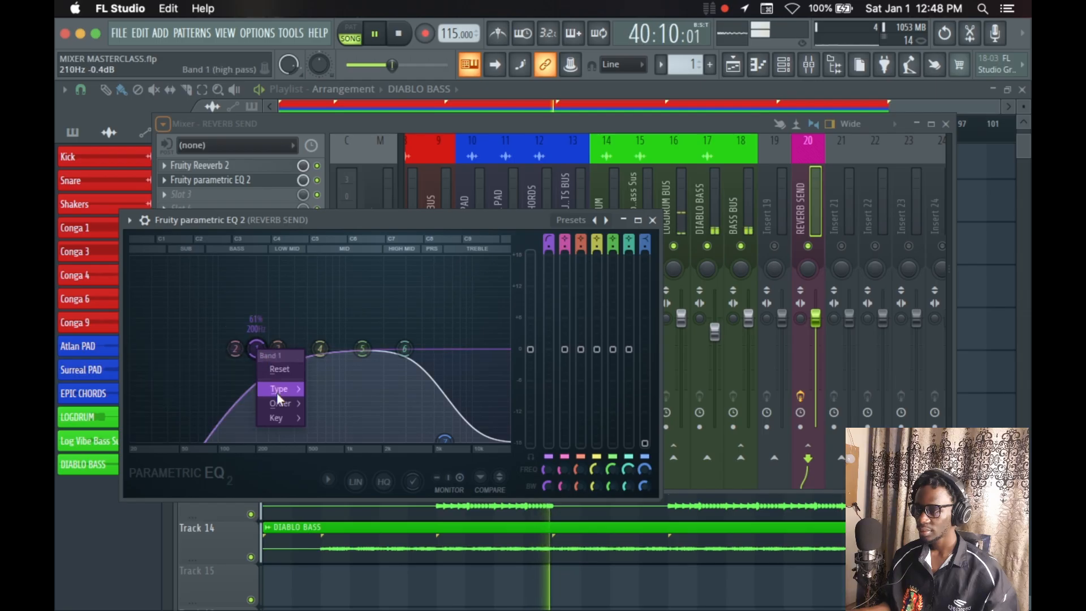
pyautogui.moveTo(284, 406)
pyautogui.click(334, 415)
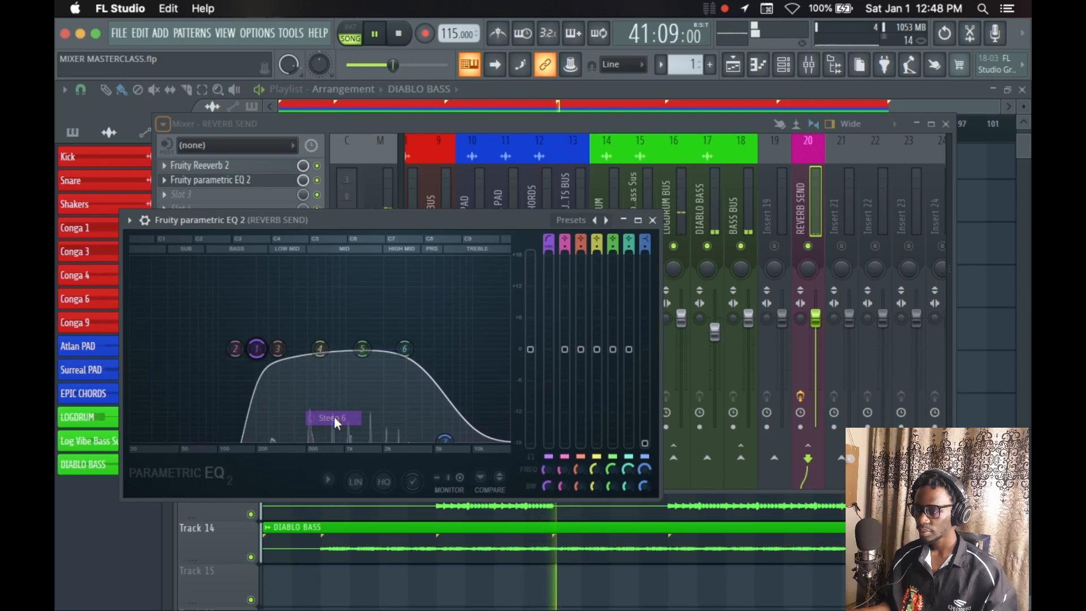
pyautogui.moveTo(546, 494); pyautogui.dragTo(545, 501)
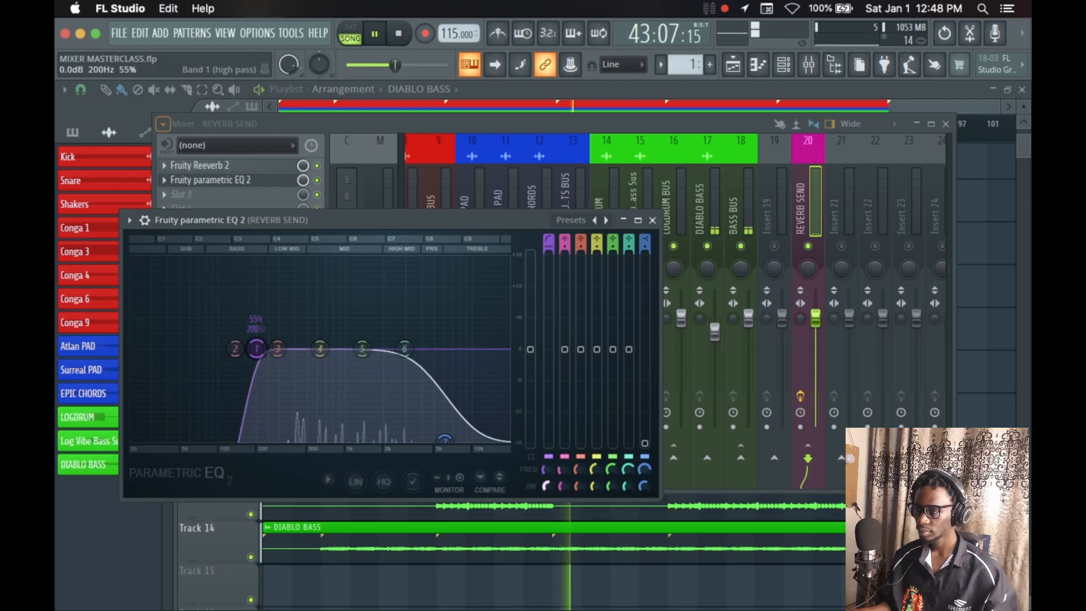
# Make band 7 a low pass with a steep filter order and a 55% bandwidth.
pyautogui.rightClick(446, 436)
pyautogui.moveTo(473, 483)
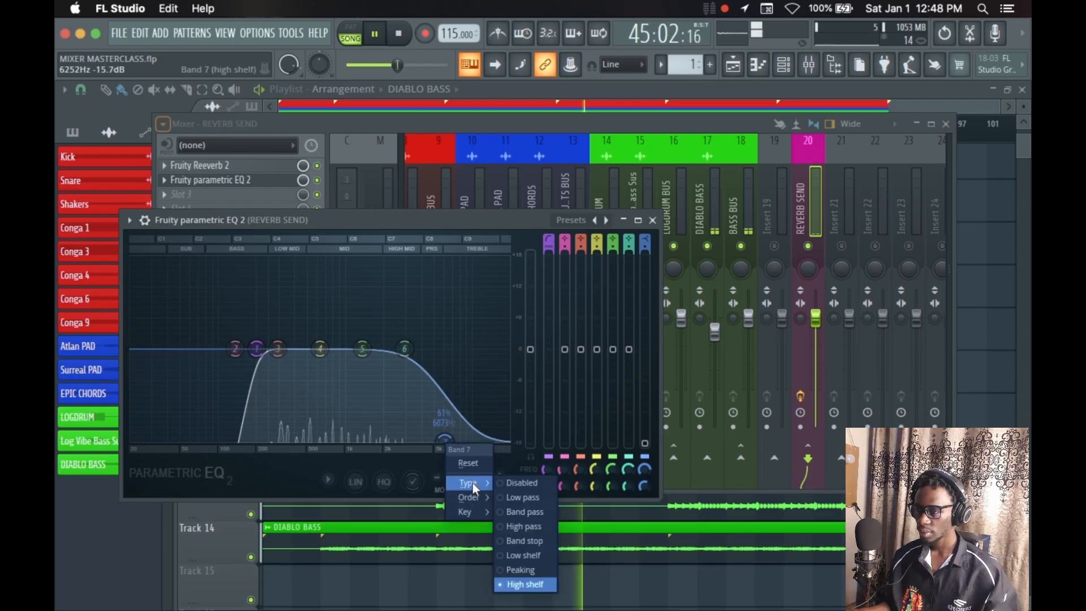
pyautogui.click(524, 498)
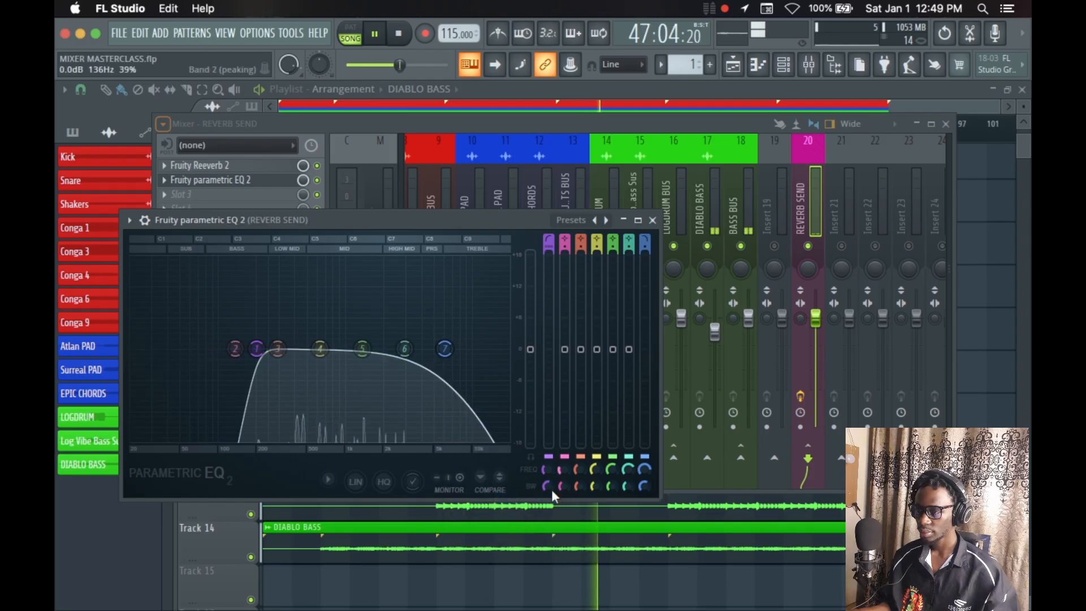
pyautogui.rightClick(447, 353)
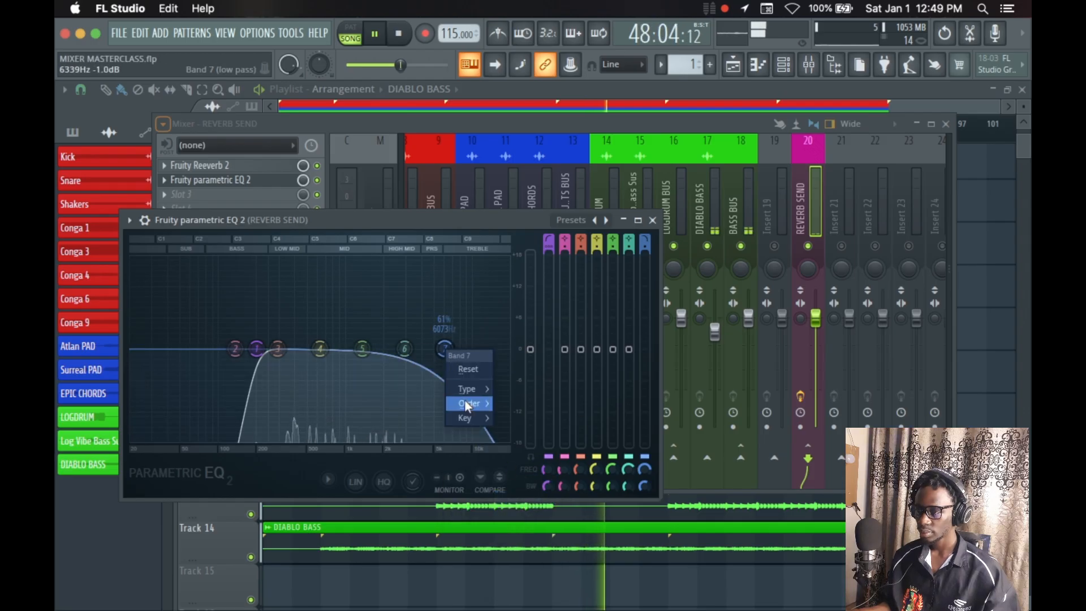
pyautogui.moveTo(464, 402)
pyautogui.click(528, 415)
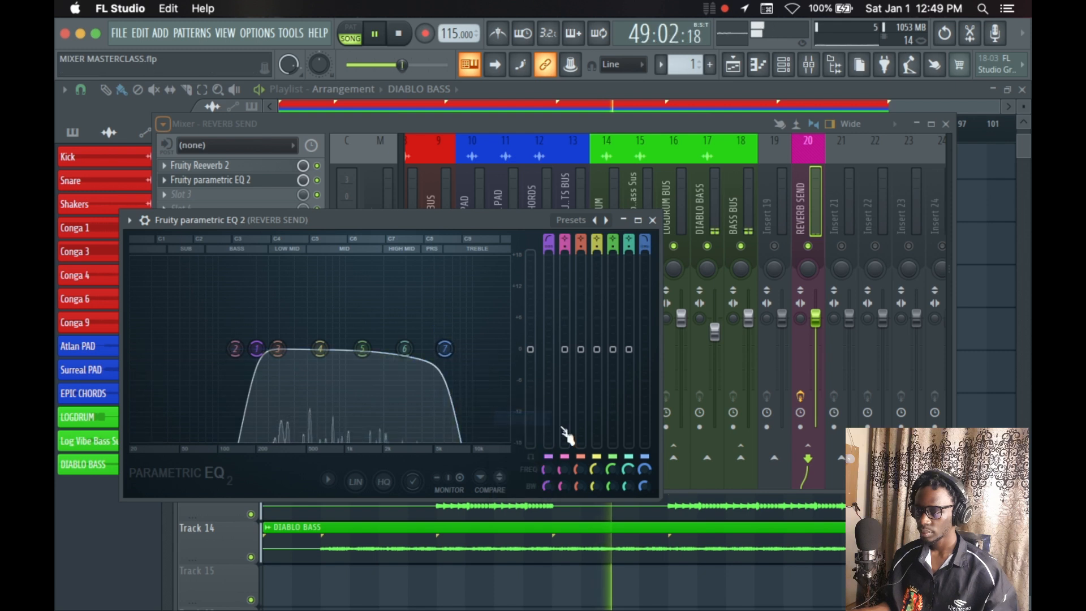
pyautogui.moveTo(644, 486); pyautogui.dragTo(643, 485)
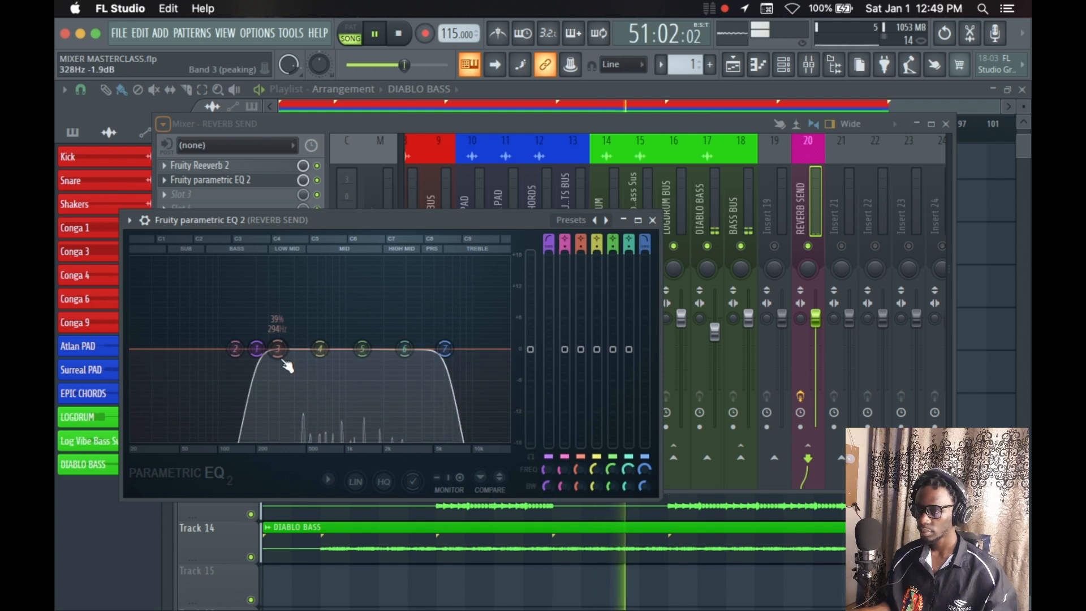
# Fine-tune the high-pass cutoff to about 203 Hz and the low-pass cutoff to about 6033 Hz, and close the equalizer.
pyautogui.moveTo(257, 351)
pyautogui.mouseDown()
pyautogui.moveTo(180, 349)
pyautogui.moveTo(260, 349)
pyautogui.mouseUp()
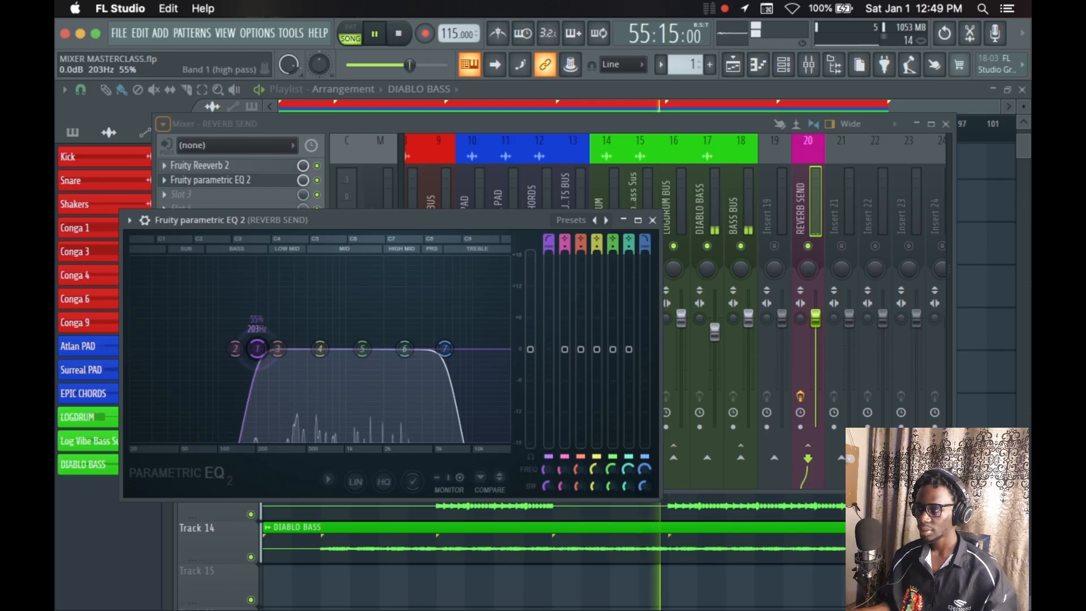
pyautogui.click(445, 348)
pyautogui.moveTo(445, 348); pyautogui.dragTo(446, 349)
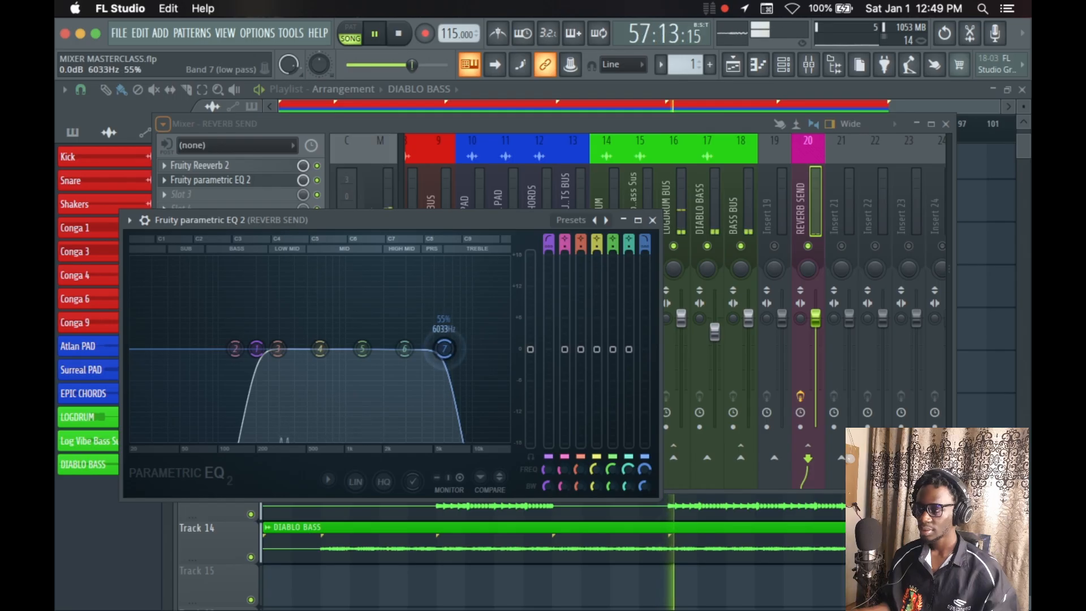
pyautogui.click(652, 220)
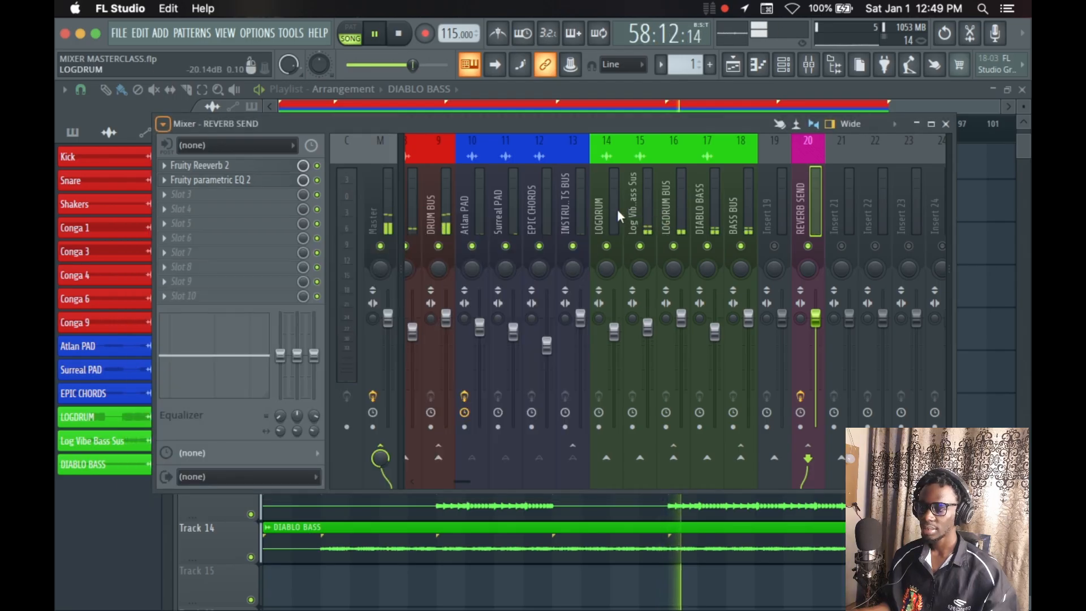
# Try sending the DRUM BUS to REVERB SEND at a reduced level.
pyautogui.click(447, 205)
pyautogui.click(808, 458)
pyautogui.scroll(-5, 810, 463)
pyautogui.moveTo(808, 463); pyautogui.dragTo(808, 474)
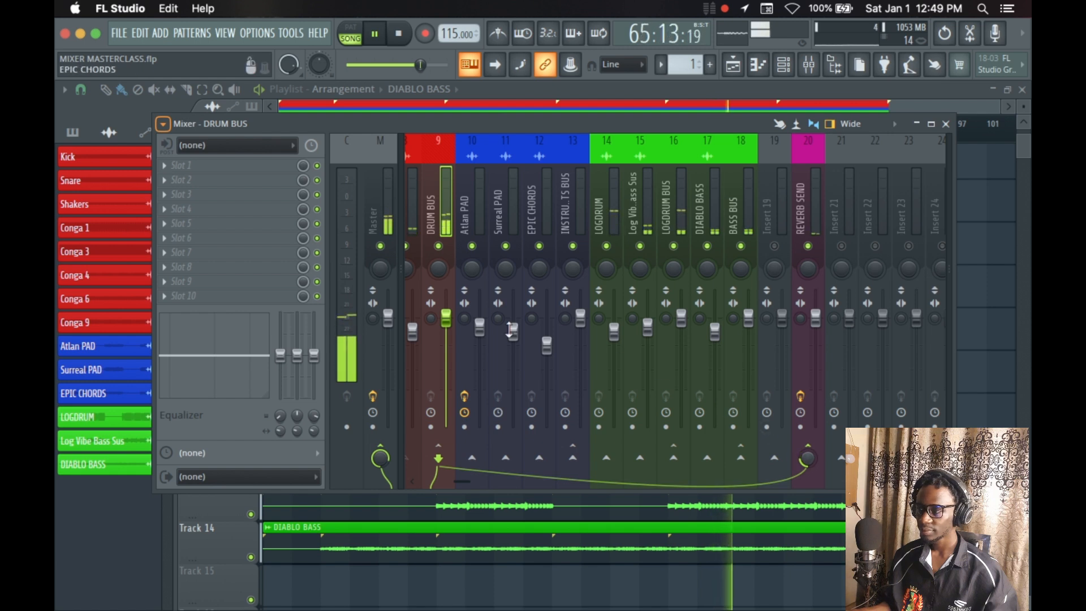
# Check the high-pass and low-pass curve of Fruity parametric EQ 2 on the REVERB SEND track.
pyautogui.click(813, 205)
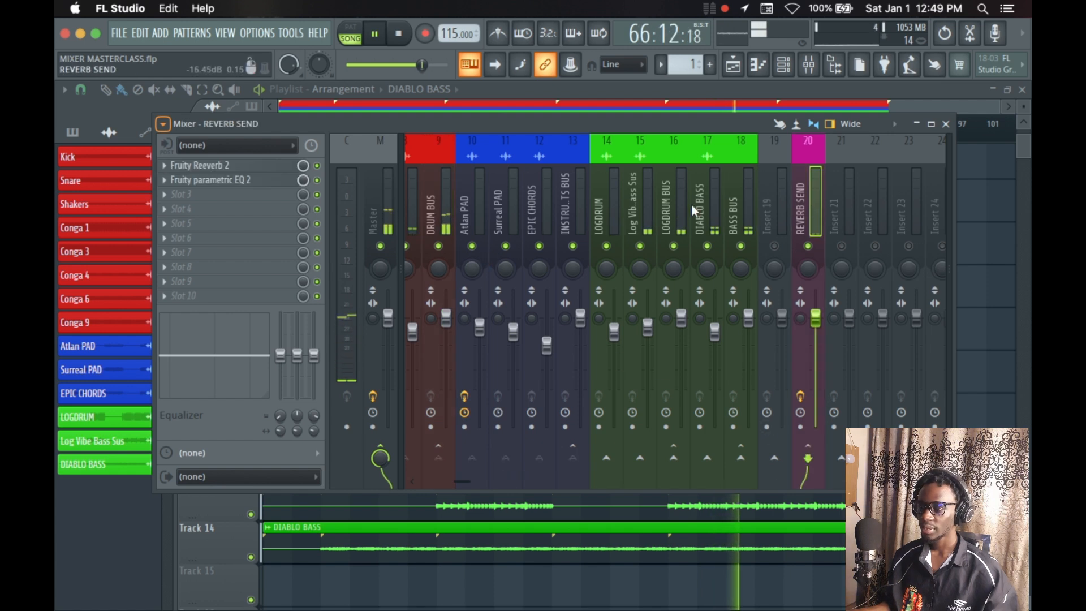
pyautogui.click(211, 180)
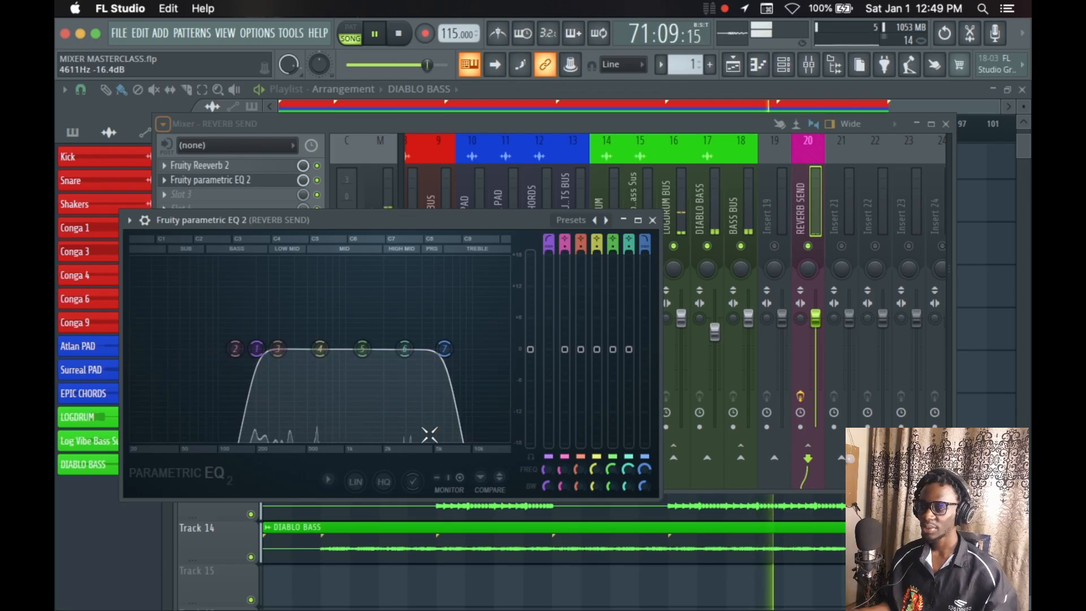
pyautogui.click(654, 220)
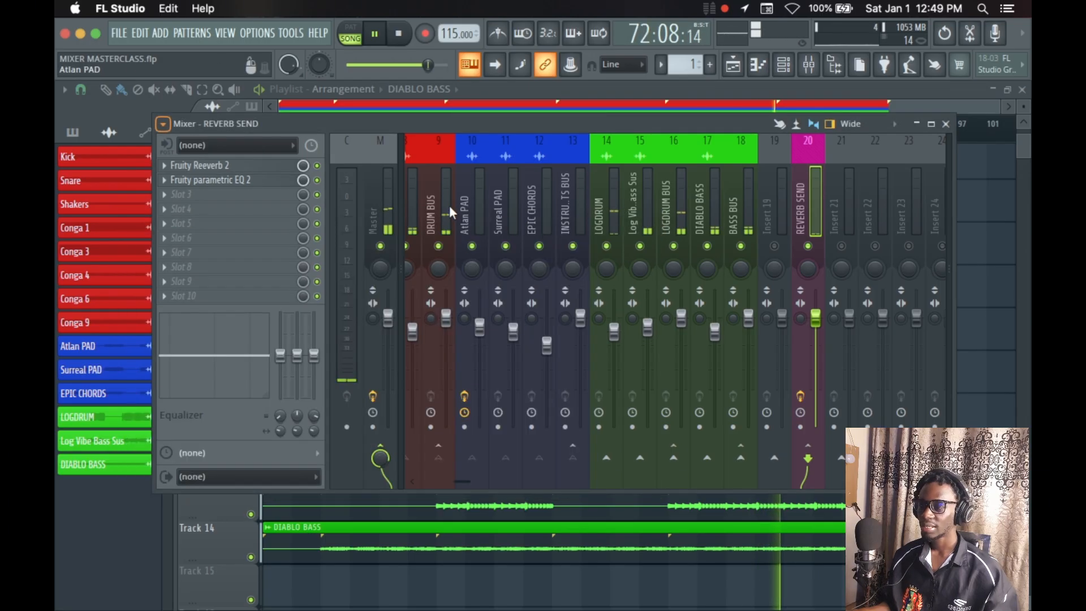
# Remove the DRUM BUS send to REVERB SEND and return to the individual drum tracks.
pyautogui.scroll(4, 449, 205)
pyautogui.click(558, 212)
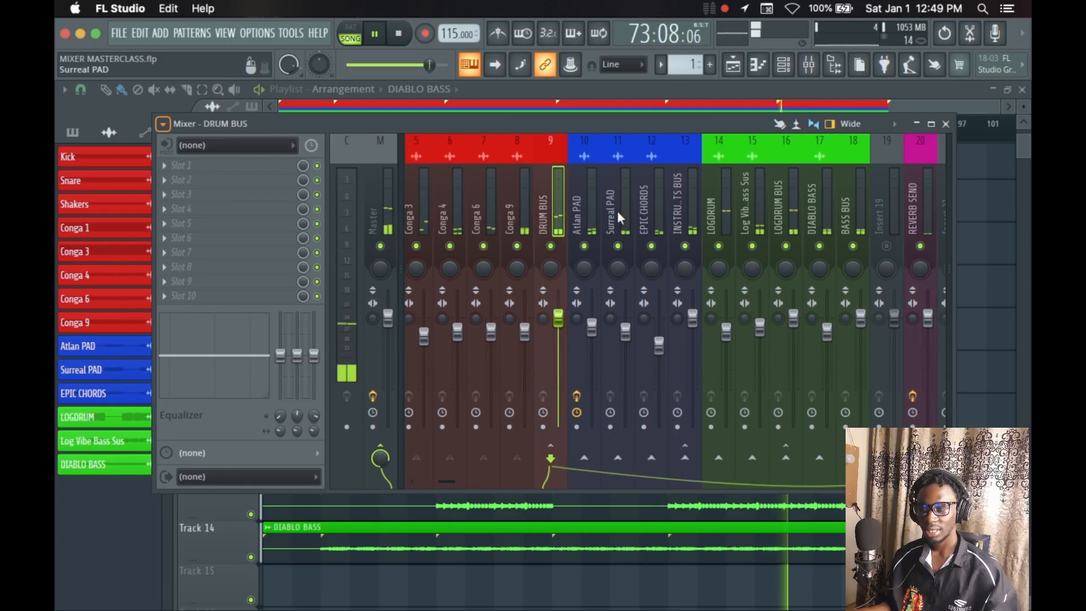
pyautogui.scroll(-3, 617, 213)
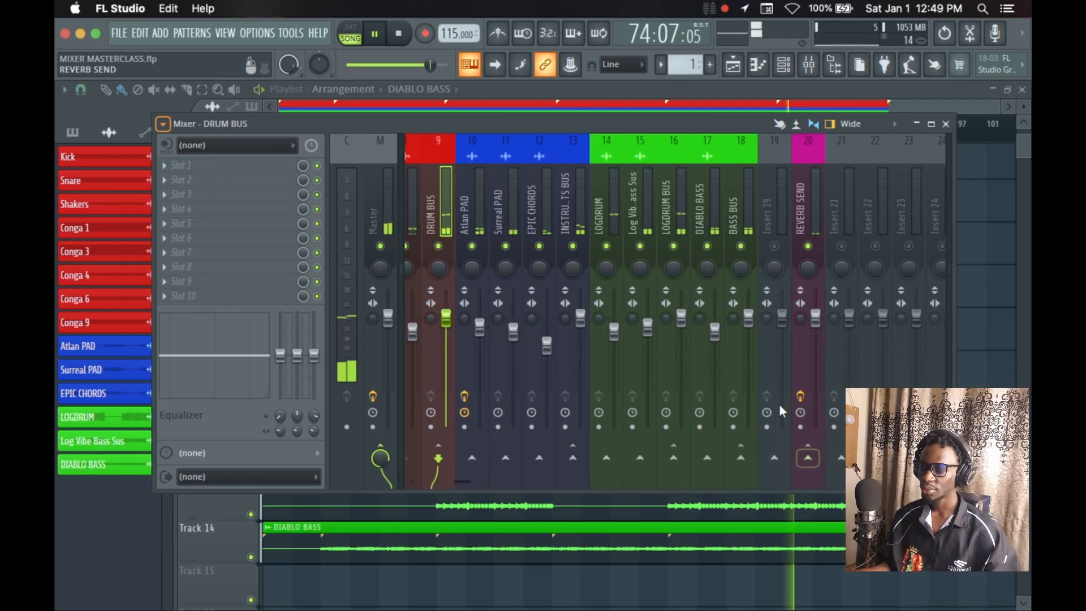
pyautogui.scroll(-12, 605, 195)
pyautogui.scroll(14, 585, 209)
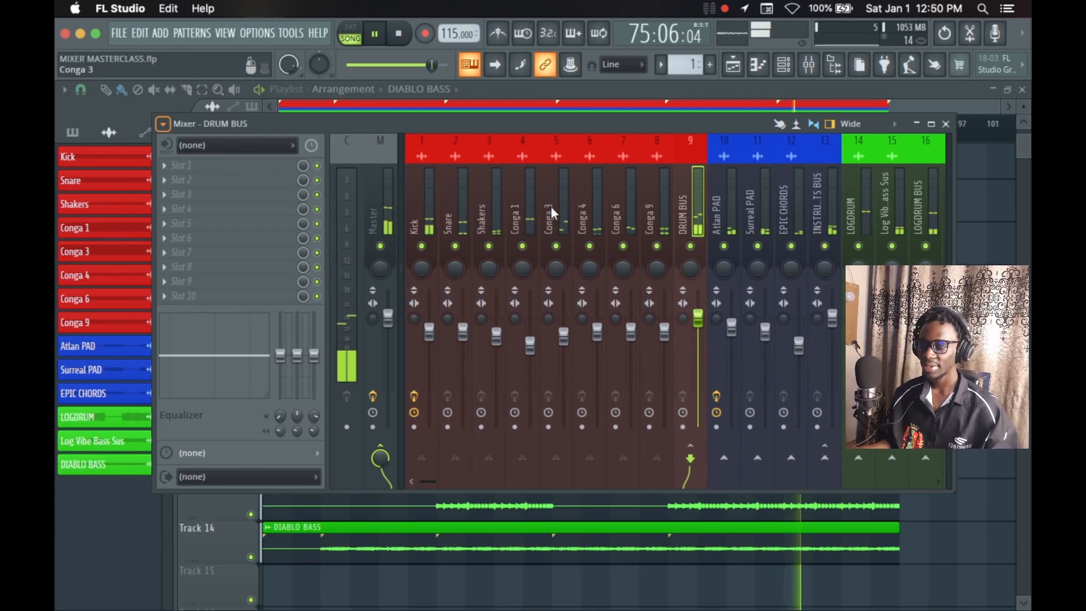
# Send the Snare track to REVERB SEND at a reduced level, keeping its DRUM BUS routing.
pyautogui.click(457, 205)
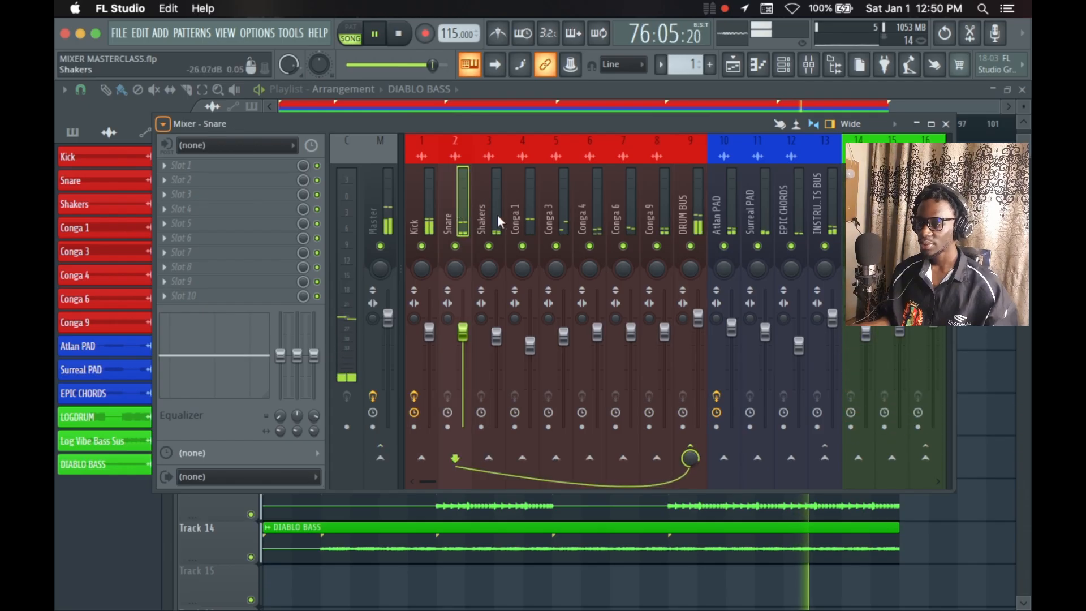
pyautogui.click(693, 203)
pyautogui.click(454, 210)
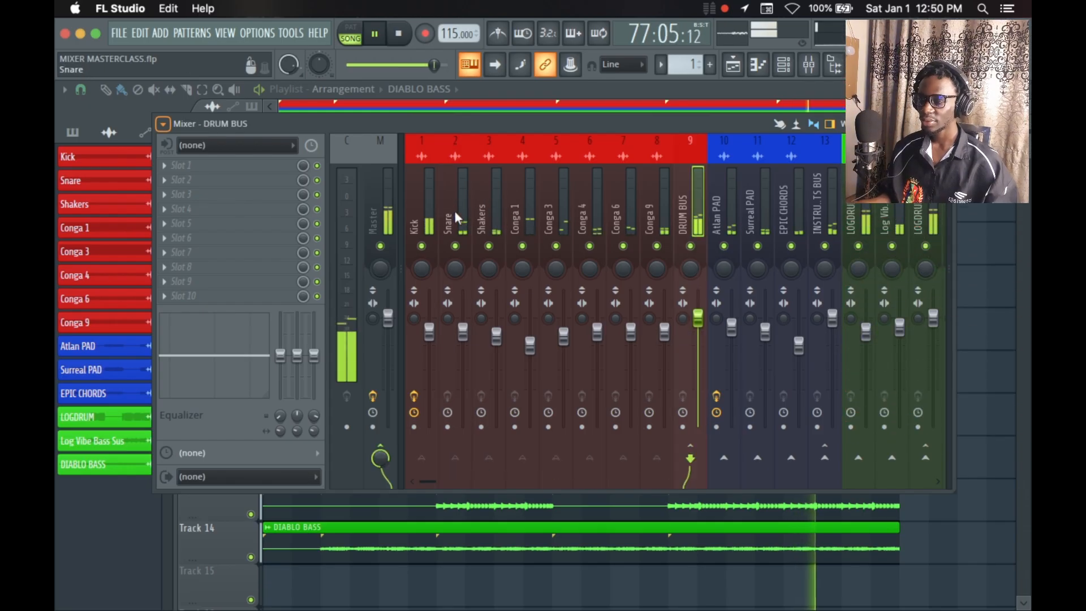
pyautogui.scroll(-15, 545, 211)
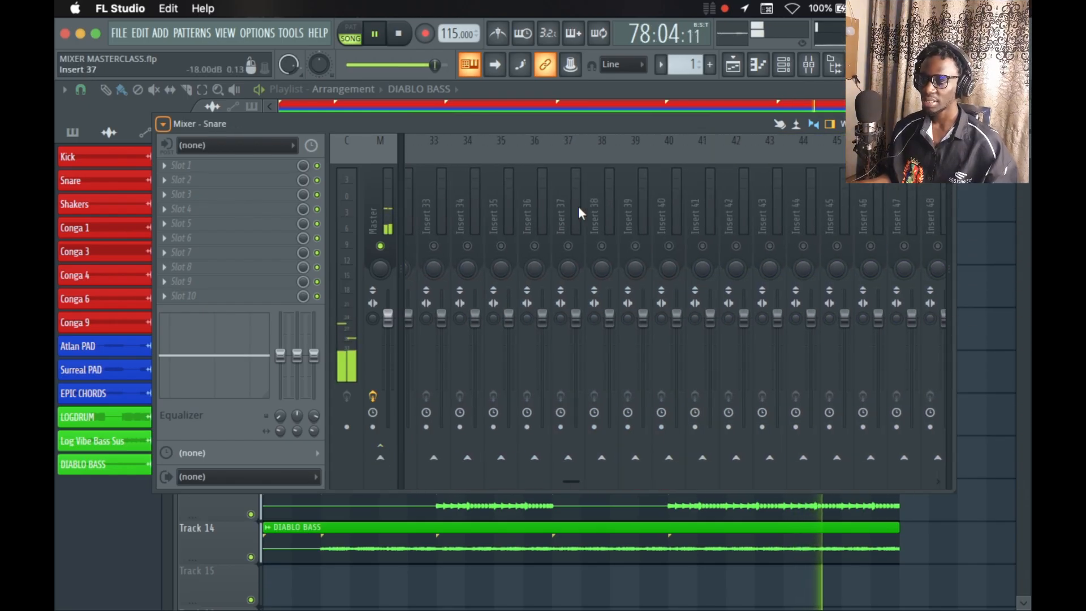
pyautogui.scroll(14, 578, 212)
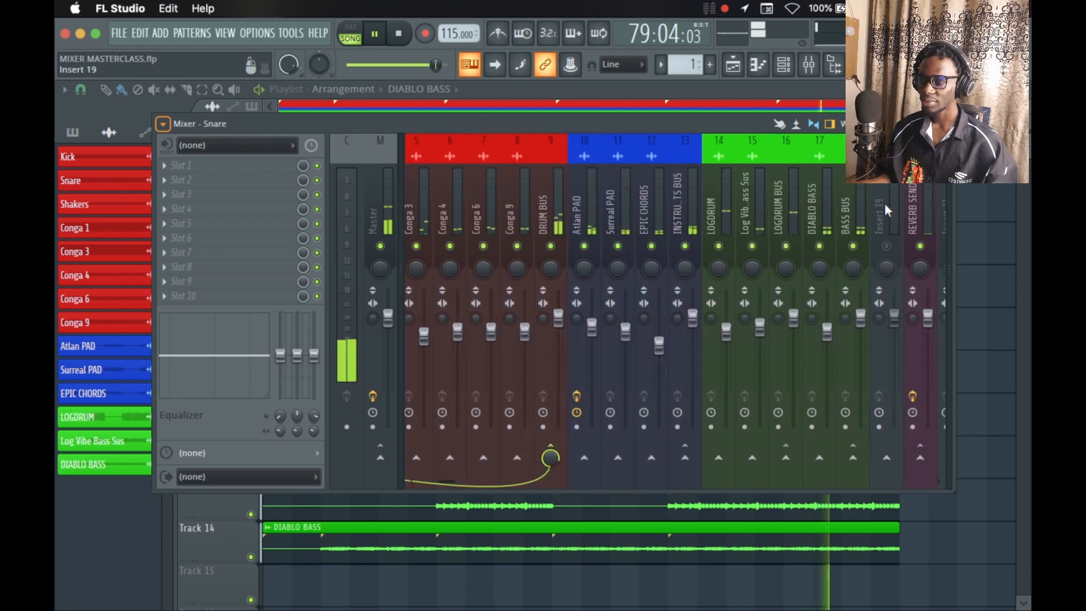
pyautogui.click(921, 457)
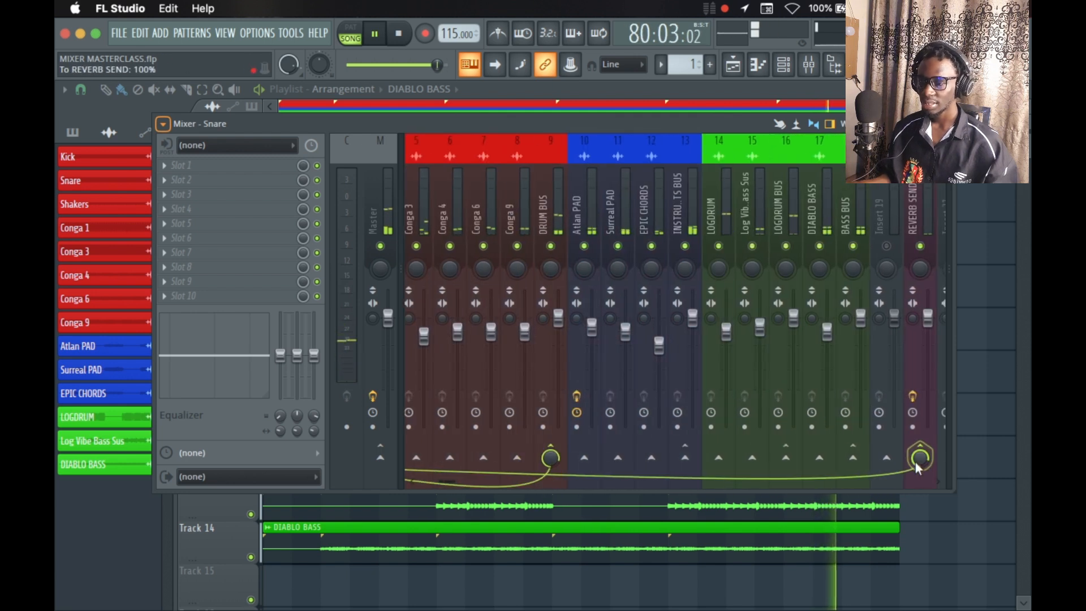
pyautogui.moveTo(921, 458); pyautogui.dragTo(920, 461)
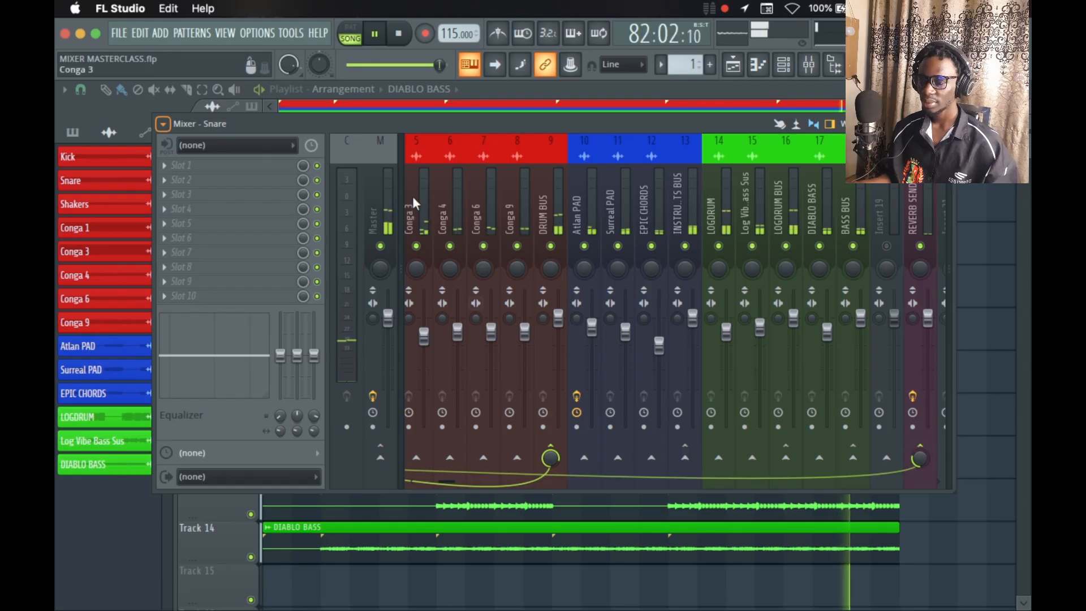
# Send Conga 4 to REVERB SEND at 50% and Conga 9 to REVERB SEND at a reduced level.
pyautogui.click(450, 209)
pyautogui.click(921, 457)
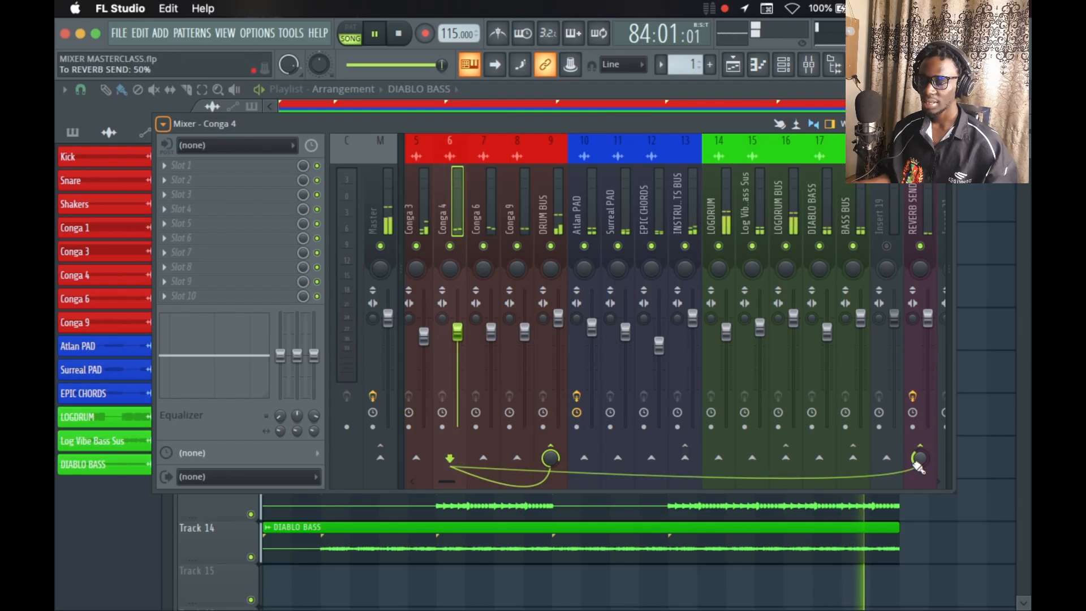
pyautogui.click(486, 209)
pyautogui.click(506, 206)
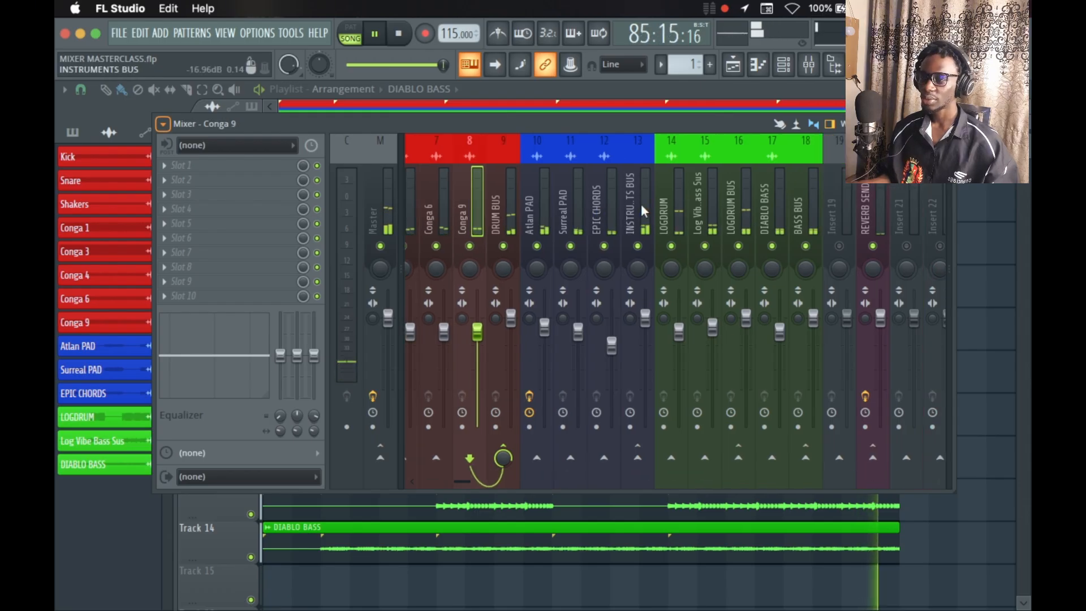
pyautogui.hscroll(4, 639, 204)
pyautogui.click(808, 457)
pyautogui.moveTo(808, 460); pyautogui.dragTo(807, 478)
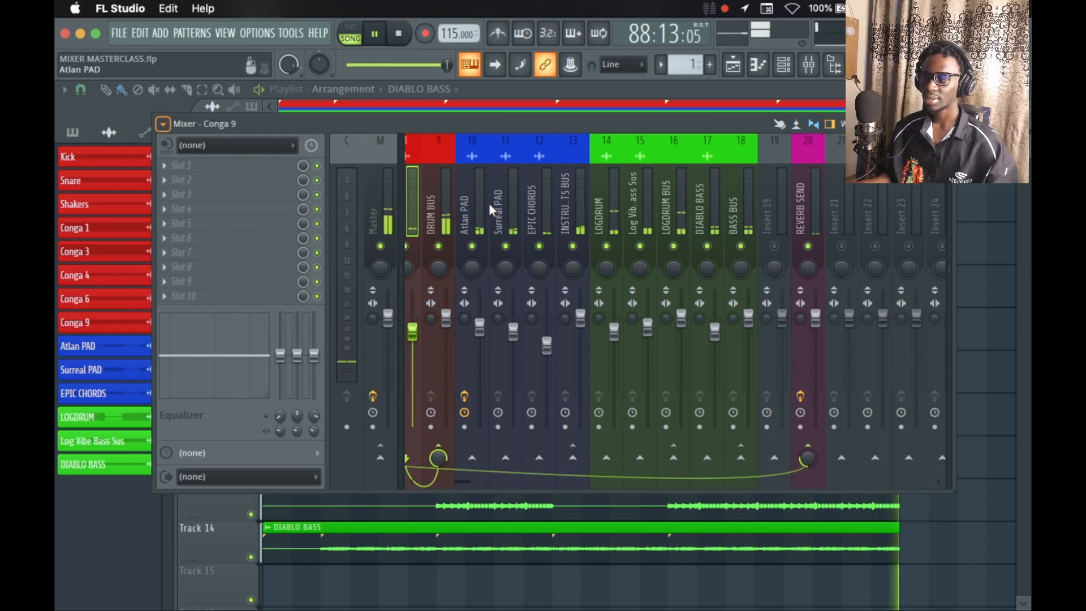
# Set the INSTRUMENTS BUS send level to REVERB SEND to 53%.
pyautogui.click(569, 208)
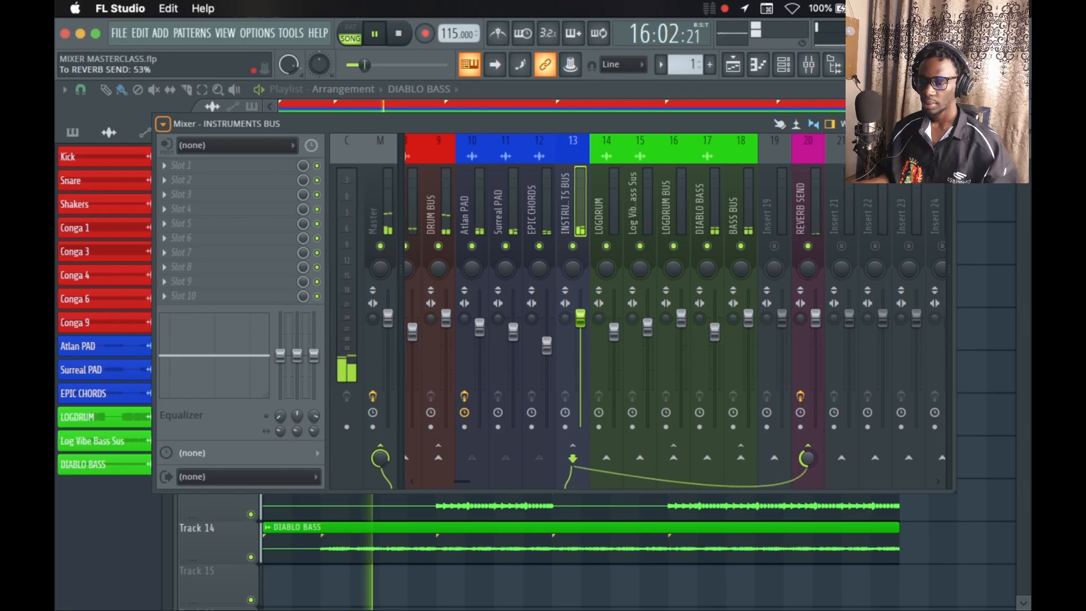
# Check the routing of the LOGDRUM, Log Vibe Bass Sus, LOGDRUM BUS and DIABLO BASS tracks.
pyautogui.click(609, 205)
pyautogui.click(641, 201)
pyautogui.click(667, 202)
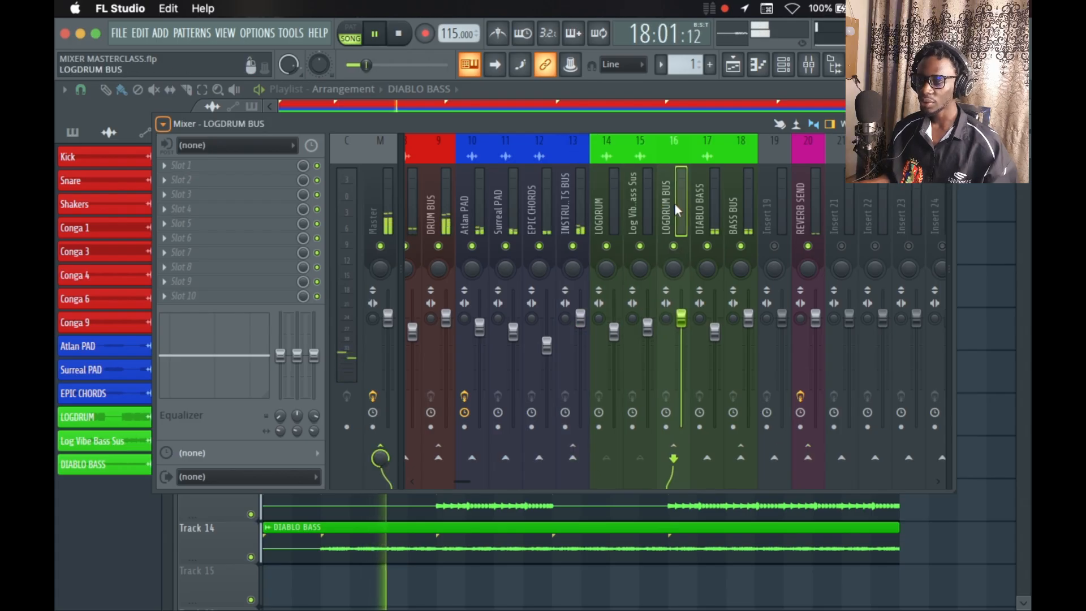
pyautogui.scroll(-3, 649, 208)
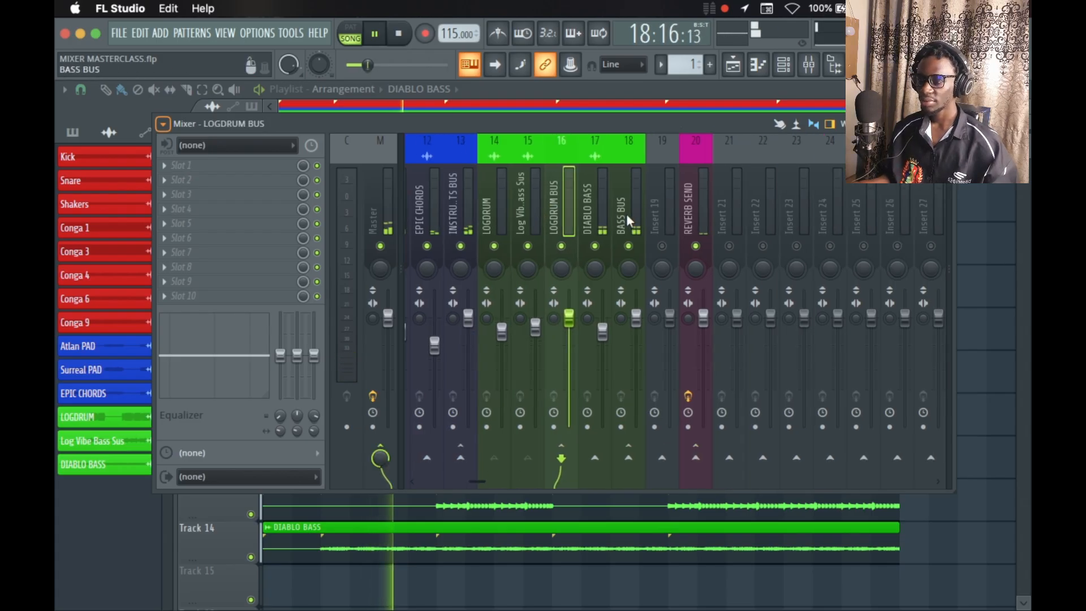
pyautogui.click(597, 214)
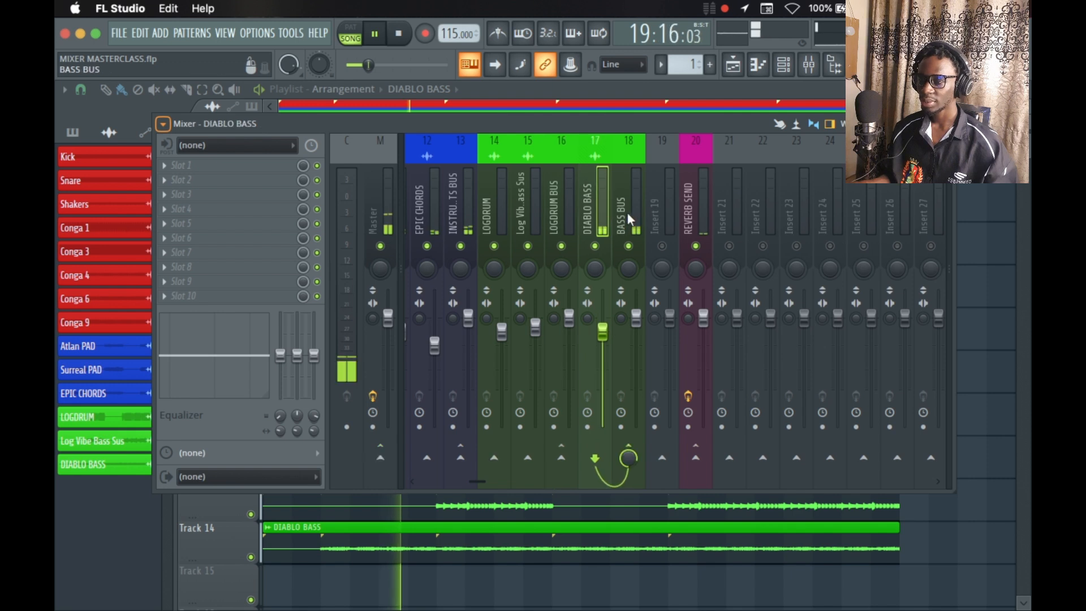
# Send BASS BUS to REVERB SEND at 5% while keeping its Master routing, and stop playback.
pyautogui.click(626, 212)
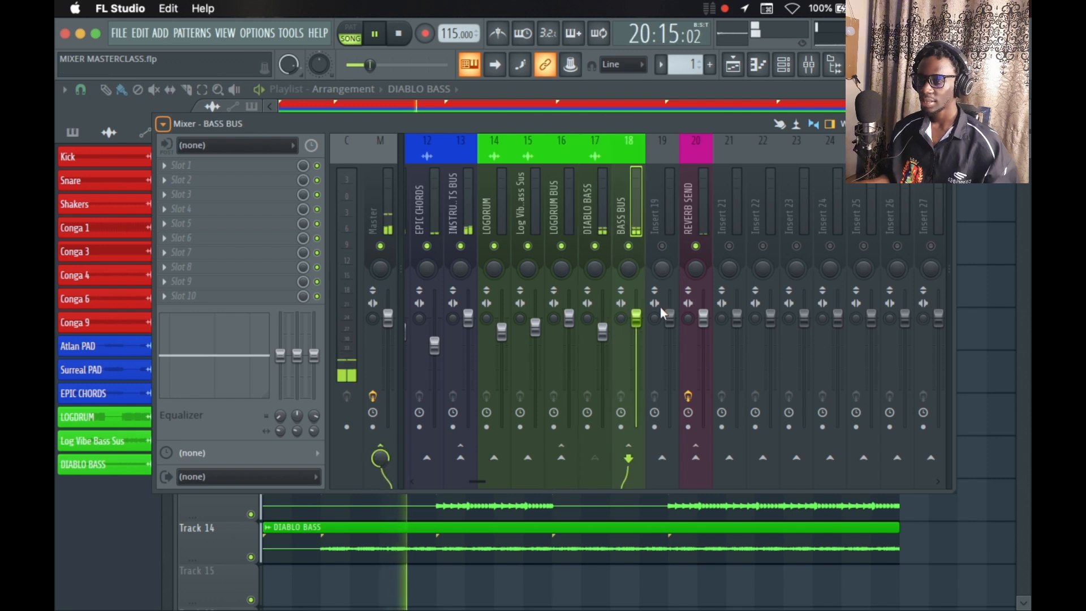
pyautogui.click(697, 460)
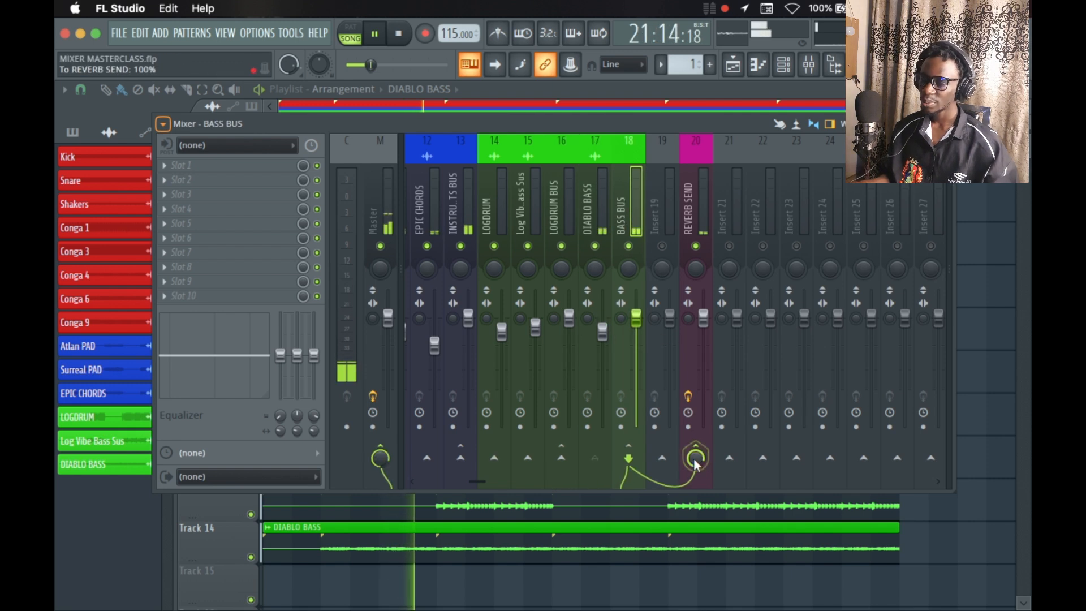
pyautogui.moveTo(693, 458); pyautogui.dragTo(692, 521)
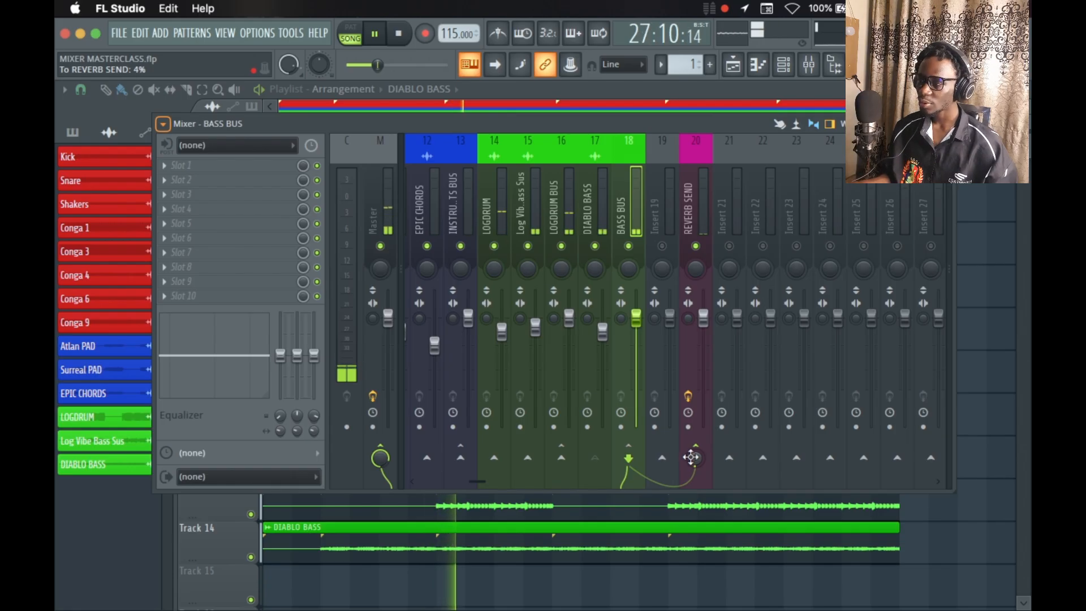
pyautogui.moveTo(695, 462); pyautogui.dragTo(695, 459)
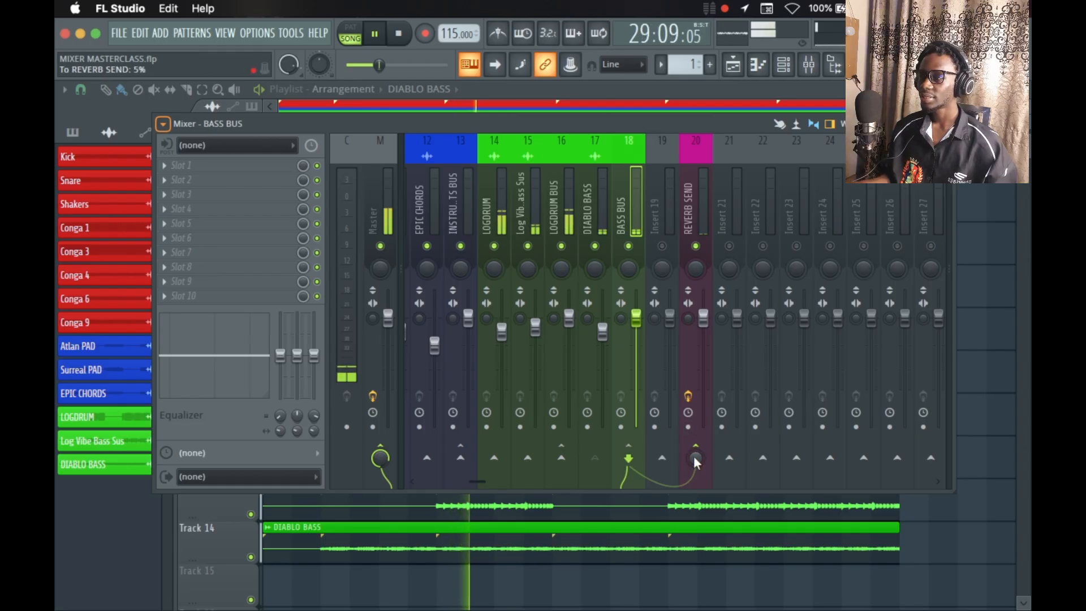
pyautogui.press('space')
pyautogui.hscroll(-3, 611, 203)
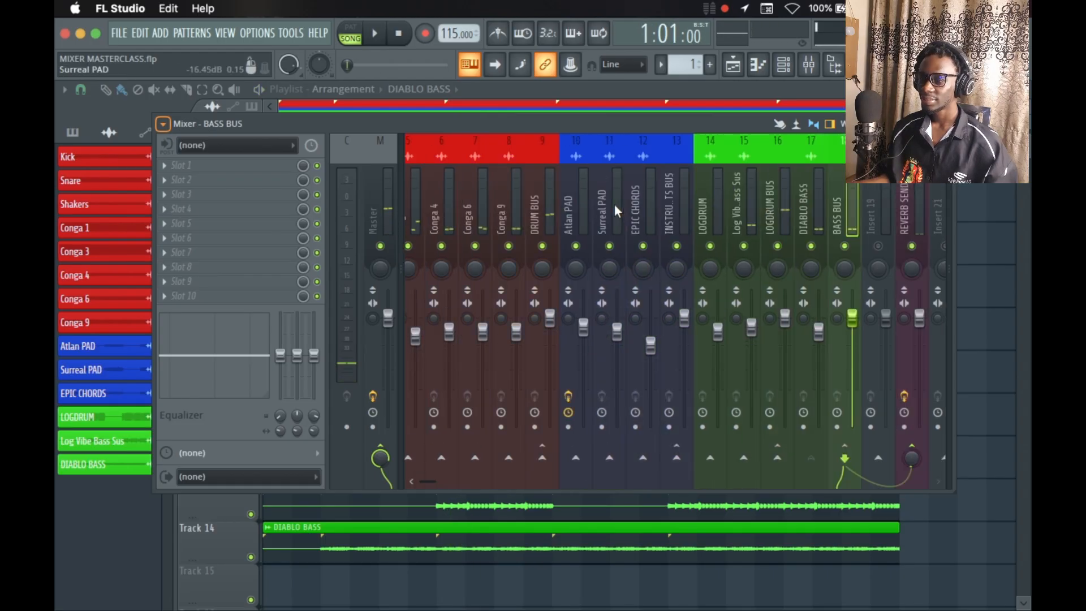
pyautogui.hscroll(-4, 615, 204)
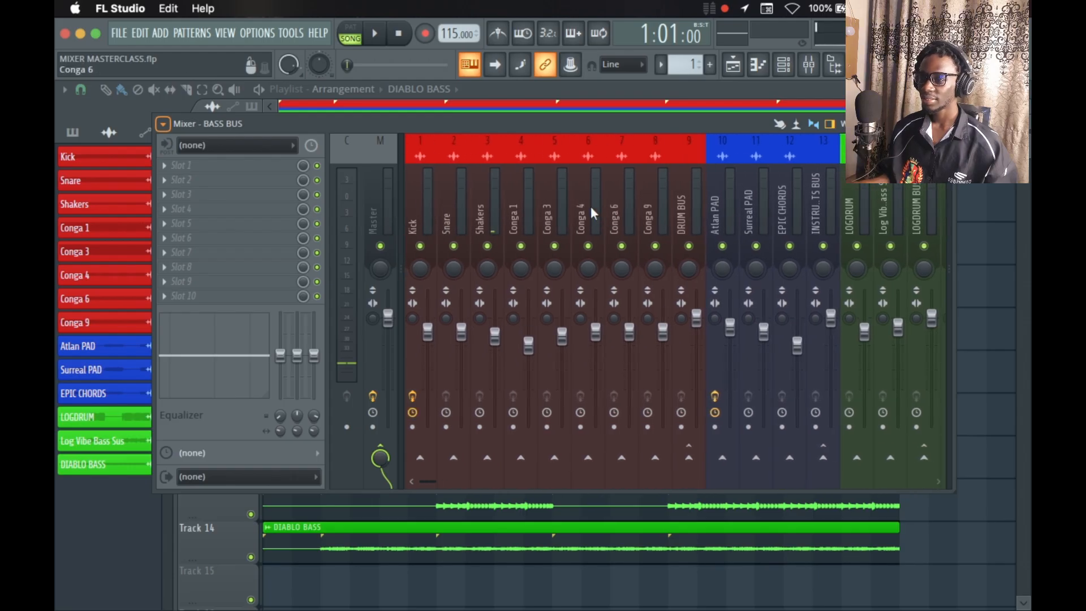
pyautogui.hscroll(20, 566, 213)
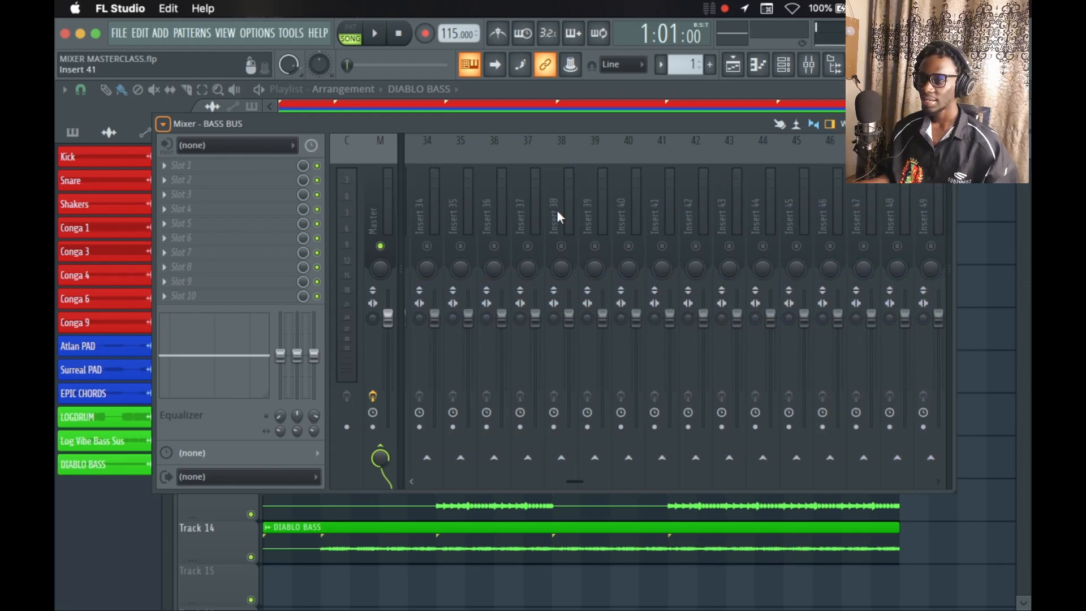
pyautogui.hscroll(-5, 558, 212)
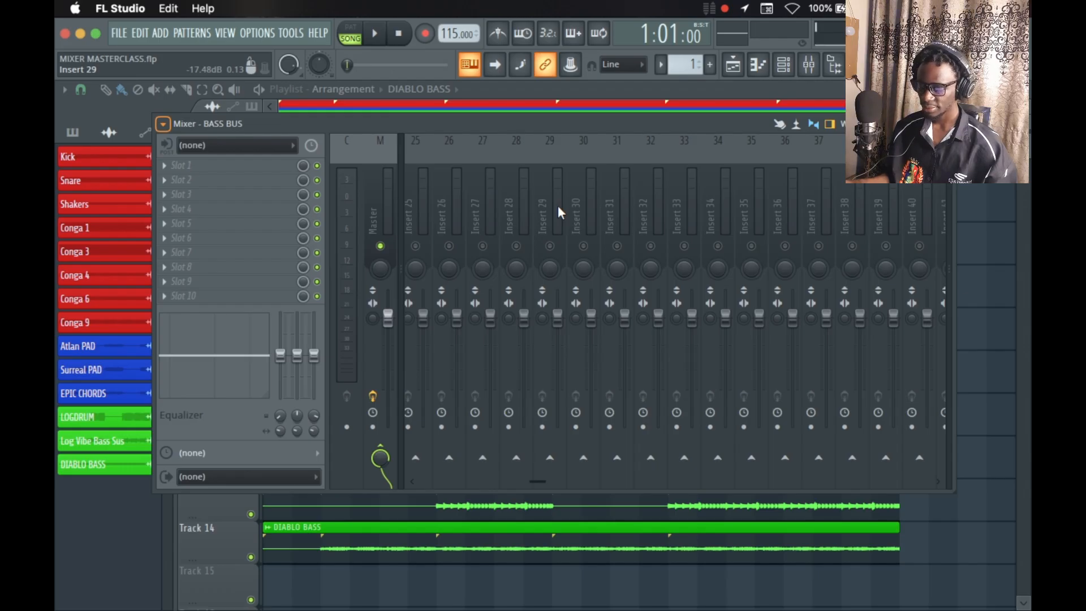
pyautogui.scroll(-10, 559, 205)
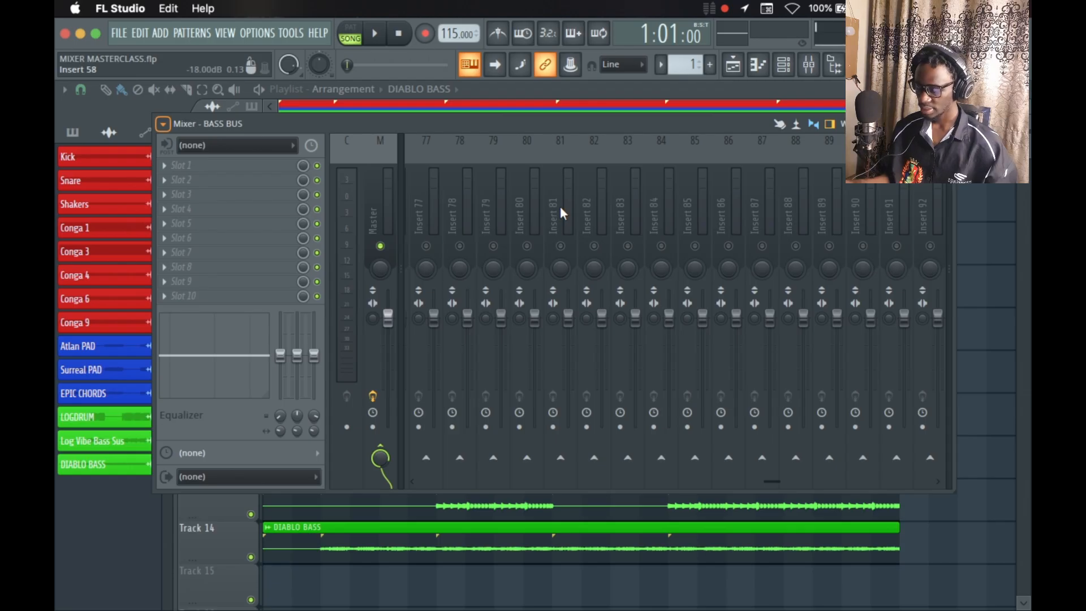
pyautogui.scroll(15, 561, 206)
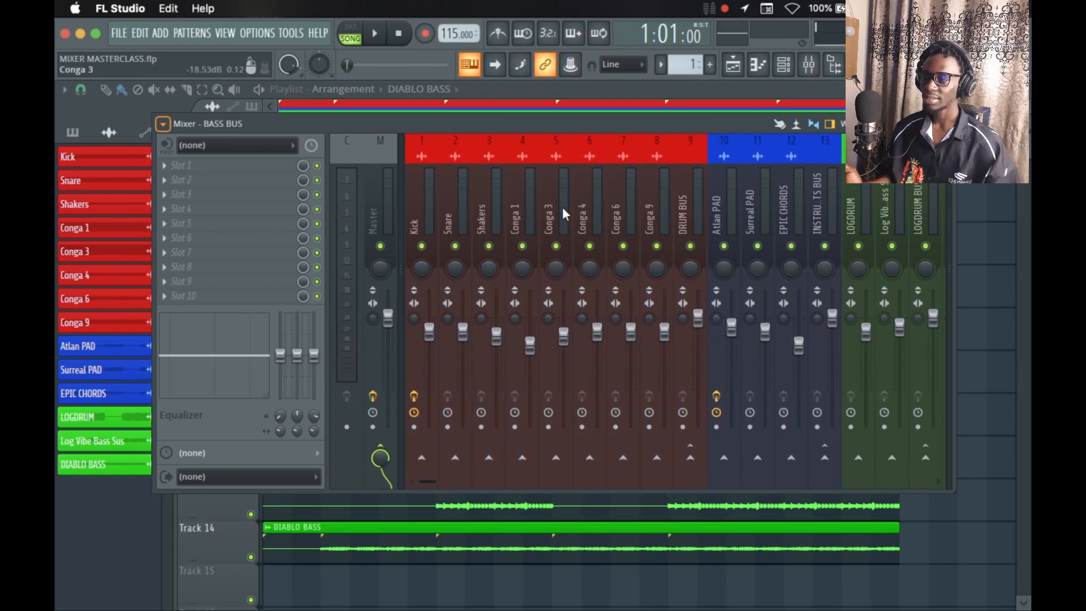
pyautogui.scroll(-8, 557, 207)
pyautogui.scroll(-7, 555, 206)
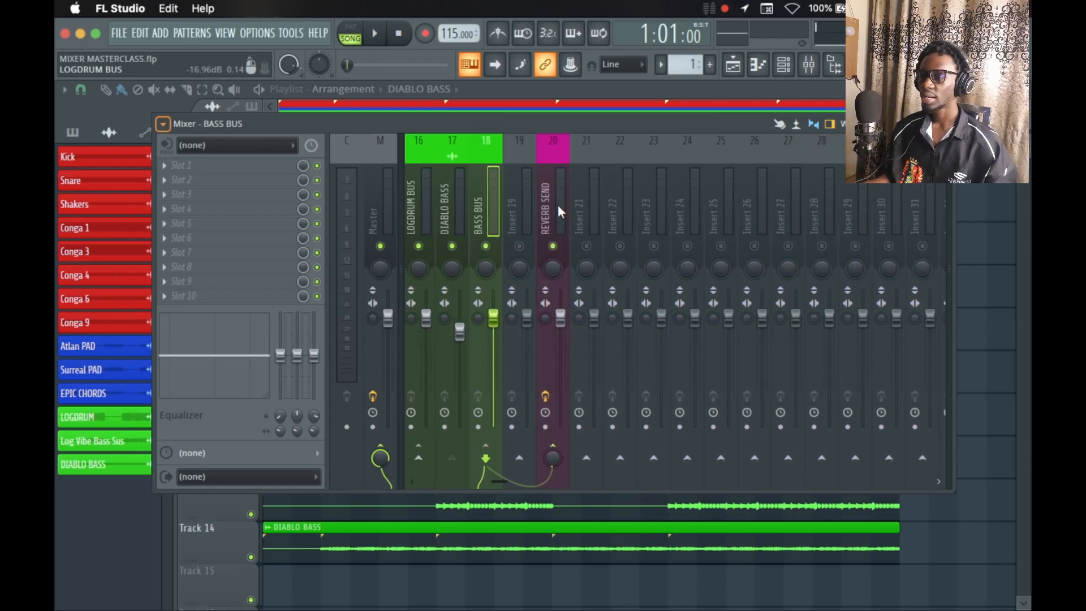
pyautogui.scroll(-14, 558, 205)
pyautogui.scroll(16, 558, 206)
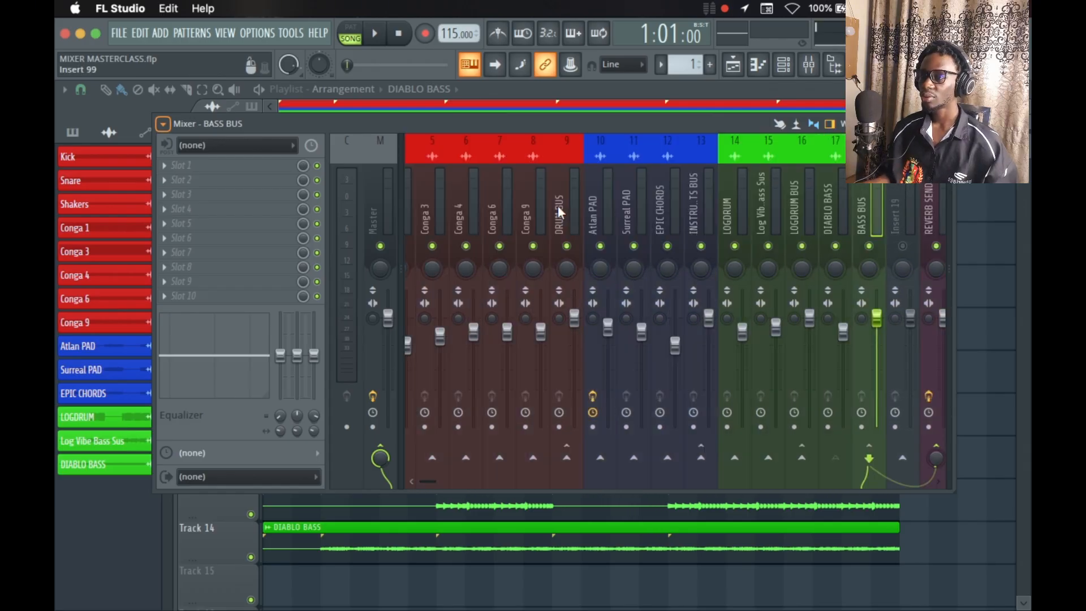
# Check the routing of the drum tracks from Snare through the congas to DRUM BUS.
pyautogui.scroll(4, 558, 212)
pyautogui.click(453, 207)
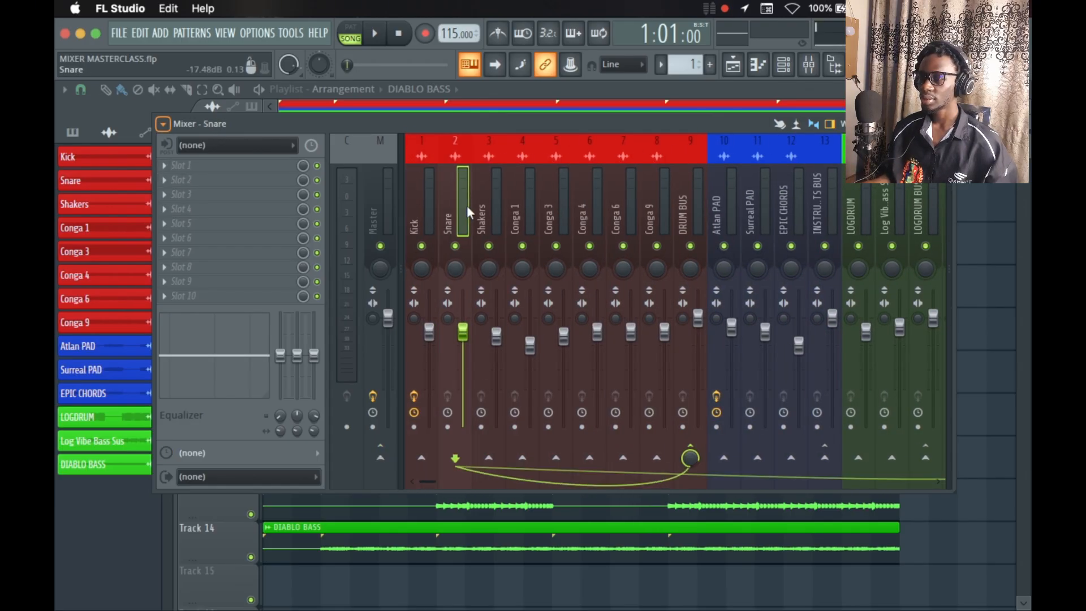
pyautogui.click(491, 207)
pyautogui.click(551, 207)
pyautogui.click(592, 207)
pyautogui.click(630, 206)
pyautogui.click(656, 207)
pyautogui.click(699, 202)
# Check the routing of the Atlan PAD, Surreal PAD, EPIC CHORDS and INSTRUMENTS BUS tracks.
pyautogui.scroll(-7, 451, 209)
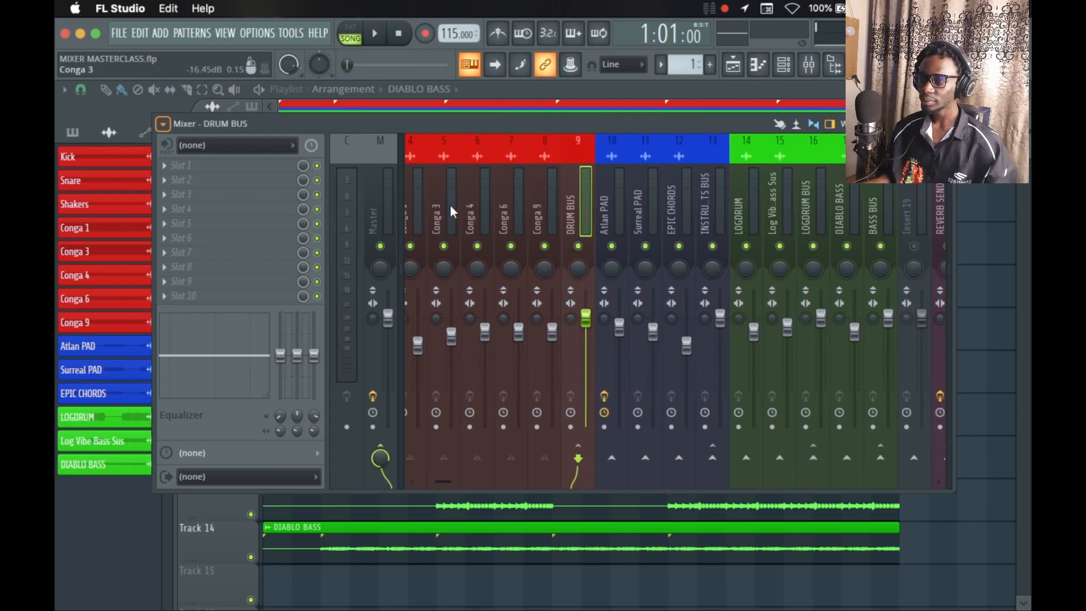
pyautogui.click(492, 205)
pyautogui.click(535, 203)
pyautogui.click(568, 204)
pyautogui.click(600, 204)
# Check the routing of the log drum and bass tracks with their buses, Insert 19 and REVERB SEND.
pyautogui.click(636, 201)
pyautogui.click(657, 194)
pyautogui.click(701, 192)
pyautogui.click(723, 195)
pyautogui.click(757, 206)
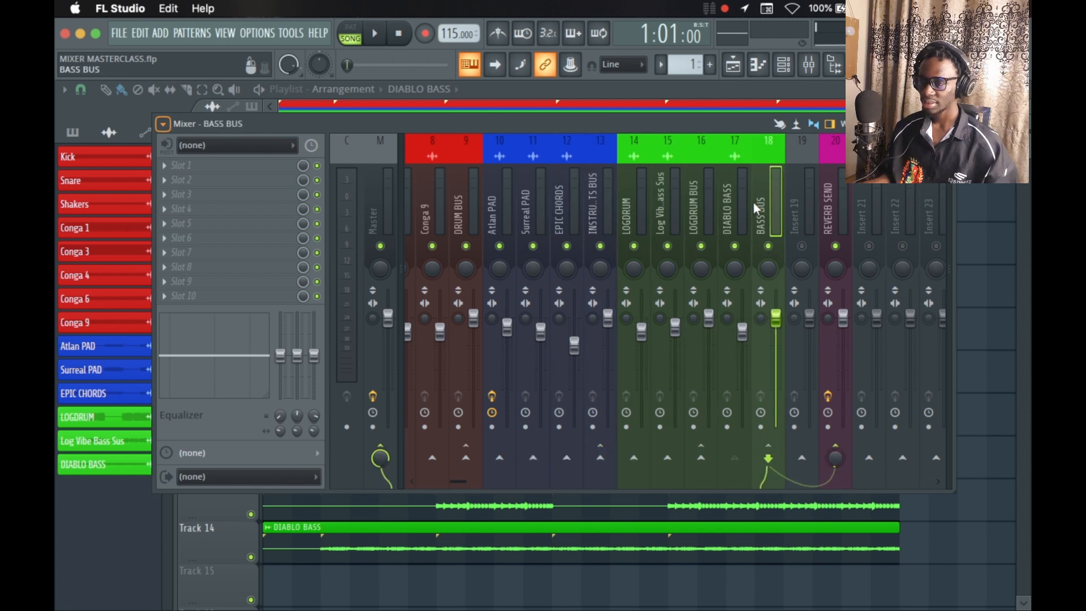
pyautogui.scroll(-4, 679, 204)
pyautogui.click(670, 205)
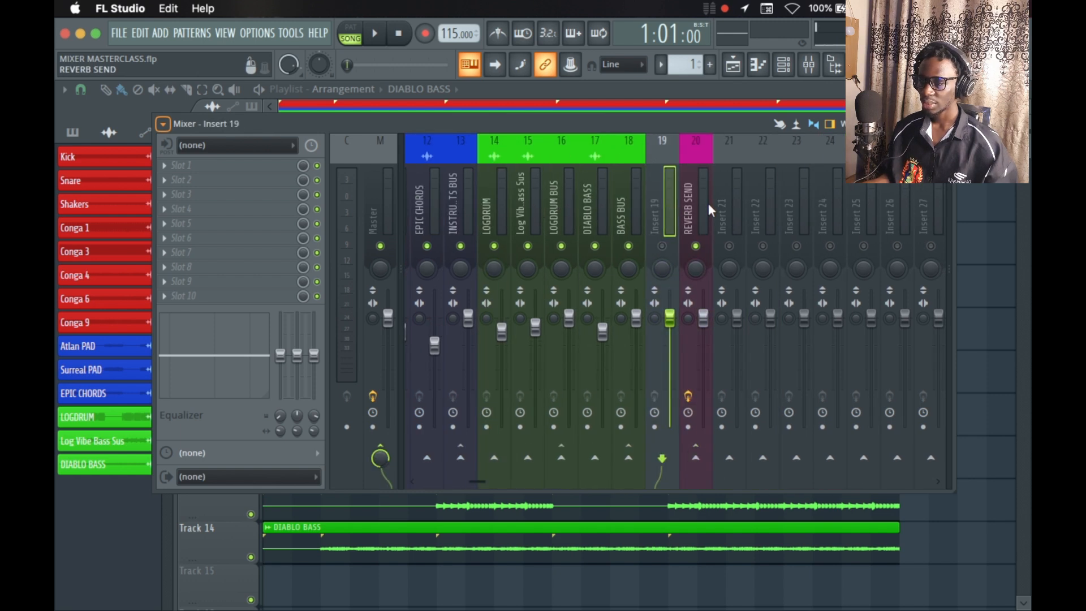
pyautogui.click(707, 204)
pyautogui.scroll(8, 586, 213)
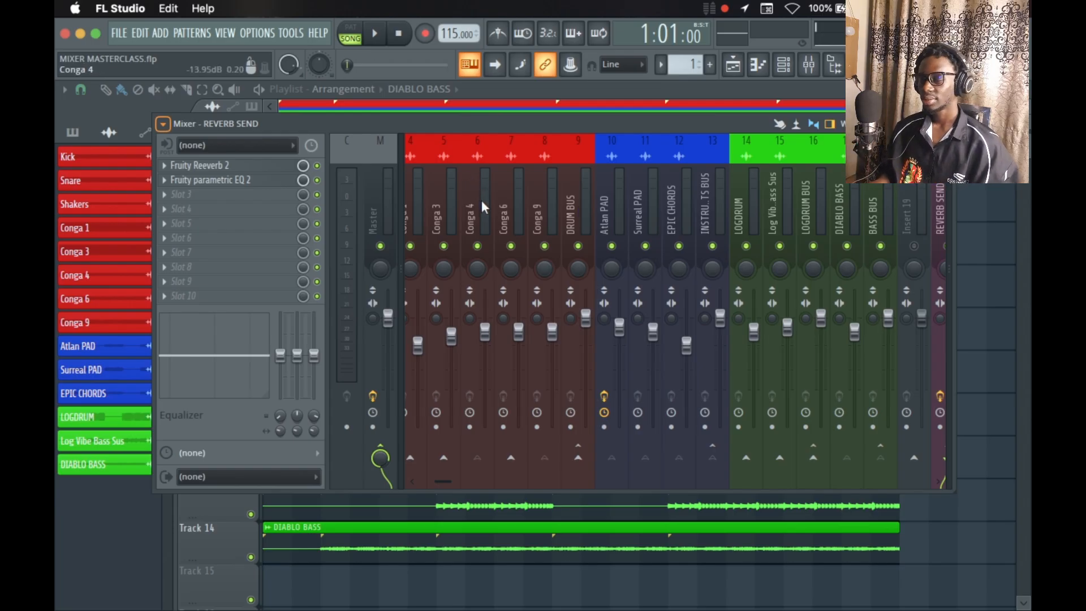
pyautogui.hscroll(-3, 481, 199)
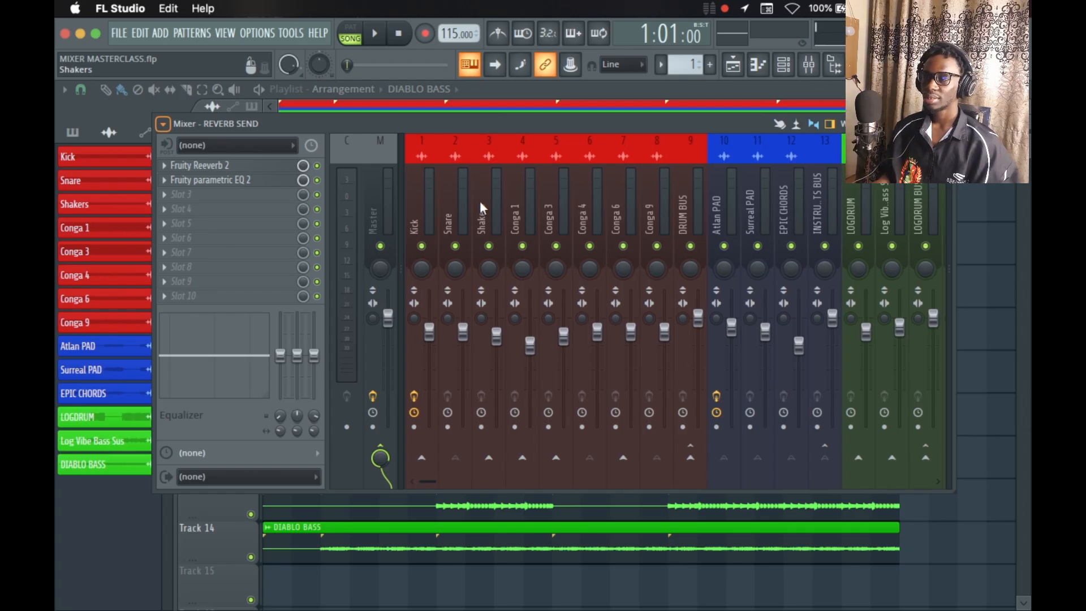
pyautogui.hscroll(3, 480, 201)
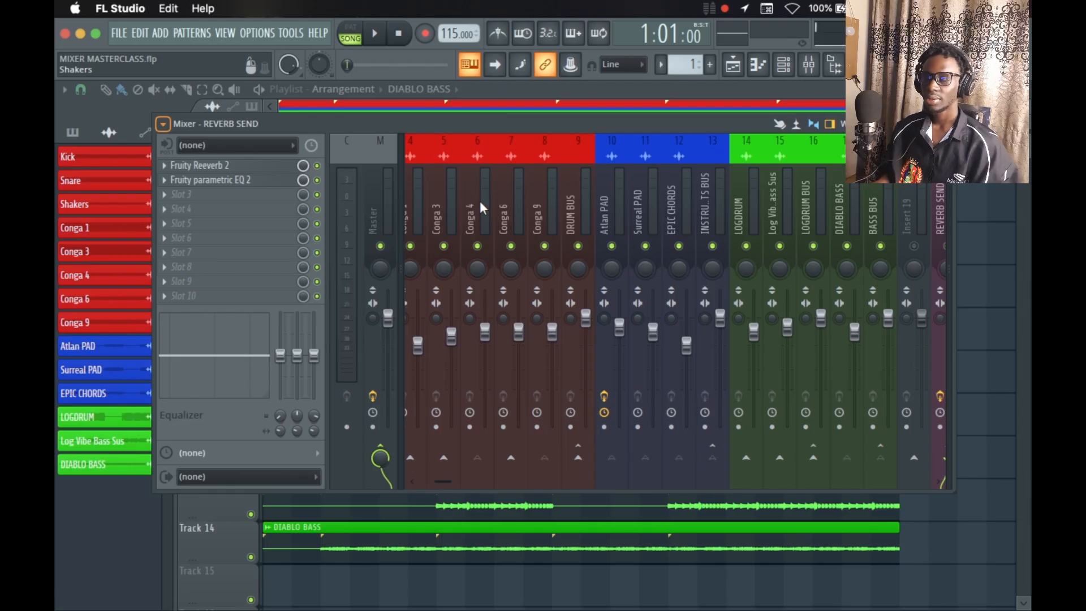
pyautogui.hscroll(2, 480, 201)
pyautogui.hscroll(-5, 479, 202)
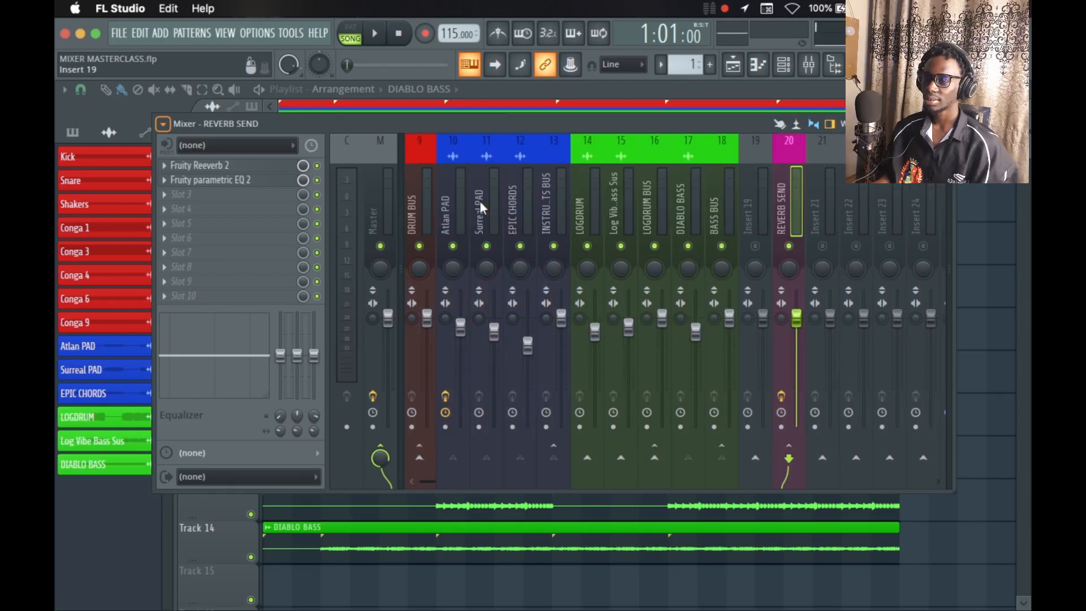
pyautogui.hscroll(15, 480, 202)
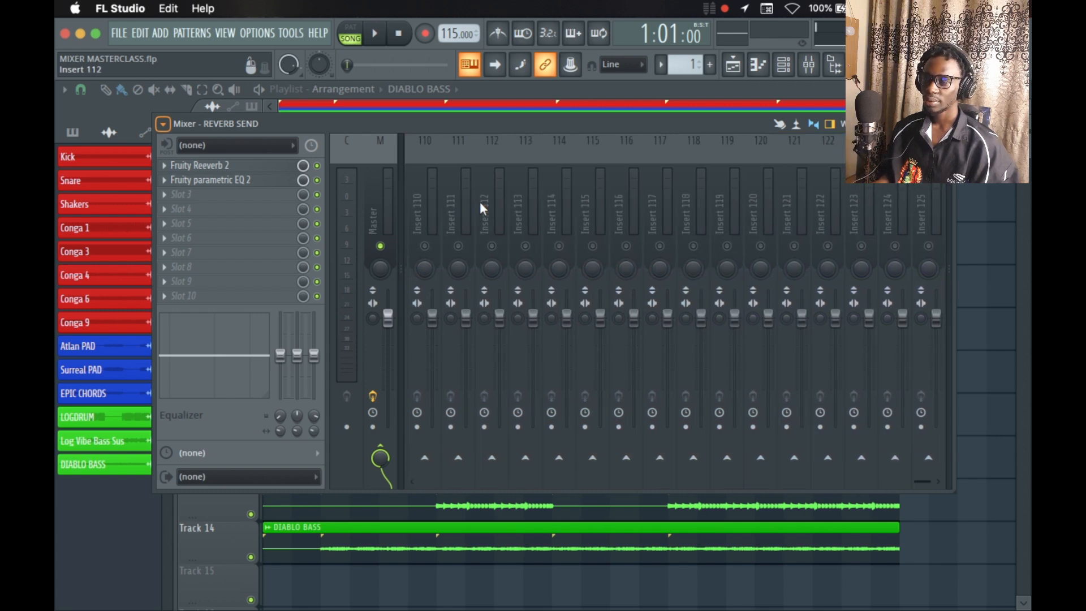
pyautogui.hscroll(-5, 480, 201)
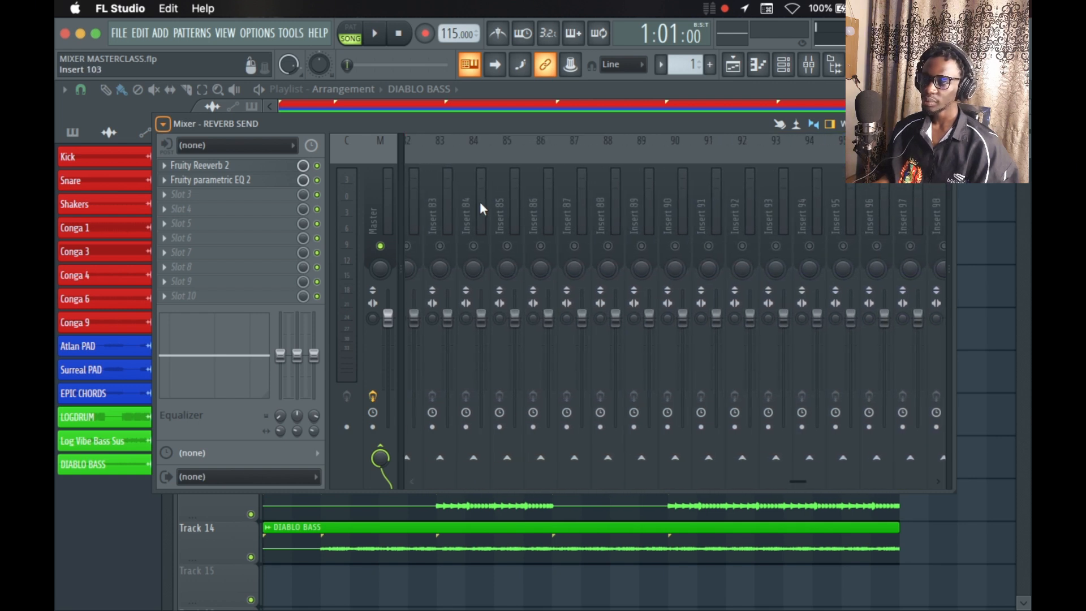
pyautogui.hscroll(-12, 480, 202)
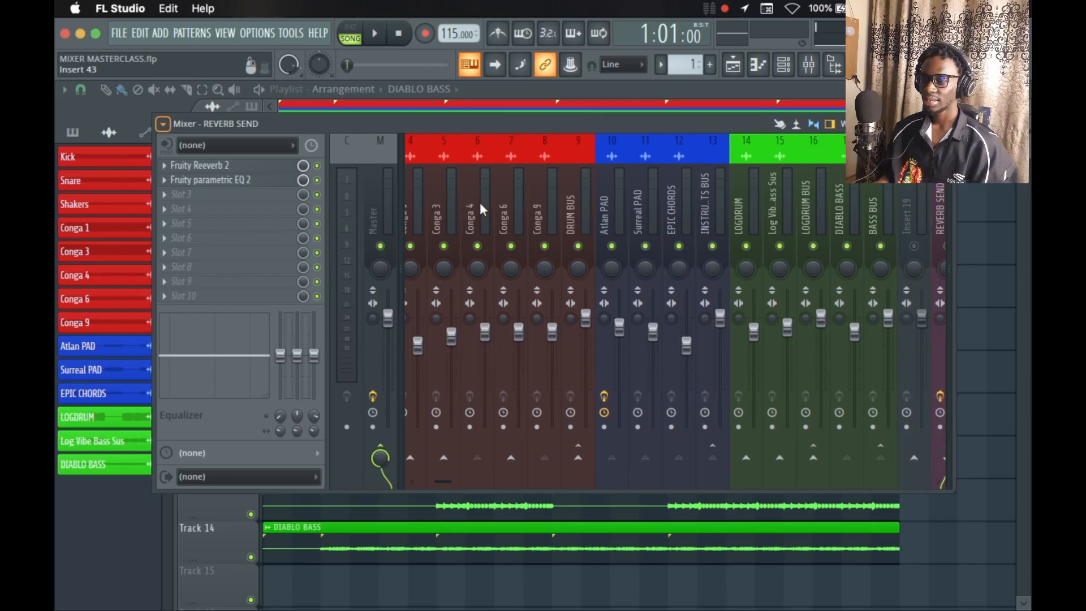
pyautogui.hscroll(-3, 480, 202)
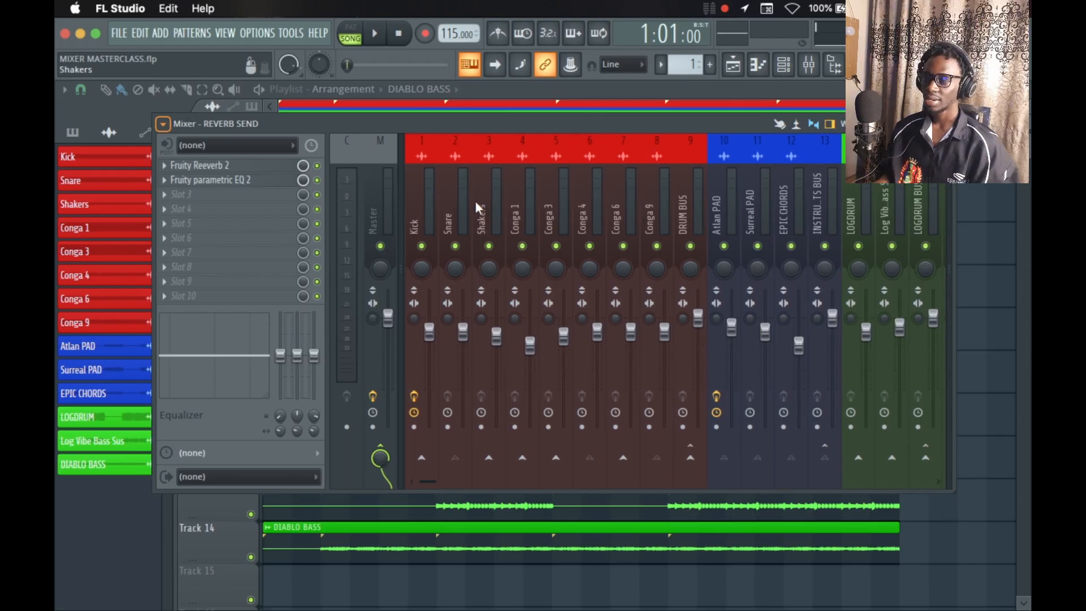
pyautogui.hscroll(3, 451, 204)
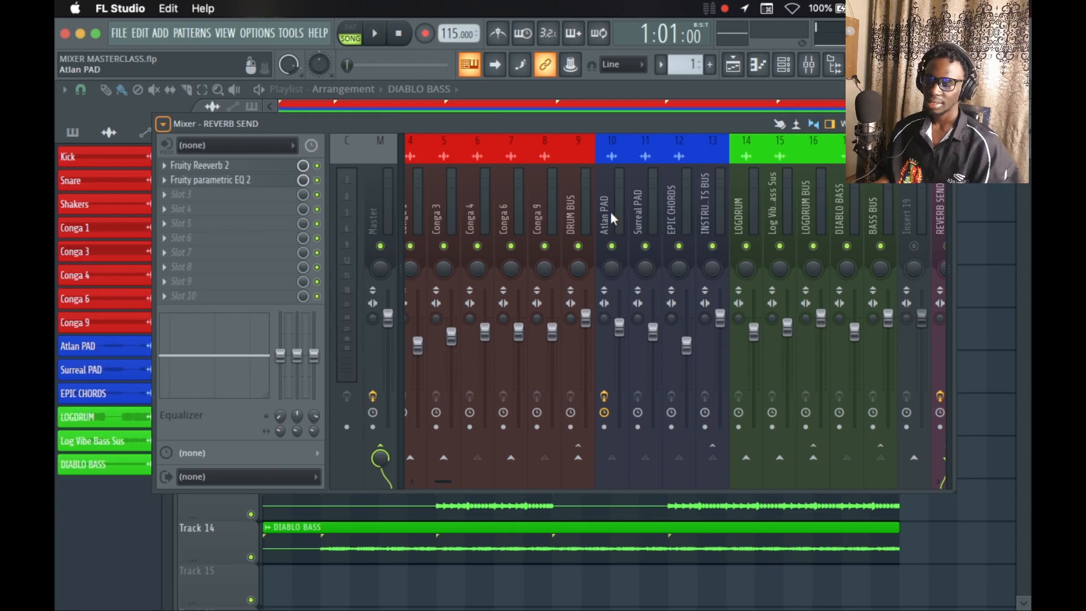
pyautogui.hscroll(4, 610, 211)
pyautogui.hscroll(3, 610, 213)
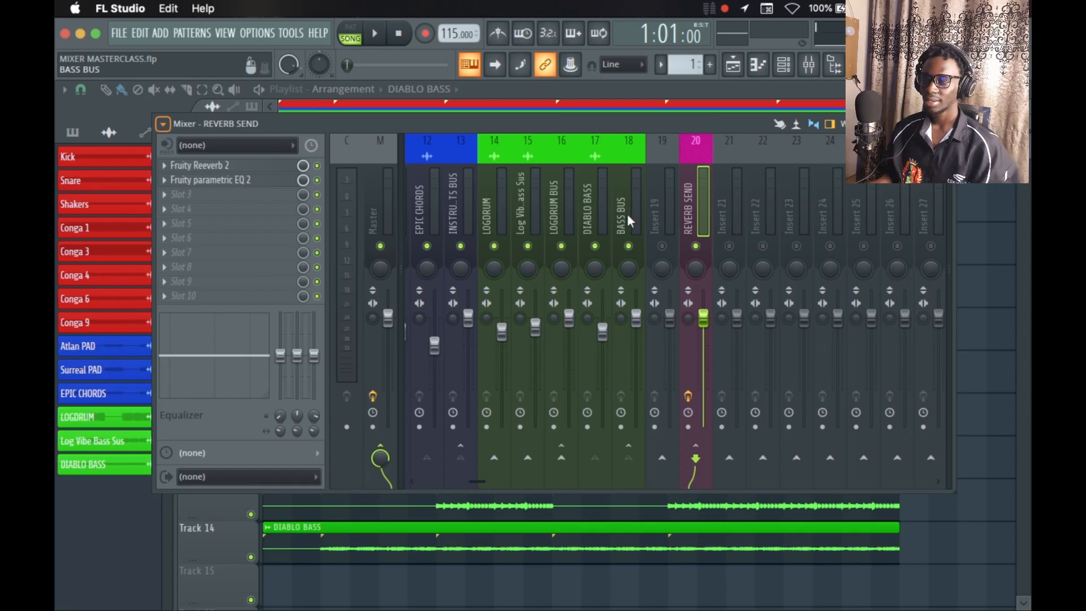
pyautogui.scroll(-4, 622, 212)
pyautogui.scroll(3, 589, 198)
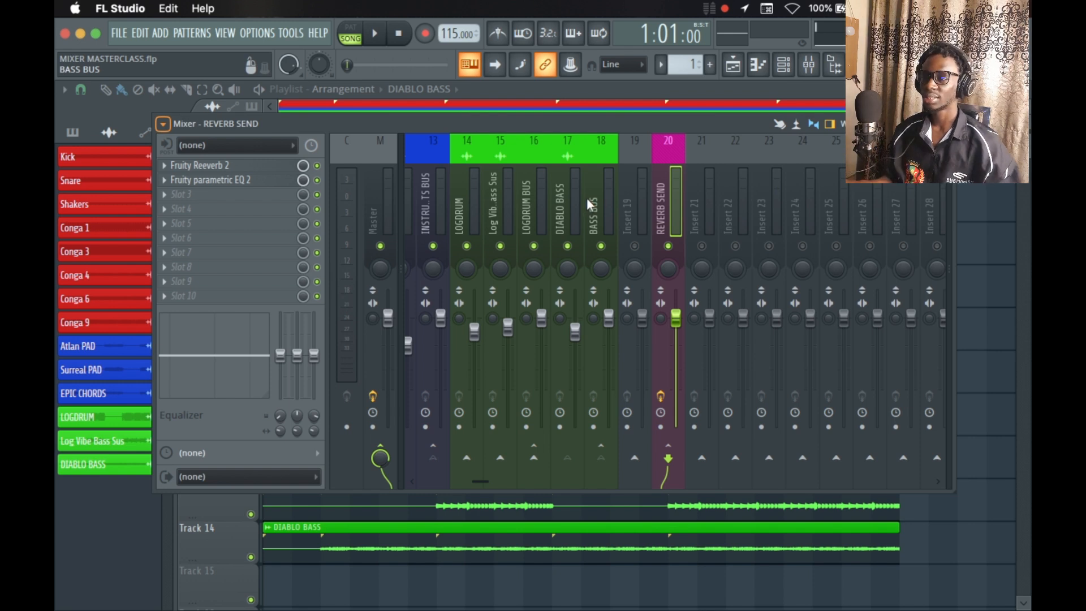
pyautogui.hscroll(3, 602, 187)
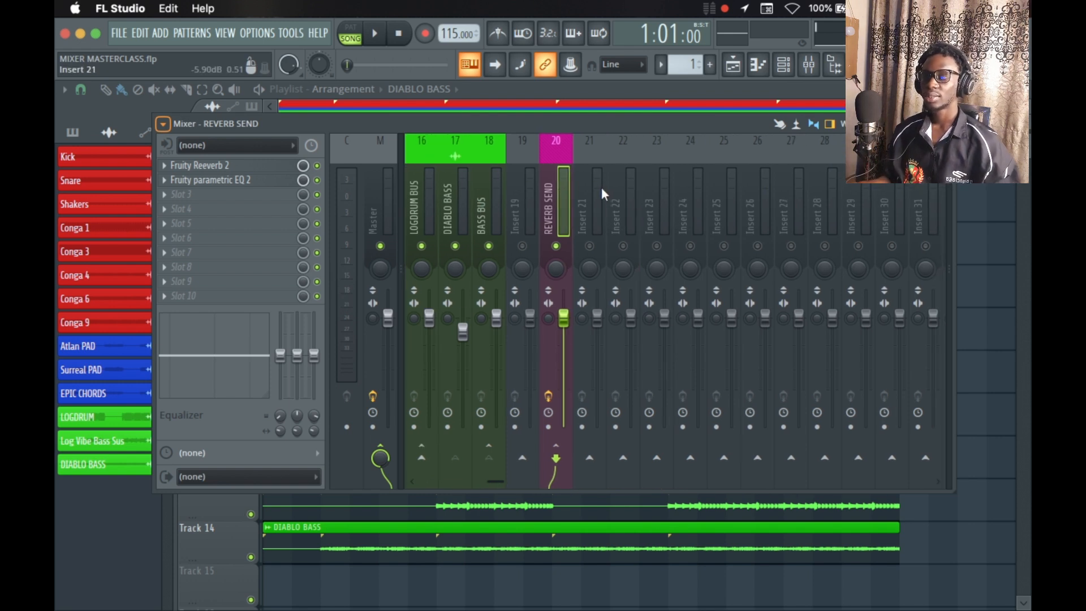
pyautogui.hscroll(-3, 602, 188)
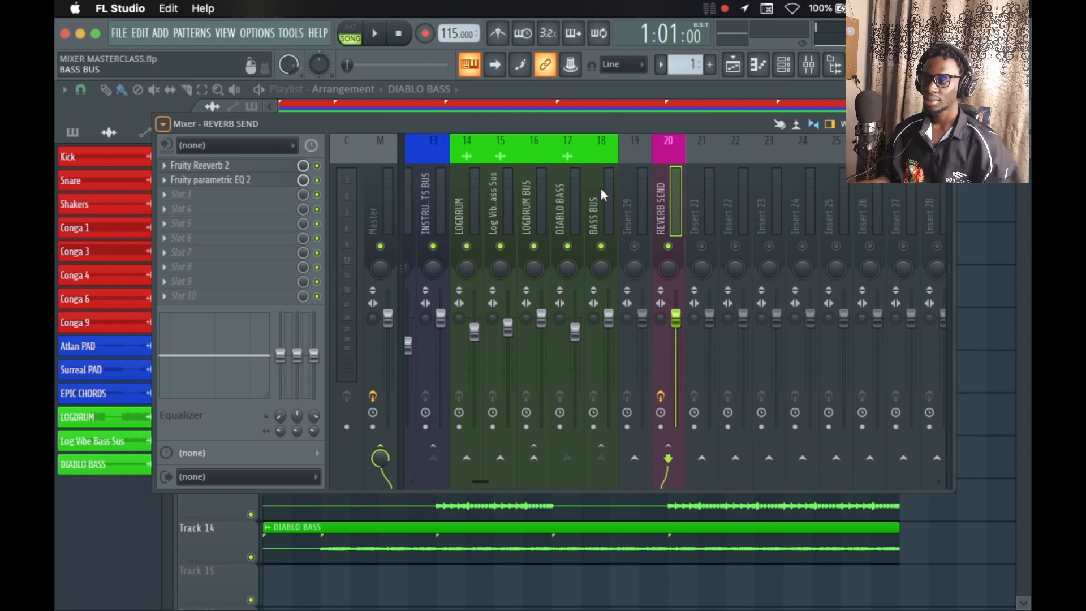
pyautogui.hscroll(3, 600, 188)
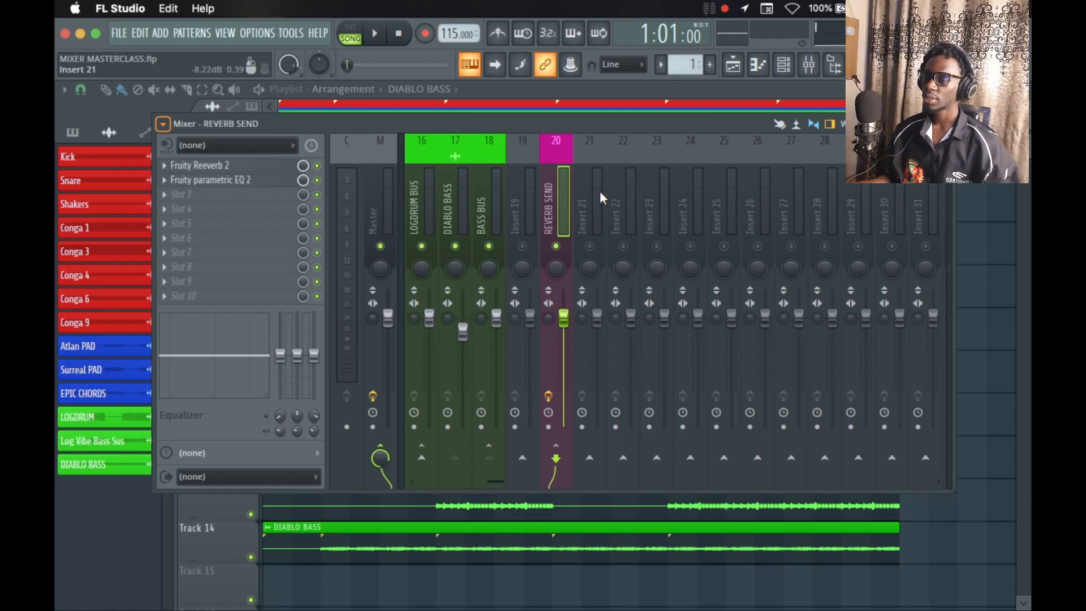
pyautogui.hscroll(4, 600, 191)
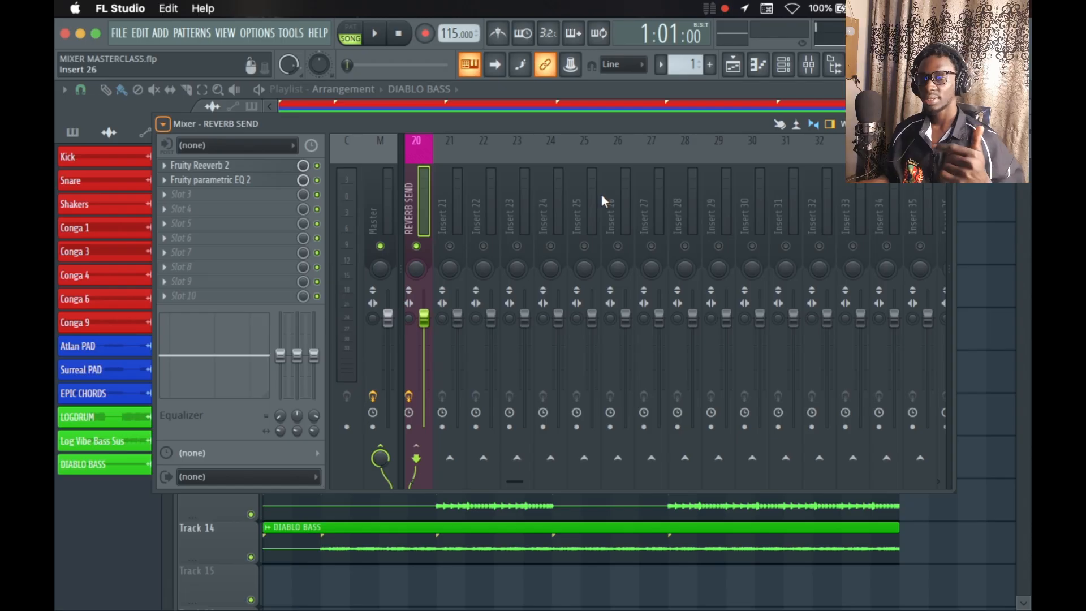
pyautogui.hscroll(-3, 558, 211)
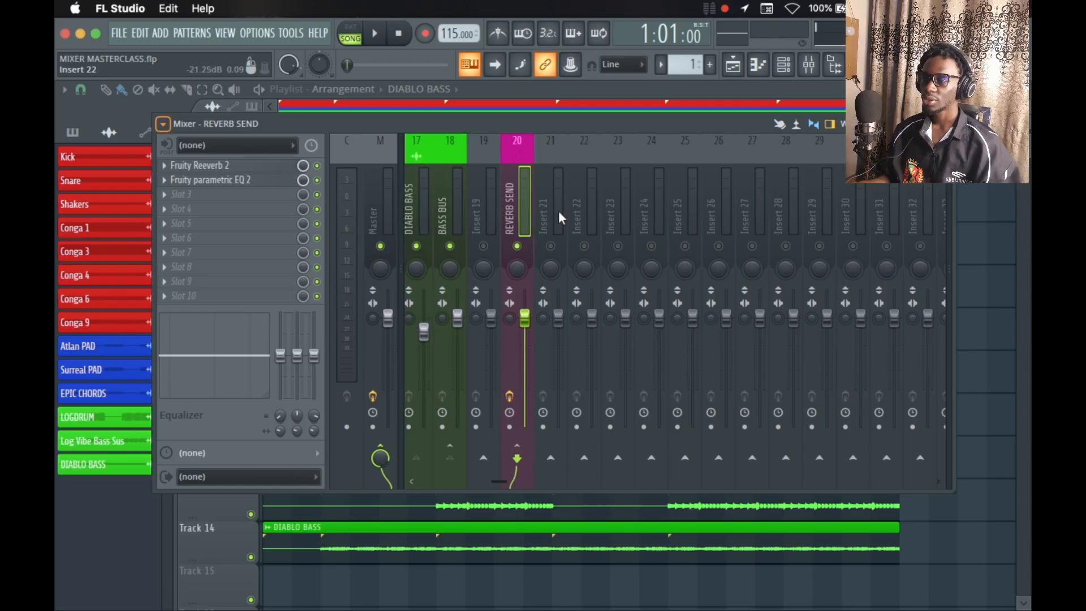